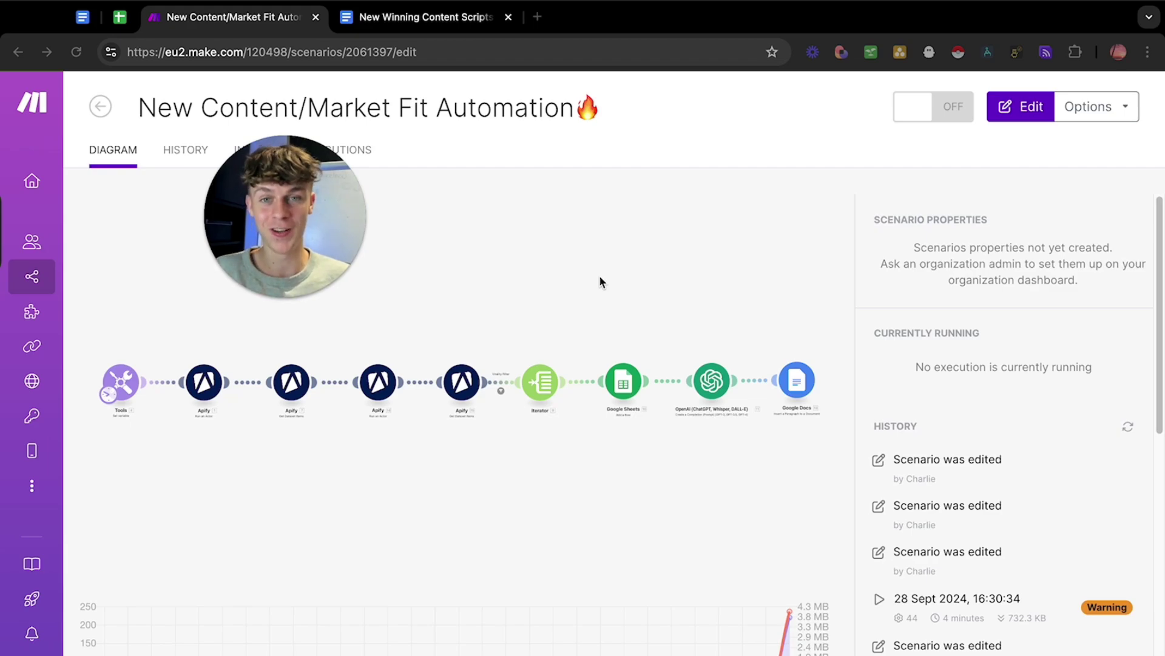
Step: Open the scenario diagram for editing and examine the Competitor variable and its Instagram URL in the Set variable module
left_click(517, 279)
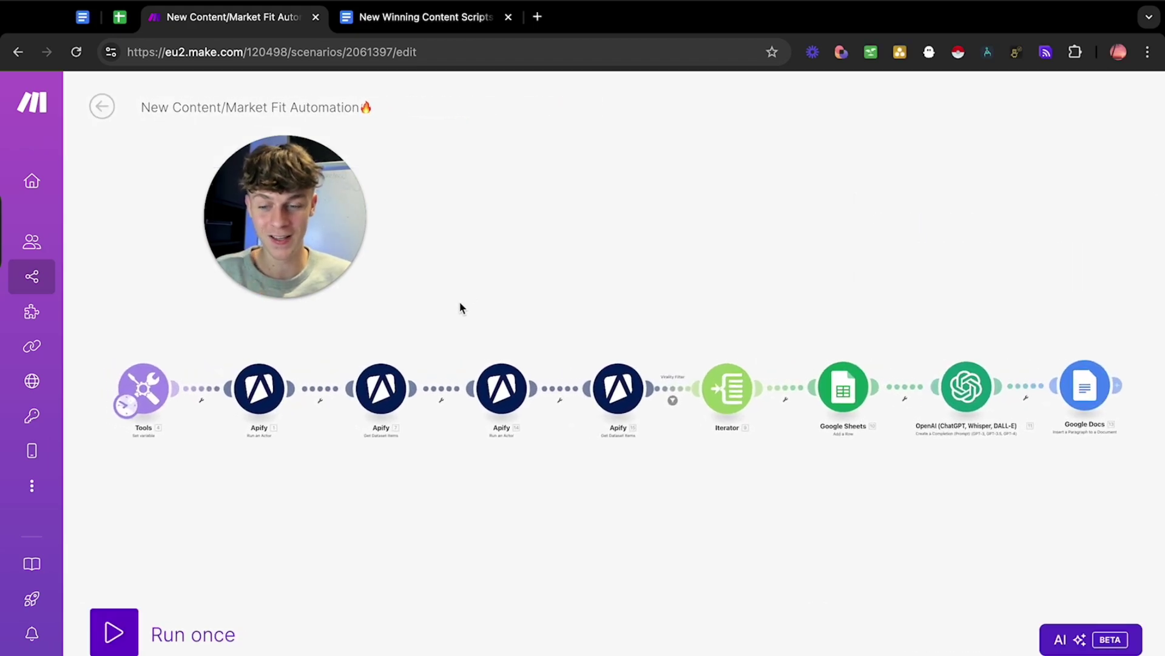
left_click(264, 424)
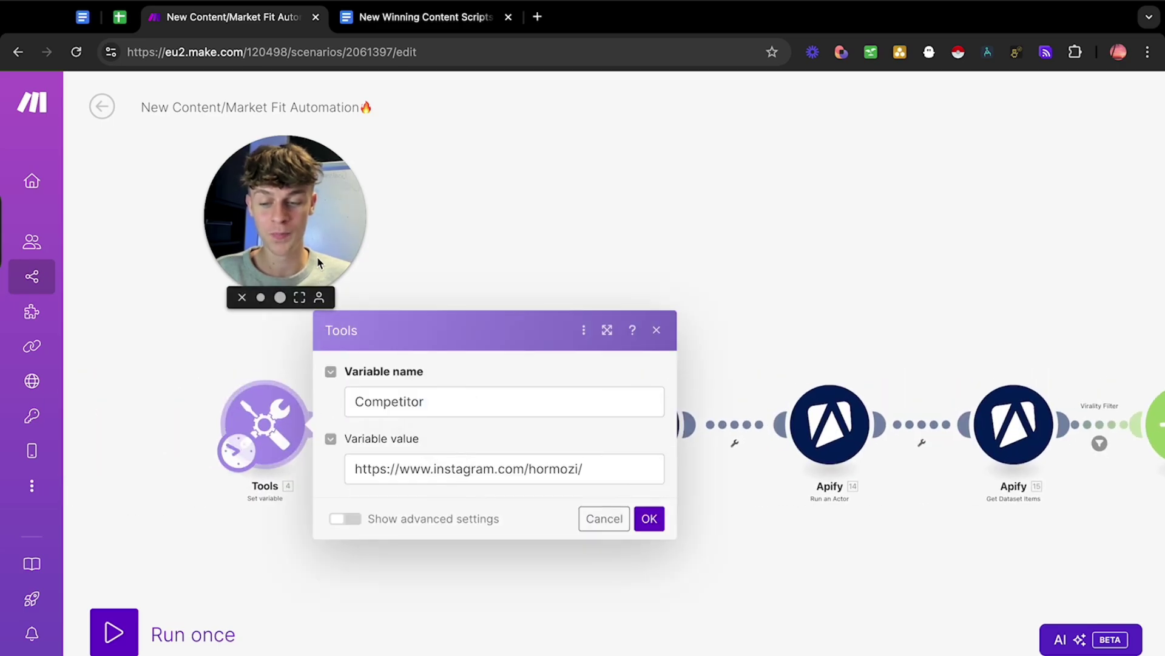
left_click_drag(572, 474, 397, 466)
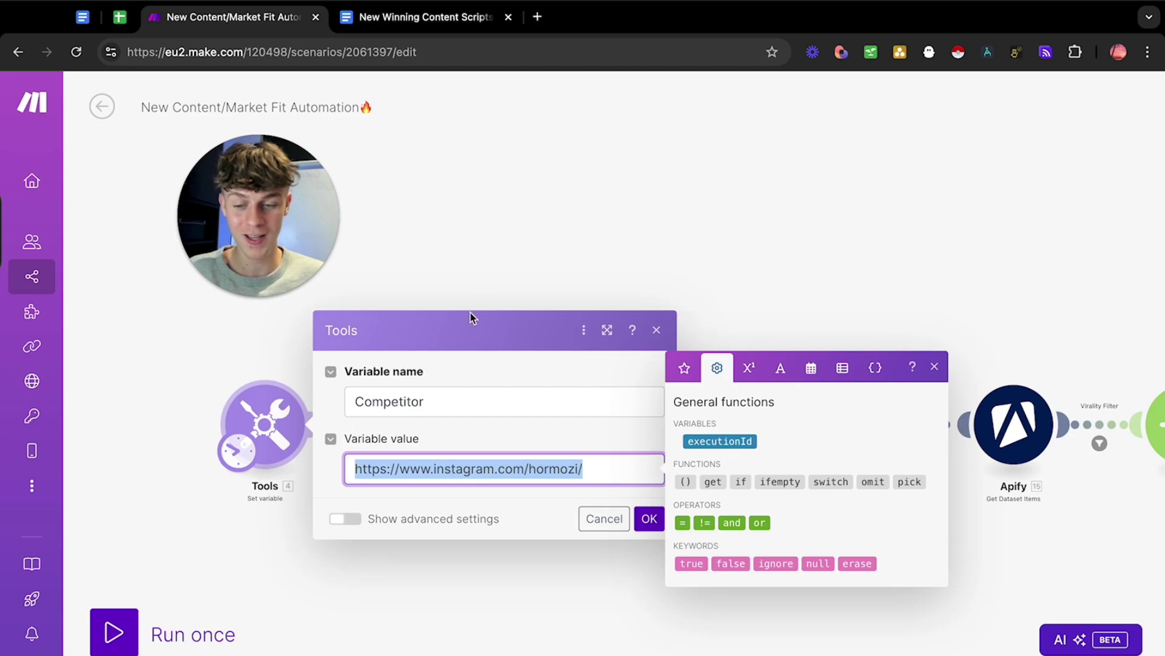
left_click(484, 250)
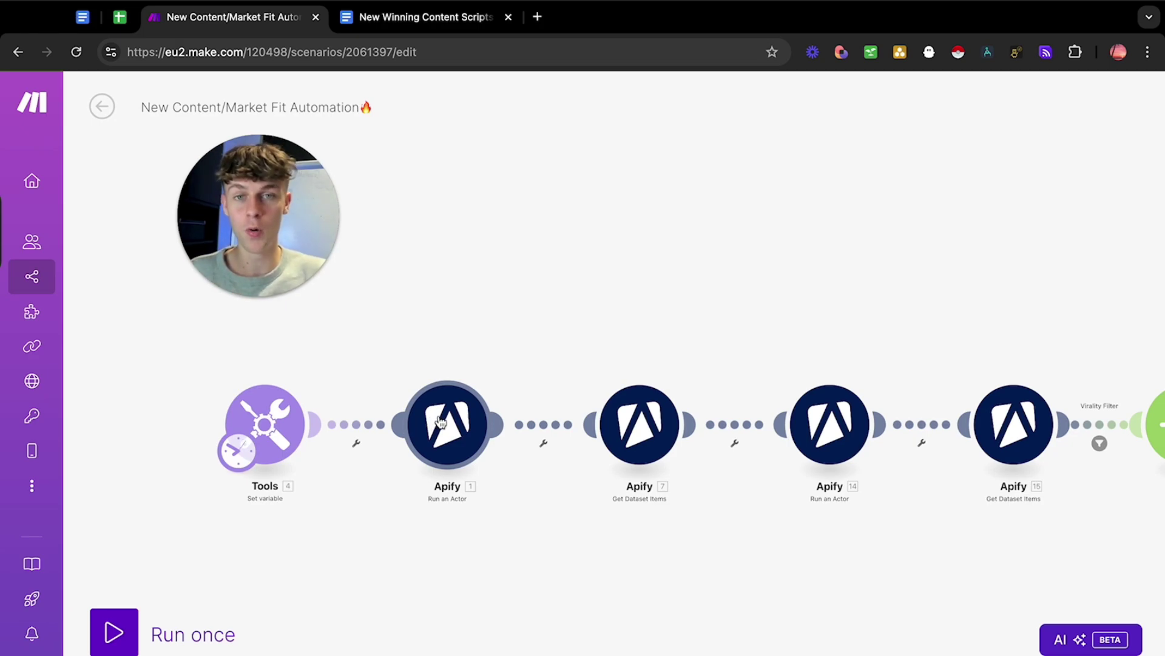
Step: Review the condition of the Virality Filter placed before the Iterator module
scroll(441, 421, "right", 10)
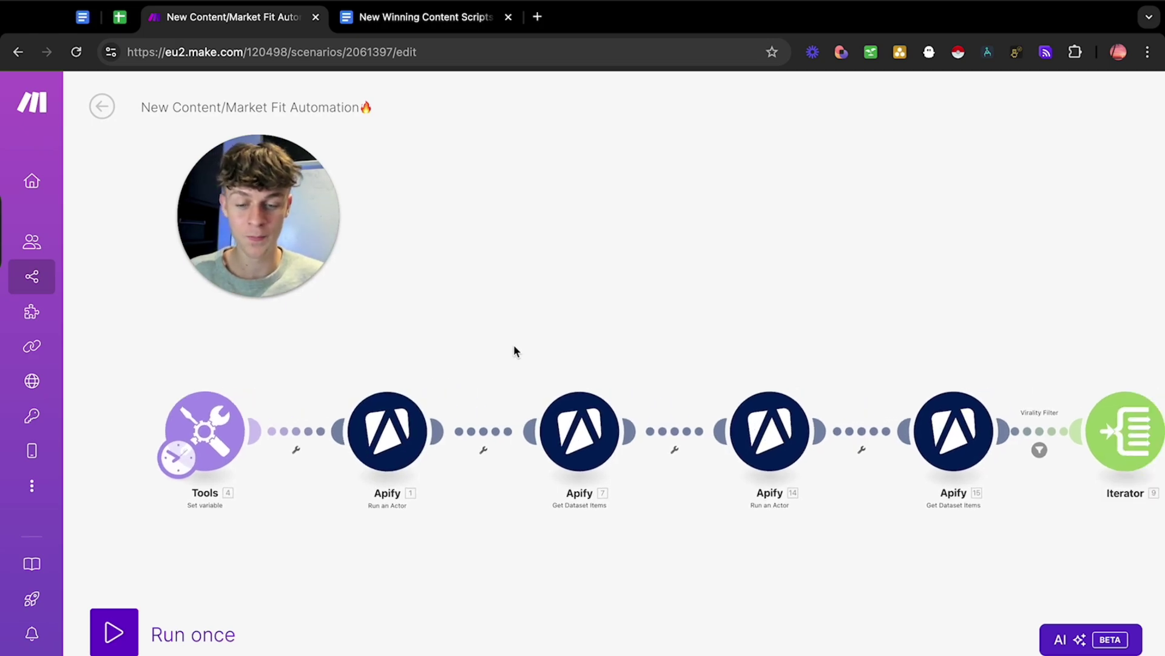
left_click(585, 420)
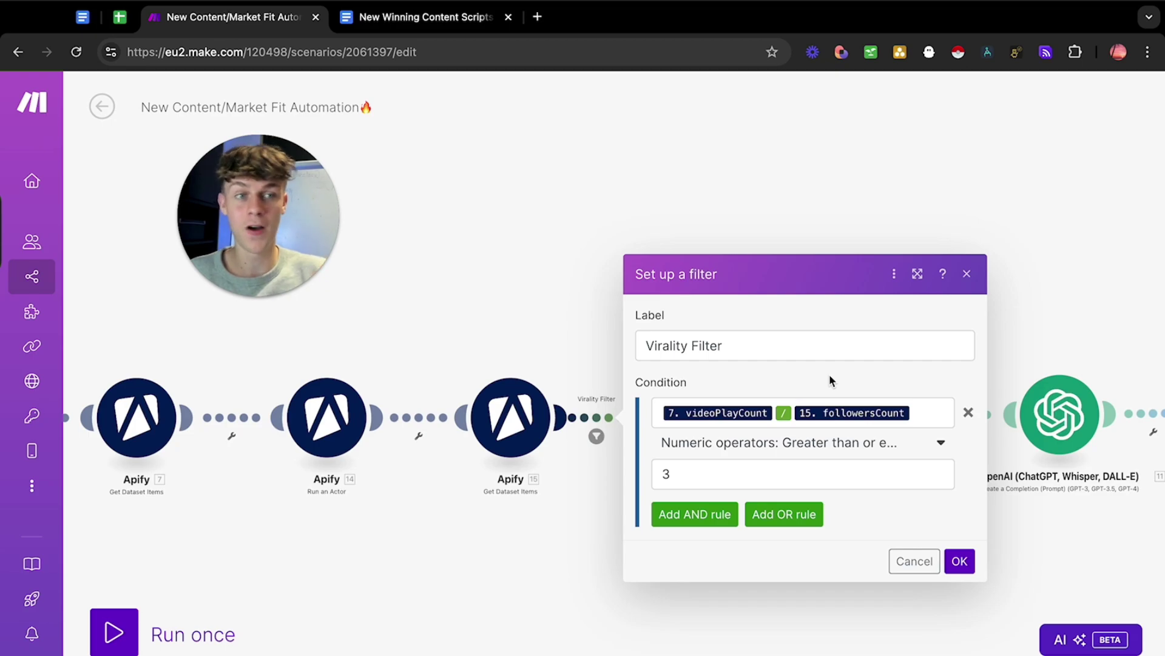
key("Escape")
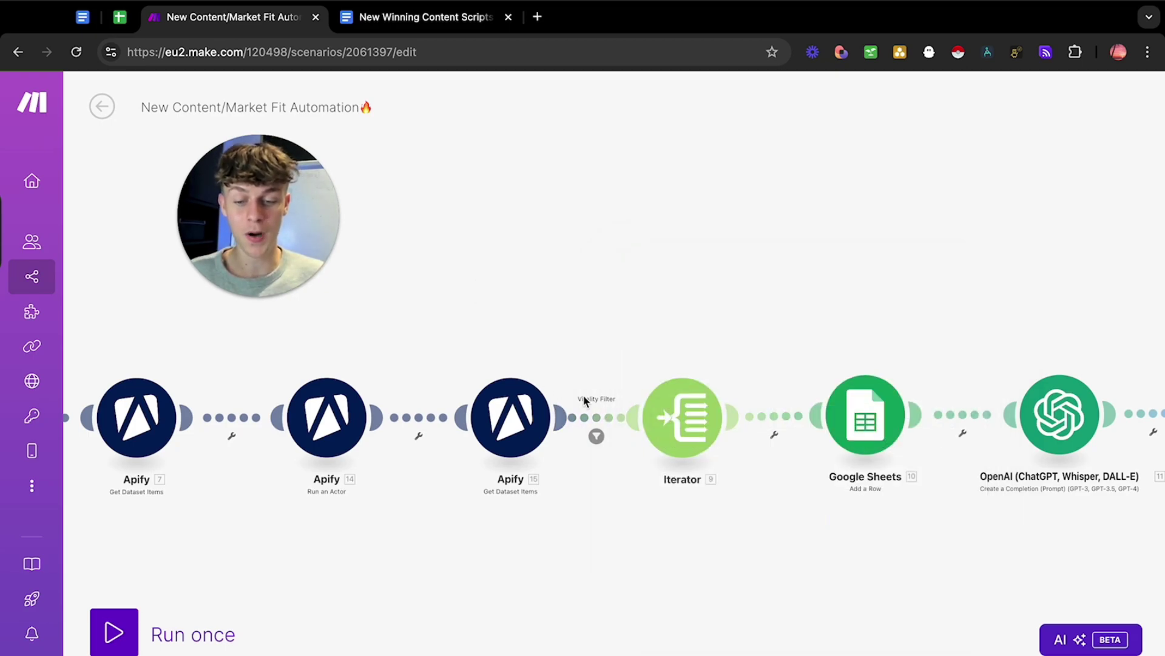
Step: Examine the OpenAI module's chat completion settings and the script-writing prompt in its first message
scroll(708, 425, "right", 5)
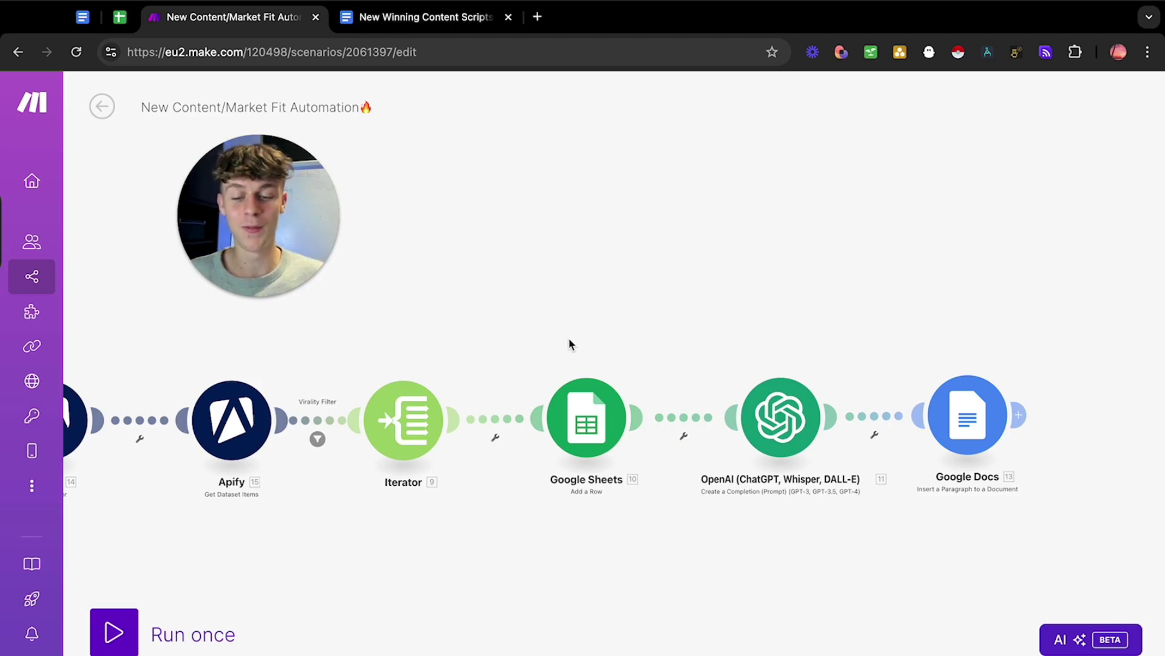
left_click(768, 422)
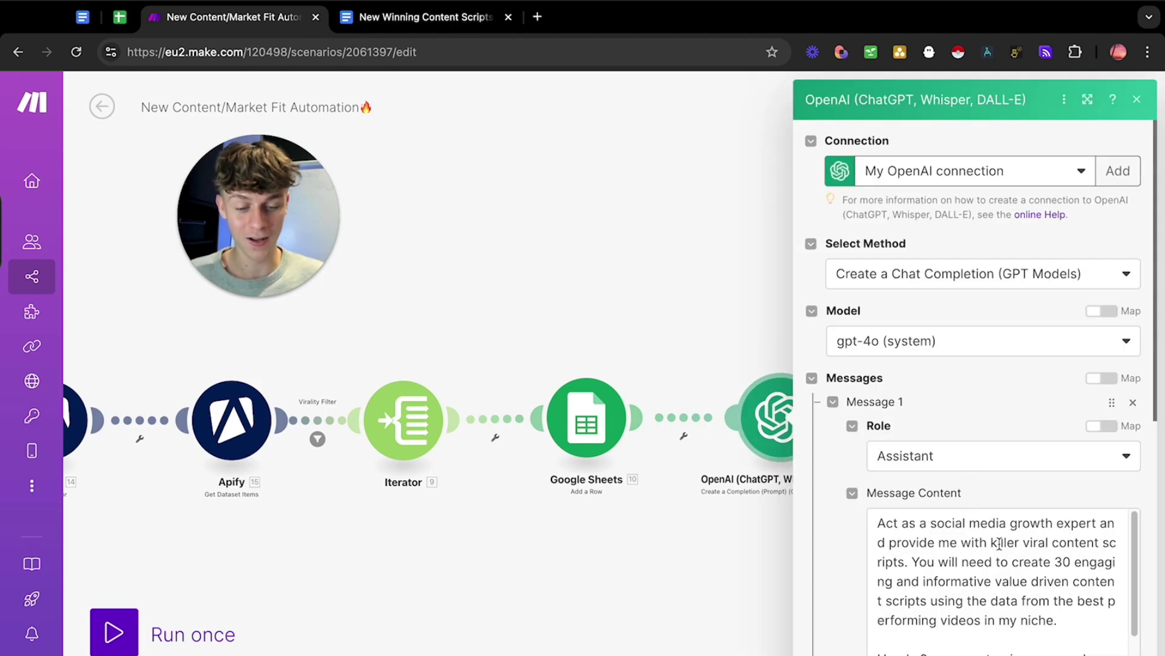
left_click_drag(931, 522, 1037, 524)
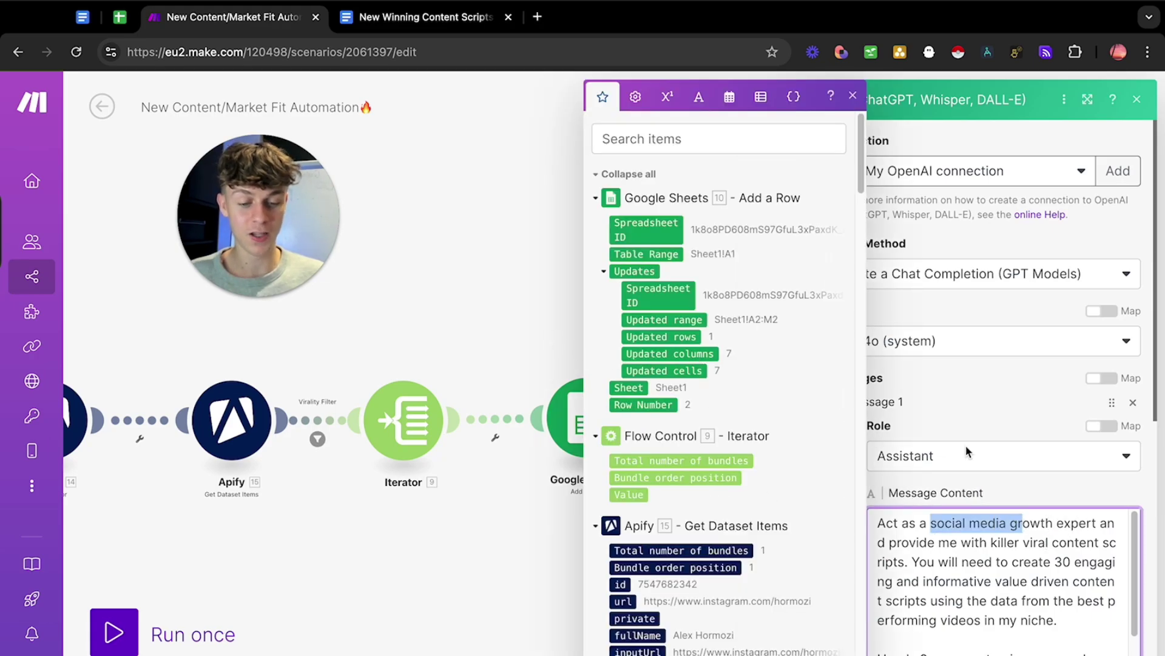
left_click(565, 367)
Step: Look over the New Winning Content Scripts document, return to the scenario and survey its full module chain
left_click(425, 17)
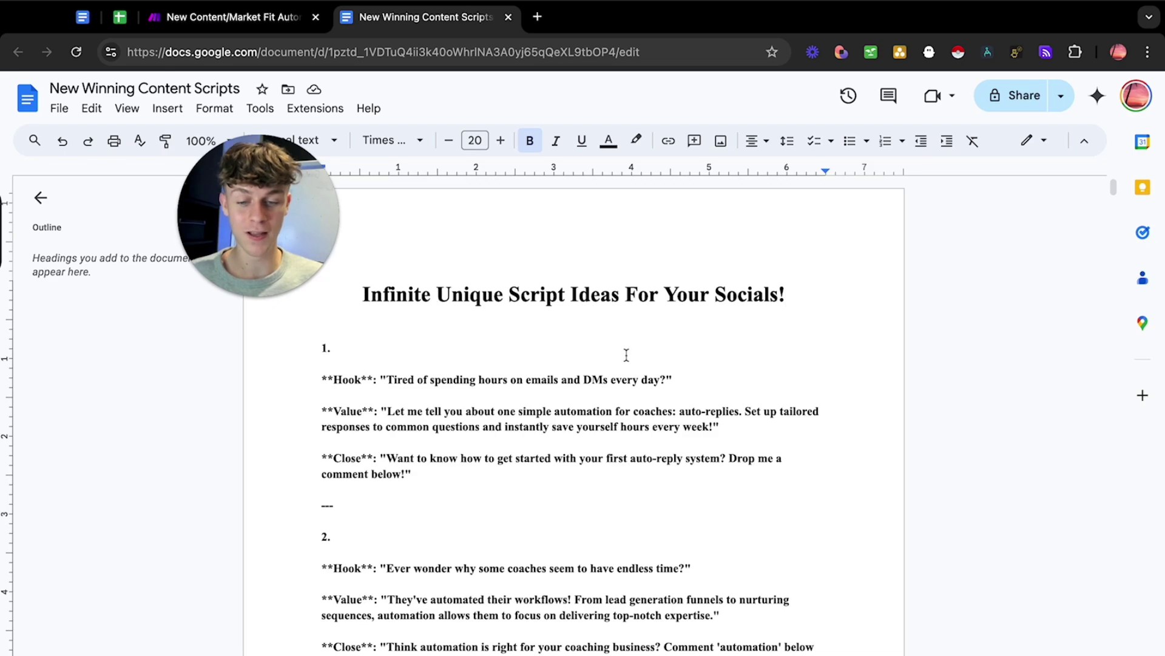
left_click(302, 22)
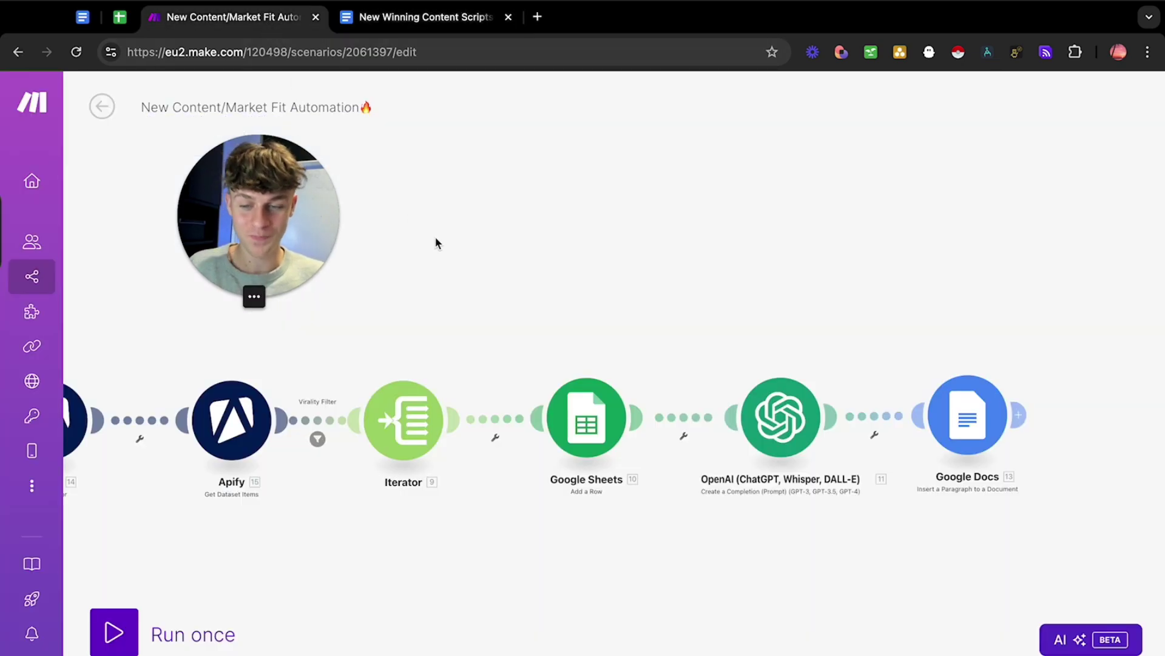
scroll(435, 243, "down", 4)
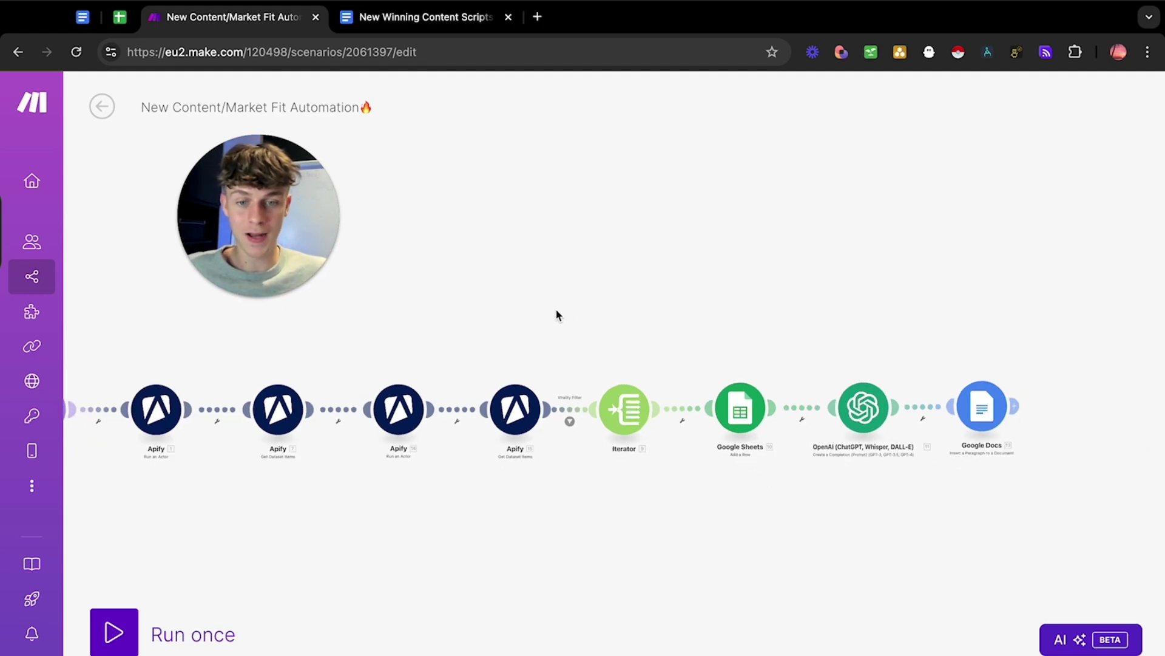
scroll(519, 307, "left", 3)
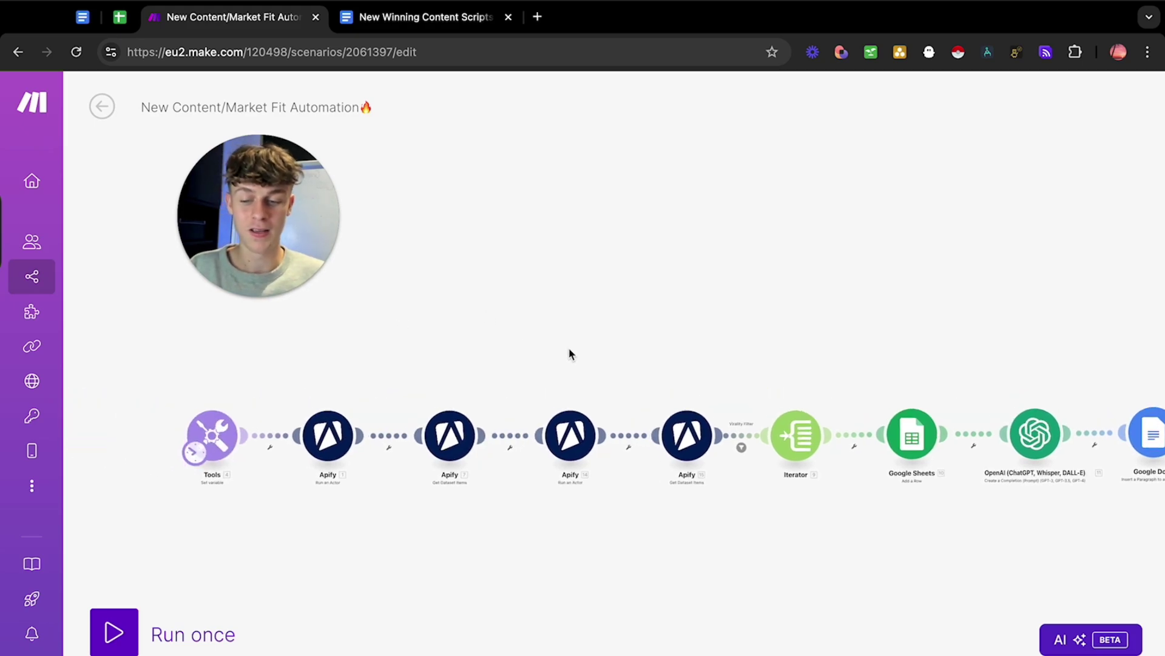
scroll(456, 343, "right", 1)
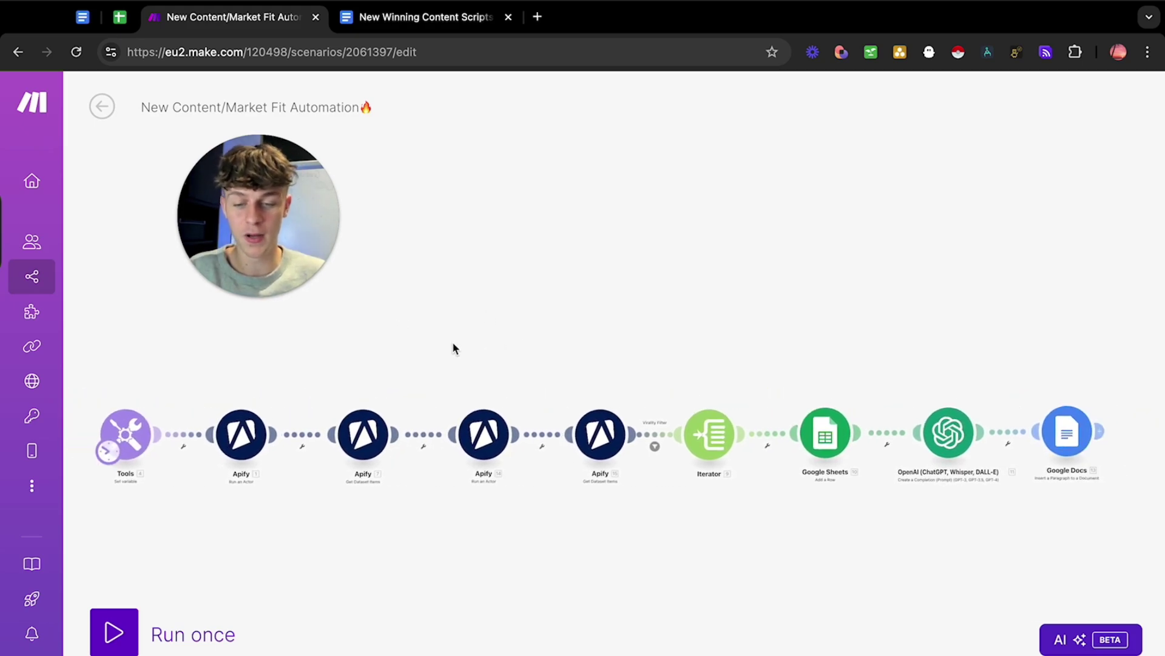
scroll(454, 337, "down", 2)
scroll(391, 372, "right", 2)
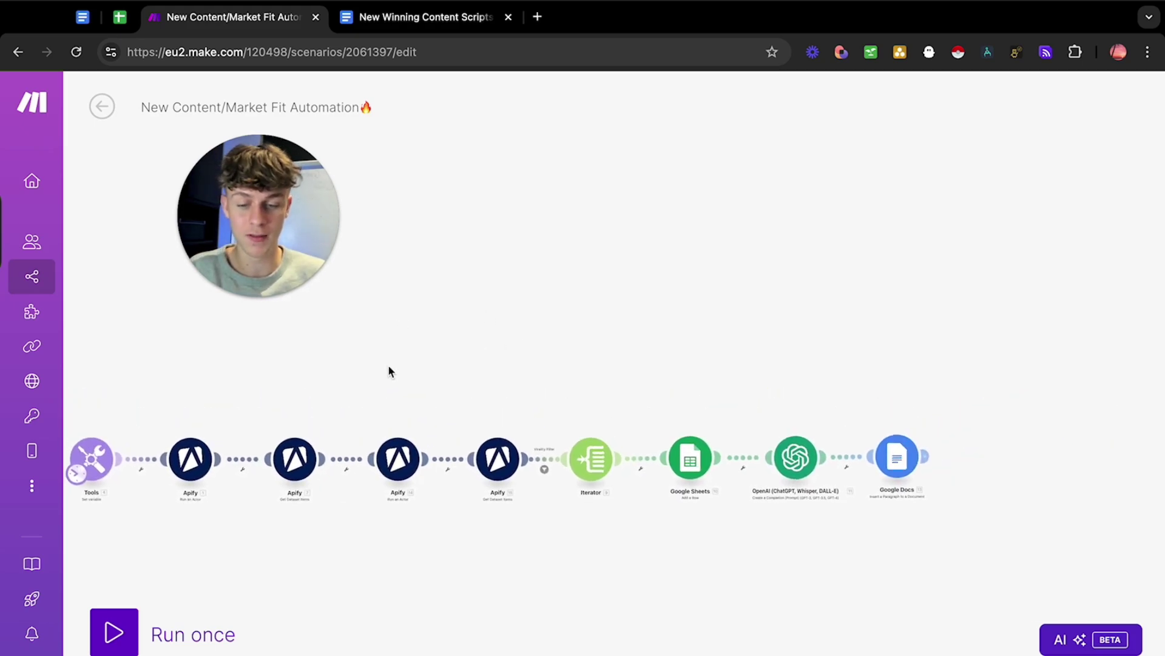
scroll(443, 361, "left", 2)
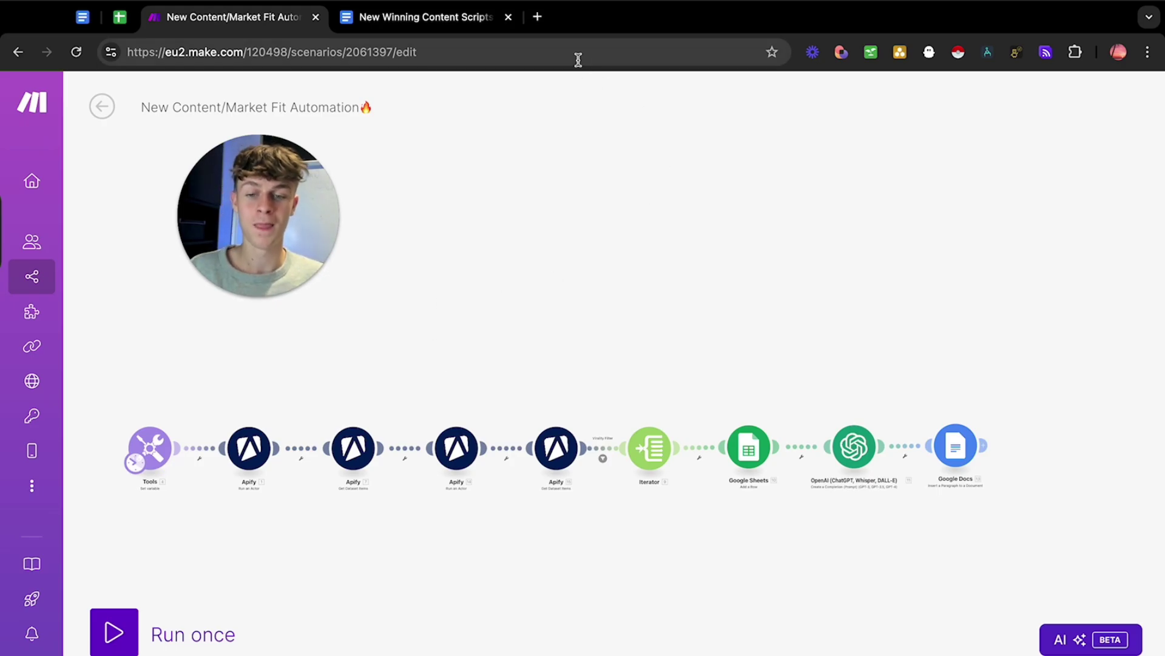
Step: Open the Make website in a new tab and create a new scenario from the organization dashboard
left_click(537, 16)
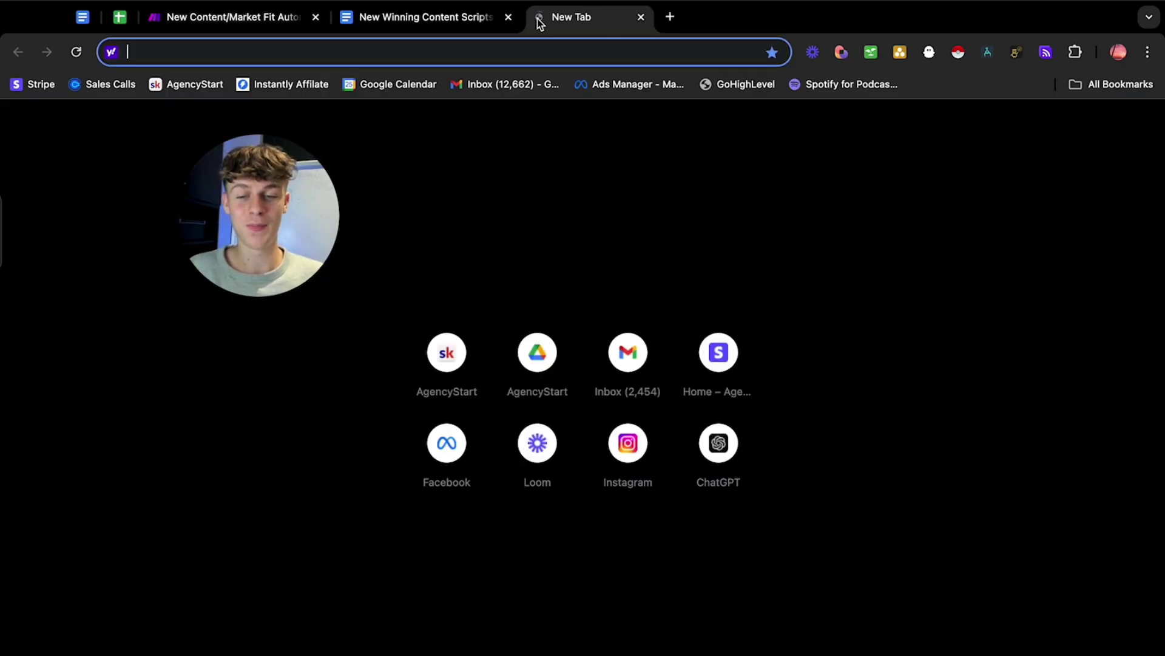
type("make")
key("Return")
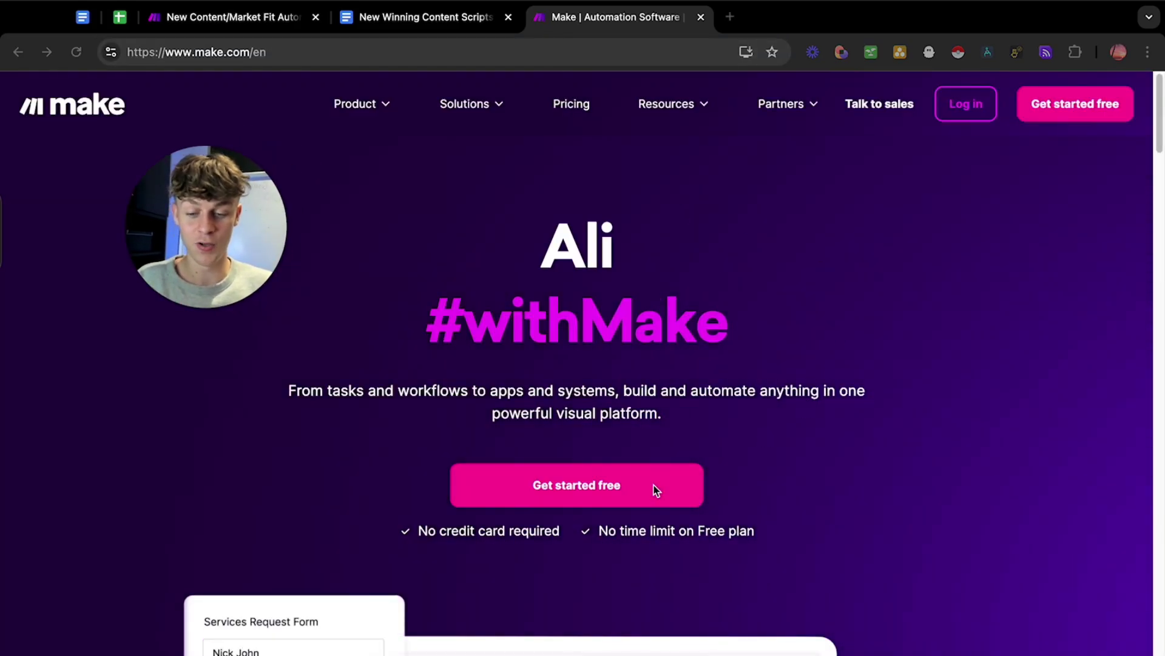
left_click_drag(598, 533, 775, 541)
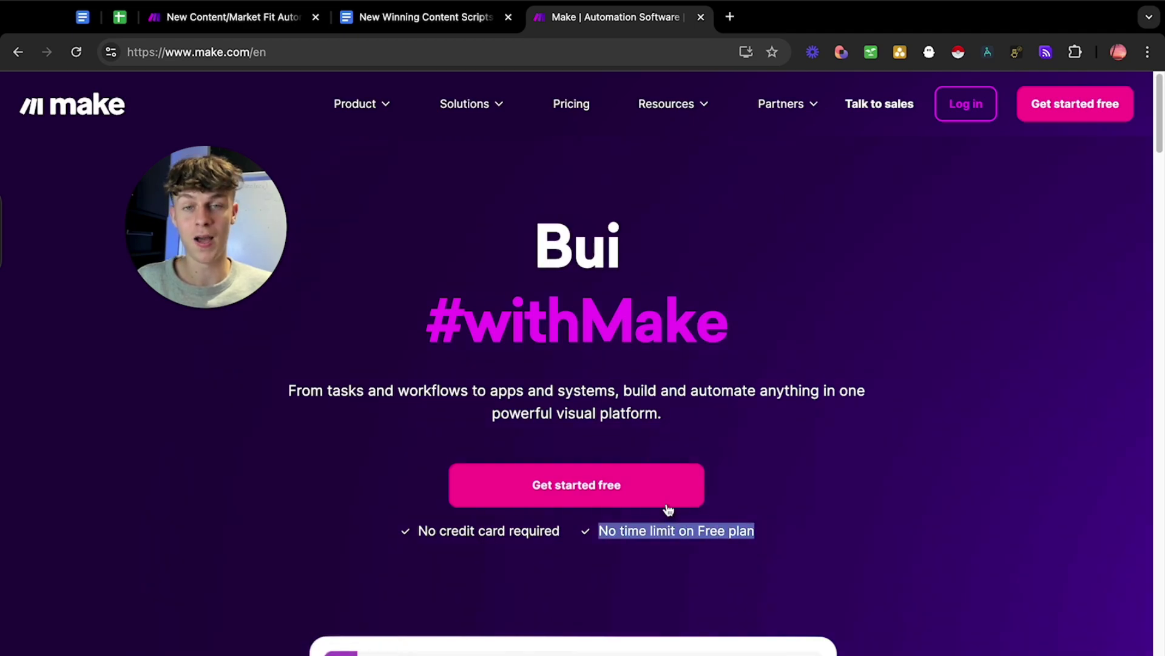
left_click(968, 108)
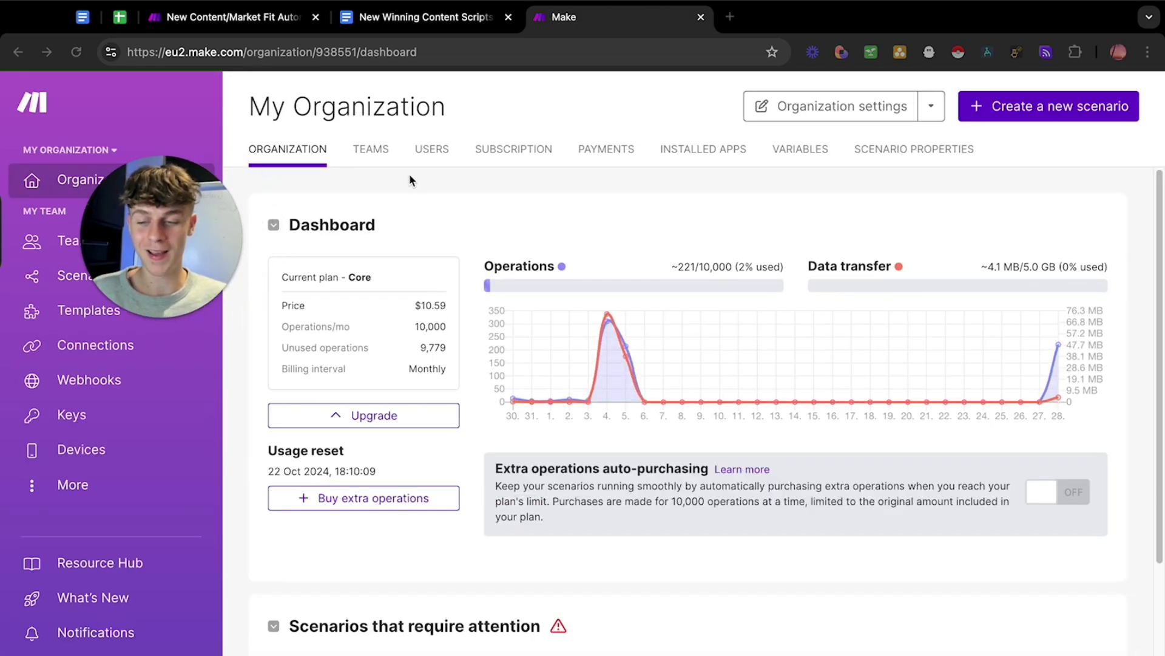
left_click(1065, 110)
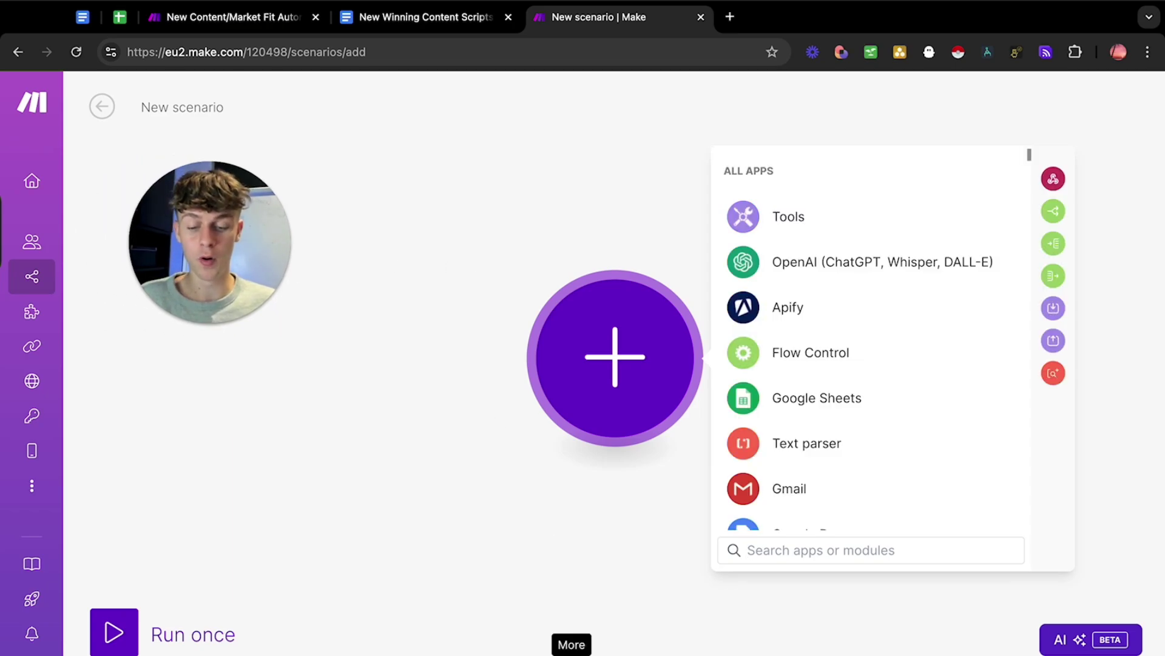
Step: Add Apify's Run an Actor module as the first module of the new scenario
left_click(570, 645)
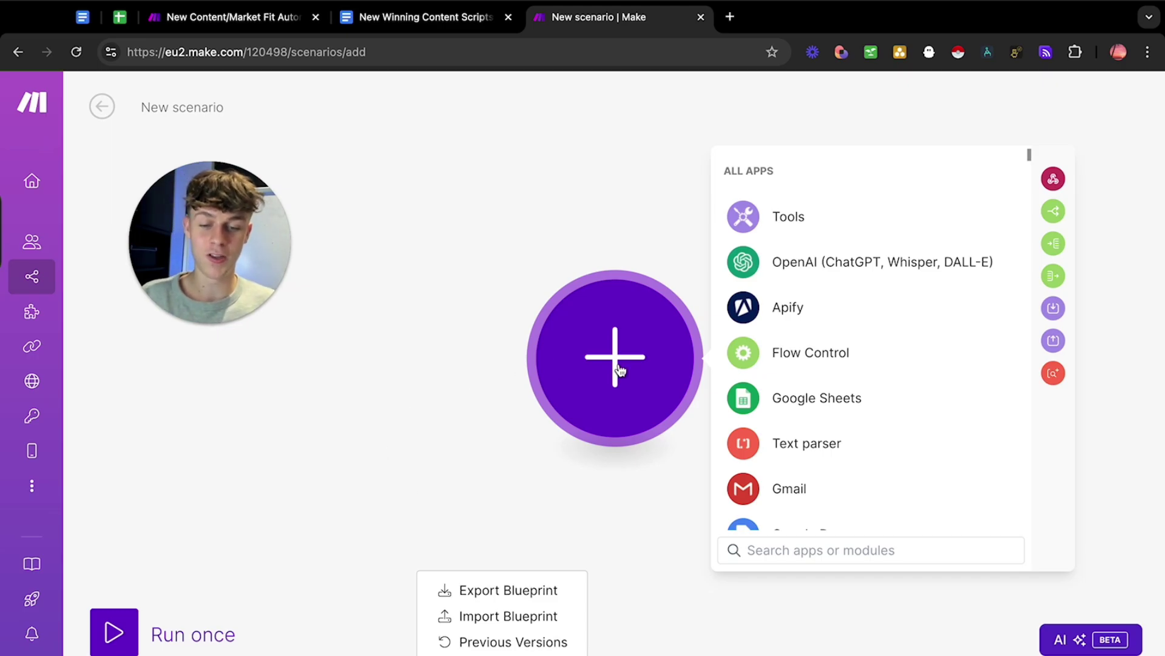
left_click(792, 321)
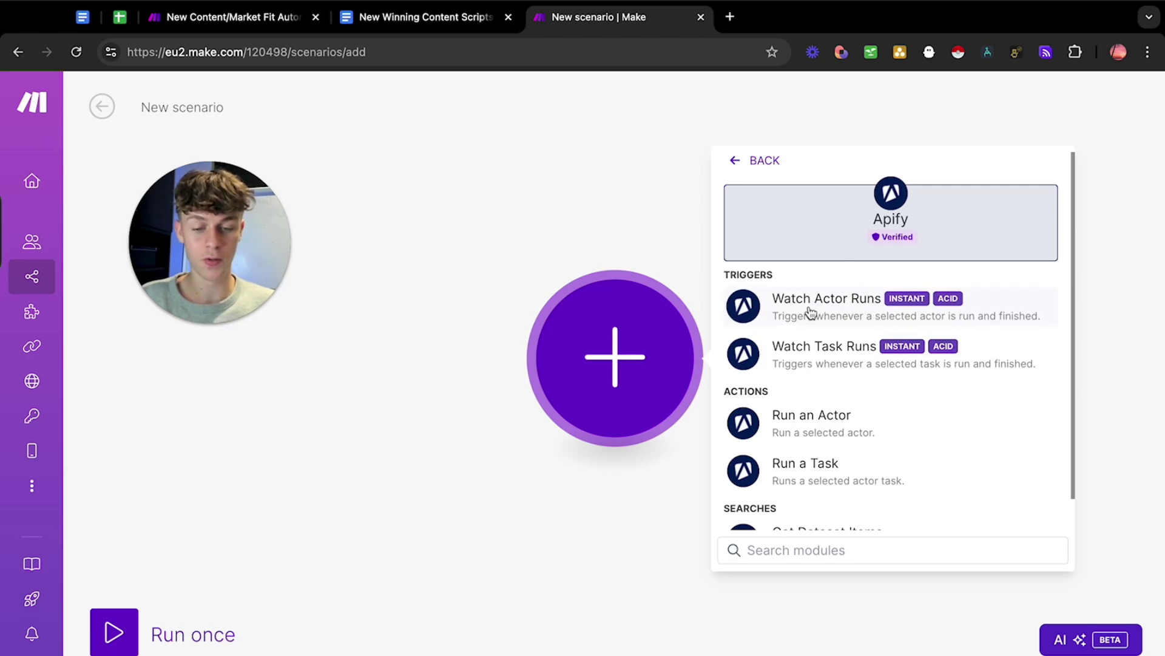
left_click(830, 430)
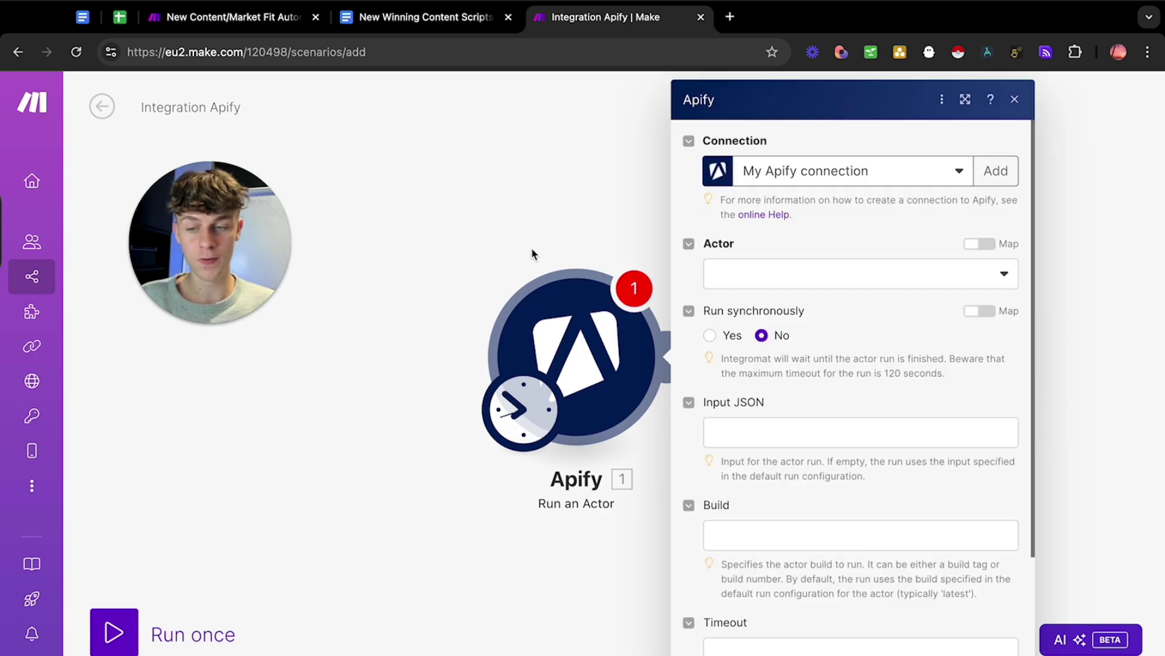
Step: Open apify.com in a new tab and go to the Store in the Apify console
left_click(729, 16)
type("apify.com")
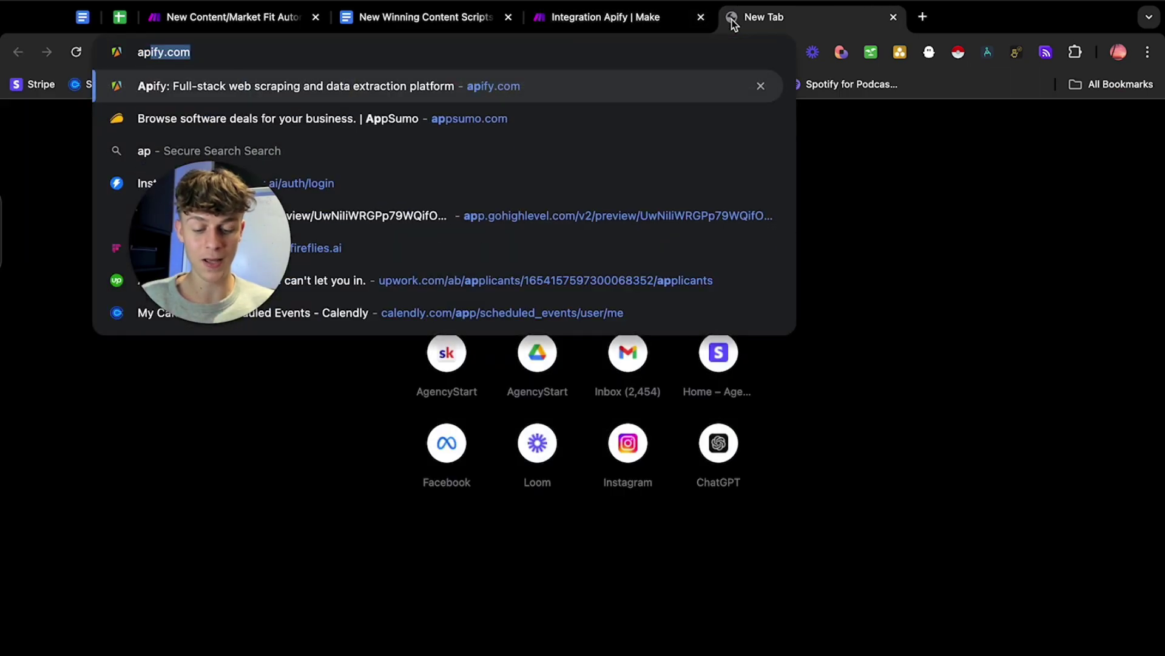
key("Return")
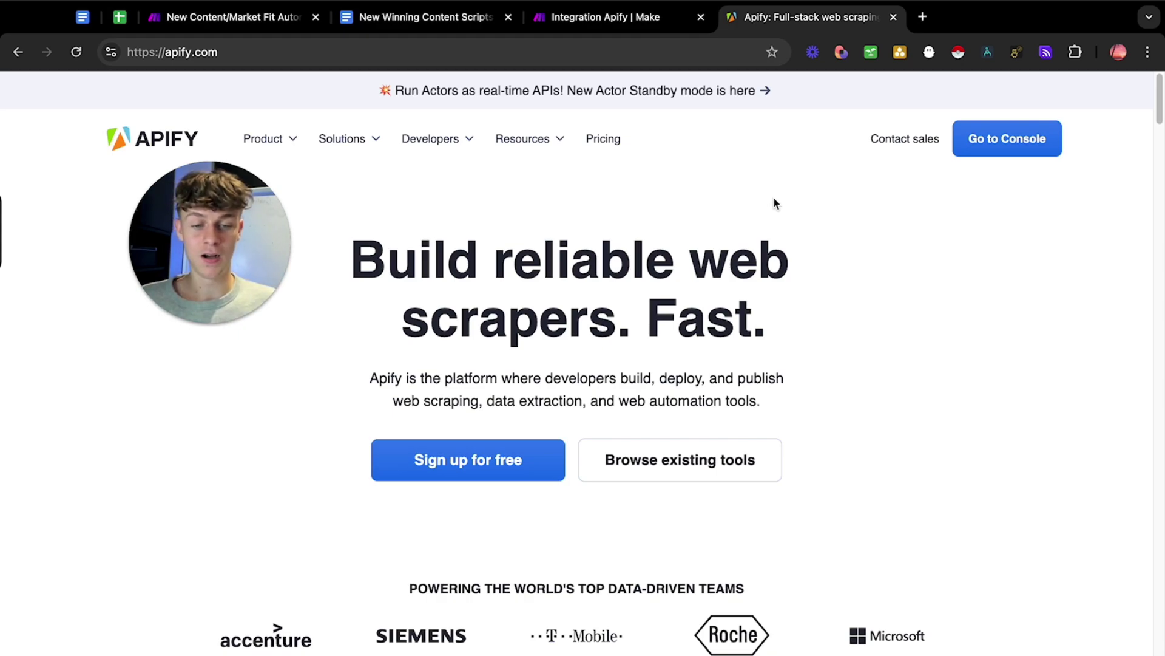
left_click(1032, 142)
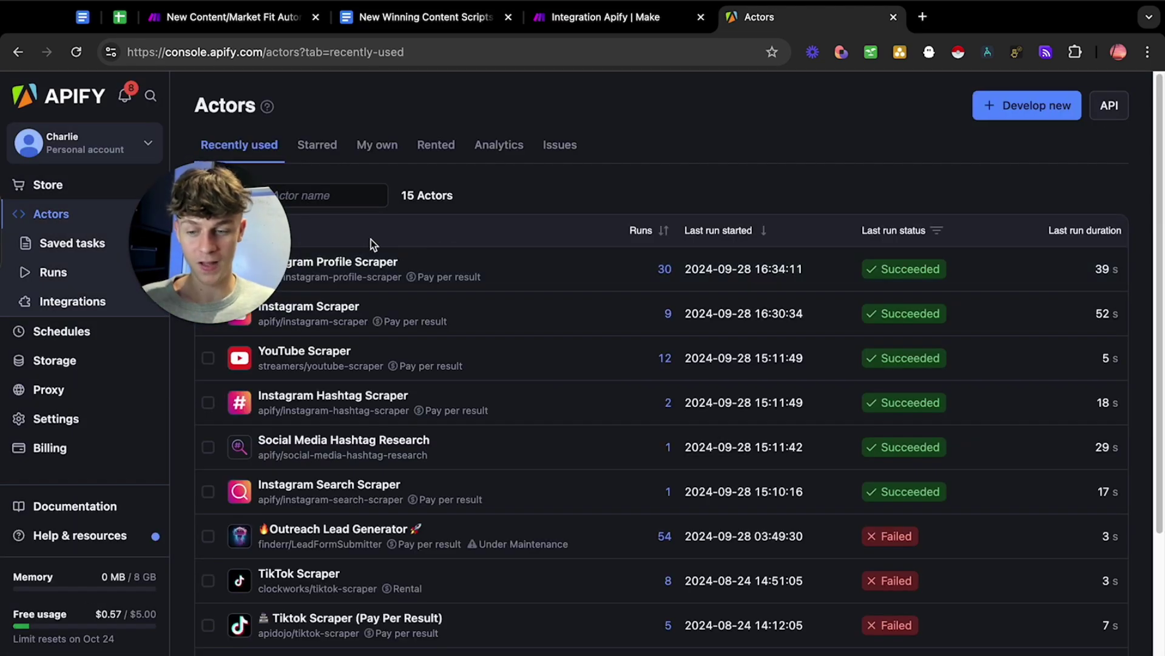
left_click(47, 185)
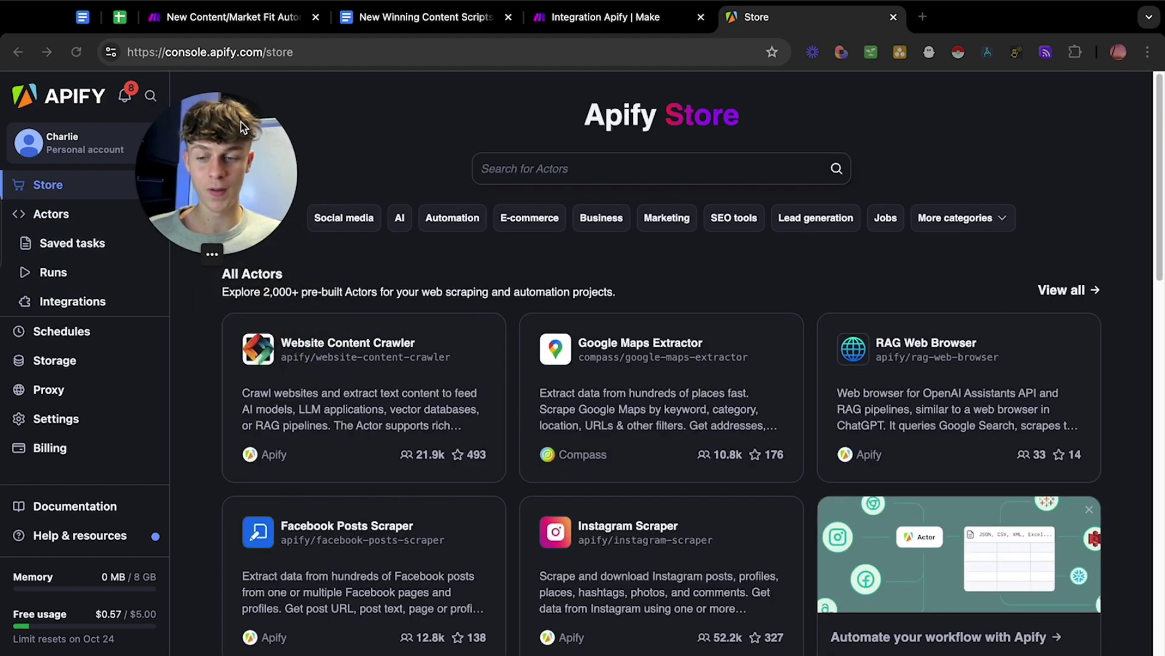
Step: Browse the Apify Store and open the Instagram Scraper actor's input page
scroll(507, 365, "down", 12)
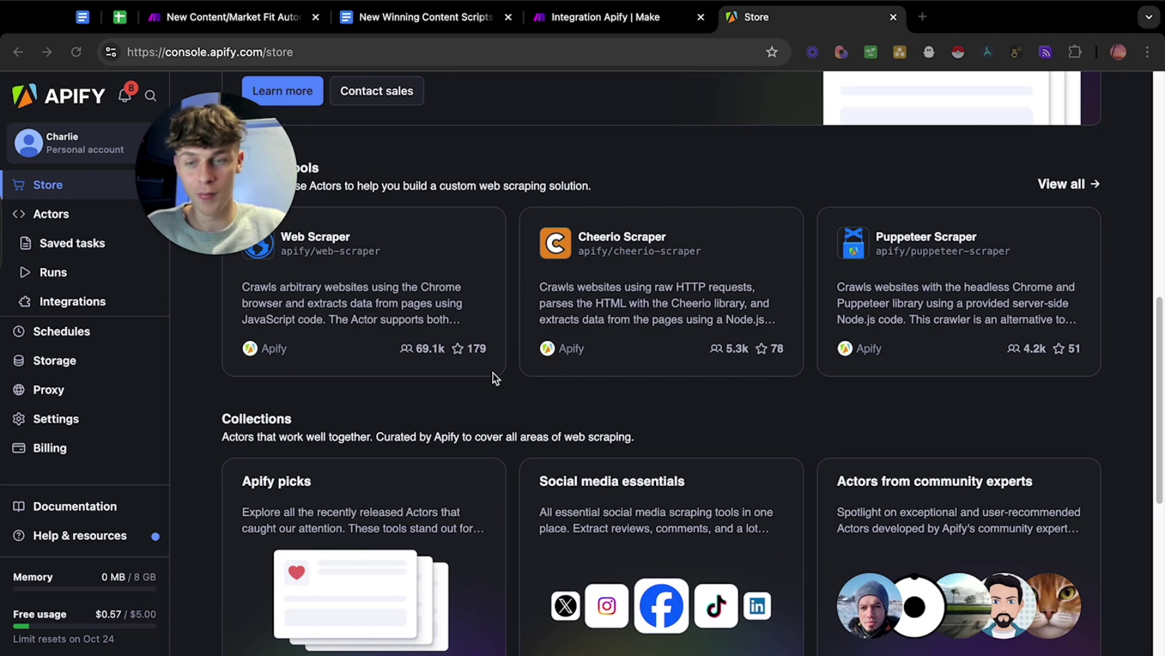
scroll(493, 372, "up", 12)
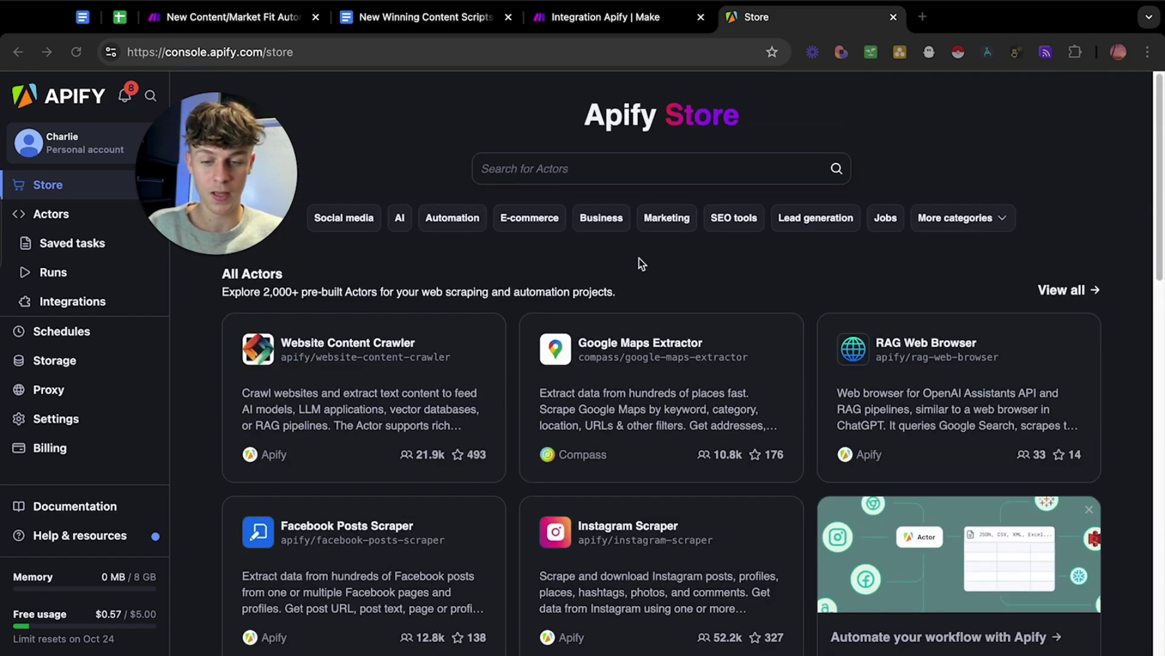
left_click(636, 573)
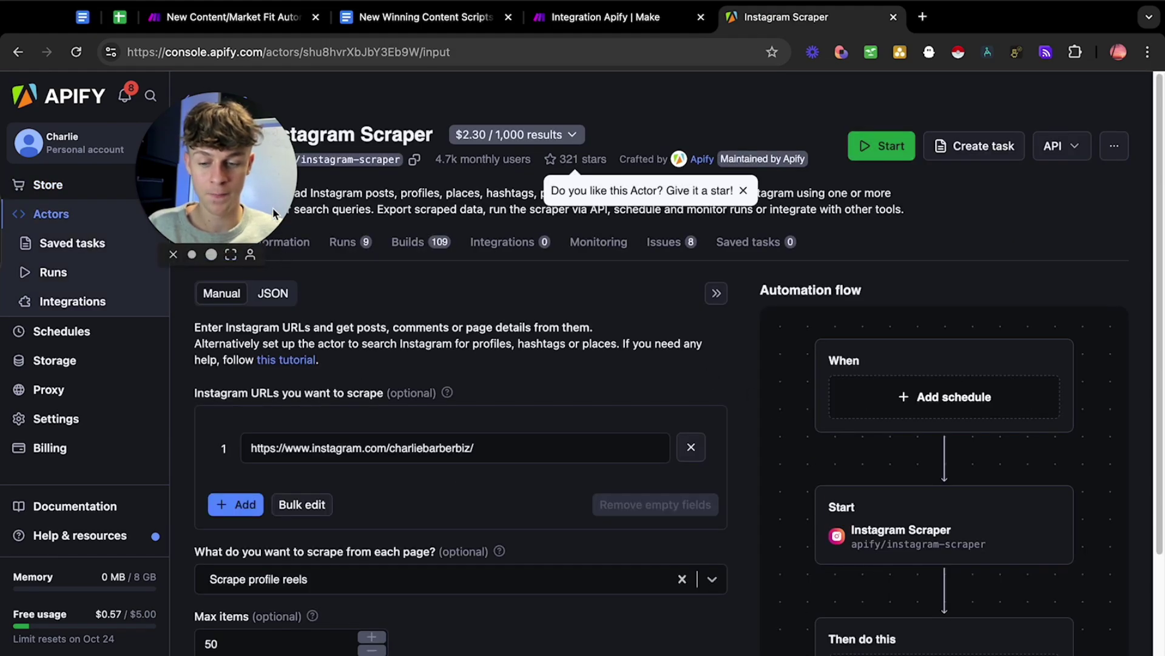
left_click_drag(273, 214, 143, 265)
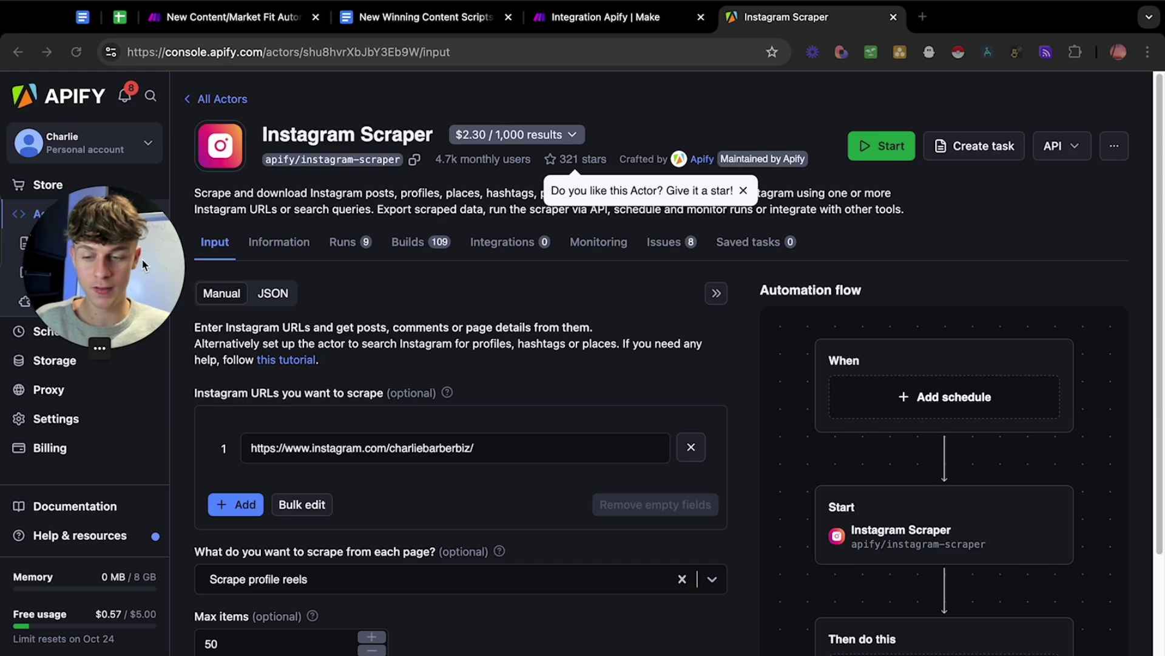
Step: In Make, set the Apify module's actor to apify/instagram-scraper and Run synchronously to Yes
left_click(585, 27)
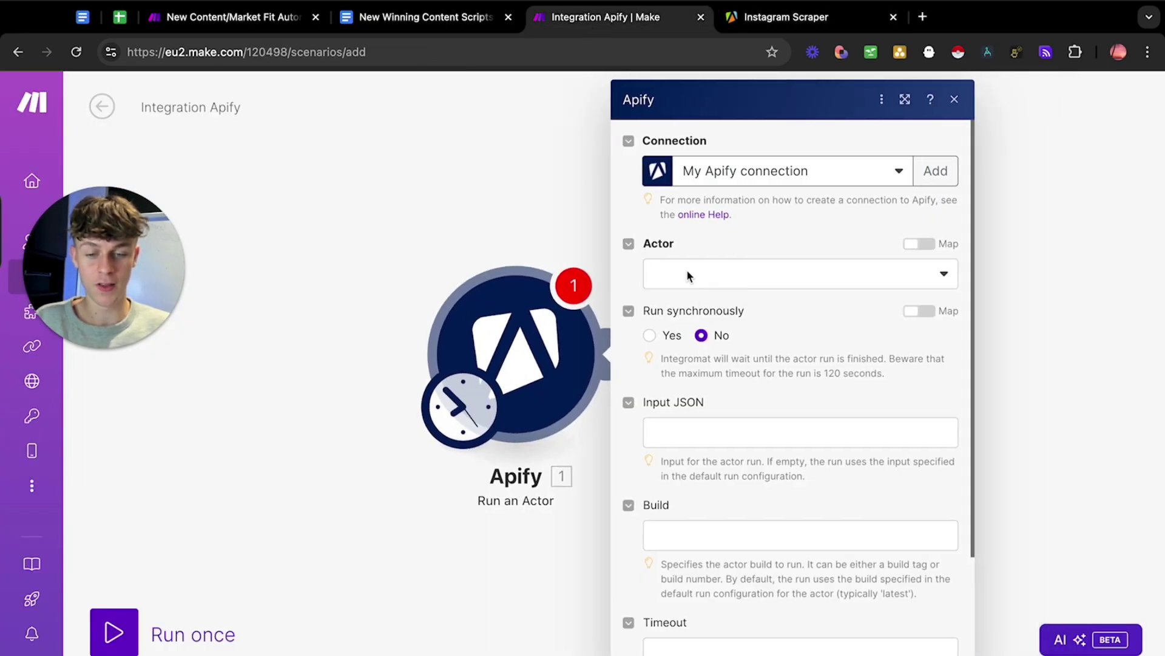
left_click(725, 285)
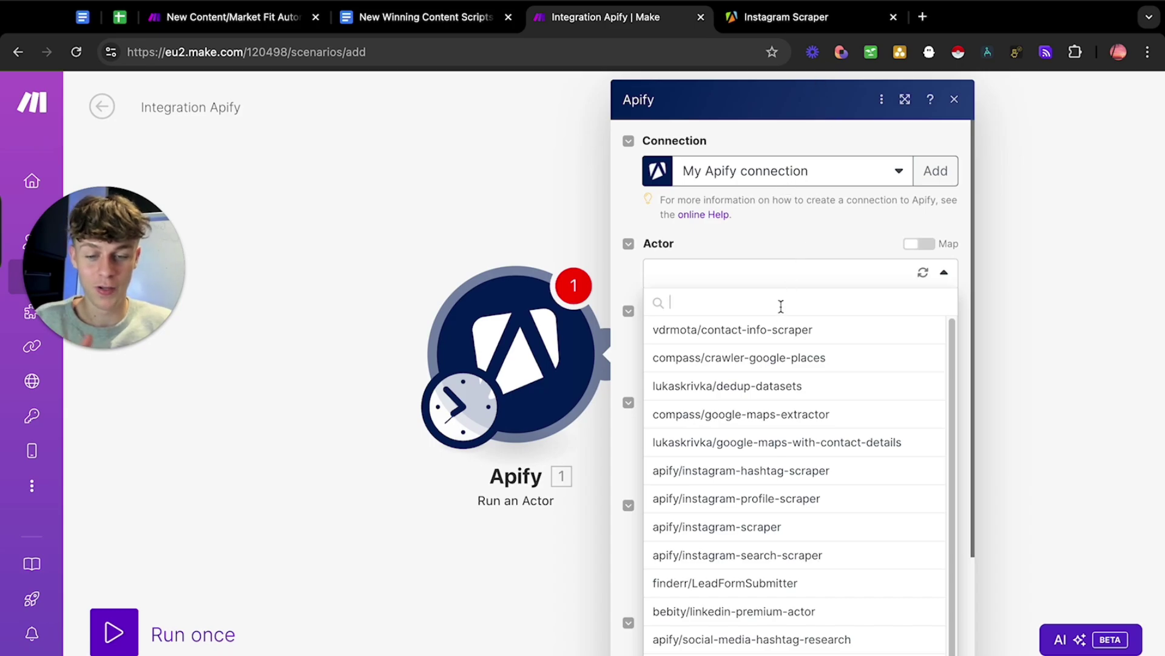
left_click(807, 19)
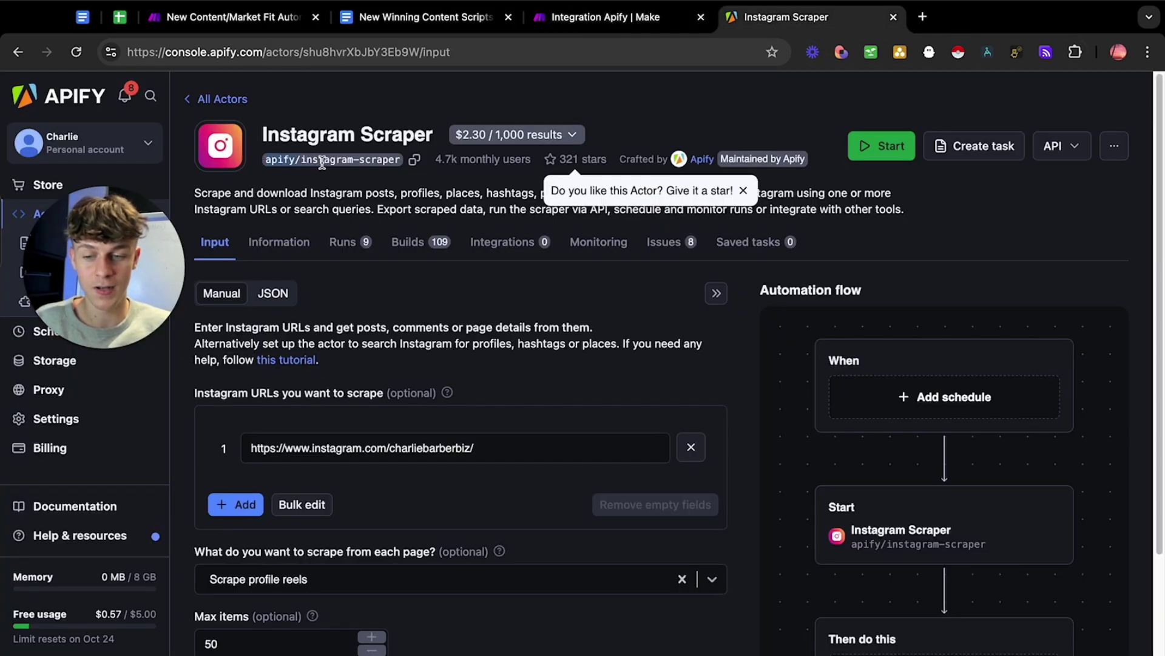
left_click(610, 17)
left_click(769, 278)
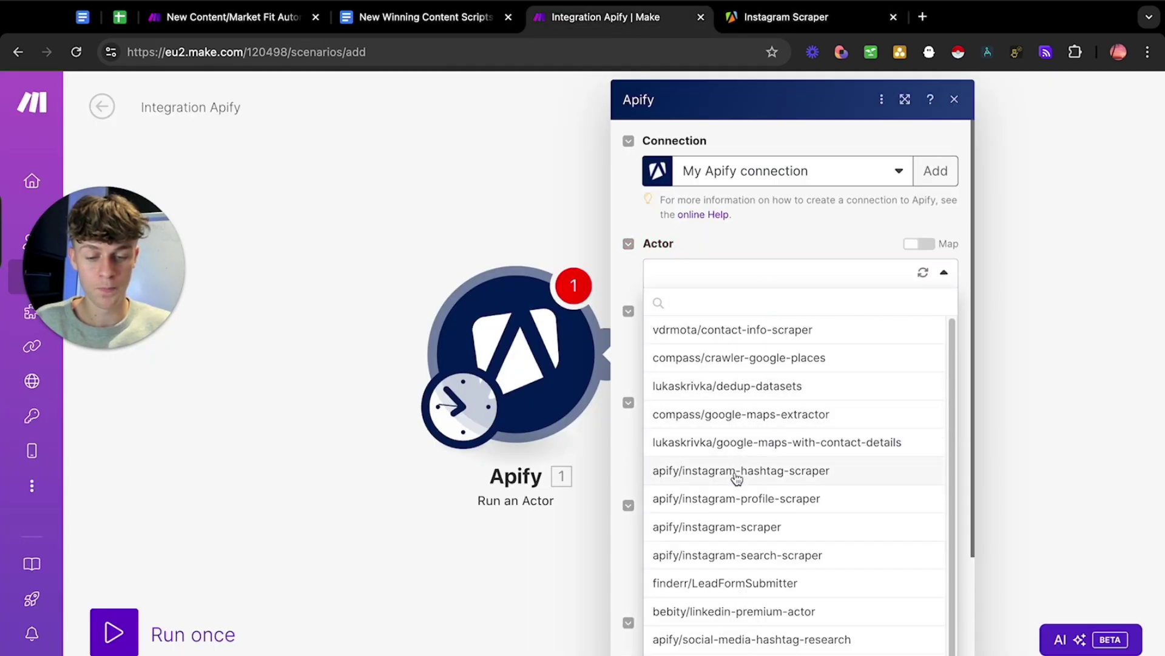
left_click(709, 533)
left_click(651, 336)
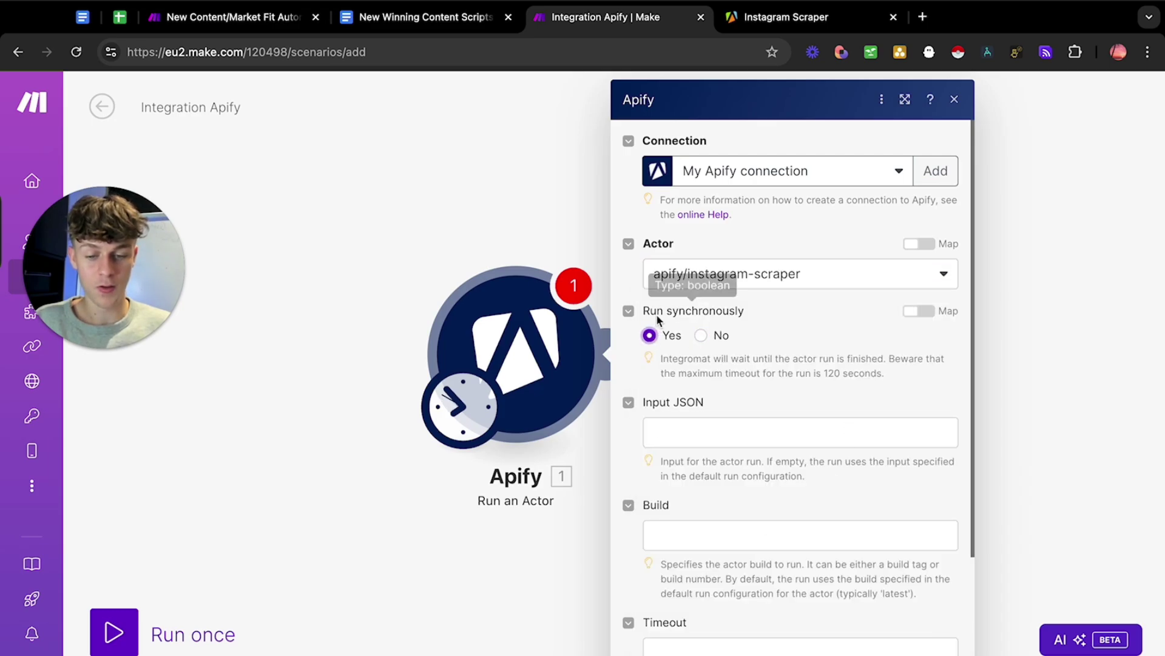
left_click(770, 312)
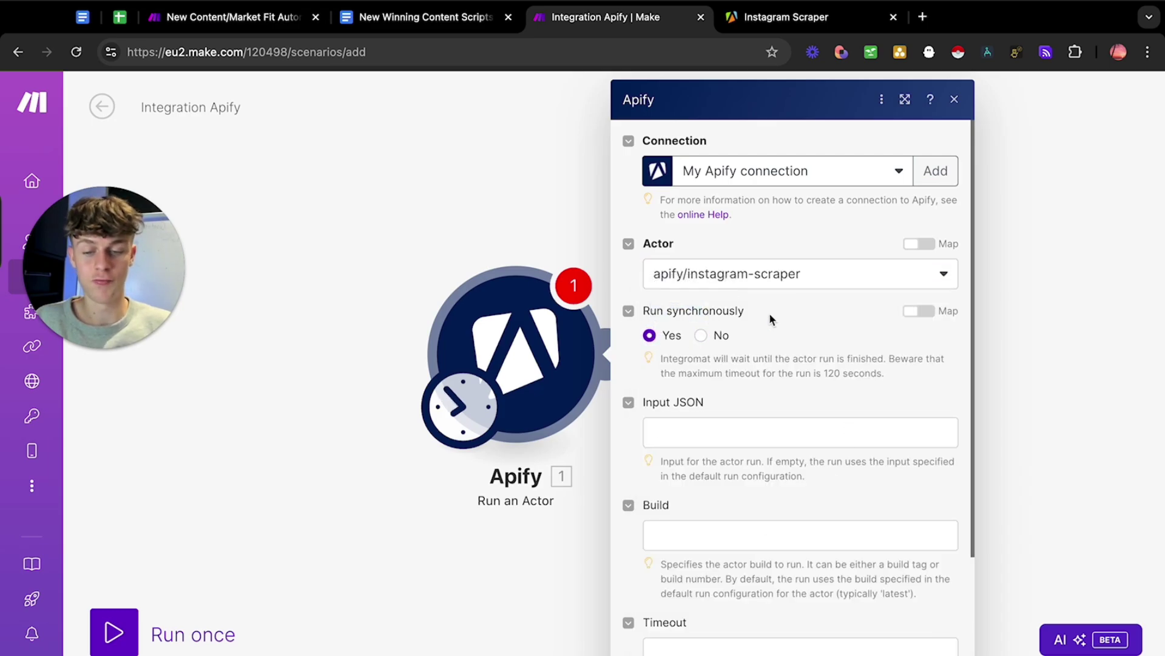
Step: Copy the Instagram Scraper's whole JSON input from Apify into the Make module's Input JSON and close its settings
left_click(737, 435)
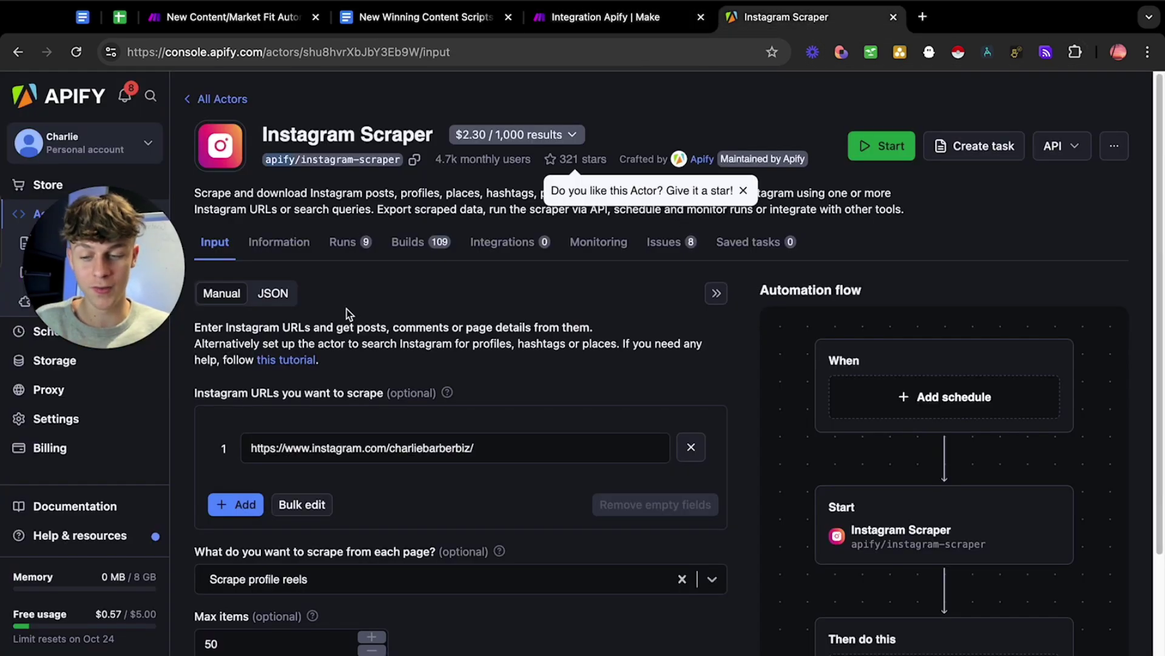
left_click(273, 294)
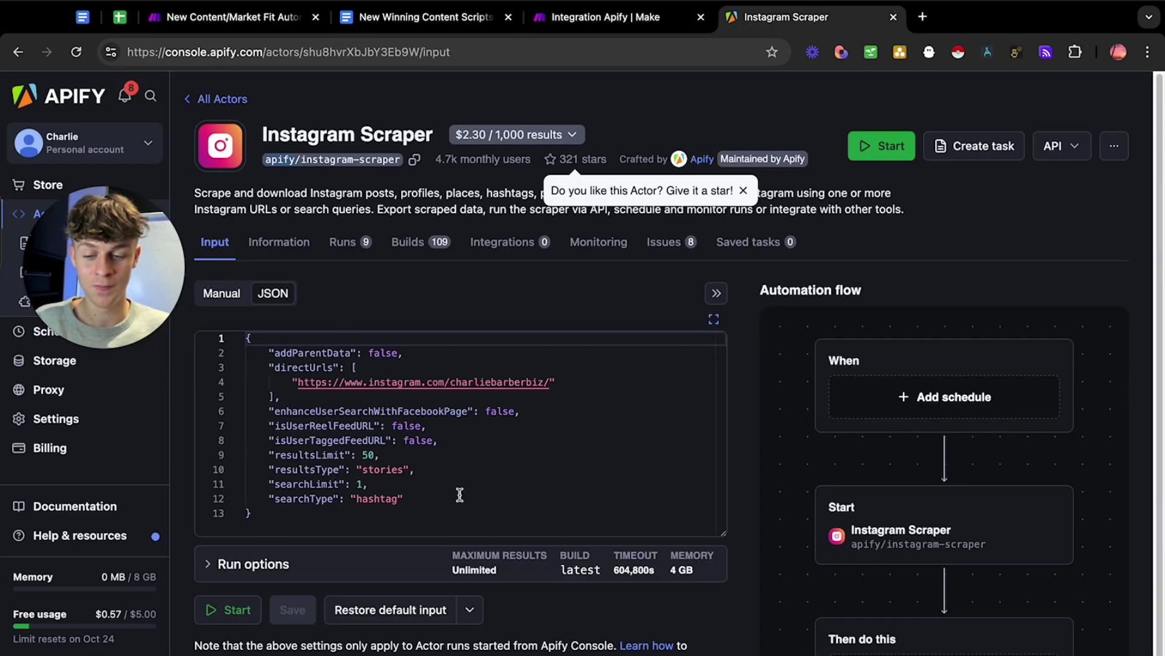
key("super+a")
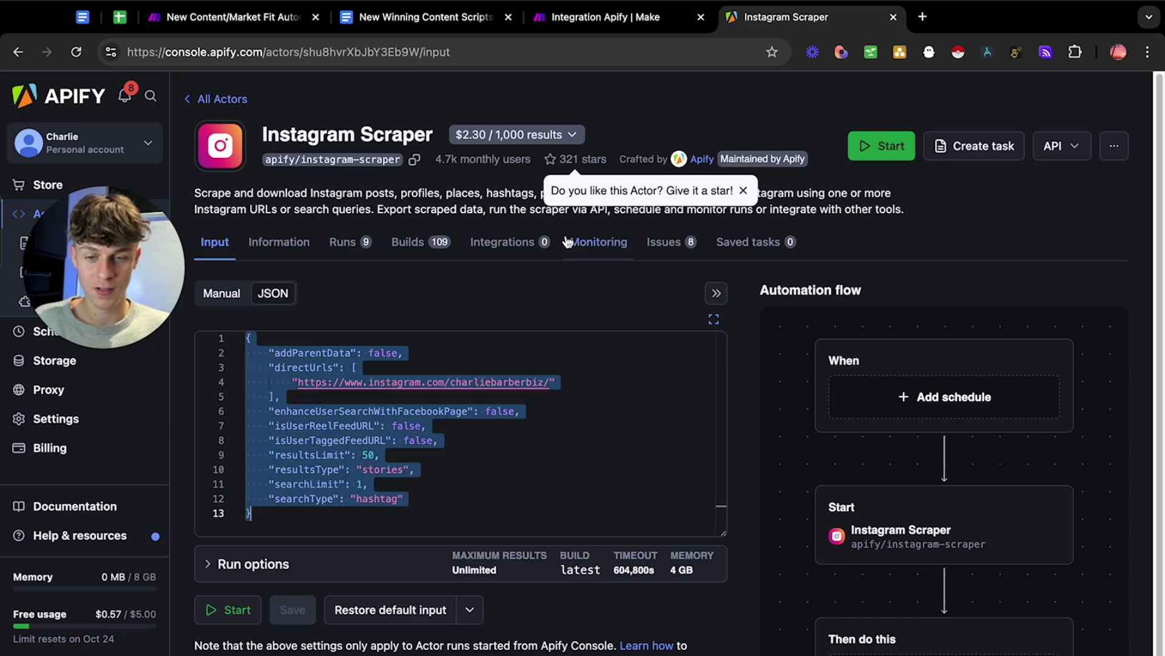
left_click(624, 30)
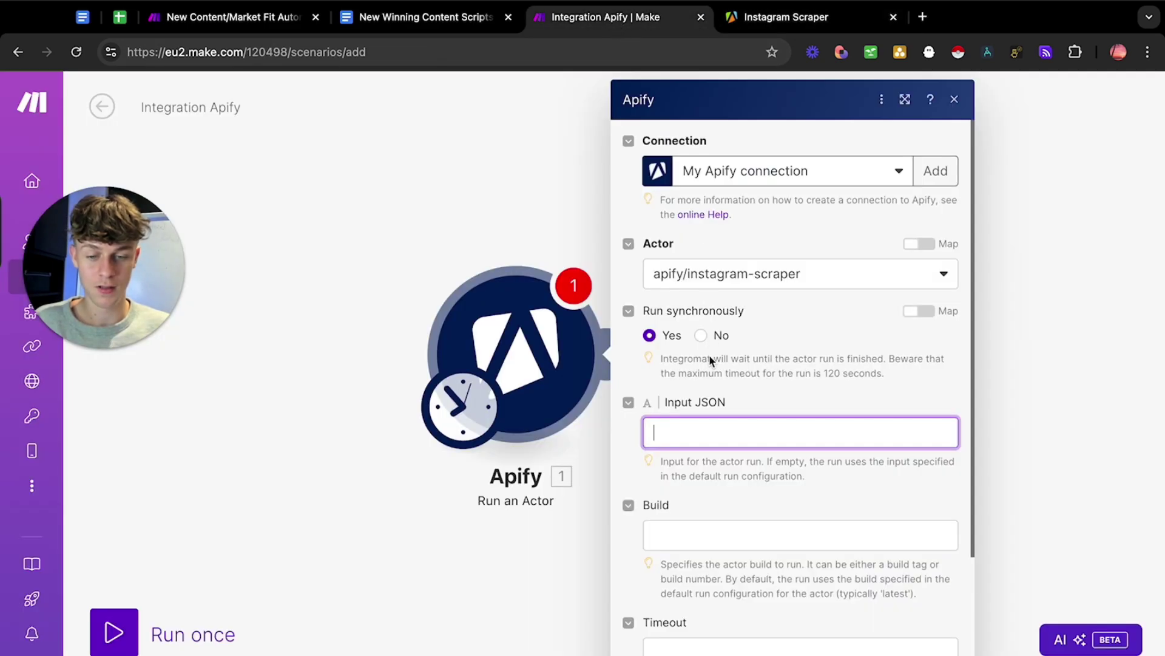
type("{ \"addParentData\": false, \"directUrls\": [ \"https://www.instagram.com/charliebarberbiz/\" ], \"enhanceUserSearchWithFacebookPage\": false, \"isUserReelFeedURL\": false, \"isUserTaggedFeedURL\": false, \"resultsLimit\": 50, \"resultsType\": \"stories\", \"searchLimit\": 1, \"searchType\": \"hashtag\"}")
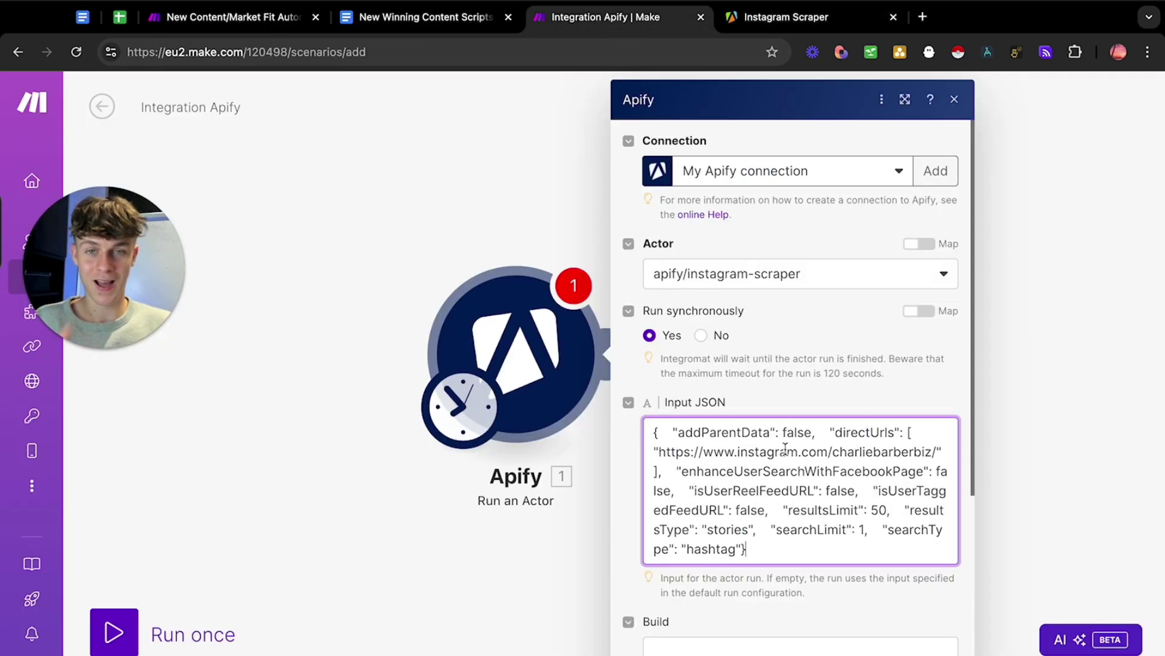
scroll(857, 394, "down", 5)
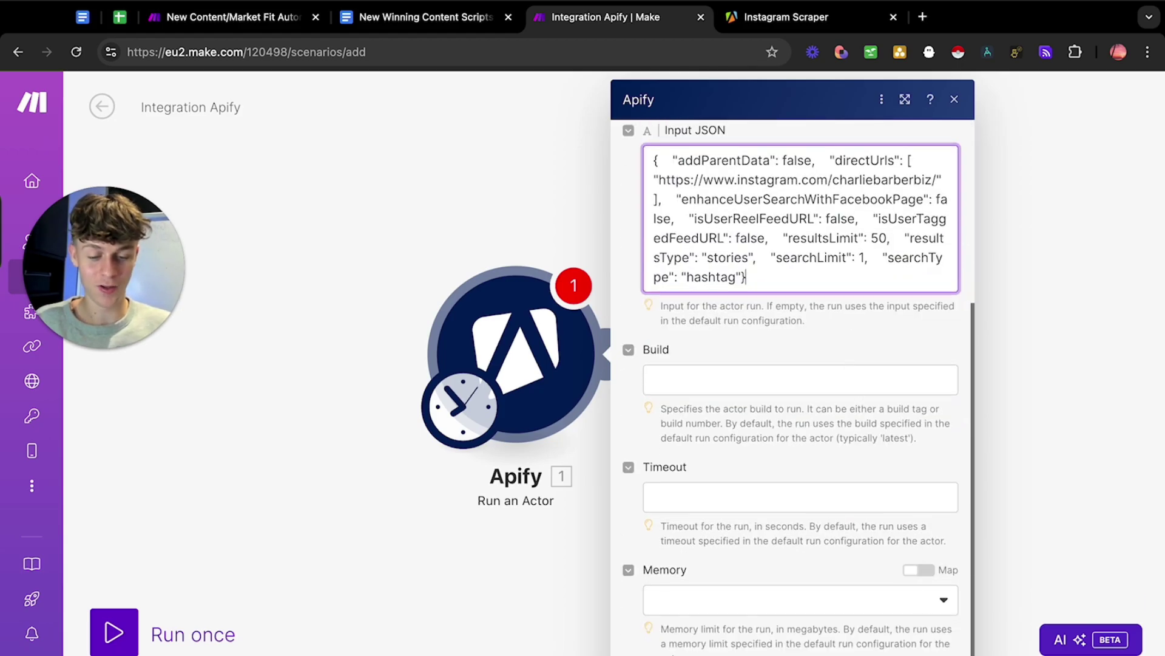
key("Escape")
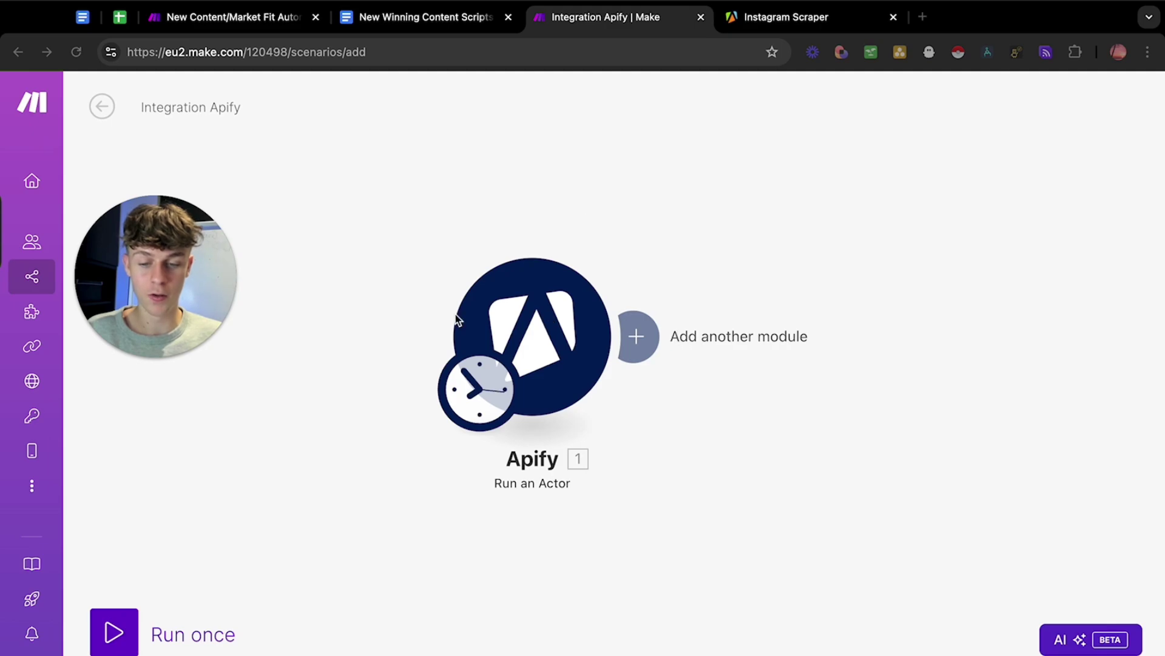
Step: Add a Tools Set variable module before the Apify module and name its variable "Search Term"
left_click_drag(455, 314, 649, 319)
right_click(358, 347)
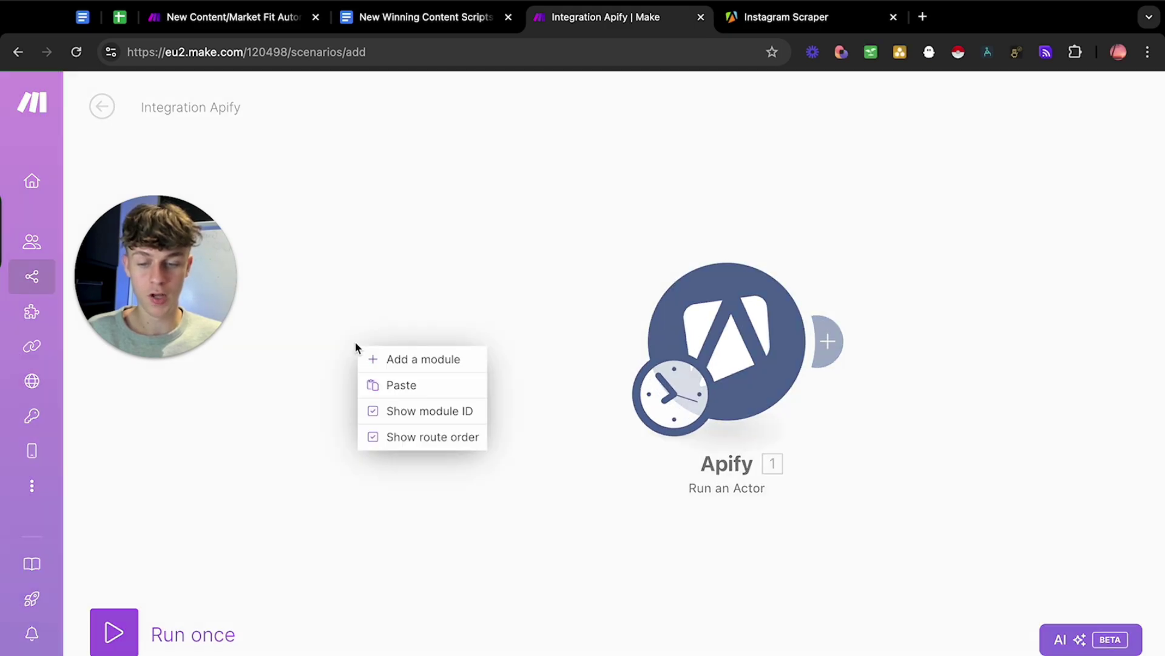
left_click(396, 359)
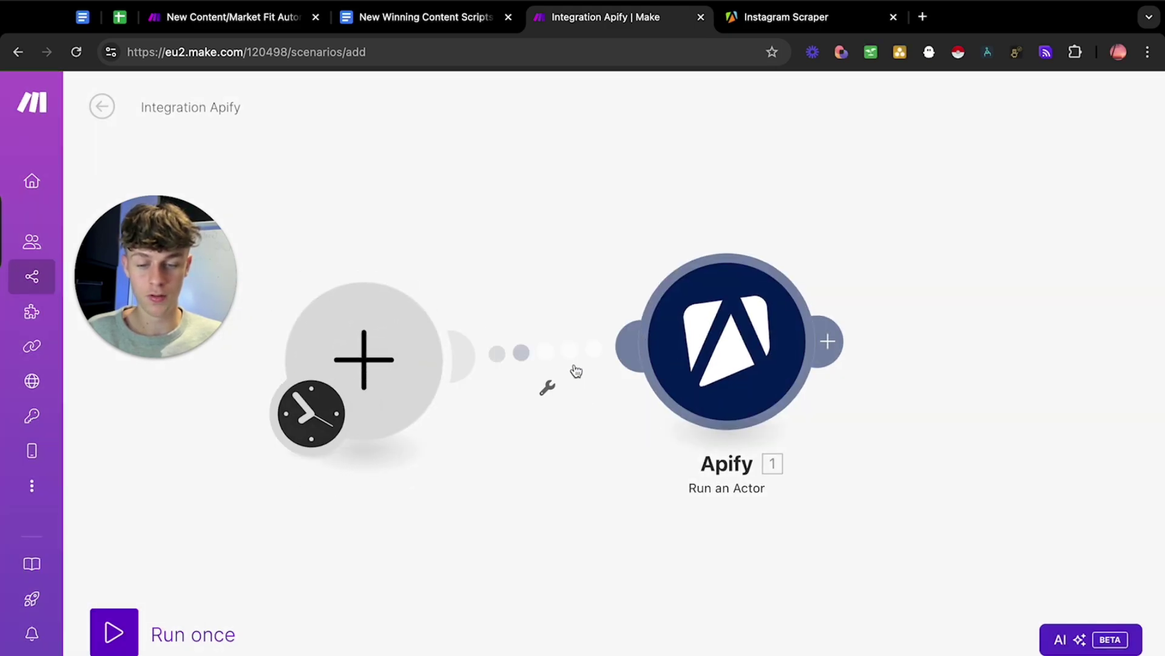
left_click(389, 347)
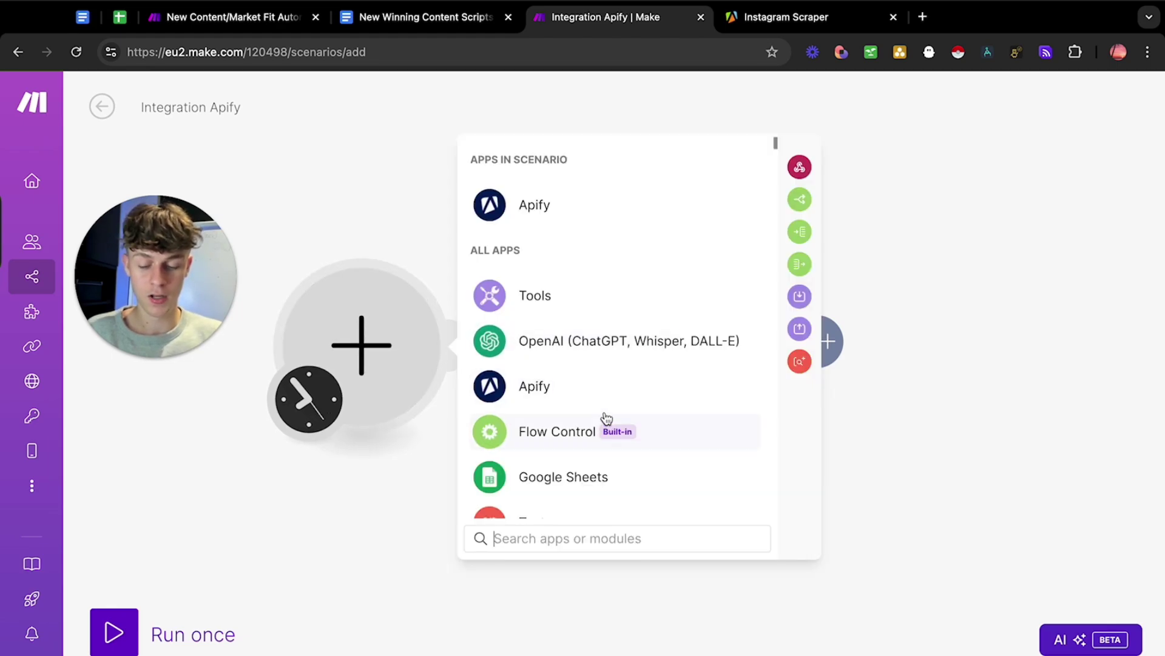
type("var")
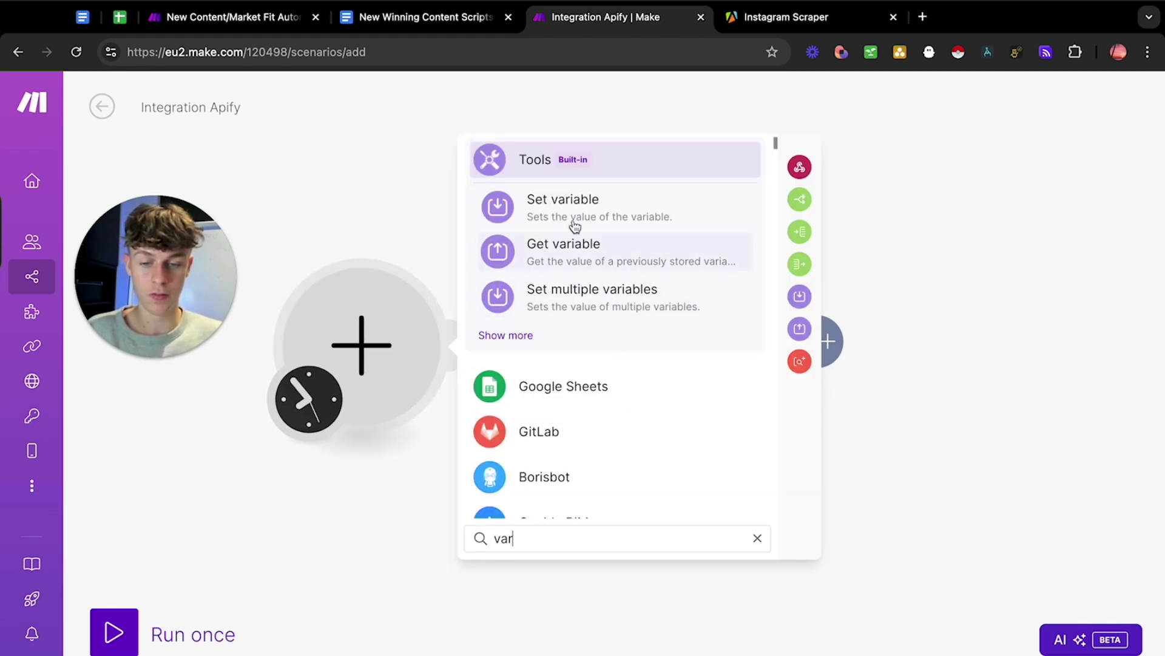
key("Escape")
left_click(557, 326)
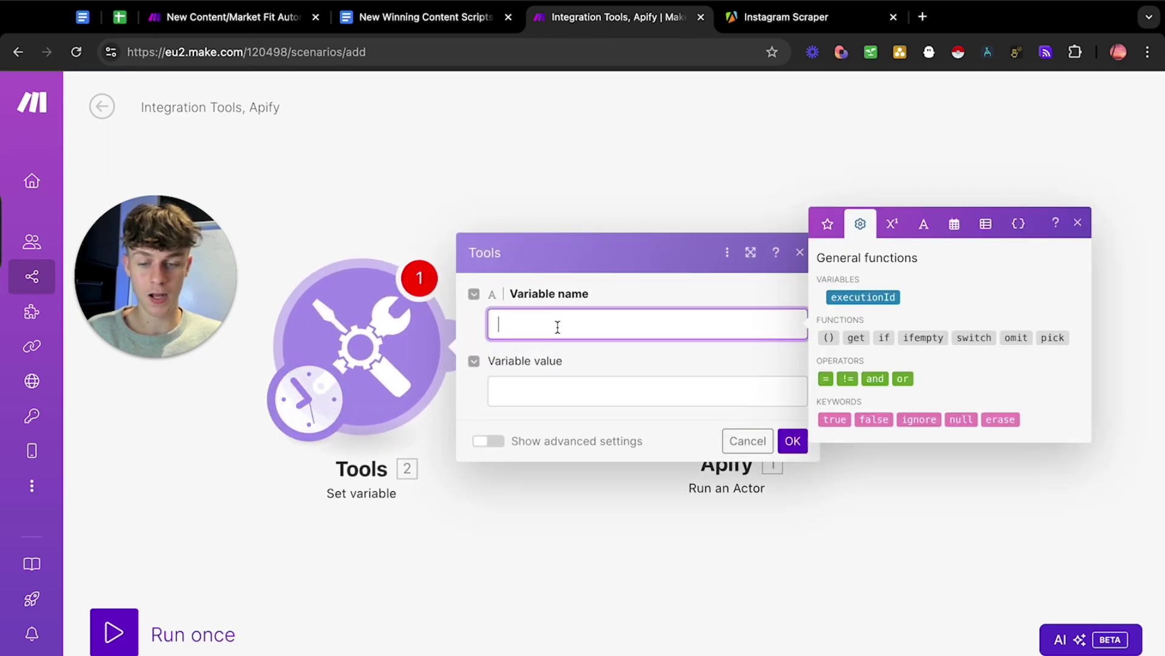
type("Search Term")
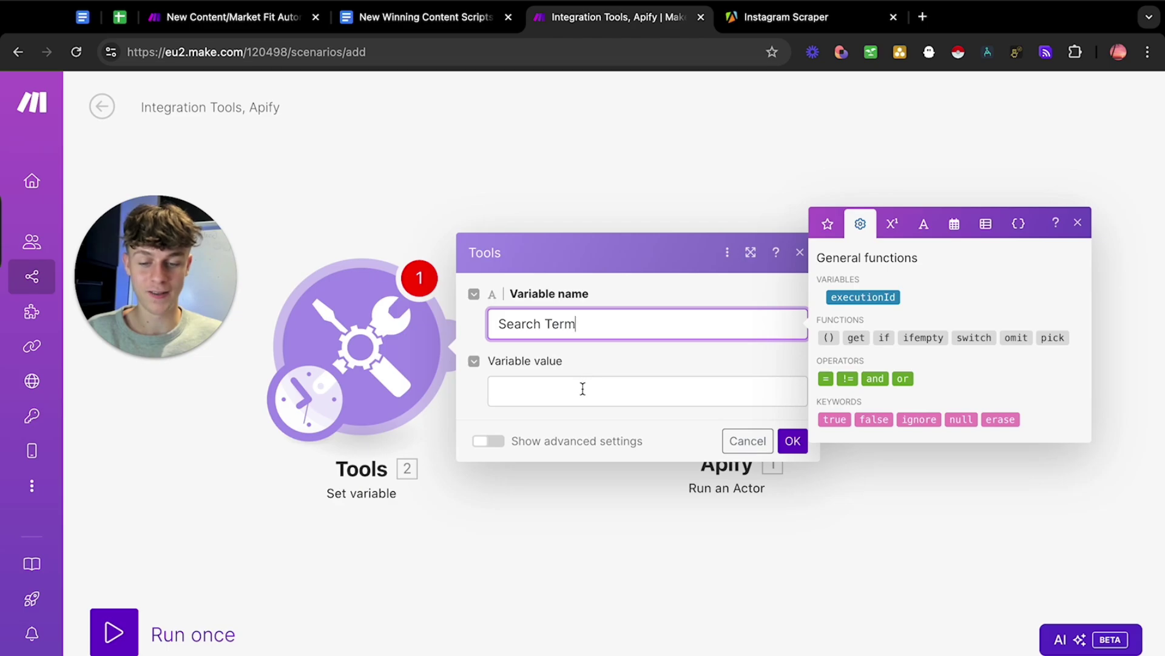
Step: Copy the own profile's URL from instagram.com in a new tab and save it as the Search Term variable's value in Make
left_click(582, 390)
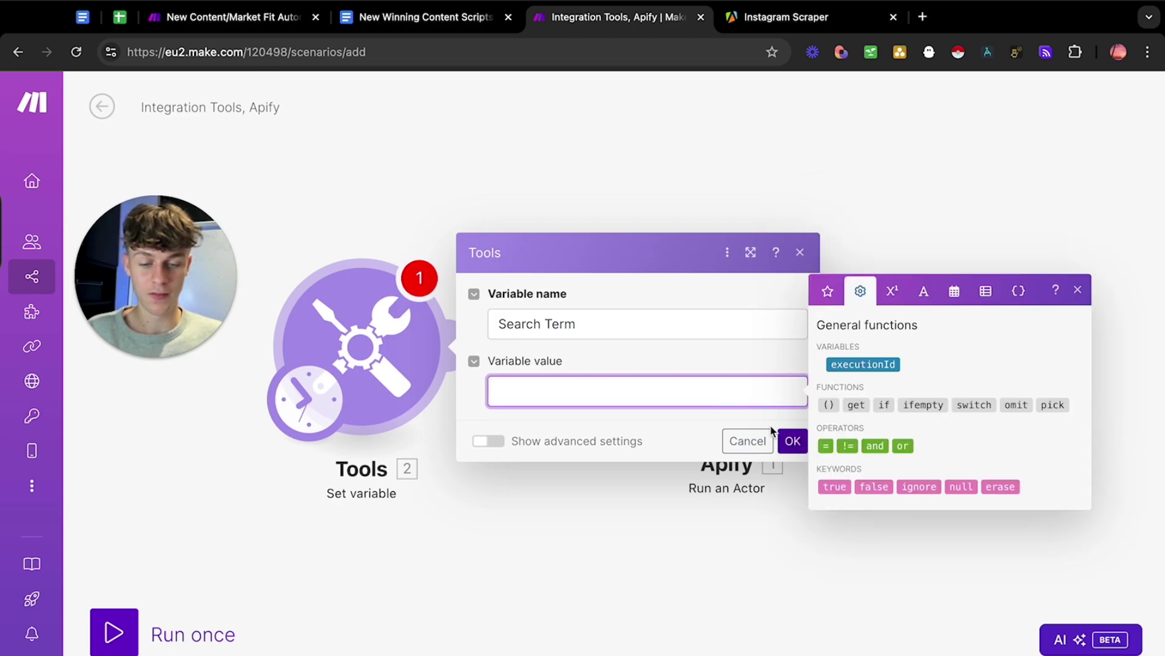
left_click(922, 17)
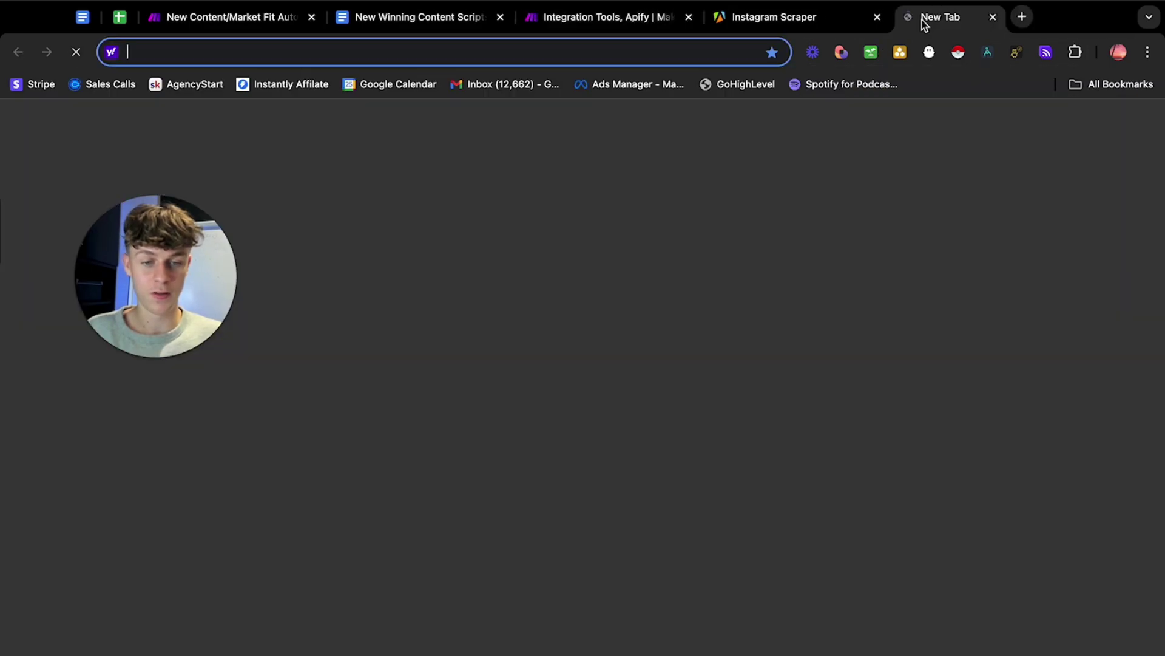
type("instagram.com")
key("Return")
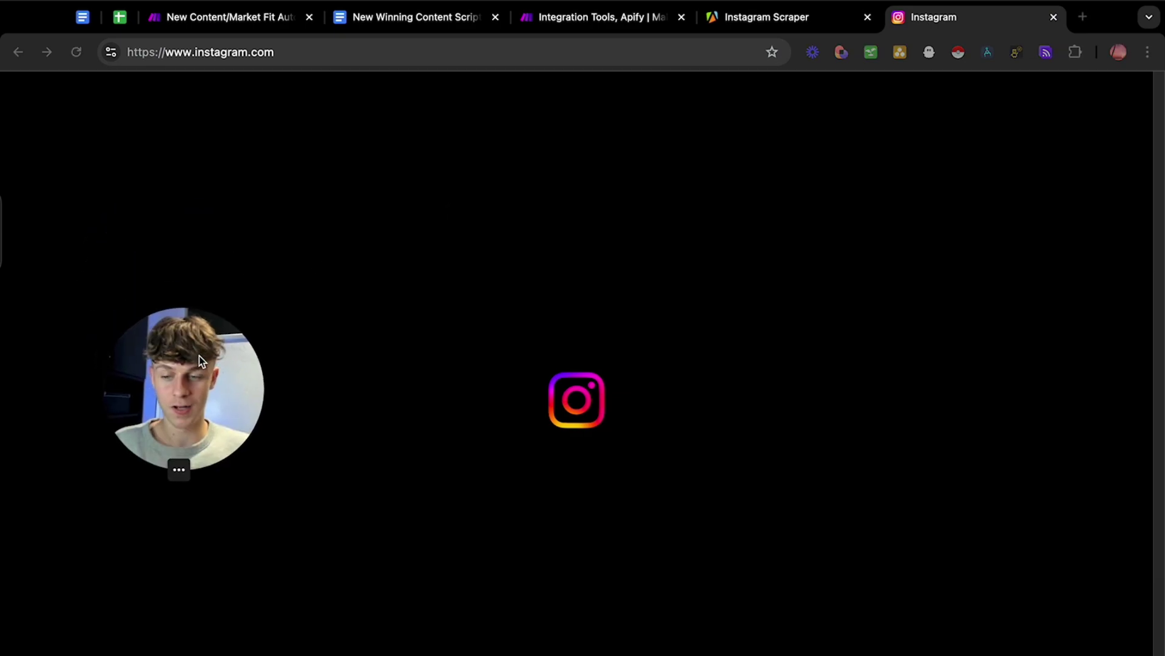
left_click(60, 486)
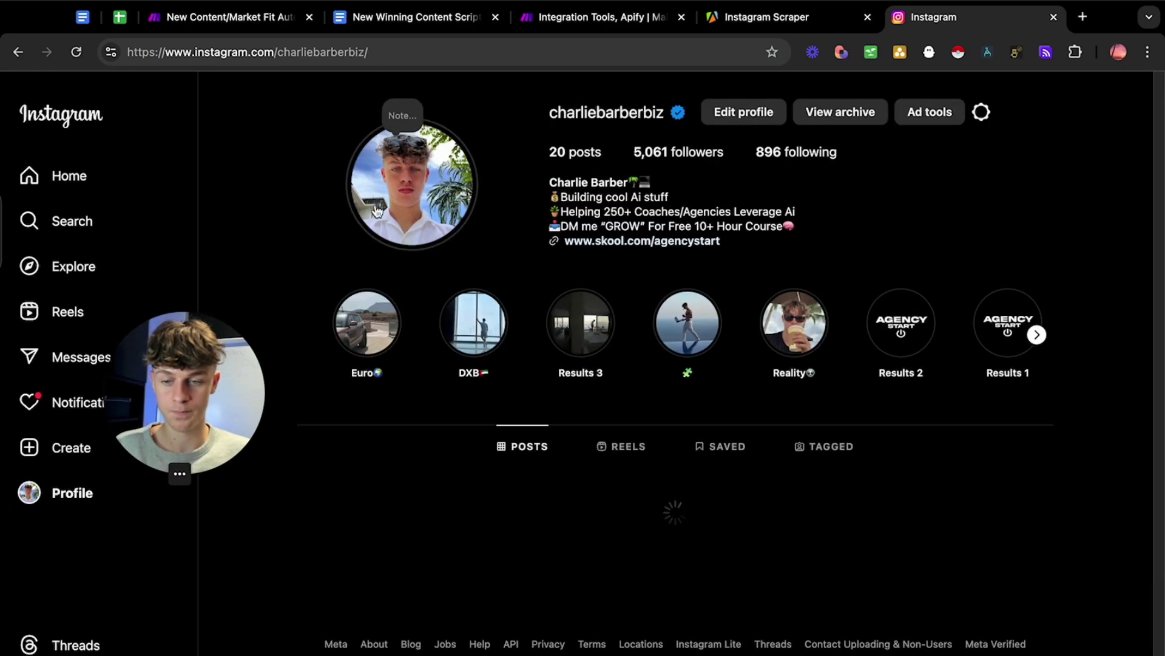
left_click(278, 53)
key("ctrl+c")
left_click(601, 17)
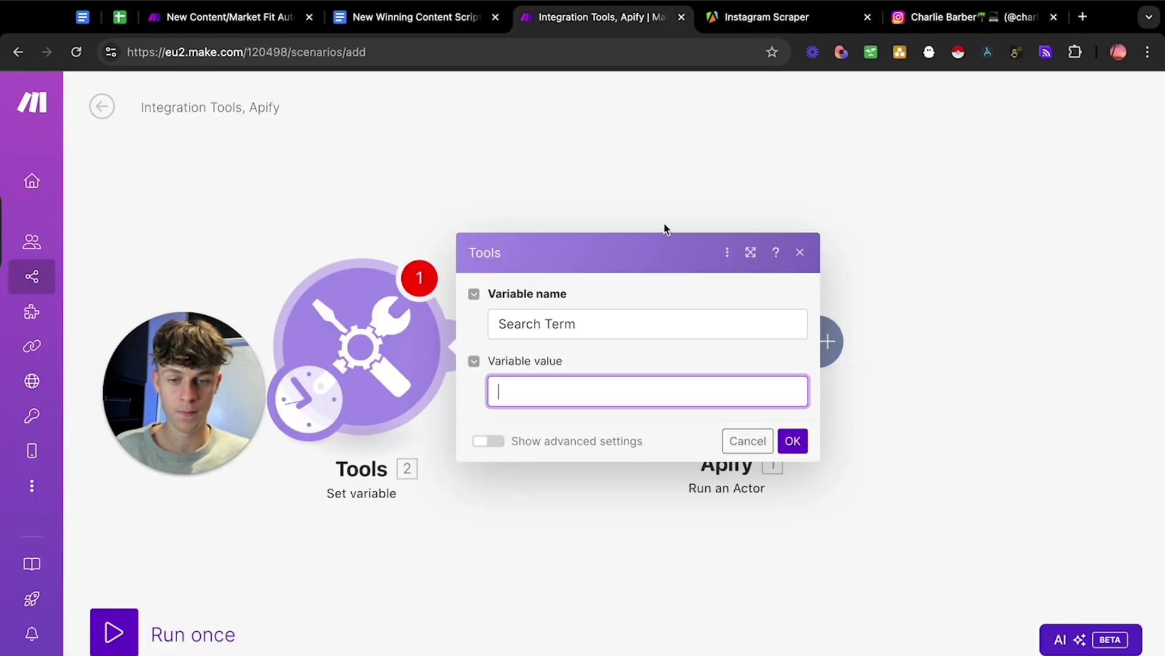
key("ctrl+v")
left_click(793, 441)
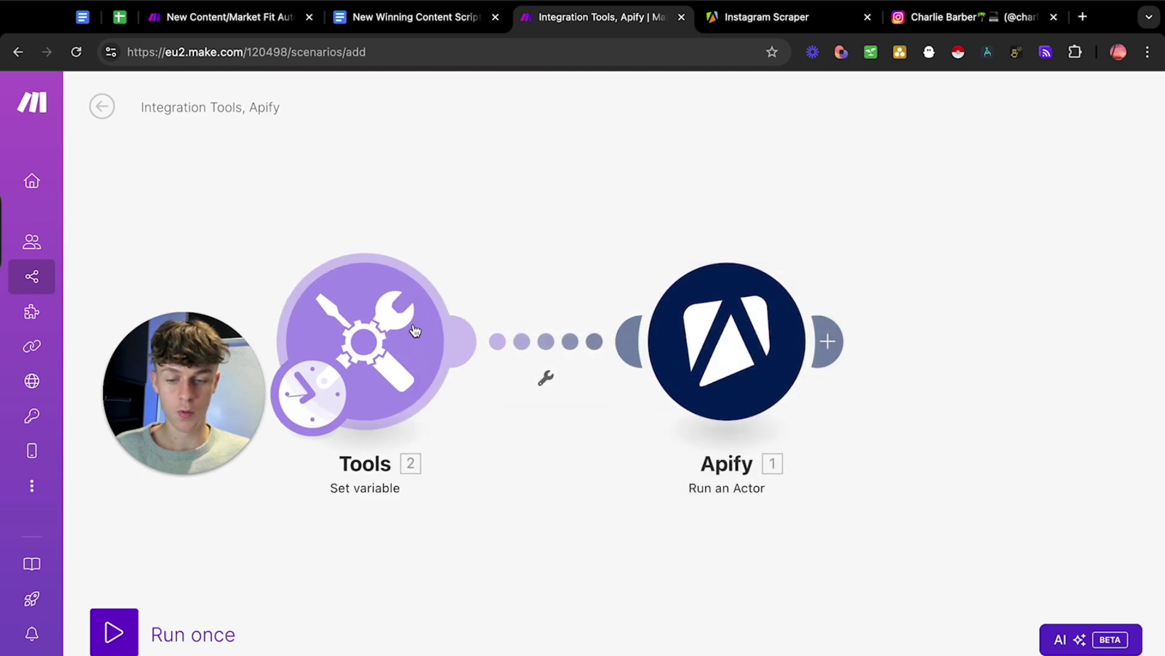
Step: Replace the Instagram URL under directUrls in the Apify module's Input JSON with the Search Term variable and save
left_click(737, 348)
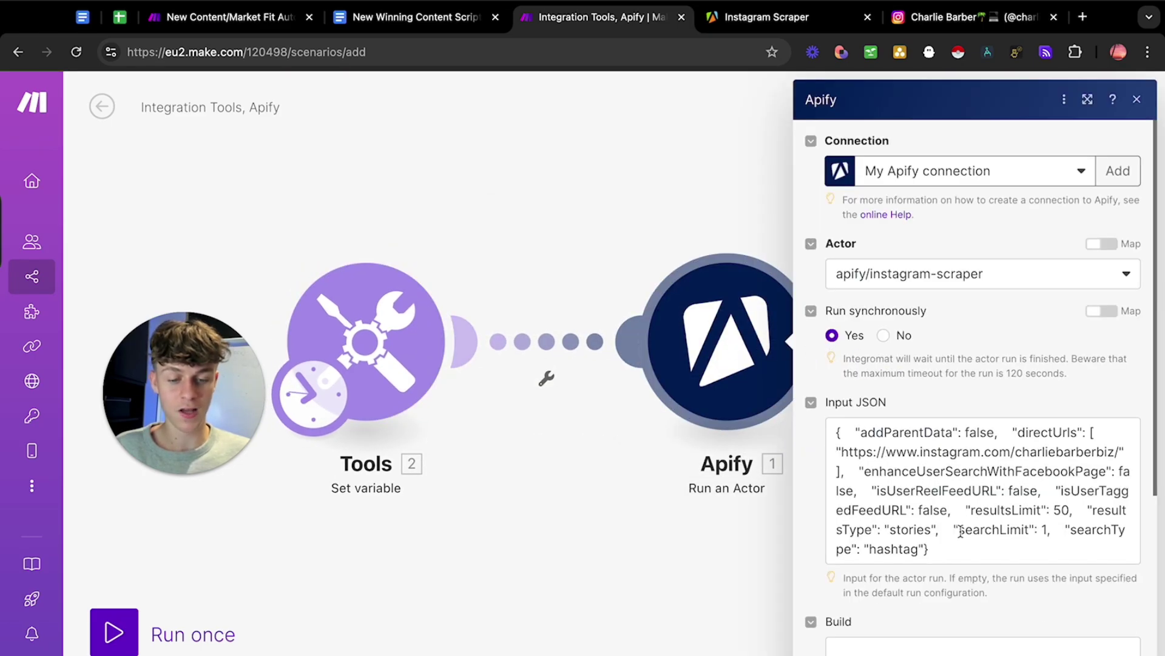
left_click_drag(841, 451, 1101, 449)
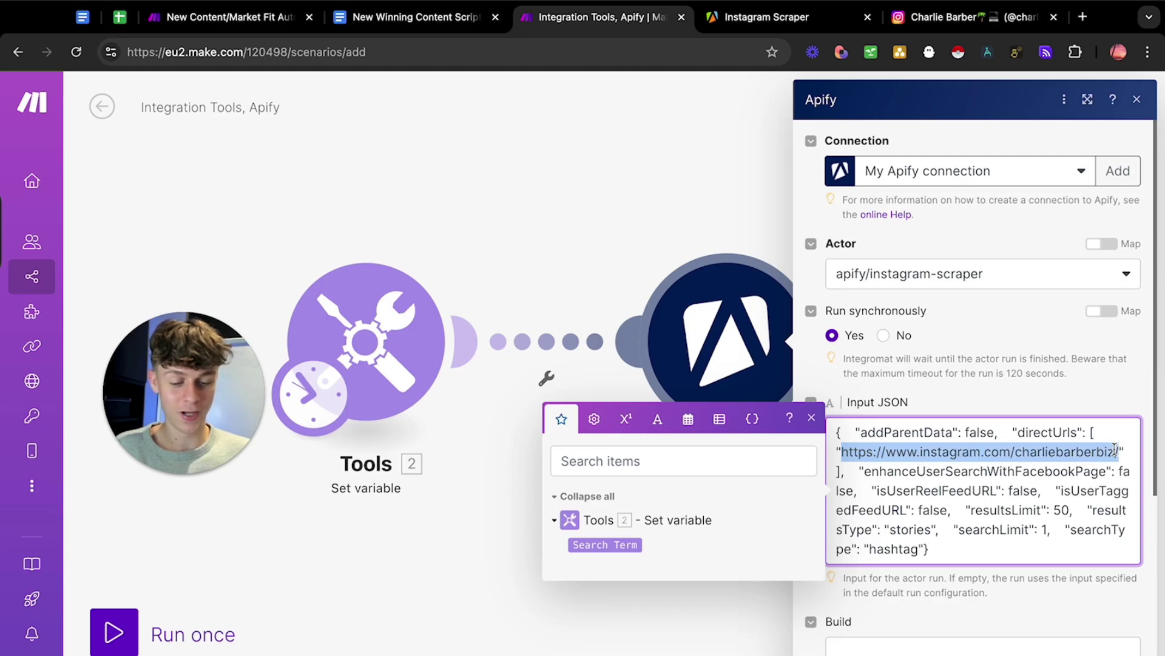
key("BackSpace")
left_click(605, 544)
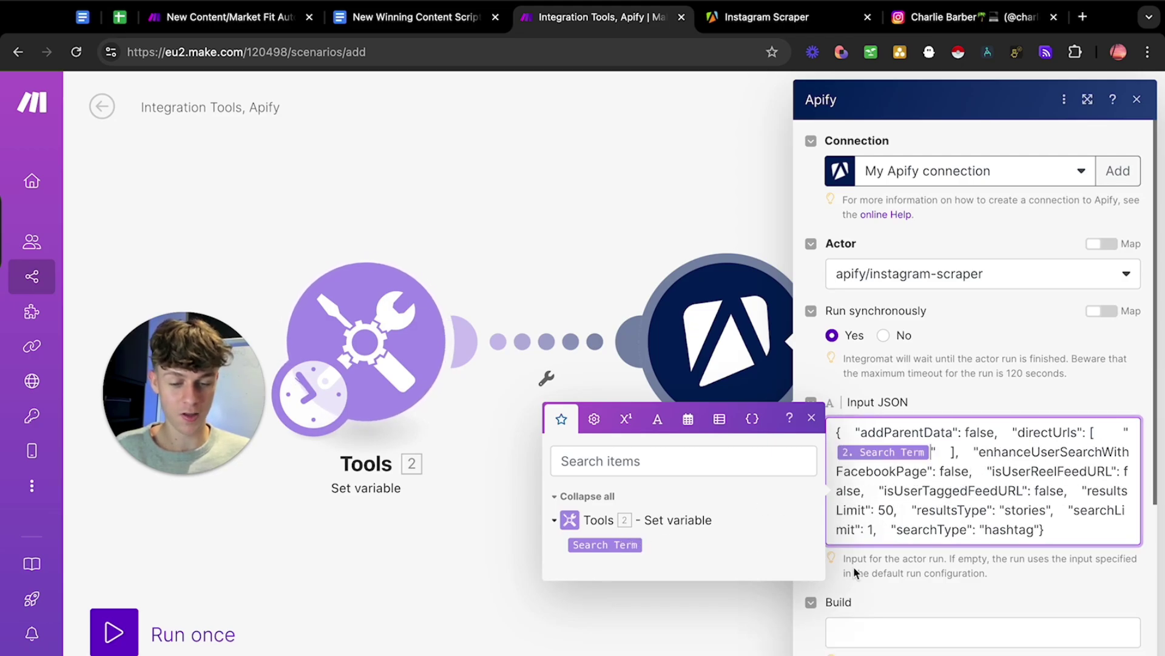
left_click(1066, 641)
Step: Review the Search Term variable's value and its mapping in the Apify module's Input JSON
left_click(364, 340)
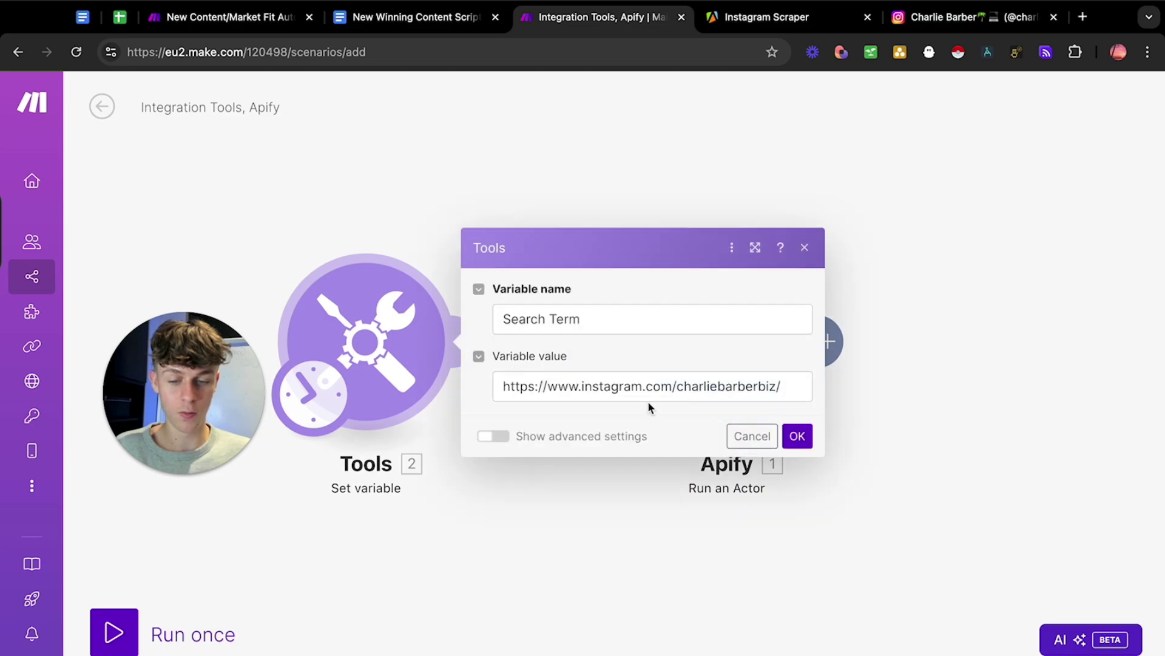
left_click_drag(779, 385, 477, 394)
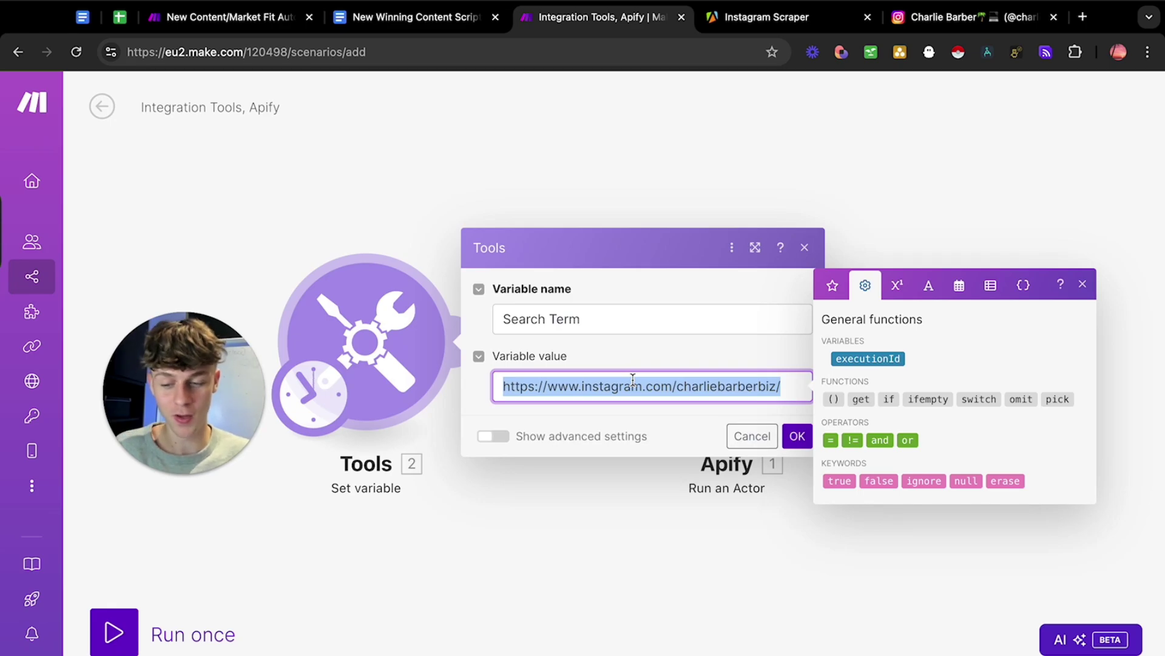
left_click(417, 231)
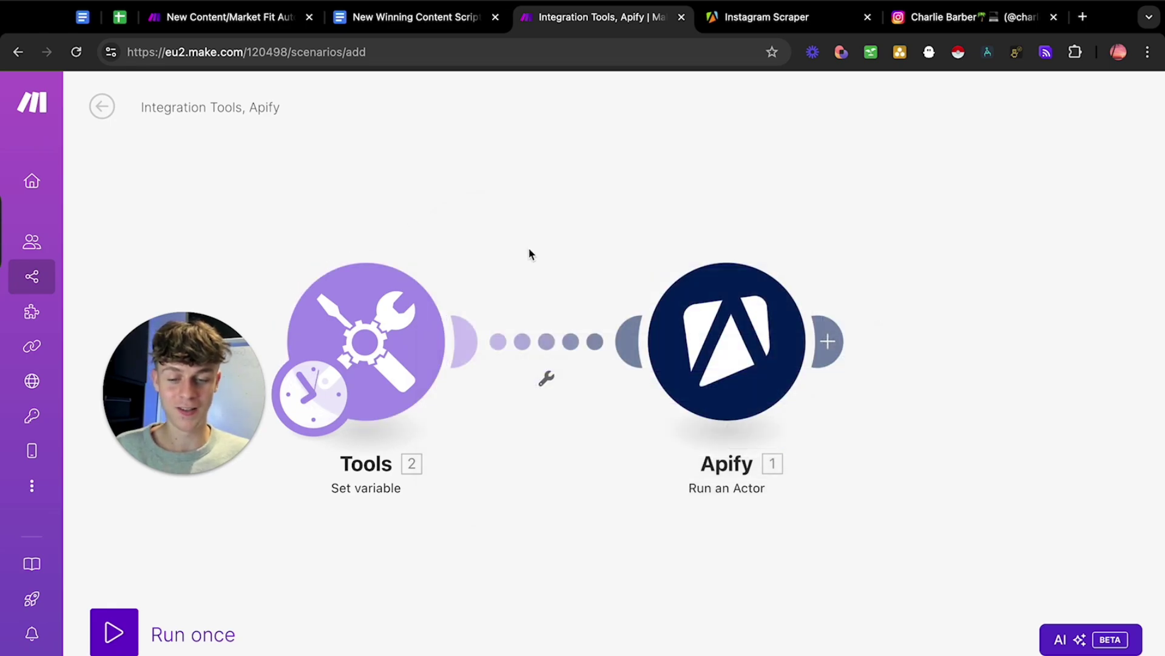
left_click(738, 340)
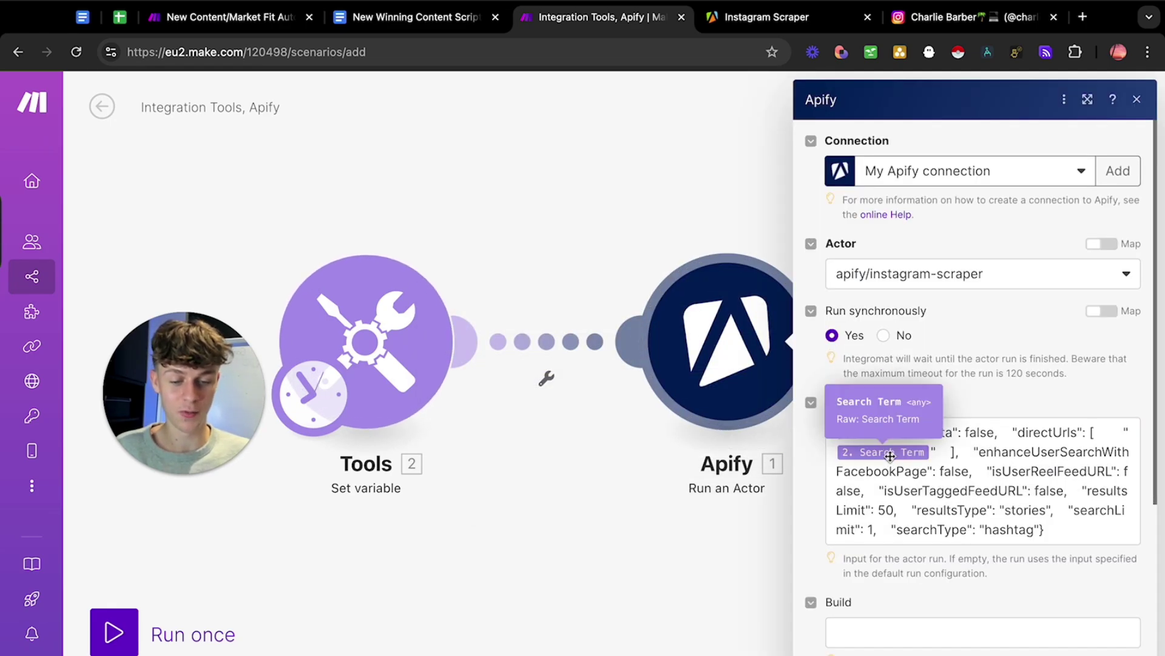
left_click(540, 227)
Step: Add an Apify Get Dataset Items module after the Run an Actor module
scroll(516, 238, "down", 3)
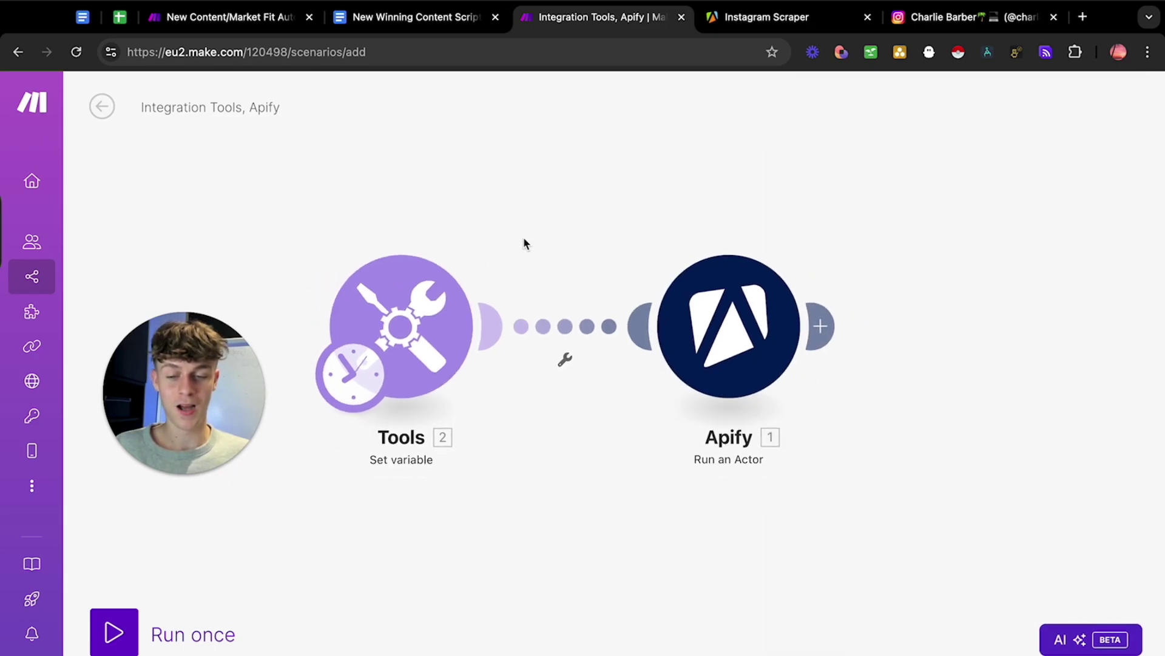
left_click(791, 332)
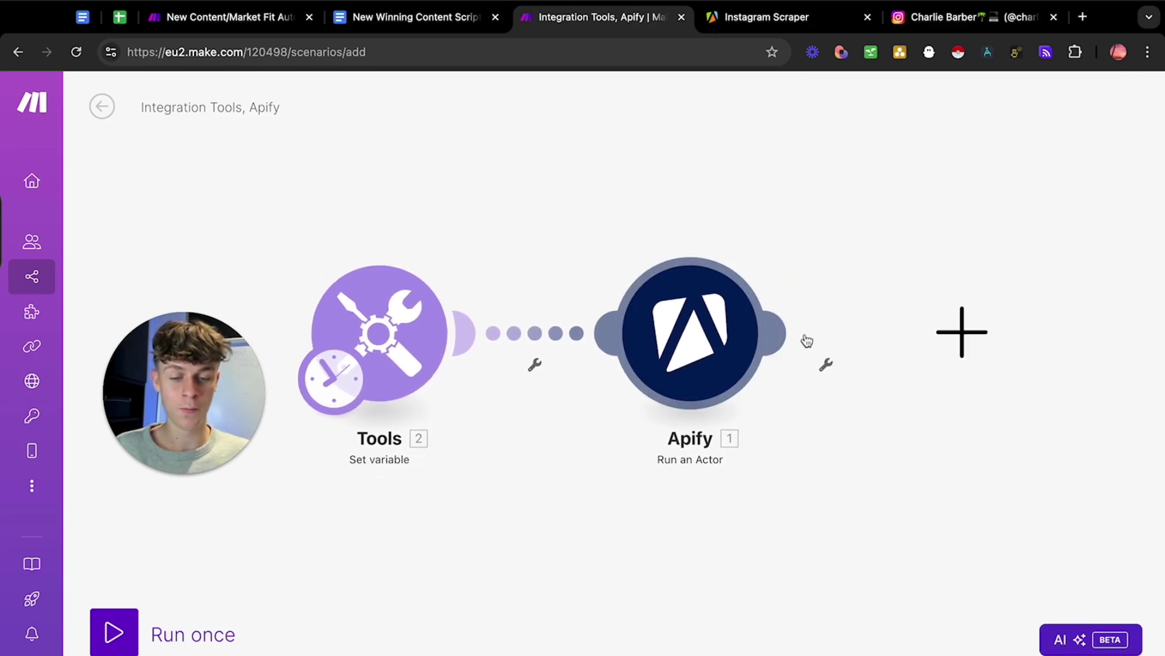
left_click(525, 195)
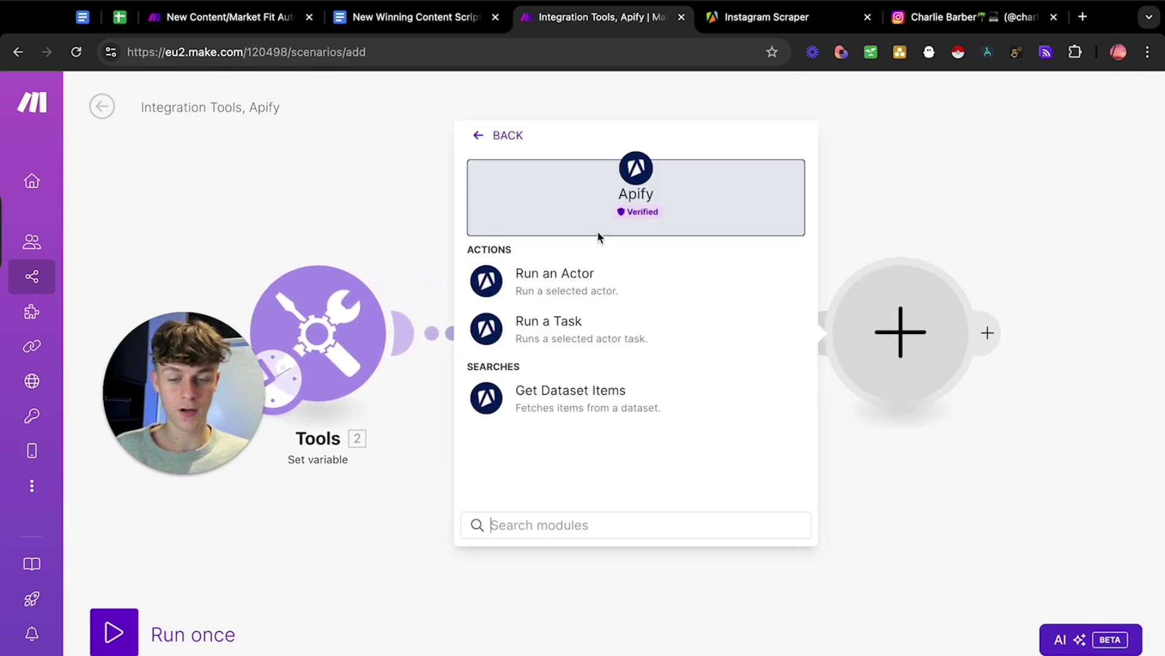
left_click(603, 401)
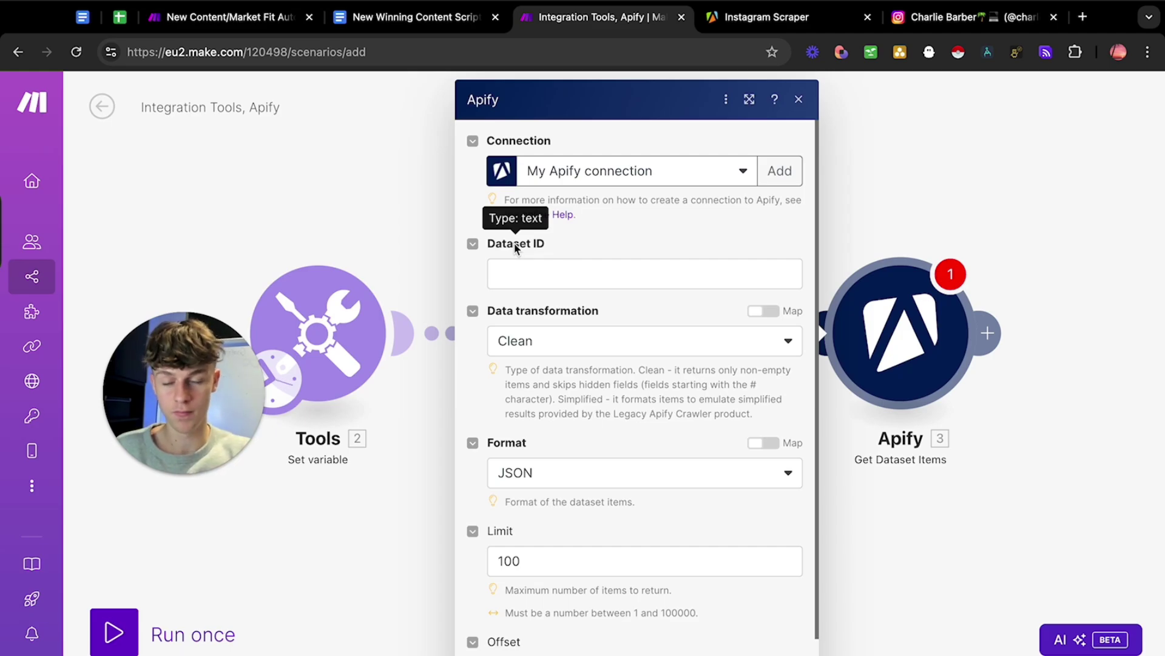
Step: Map the Run an Actor module's defaultDatasetId into the Get Dataset Items module's Dataset ID and save the module
left_click(554, 270)
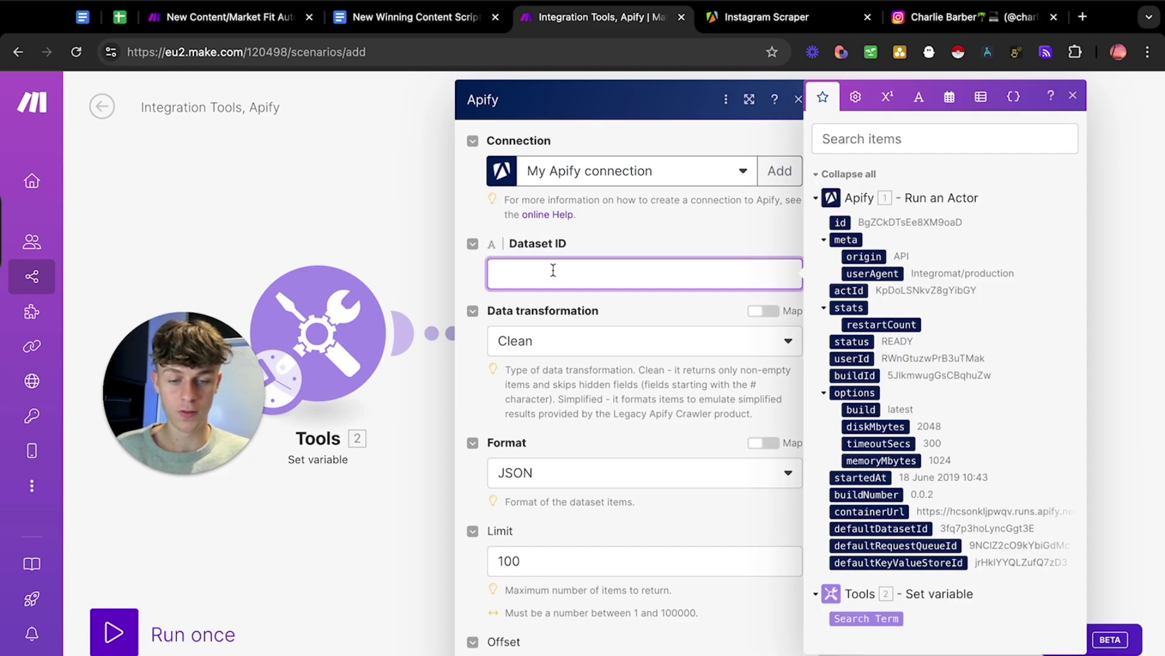
left_click(909, 531)
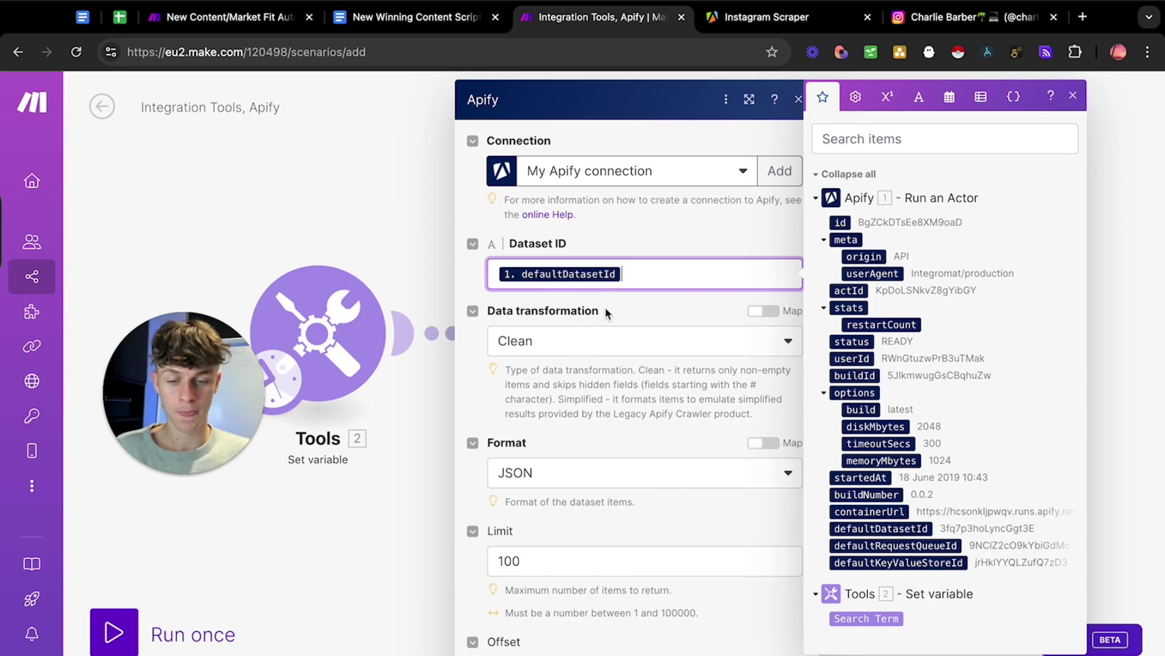
left_click(571, 328)
scroll(556, 411, "down", 1)
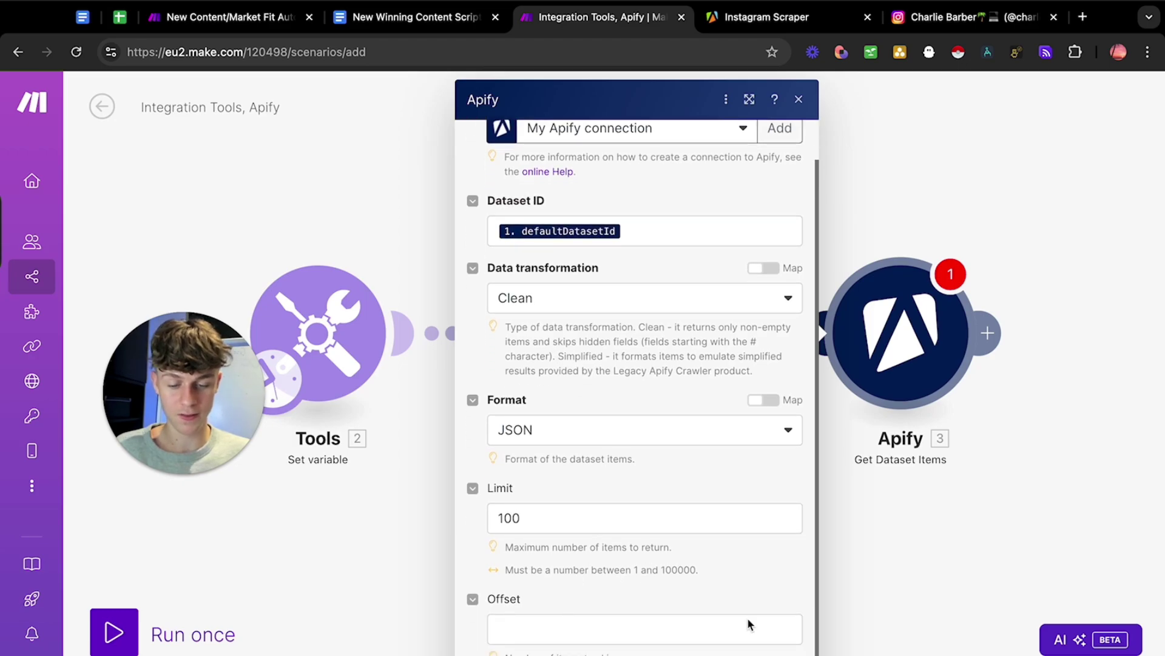
left_click(777, 638)
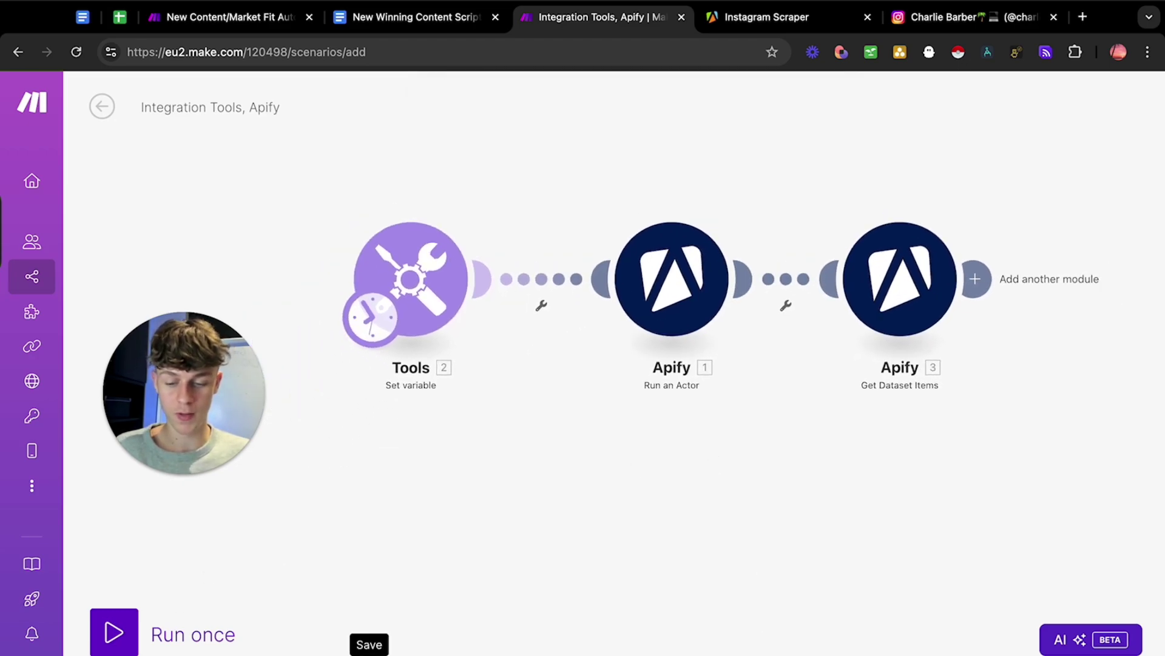
Step: Run the three-module scenario once and check the progress of the Apify actor run
left_click(114, 632)
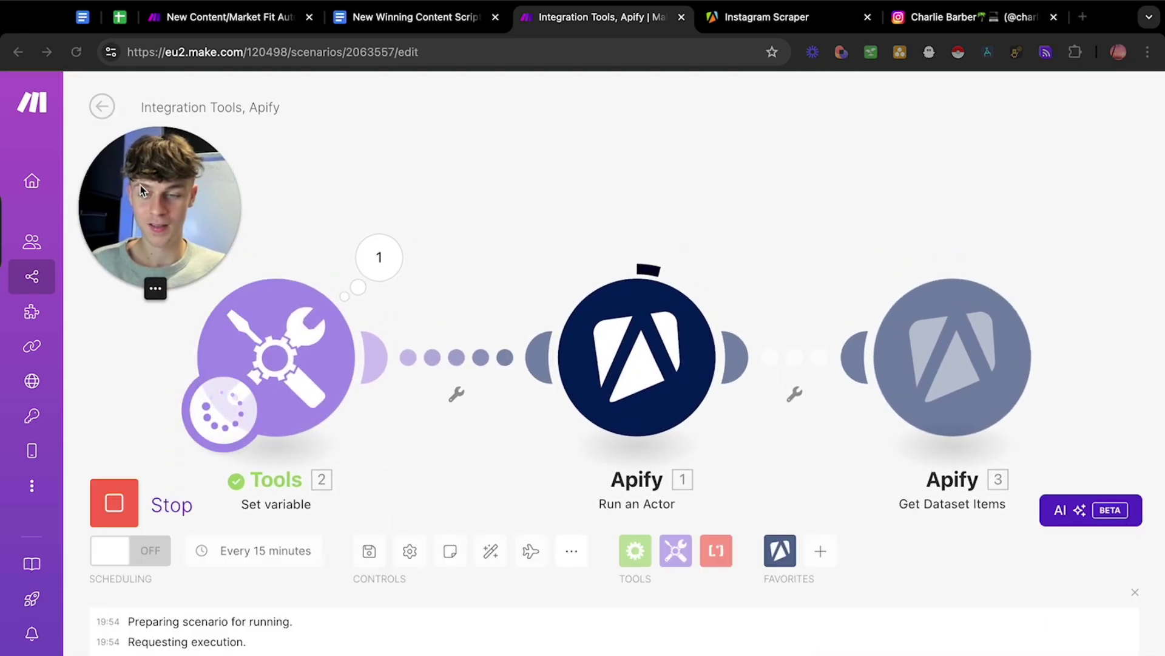
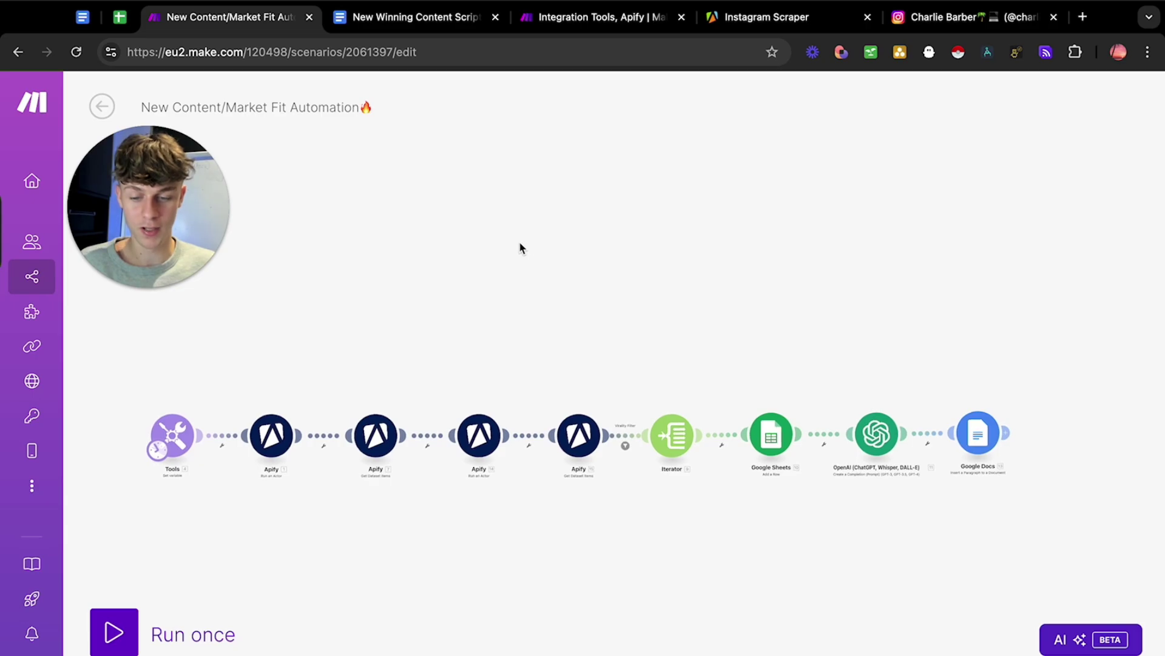
left_click(625, 25)
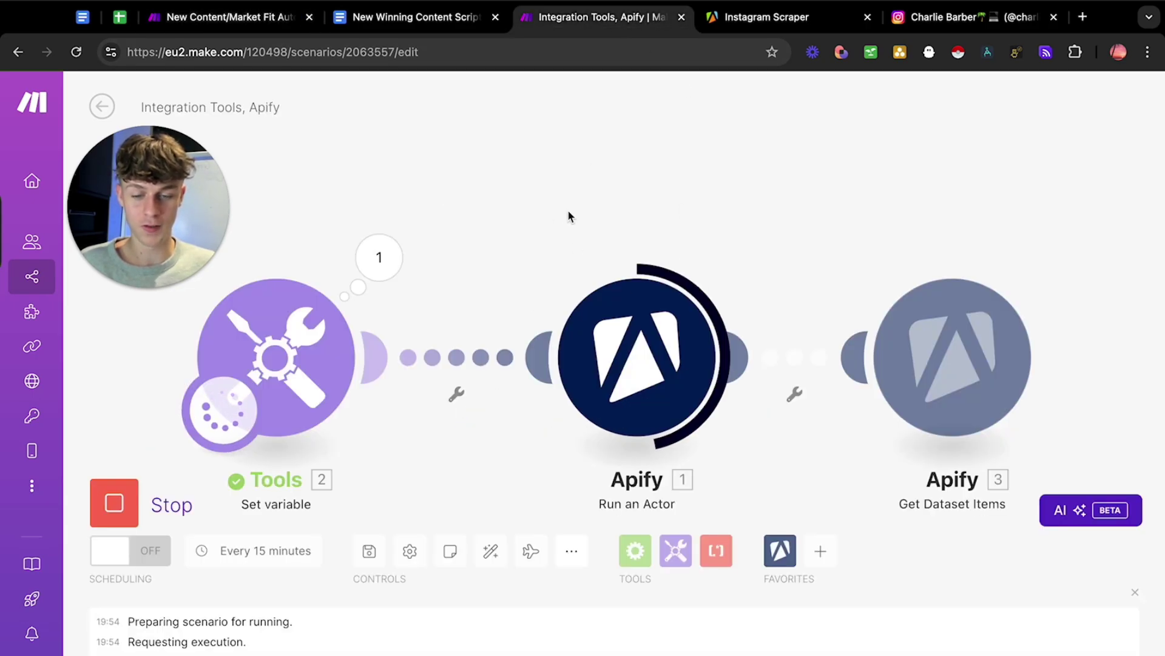
scroll(552, 229, "down", 2)
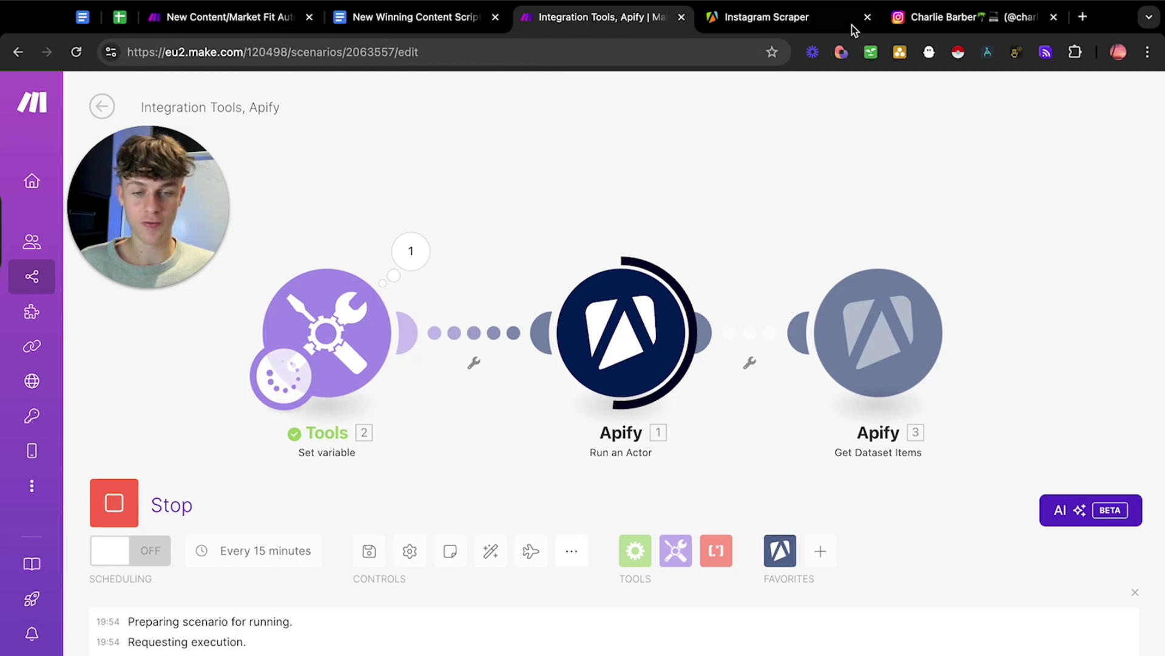
Step: Switch to the Instagram profile and browse its reels while the scenario runs
left_click(947, 17)
scroll(625, 380, "down", 2)
left_click(626, 374)
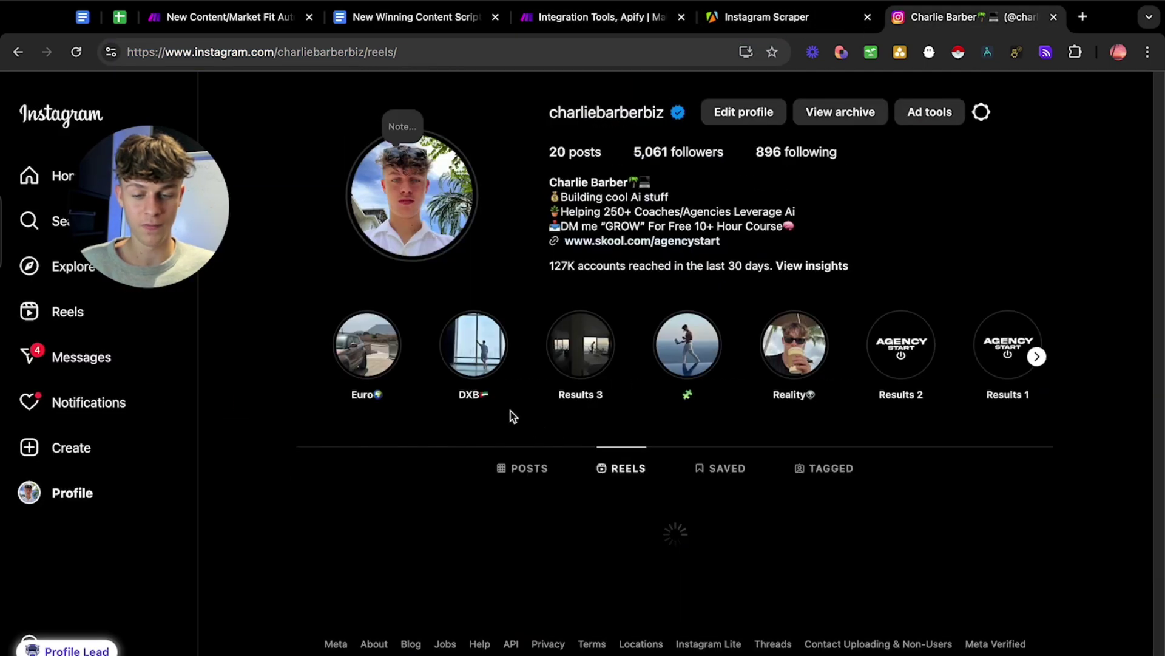
scroll(656, 439, "down", 5)
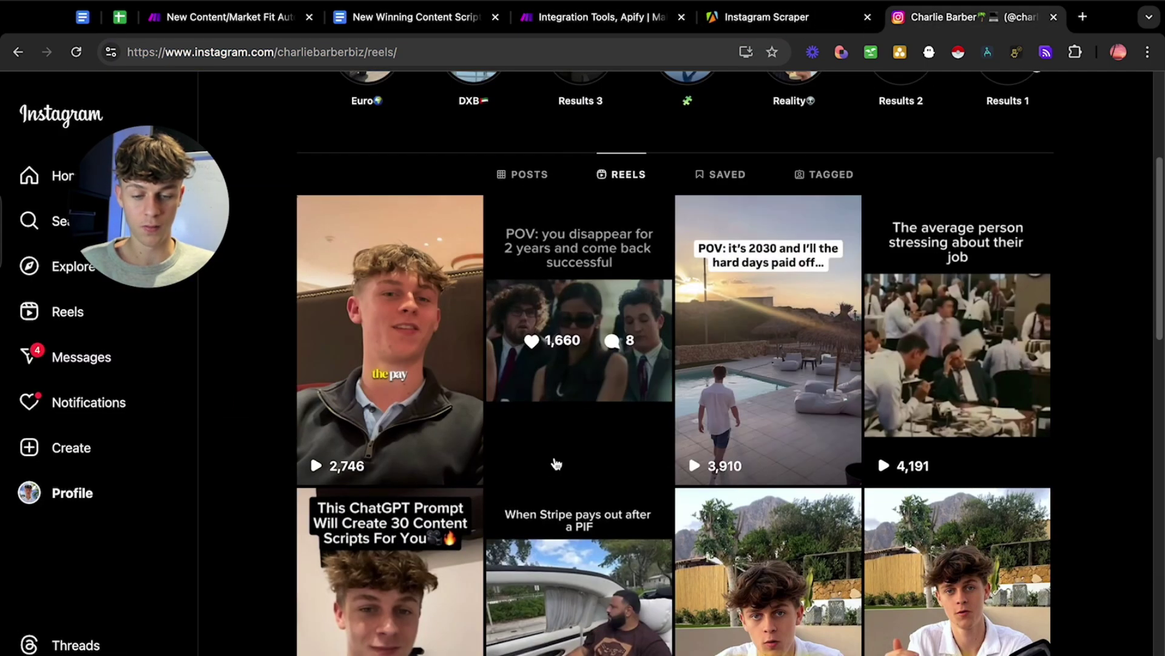
scroll(558, 461, "down", 13)
scroll(579, 435, "up", 15)
scroll(580, 434, "up", 3)
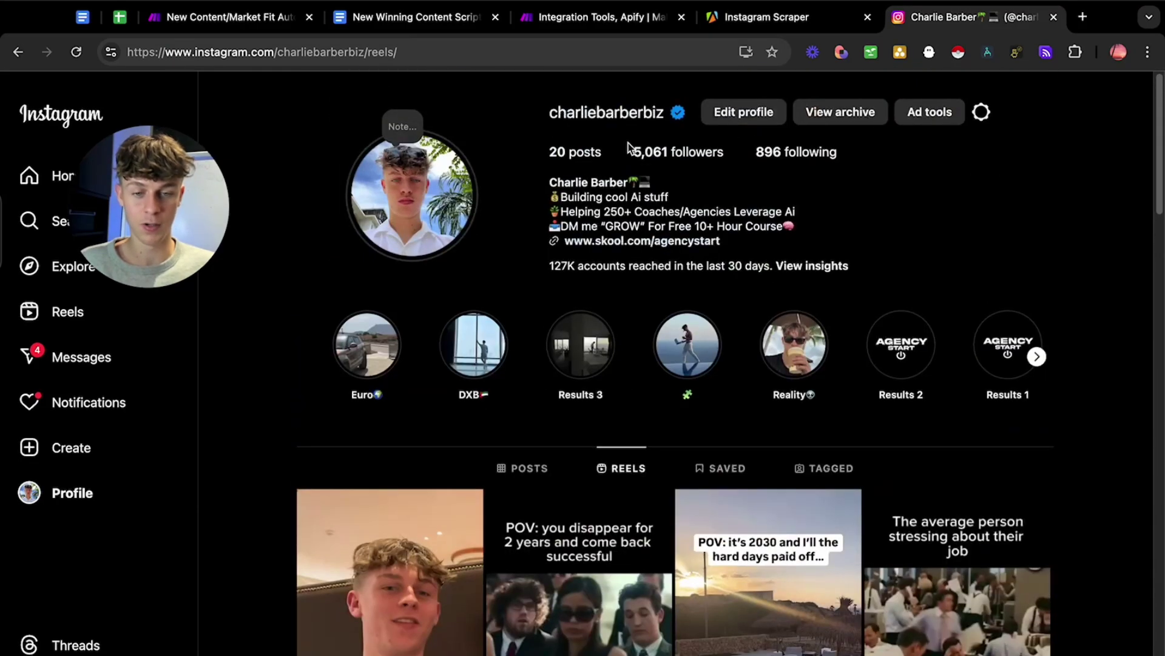
Step: Return to the Make scenario and examine the list of output bundles from the Get Dataset Items run, including the first caption
left_click(665, 21)
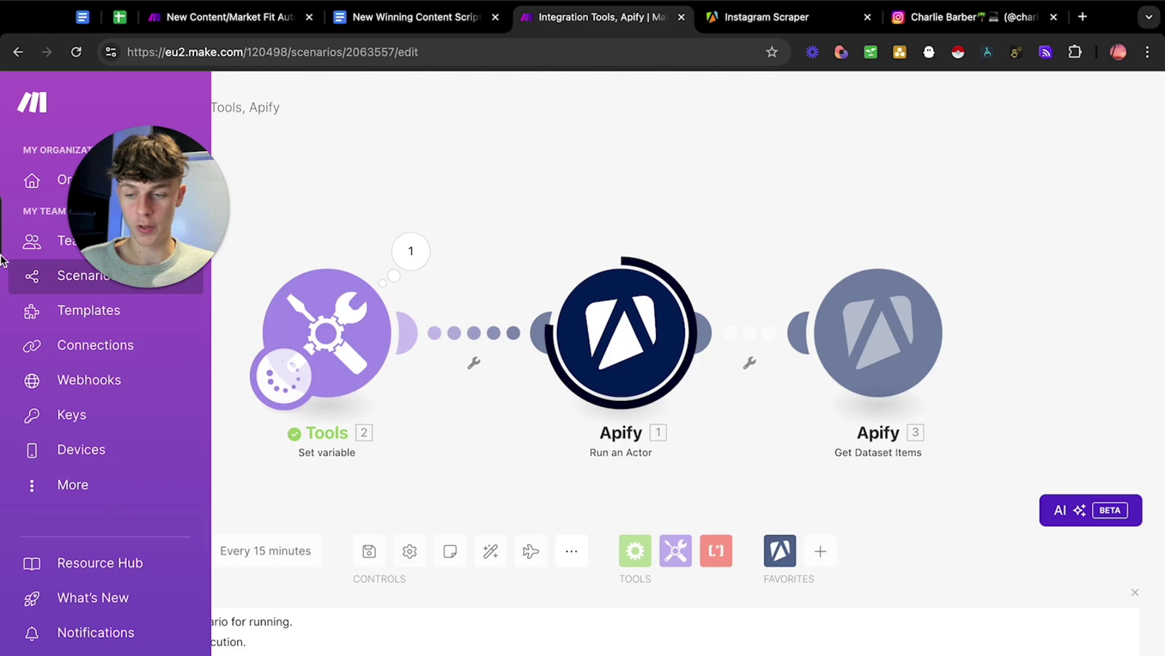
mouse_move(19, 267)
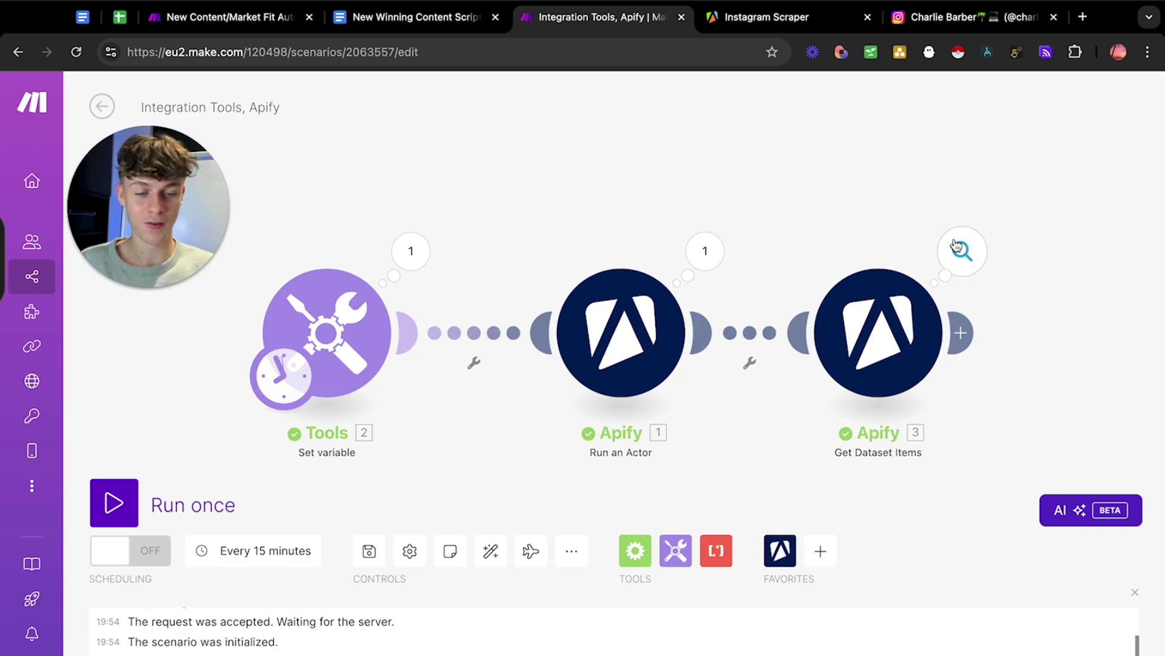
left_click(965, 250)
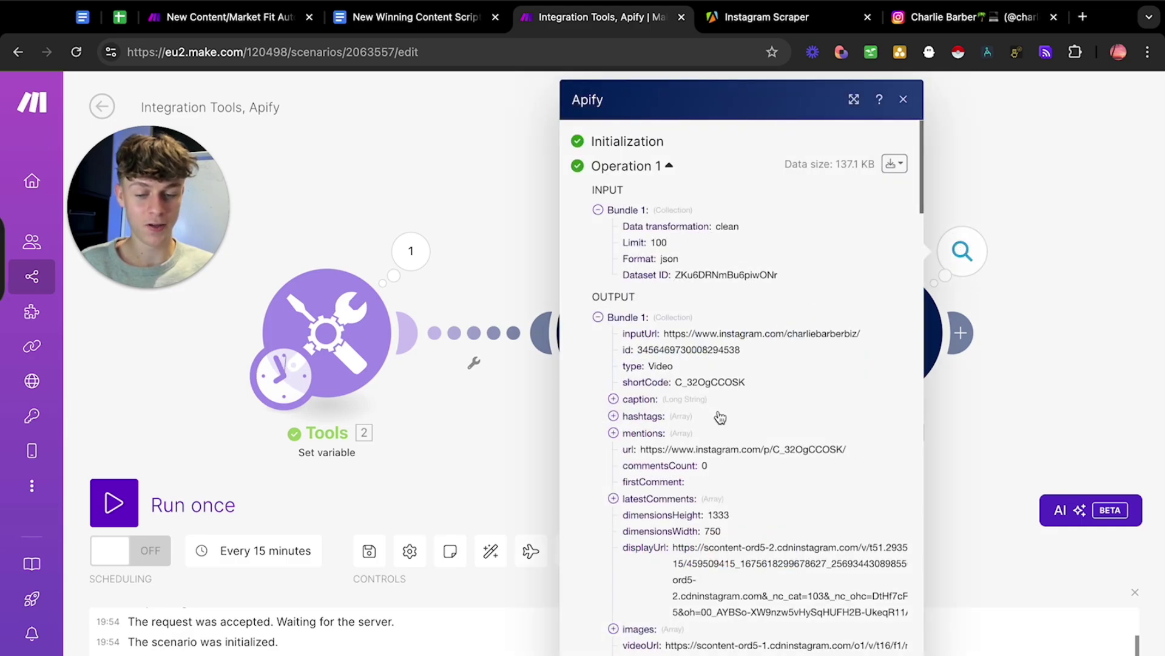
left_click(613, 399)
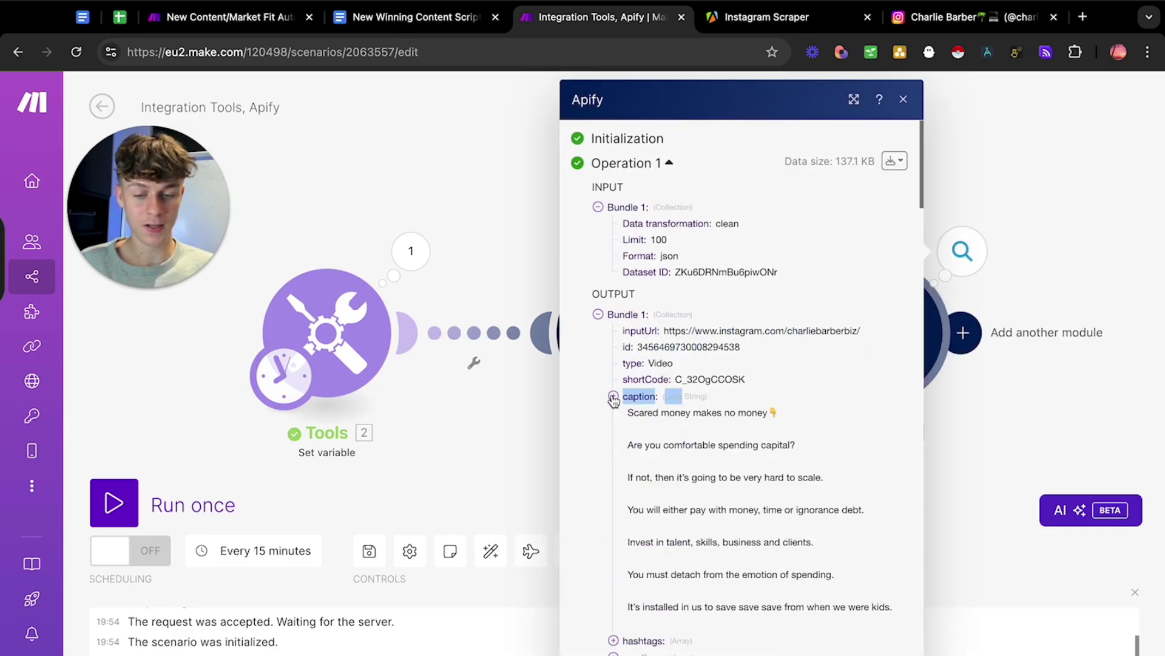
left_click(613, 399)
left_click(598, 314)
left_click(600, 332)
left_click(600, 349)
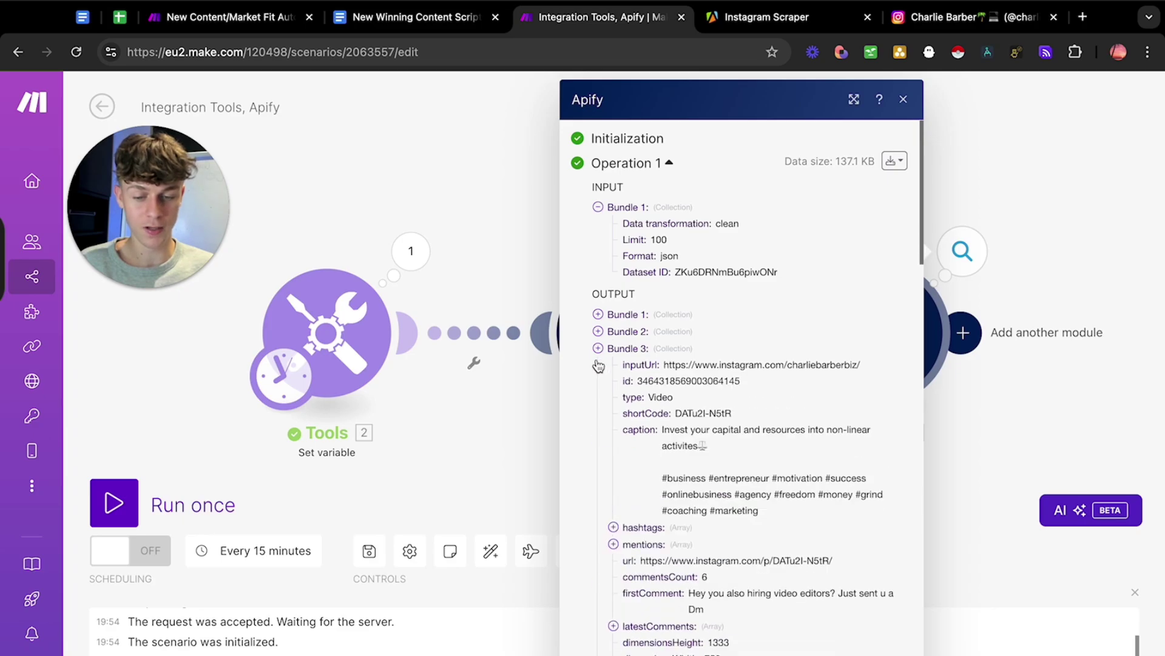
left_click(600, 365)
left_click(601, 383)
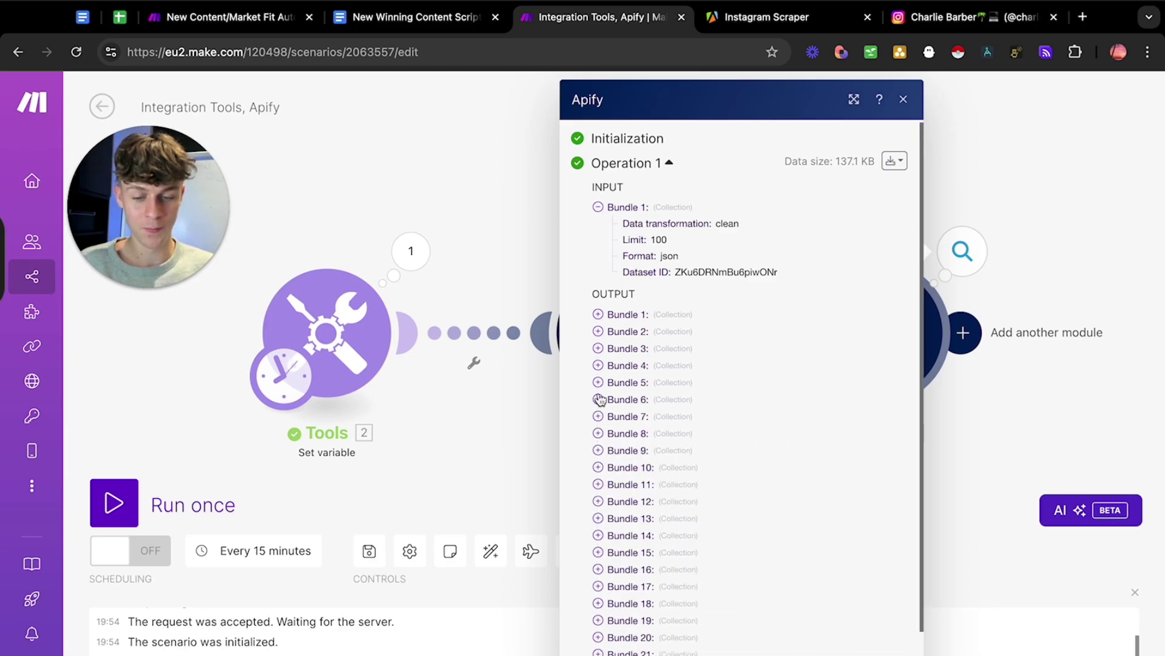
scroll(674, 346, "down", 2)
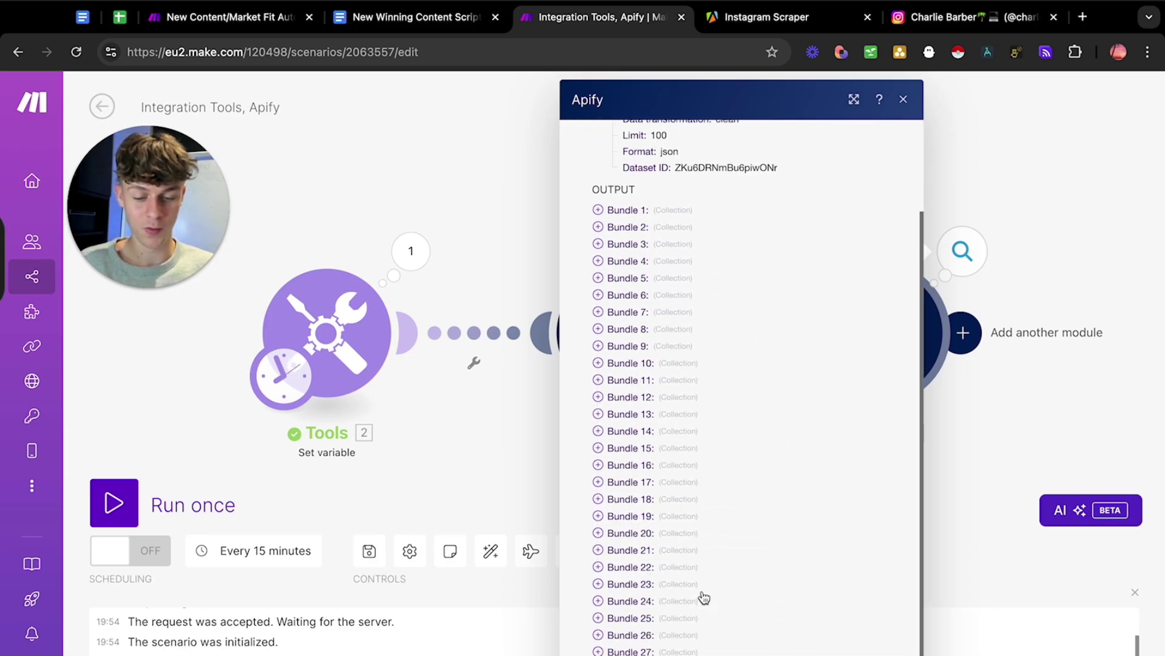
scroll(703, 492, "up", 2)
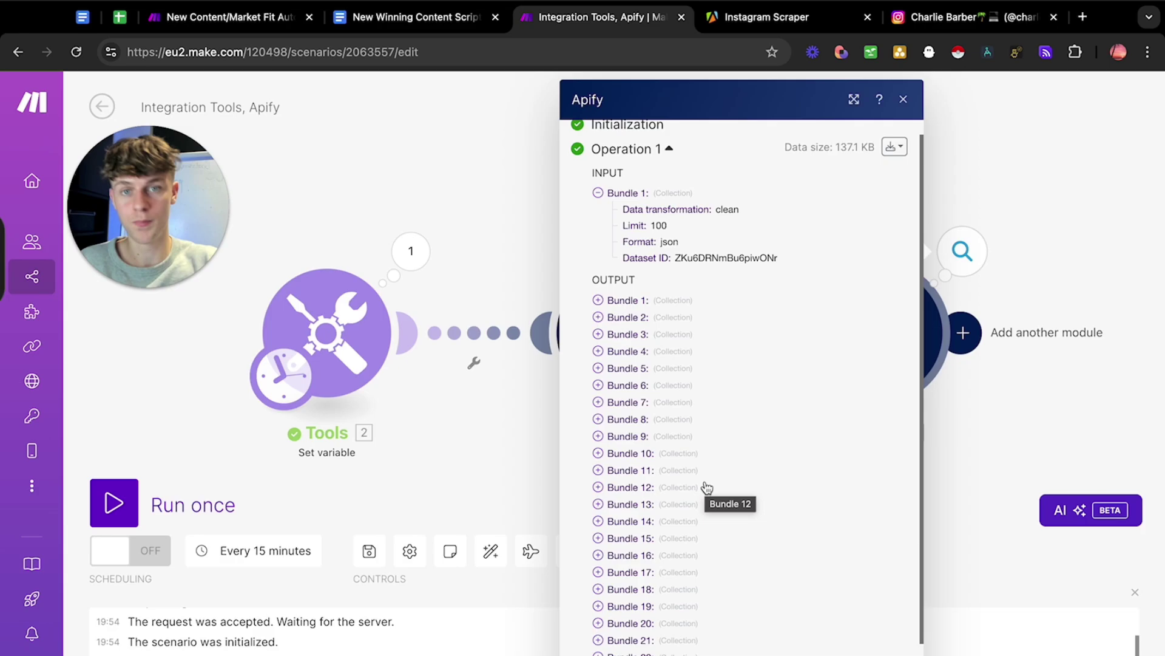
Step: Examine the likesCount, videoViewCount and videoPlayCount fields in output Bundle 1
left_click(611, 302)
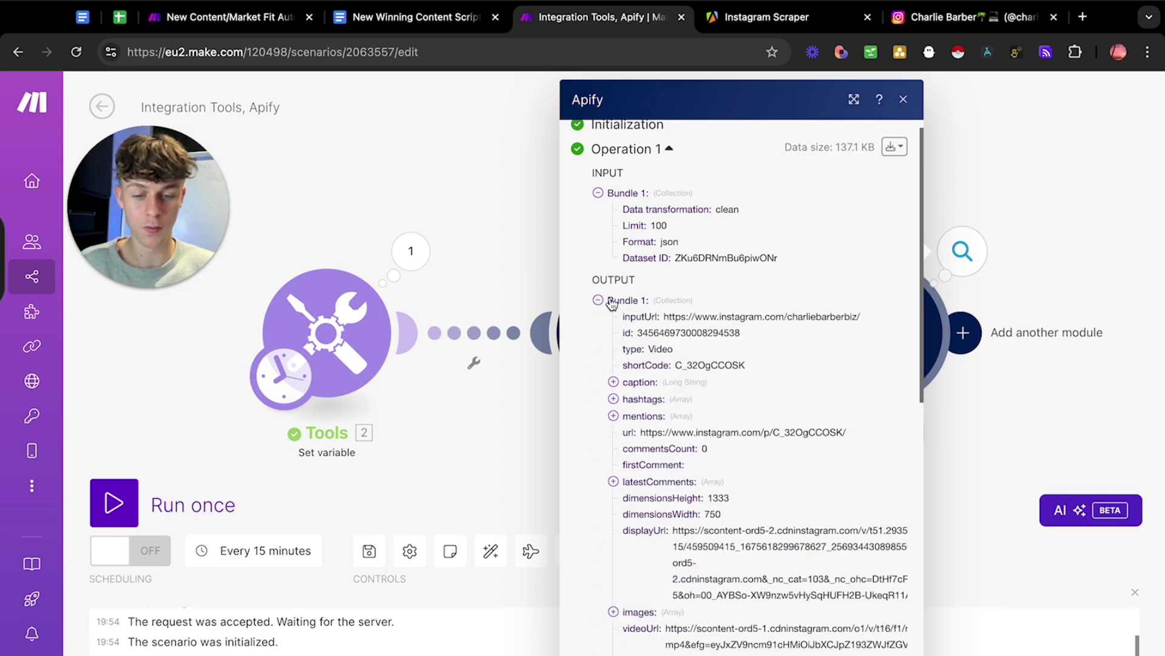
scroll(740, 347, "down", 4)
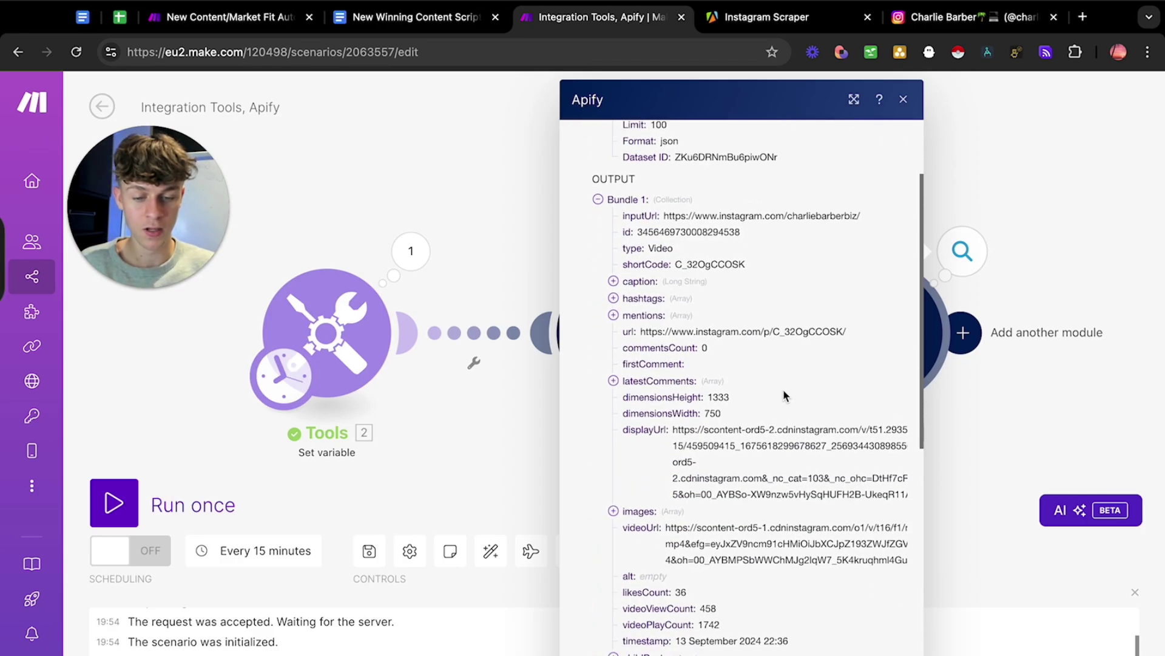
scroll(768, 380, "down", 3)
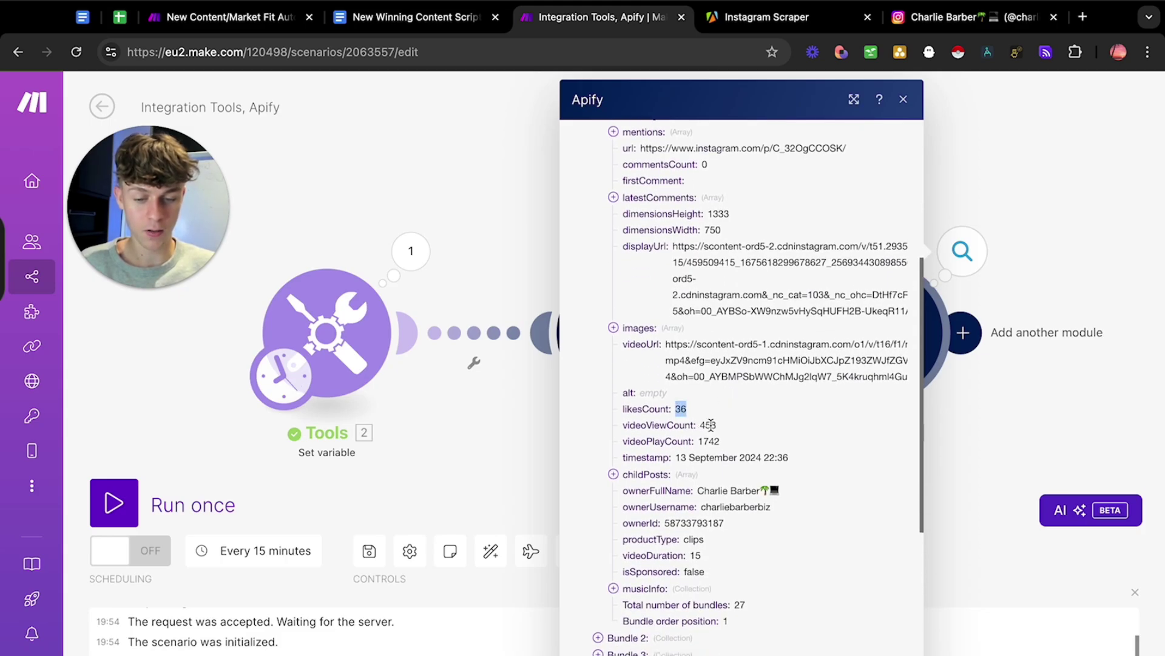
left_click_drag(628, 424, 729, 435)
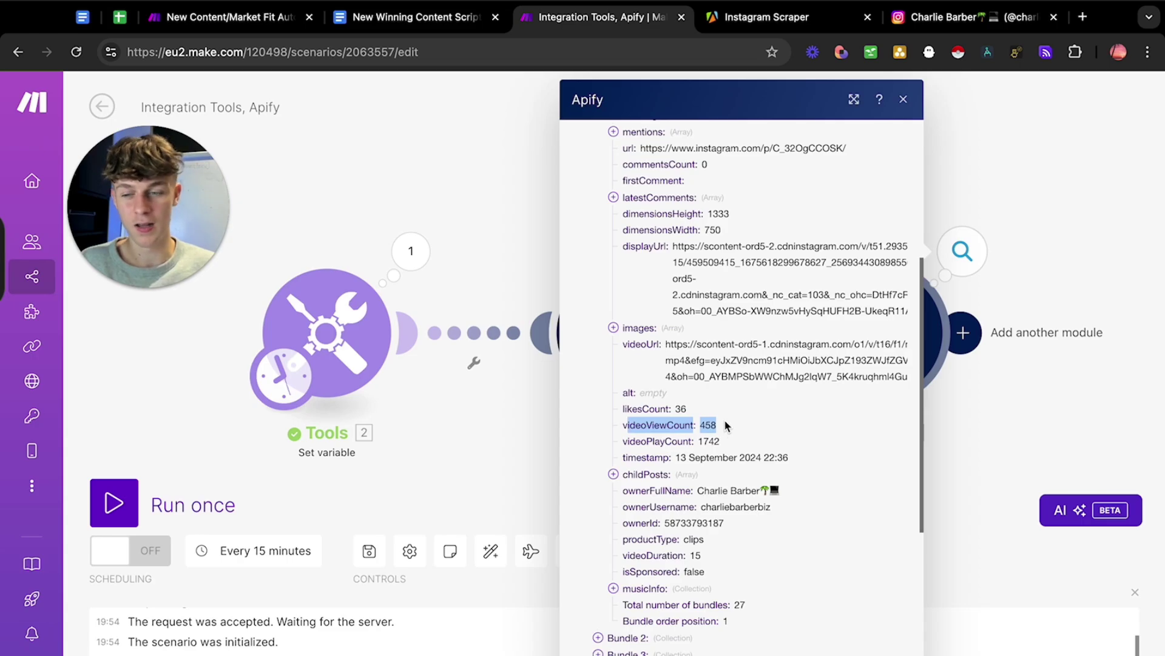
left_click_drag(654, 441, 734, 439)
left_click(727, 437)
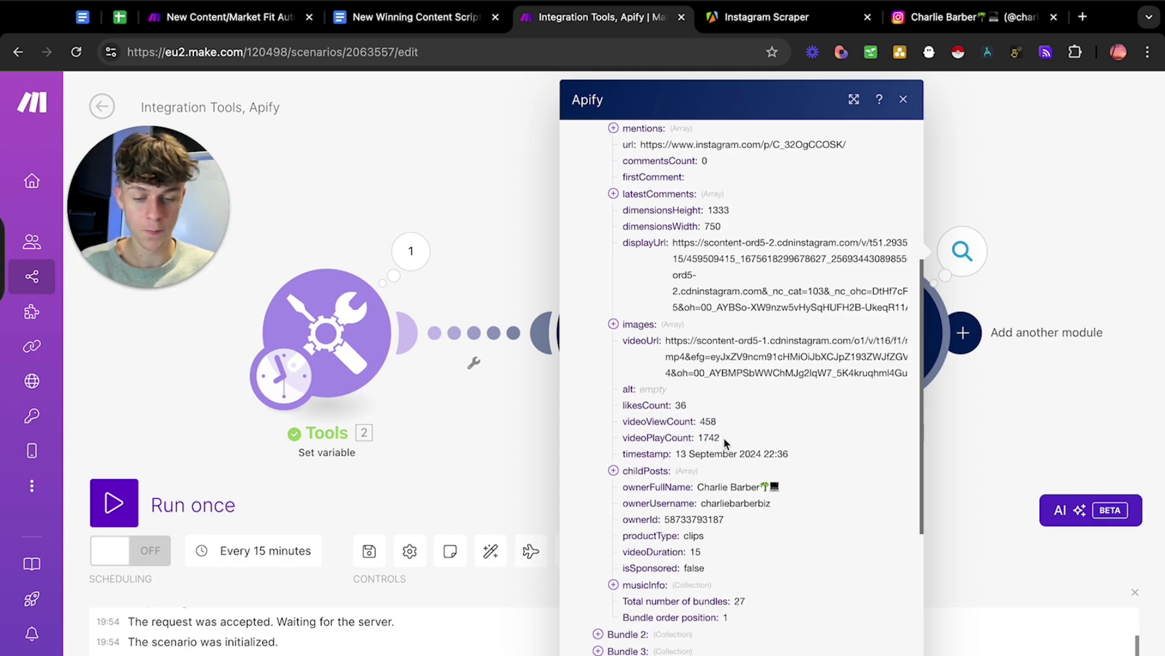
scroll(725, 438, "down", 1)
scroll(704, 496, "down", 1)
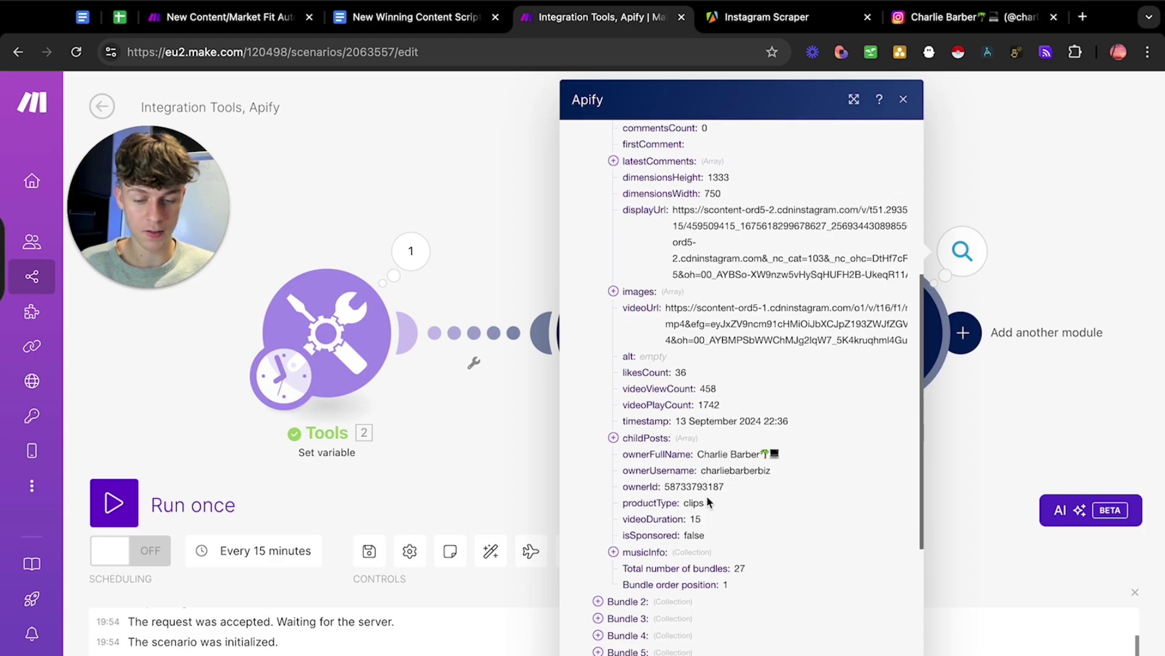
Step: Review the full caption text and its hashtags in output Bundle 1, and close the run output
scroll(709, 424, "up", 4)
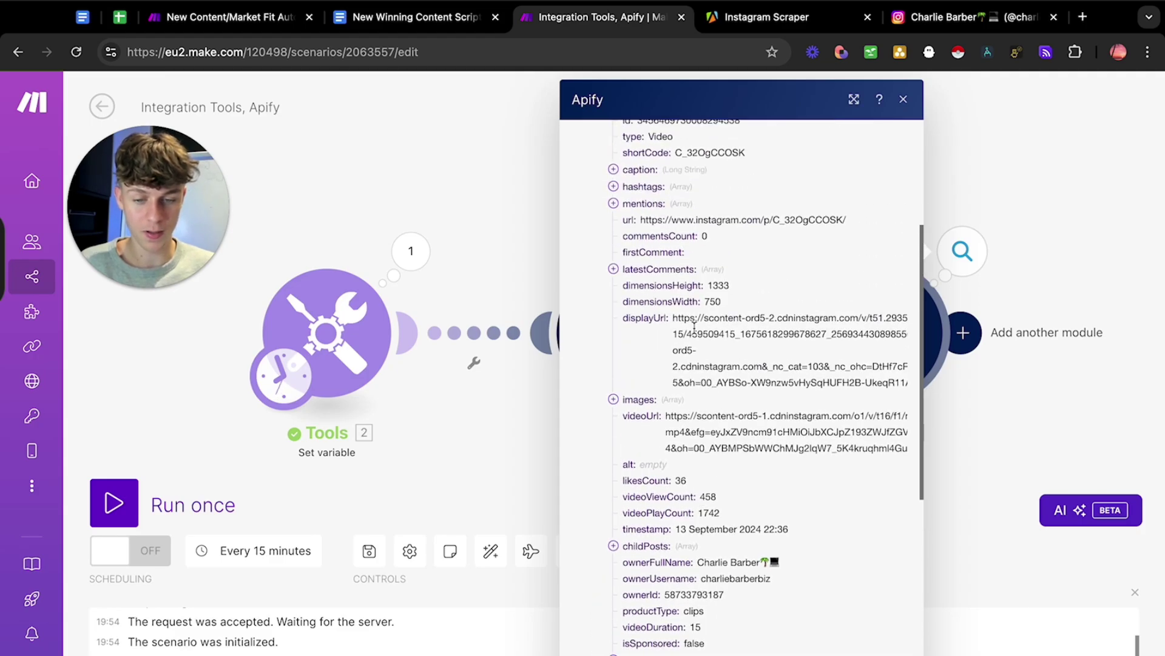
scroll(694, 327, "up", 2)
left_click(613, 216)
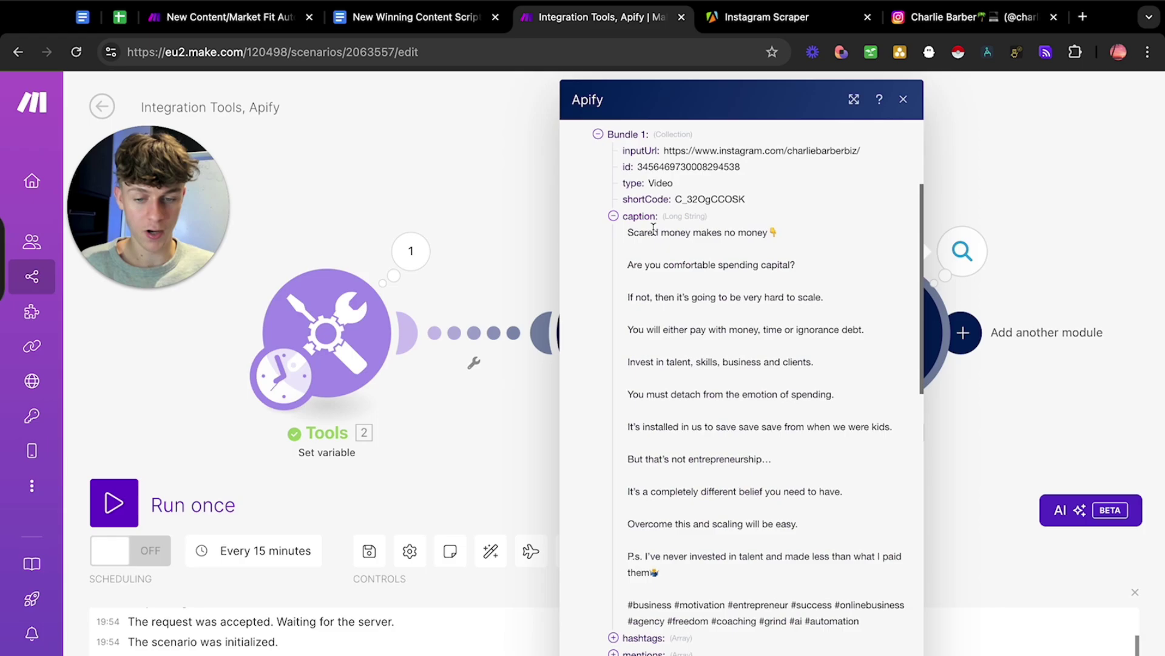
left_click_drag(631, 232, 819, 584)
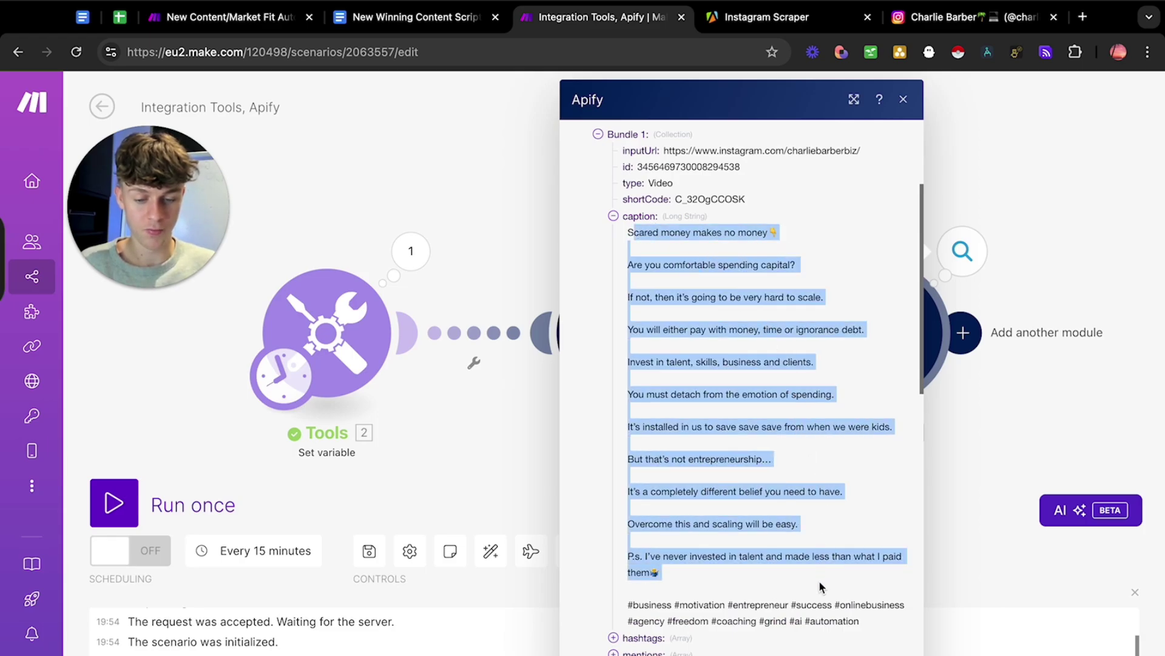
left_click(752, 585)
left_click_drag(862, 620, 627, 605)
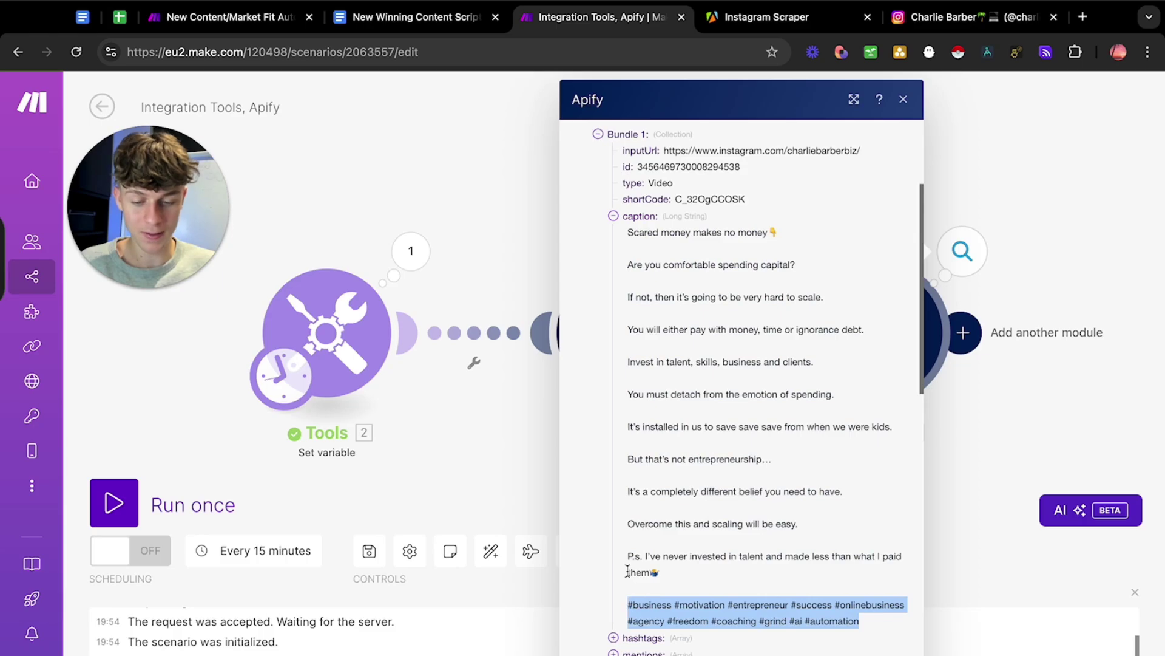
left_click(608, 556)
left_click(516, 466)
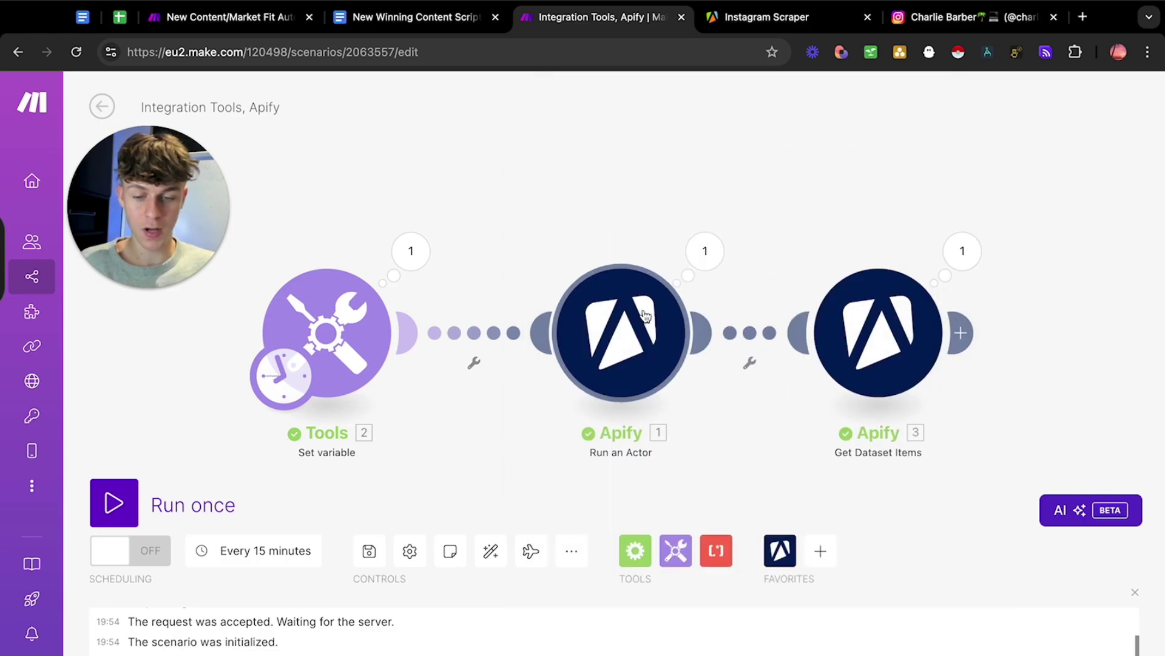
scroll(589, 216, "down", 1)
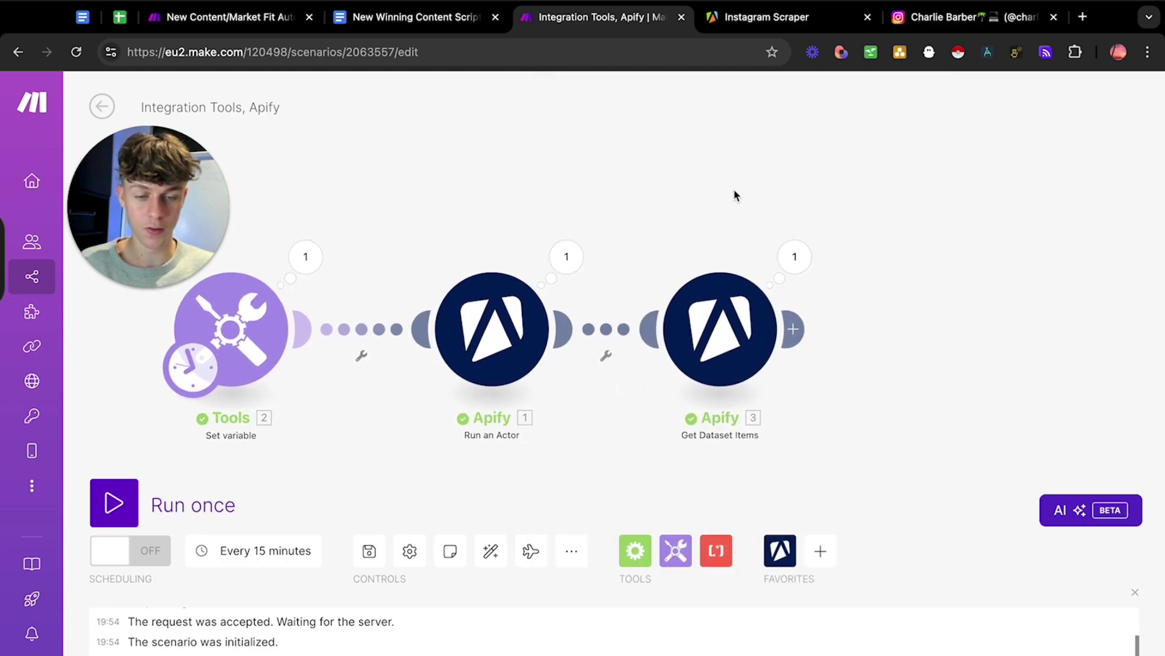
Step: Add an Apify Run an Actor module after the Get Dataset Items module
left_click(795, 328)
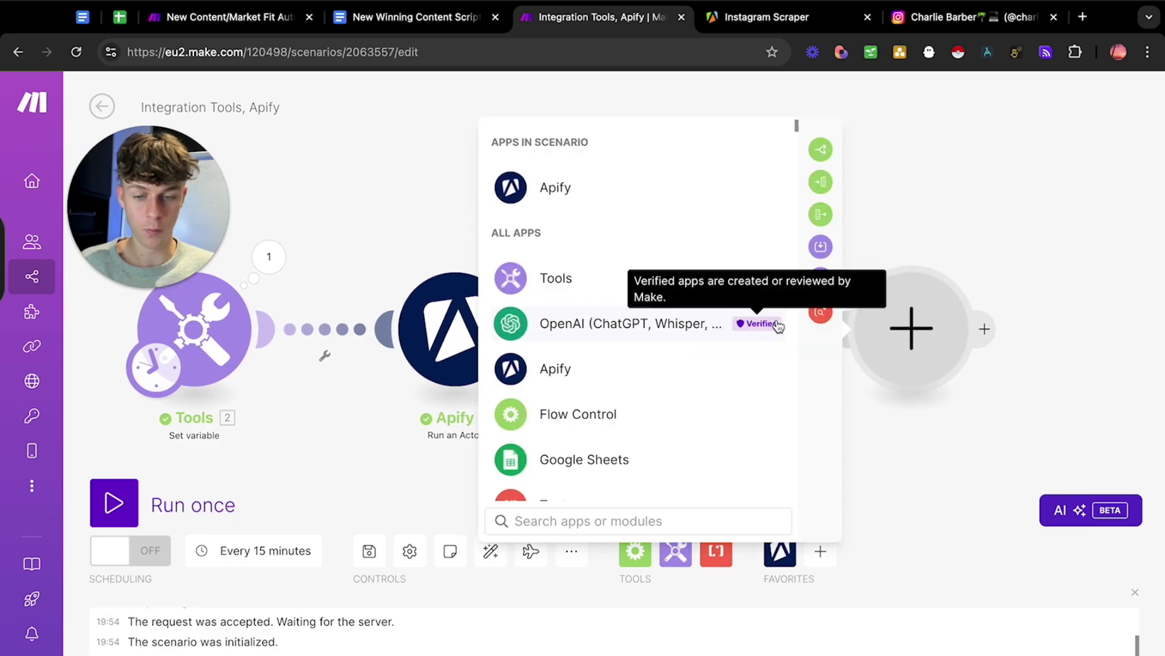
left_click(630, 195)
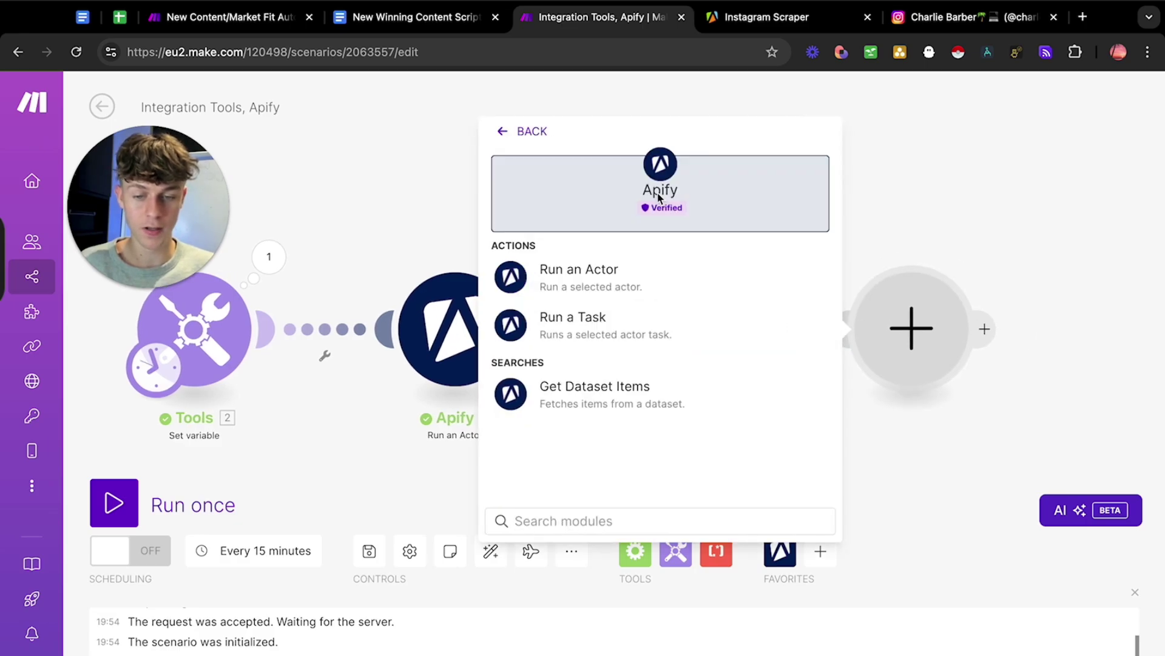
left_click(647, 279)
Step: Switch to the Apify console and search the Apify Store for "instagram follower"
left_click(754, 20)
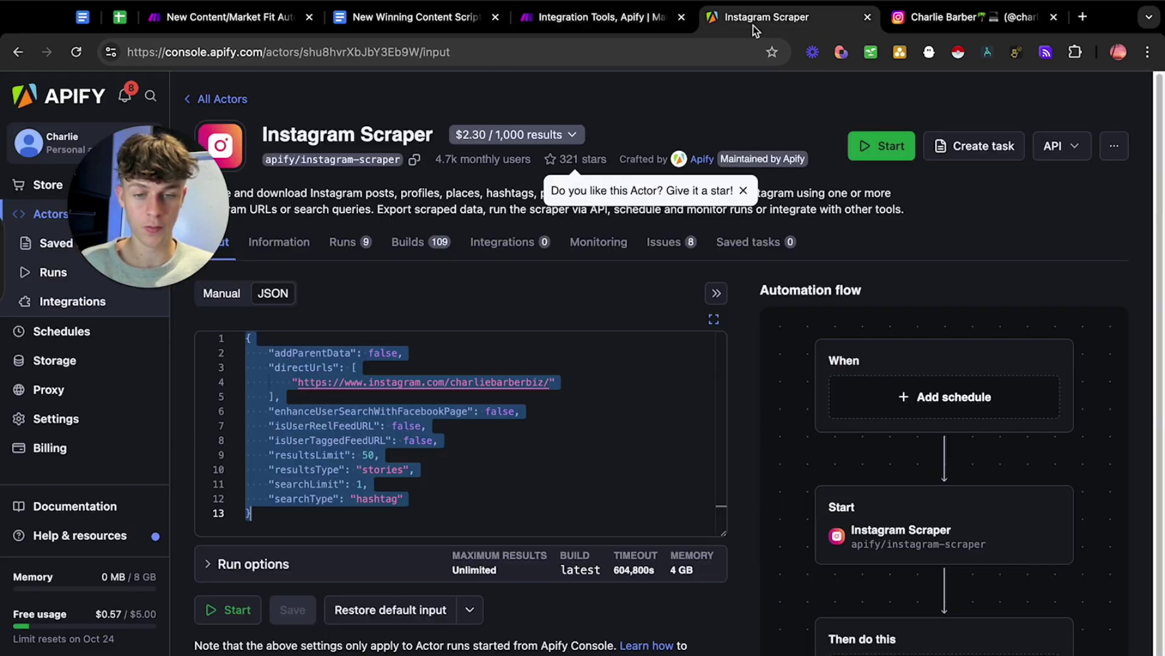
left_click(208, 99)
left_click(562, 169)
type("i")
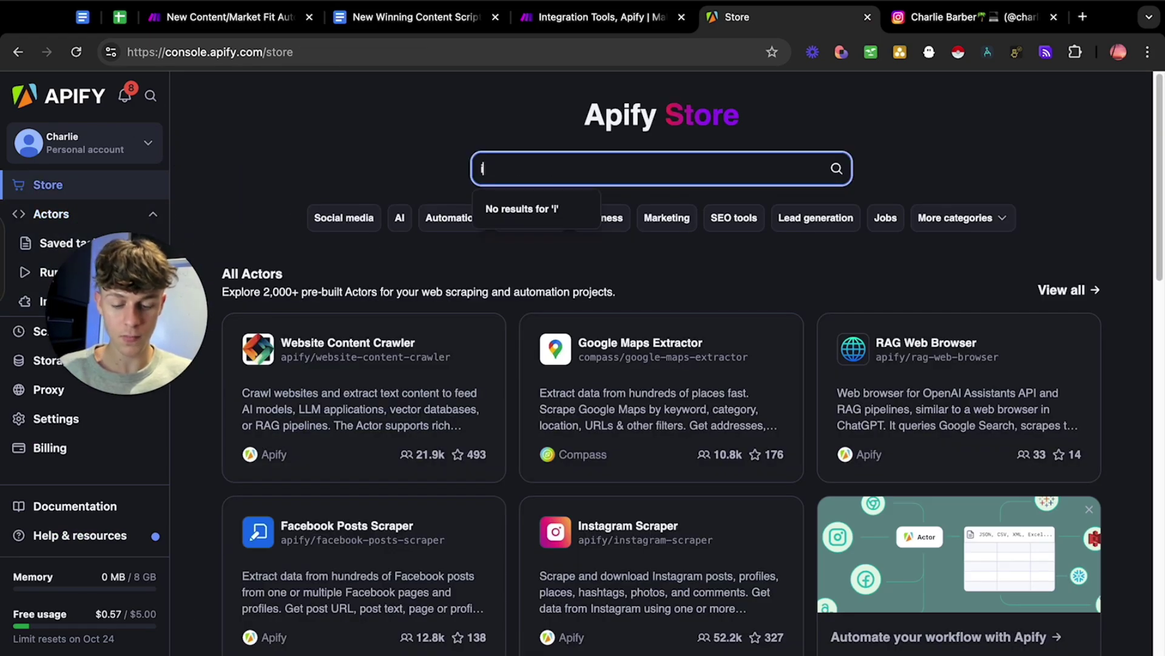
type("nstagram ")
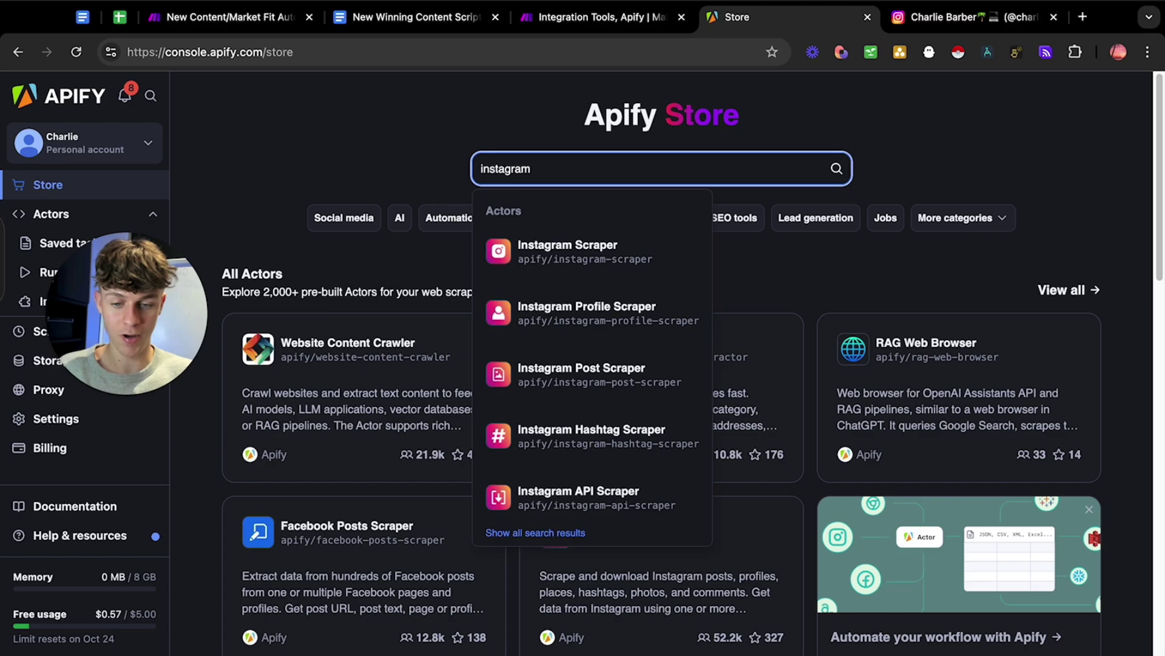
type("follower")
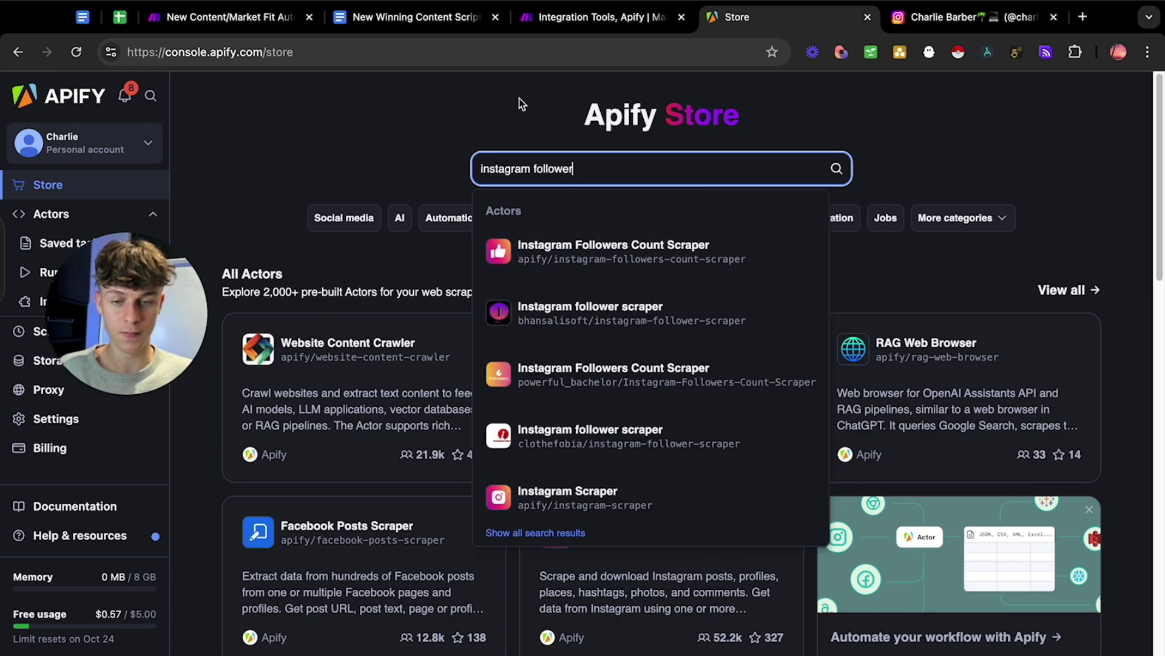
Step: Check the actor and input JSON of the second Run an Actor module in the New Content/Market Fit Automation scenario
left_click(243, 18)
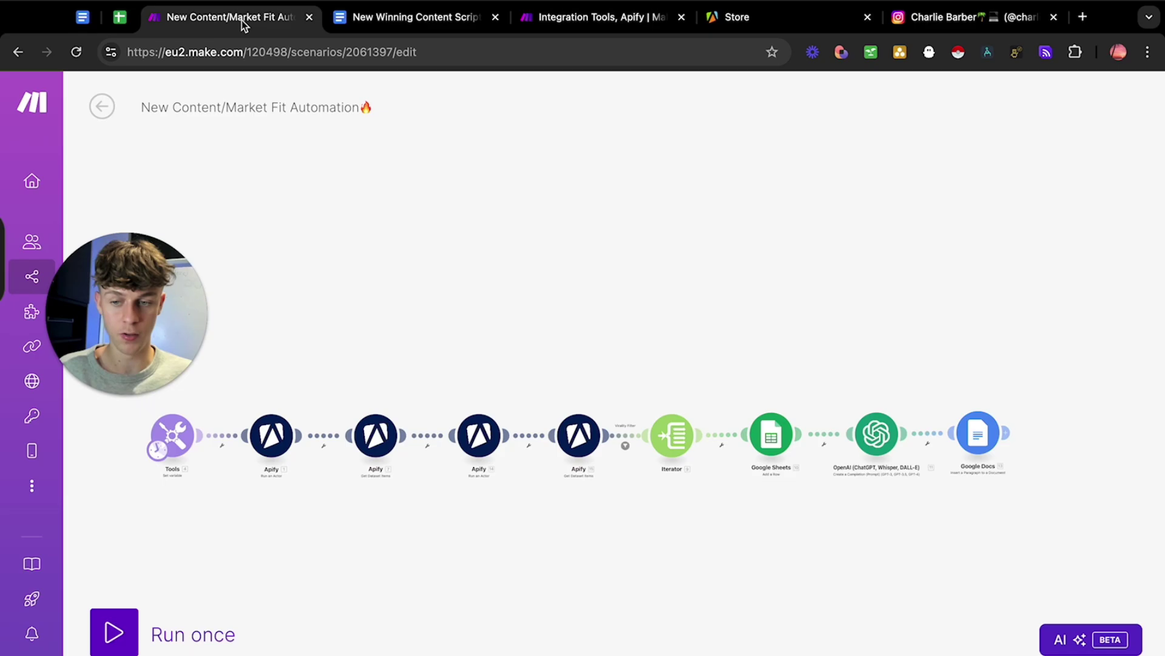
left_click(483, 434)
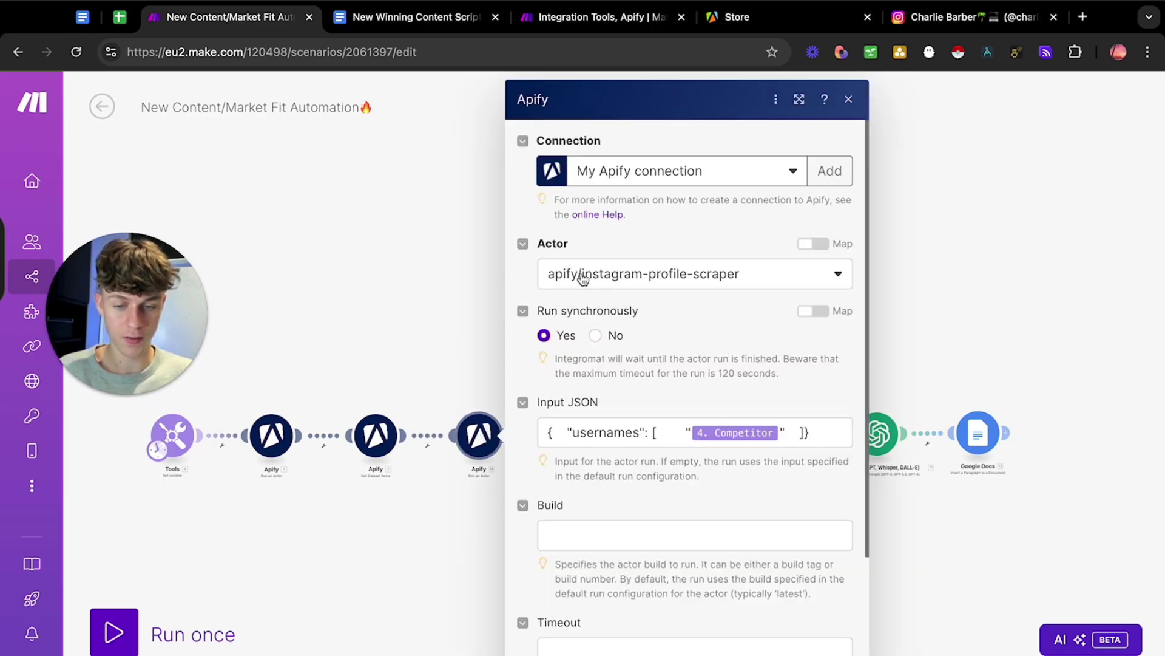
left_click(374, 217)
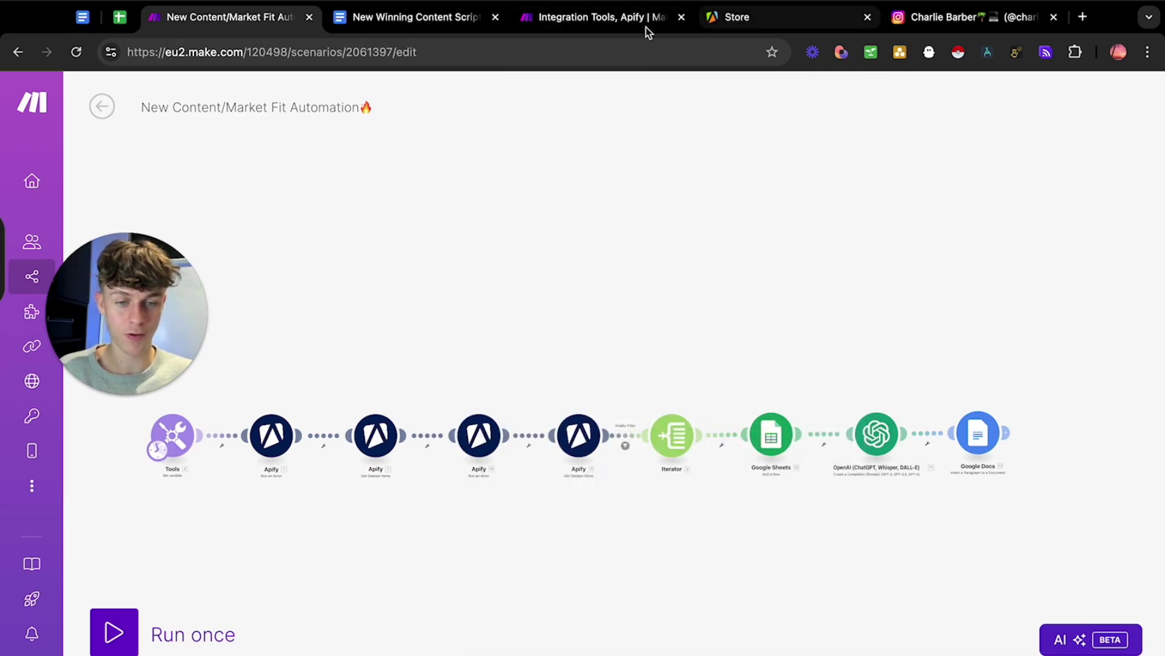
left_click(619, 21)
left_click(743, 26)
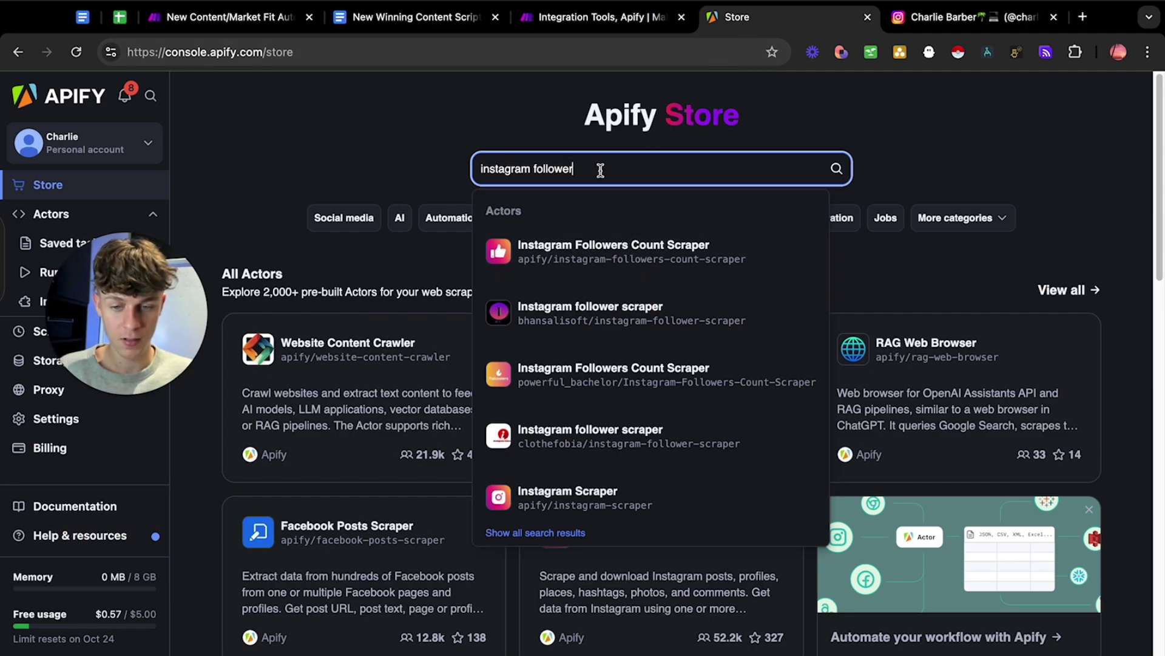
left_click_drag(599, 172, 536, 173)
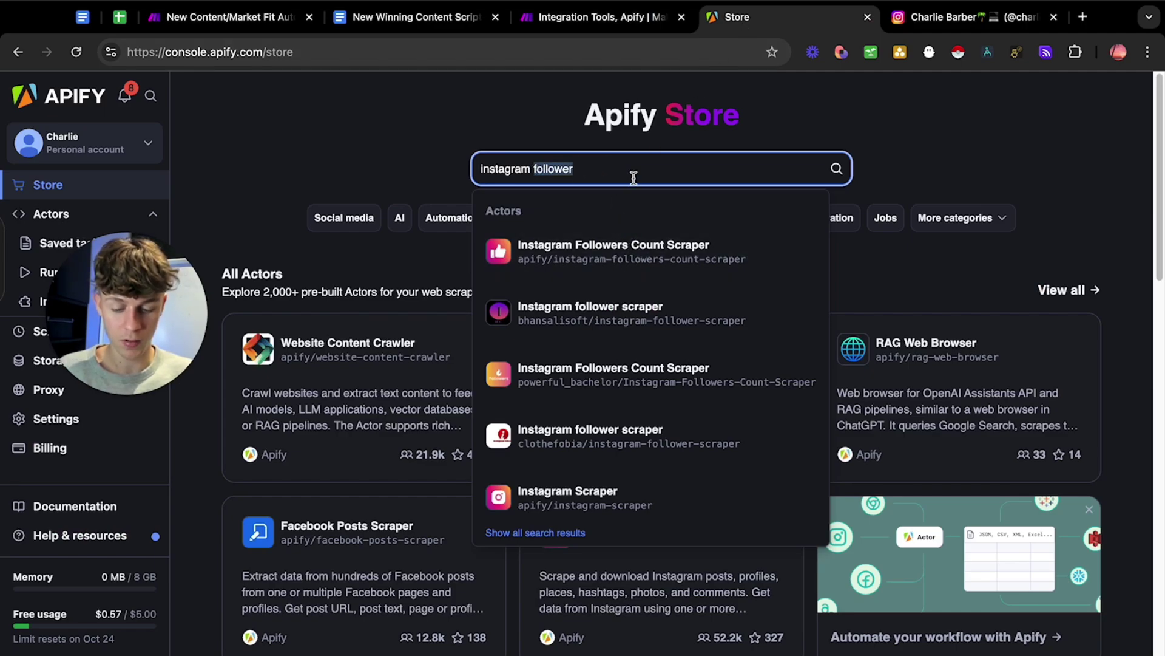
left_click(220, 21)
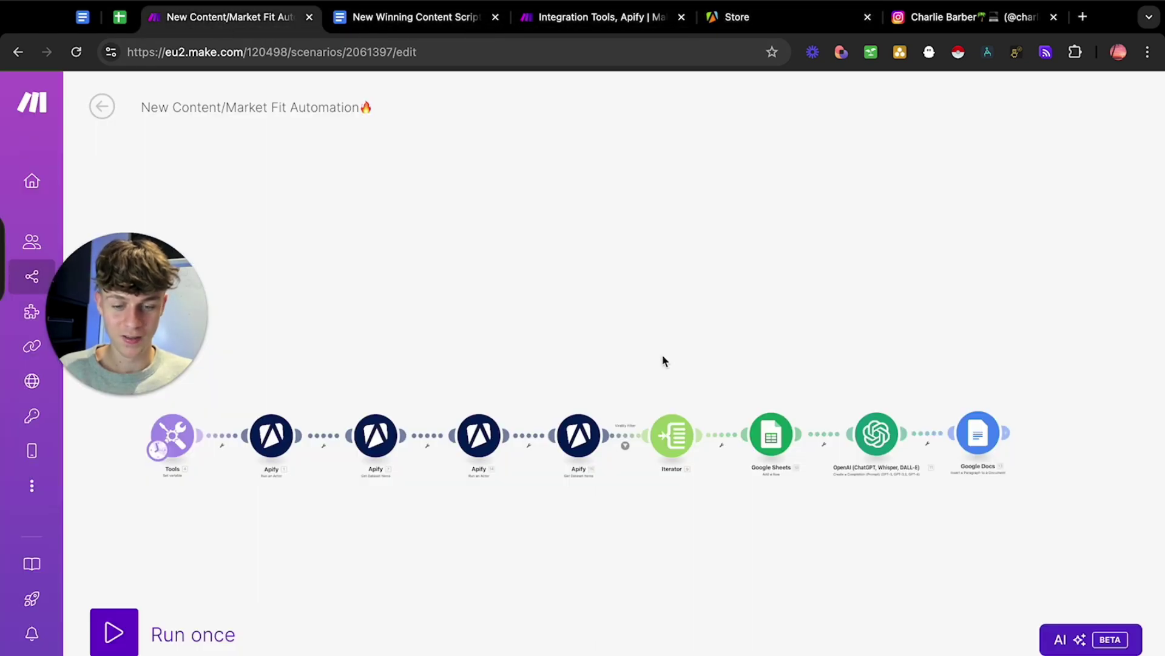
left_click(474, 441)
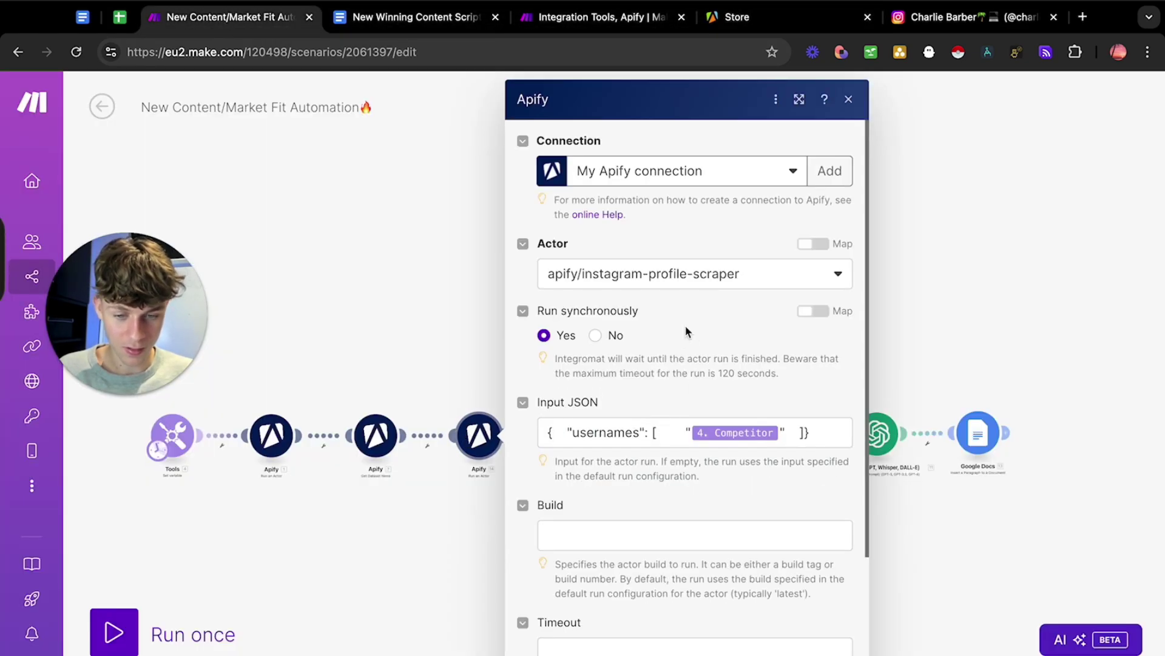
Step: Return to the Apify Store, change the search to Instagram profile scrapers and open the Instagram Profile Scraper actor
left_click(589, 17)
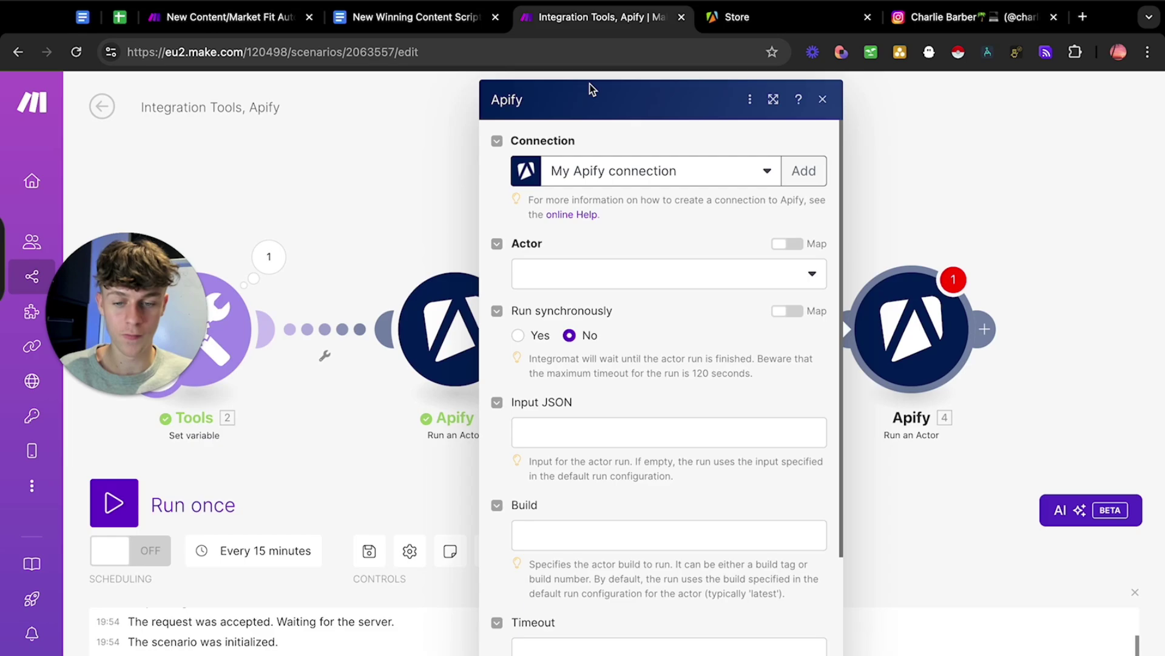
left_click(720, 23)
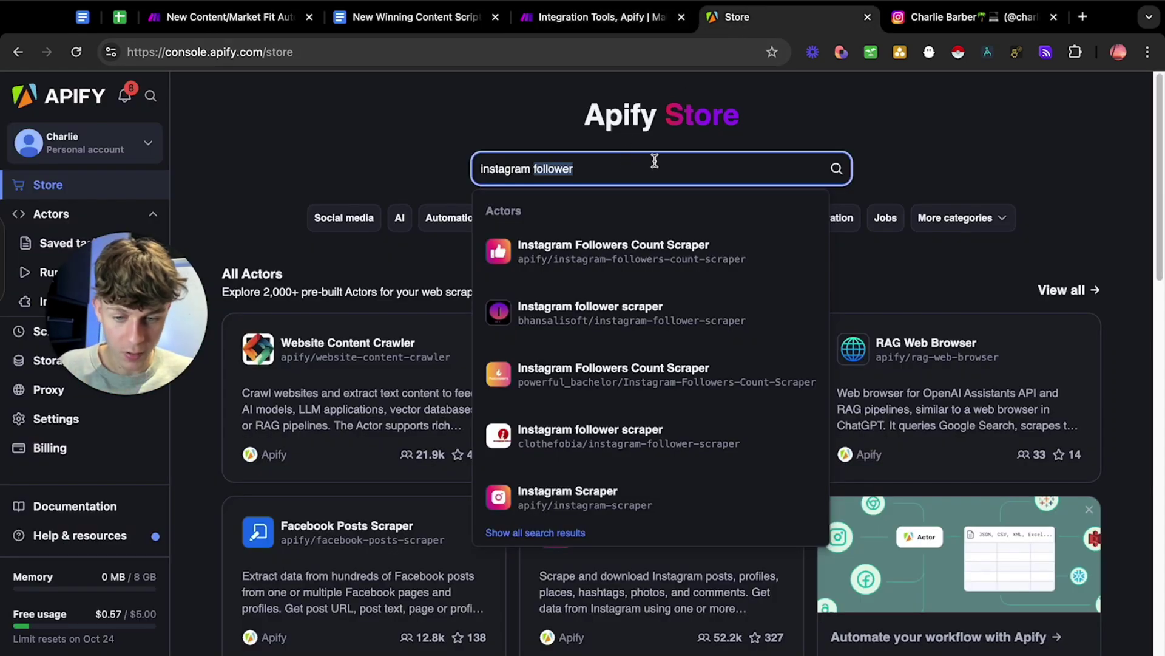
key("BackSpace")
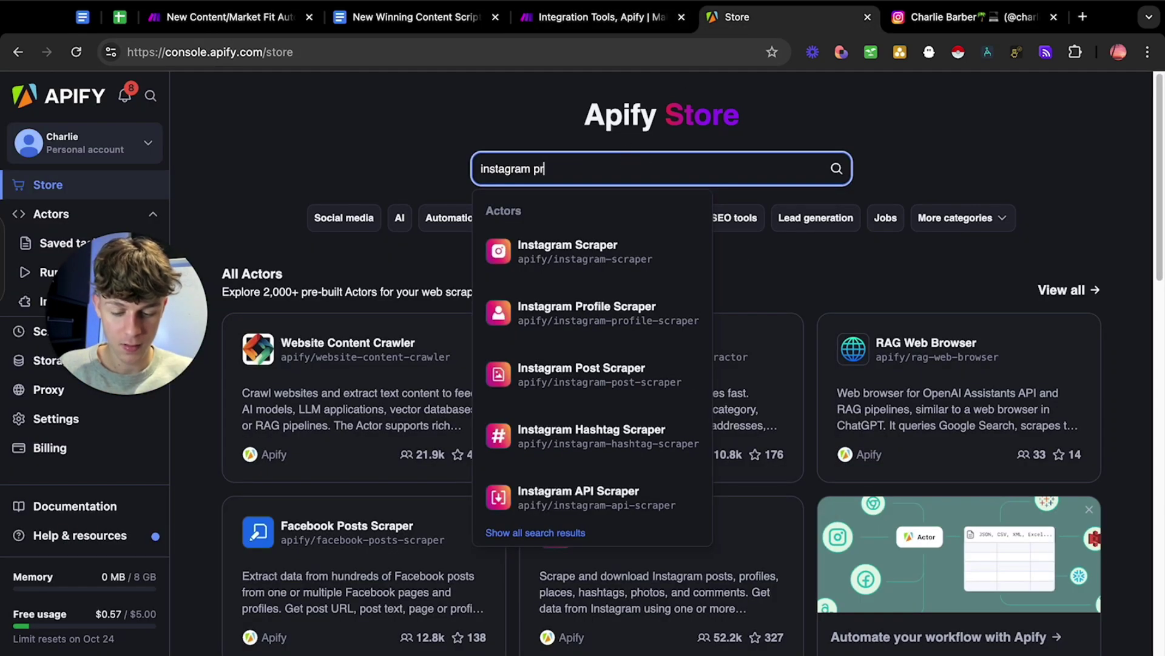
left_click(659, 244)
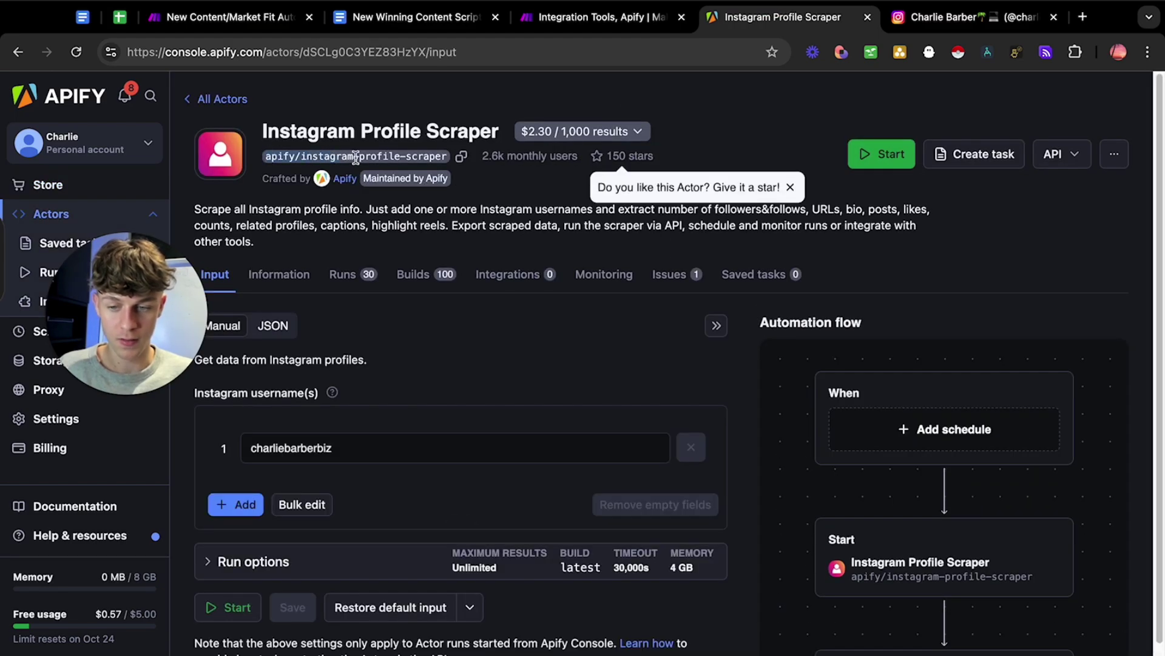
Step: In the new Make Run an Actor module, choose apify/instagram-profile-scraper as the actor and set Run synchronously to Yes
left_click(601, 17)
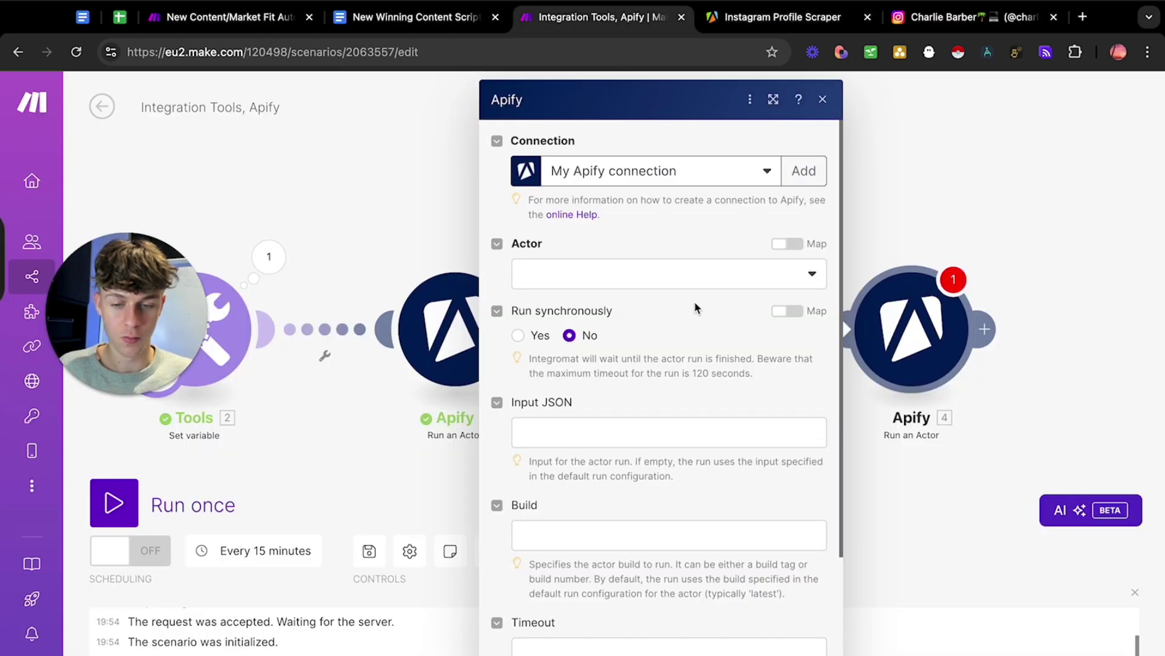
left_click(628, 275)
scroll(556, 468, "down", 1)
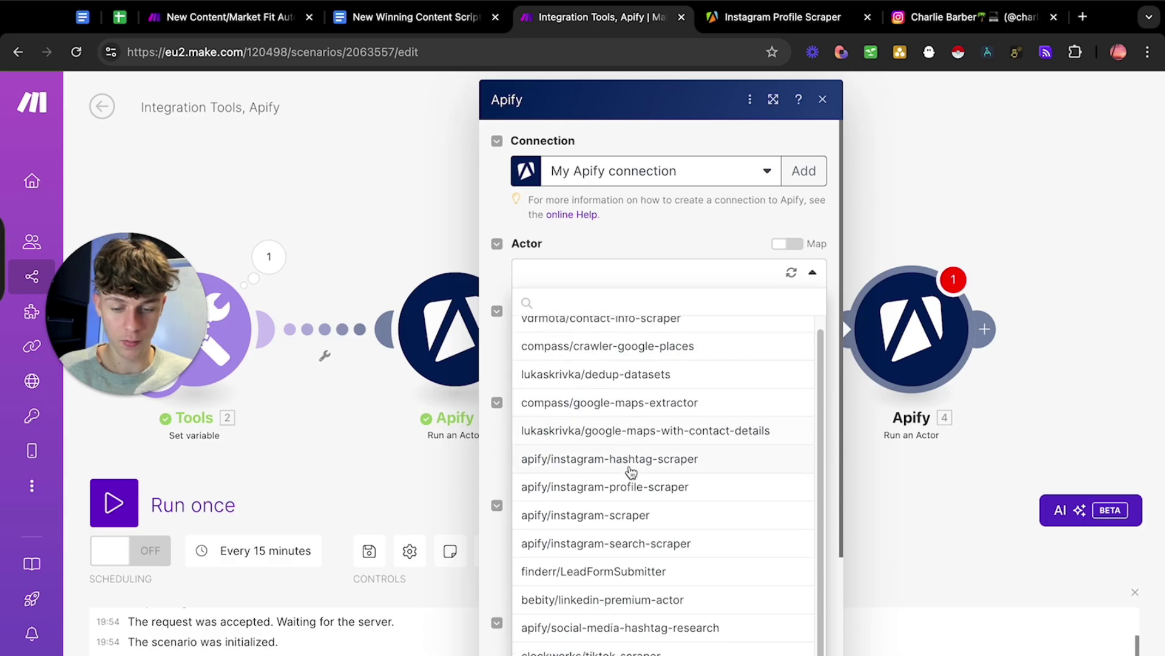
left_click(602, 486)
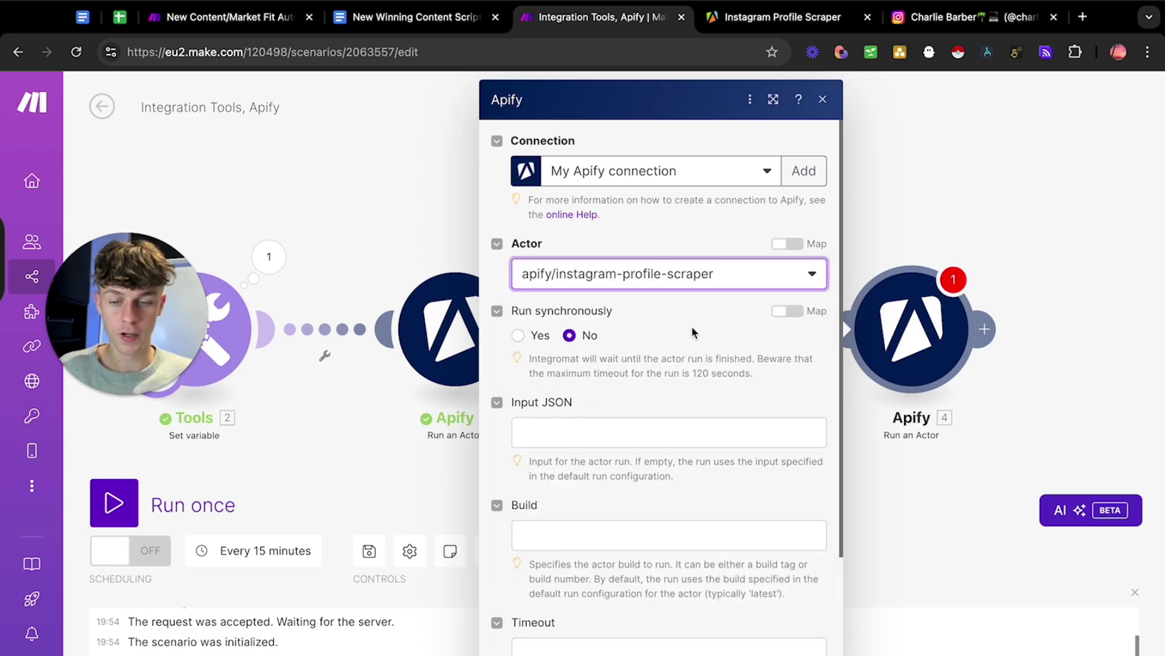
left_click(642, 437)
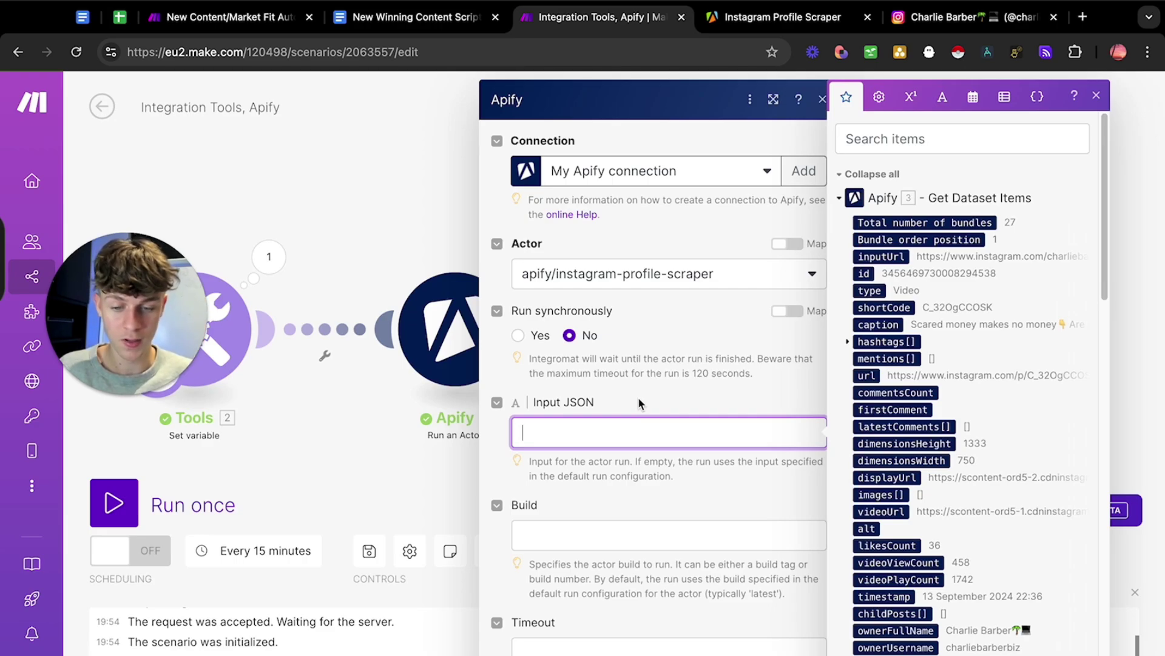
left_click(518, 336)
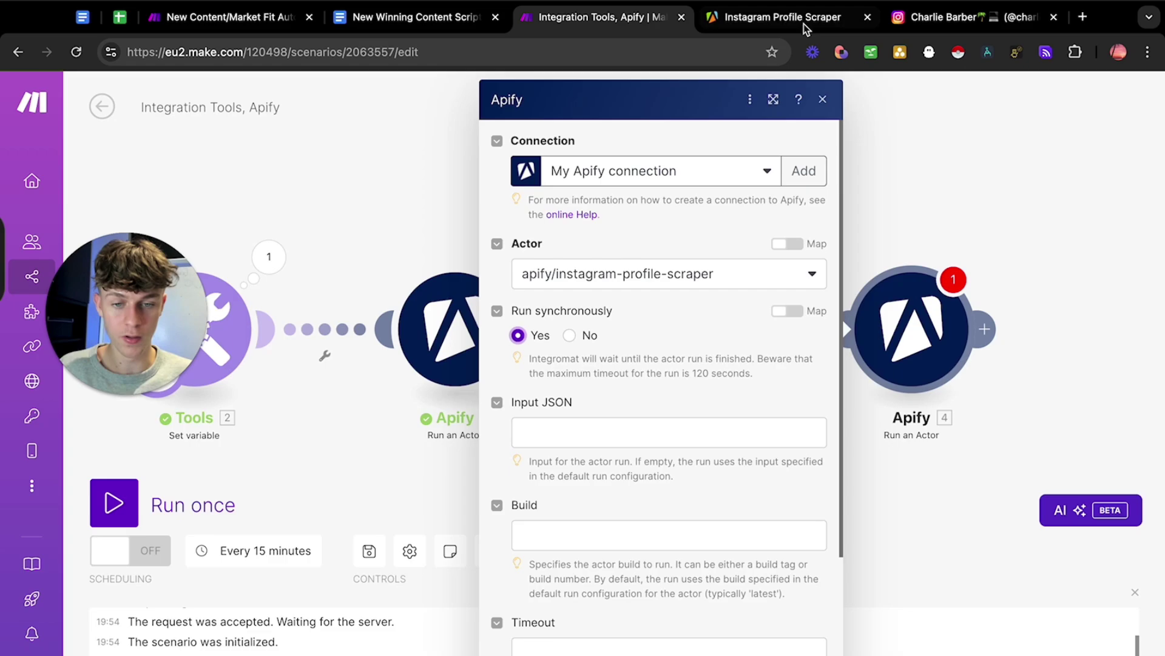
Step: Switch to the Instagram Profile Scraper in Apify, show its input as JSON and copy the whole code
left_click(805, 23)
left_click(274, 325)
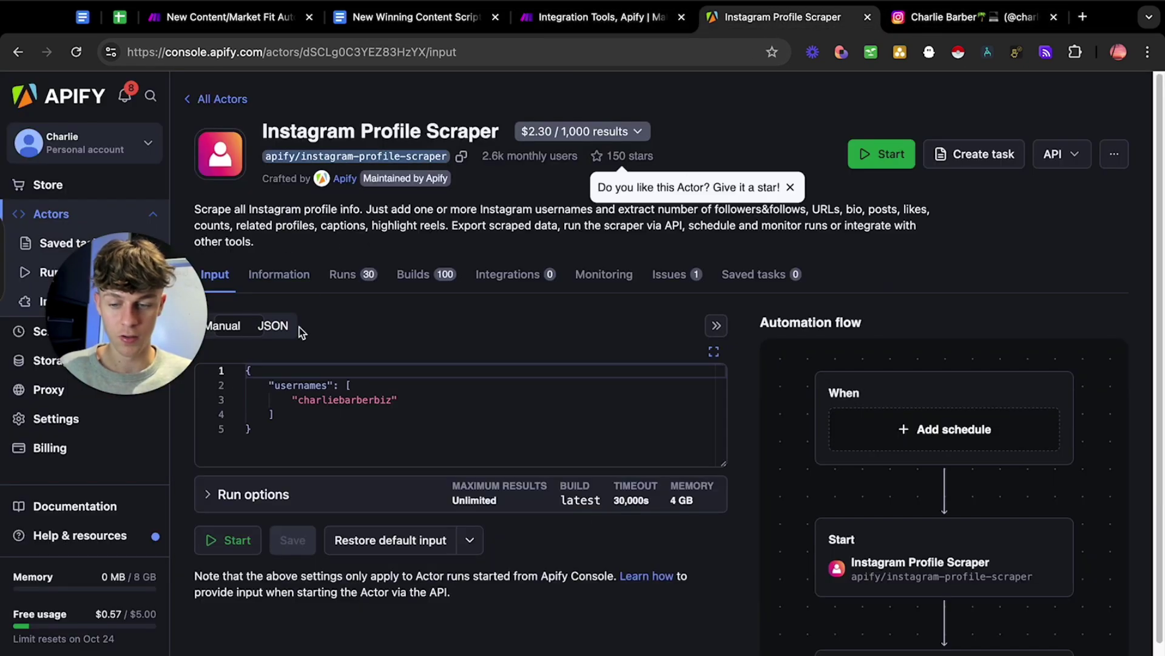
left_click(347, 437)
key("super+a")
key("super+c")
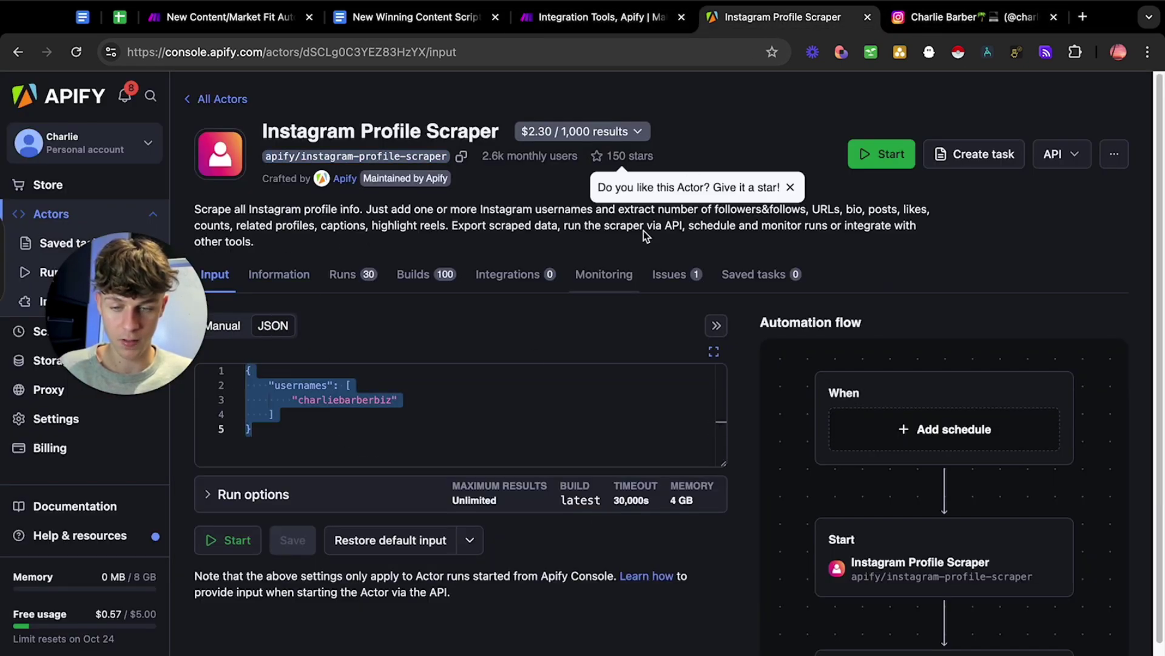
Step: Paste the copied usernames code into the Input JSON of the new Make Run an Actor module and save the module
left_click(610, 18)
left_click(619, 433)
key("super+v")
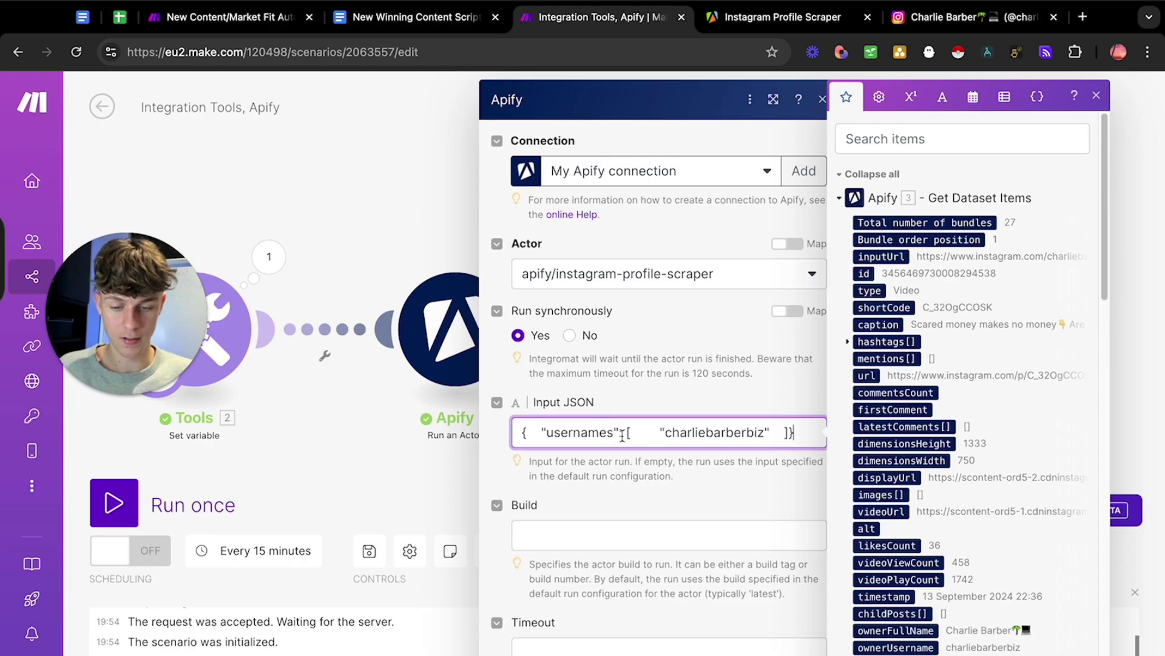
scroll(629, 479, "down", 2)
scroll(621, 477, "down", 2)
left_click(803, 633)
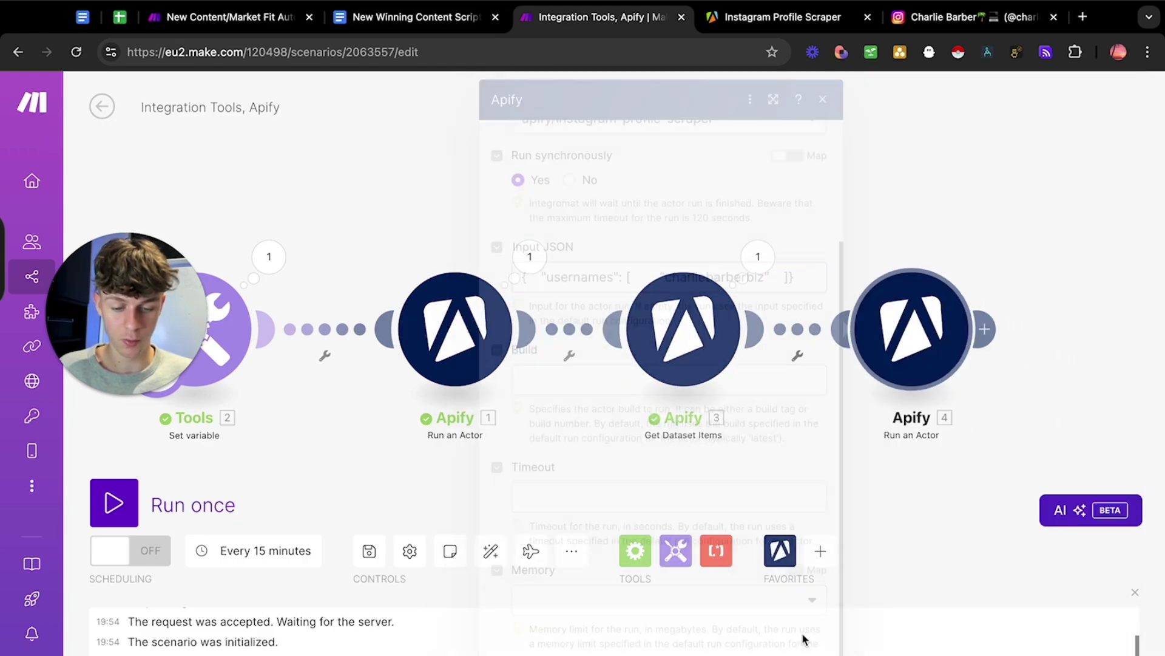
Step: Add an Apify Get Dataset Items module after the profile scraper's Run an Actor module
left_click(1021, 342)
type("get")
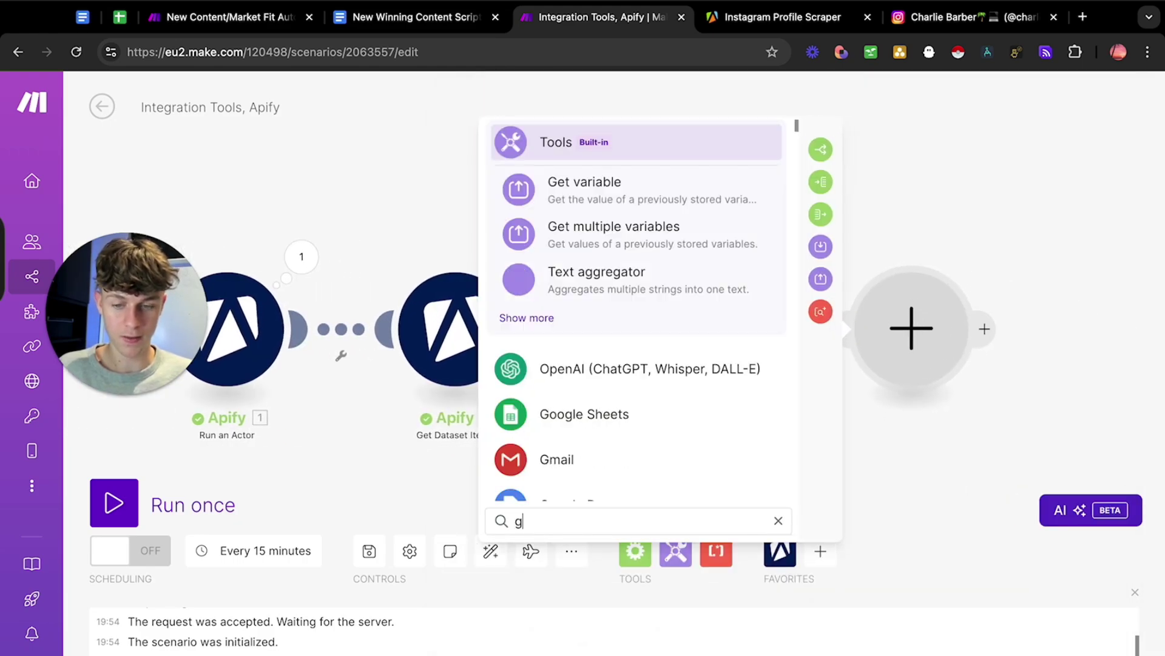
left_click(680, 459)
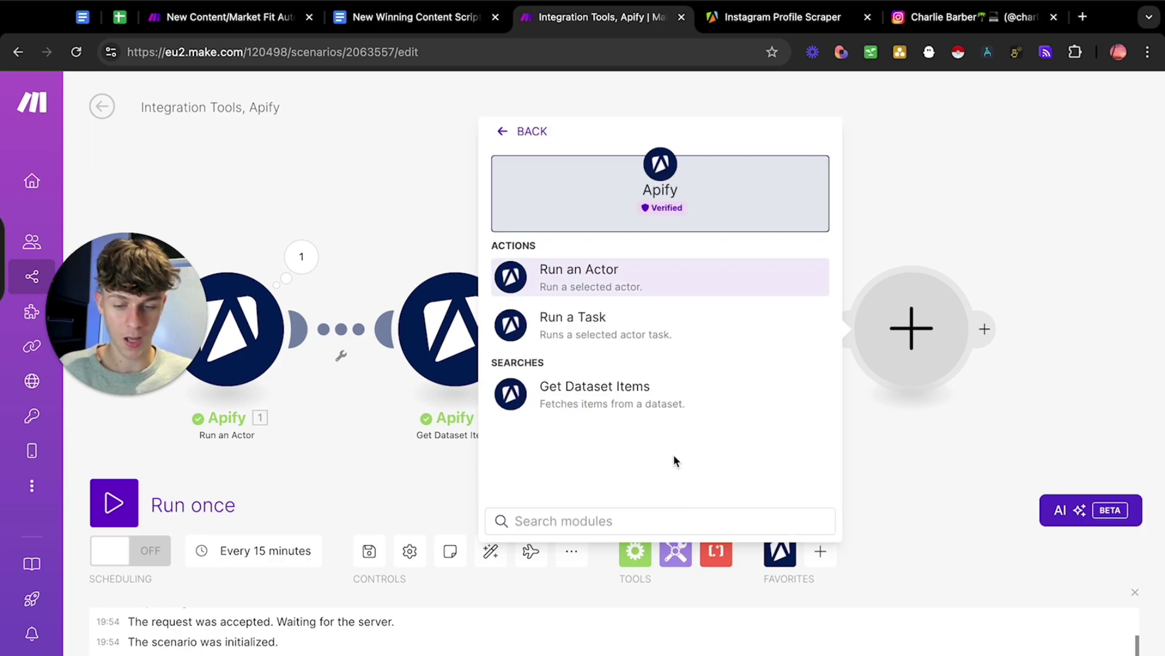
left_click(611, 395)
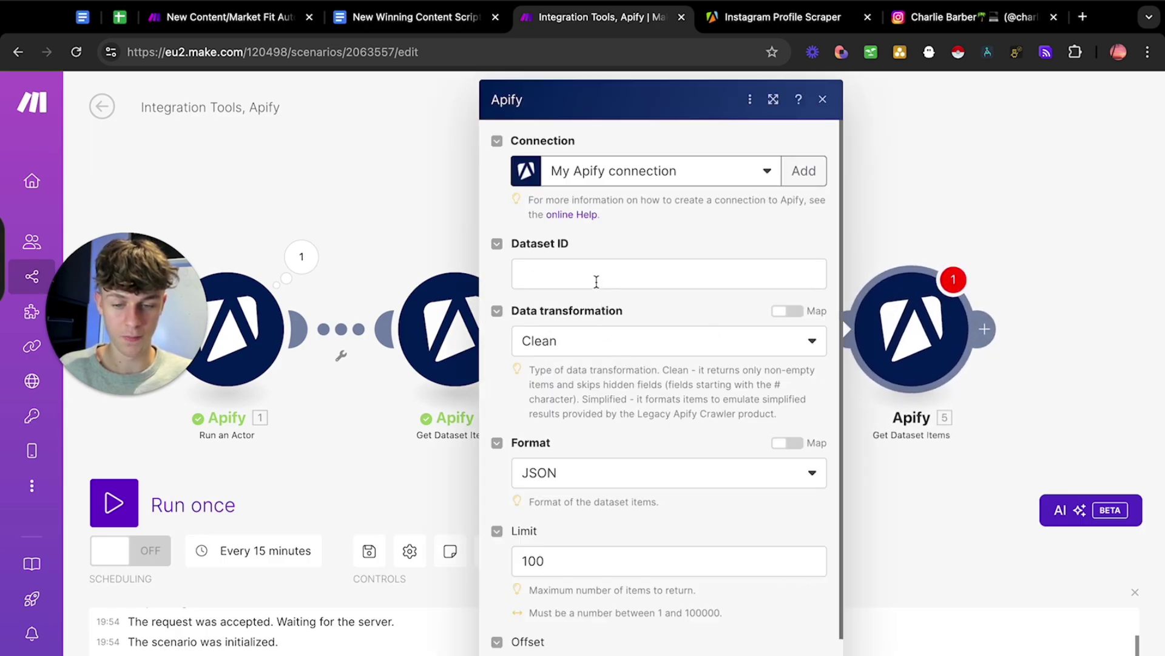
Step: Map the Dataset ID to defaultDatasetId from Run an Actor module 4 and save the Get Dataset Items module
left_click(596, 281)
scroll(959, 493, "down", 2)
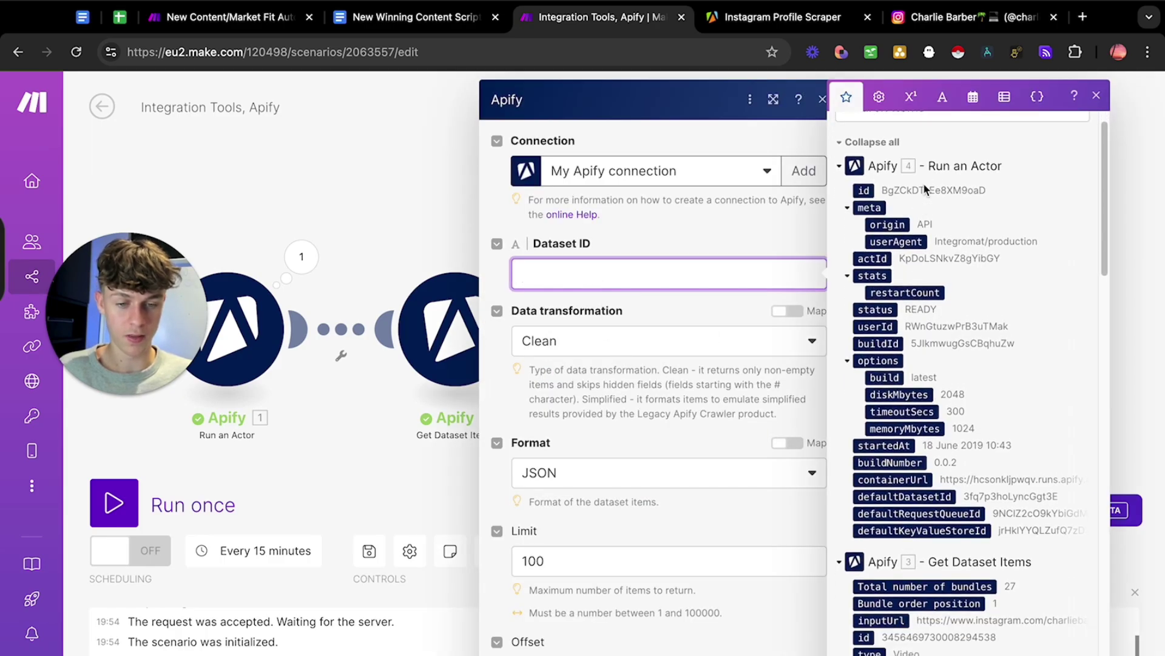
scroll(935, 379, "down", 6)
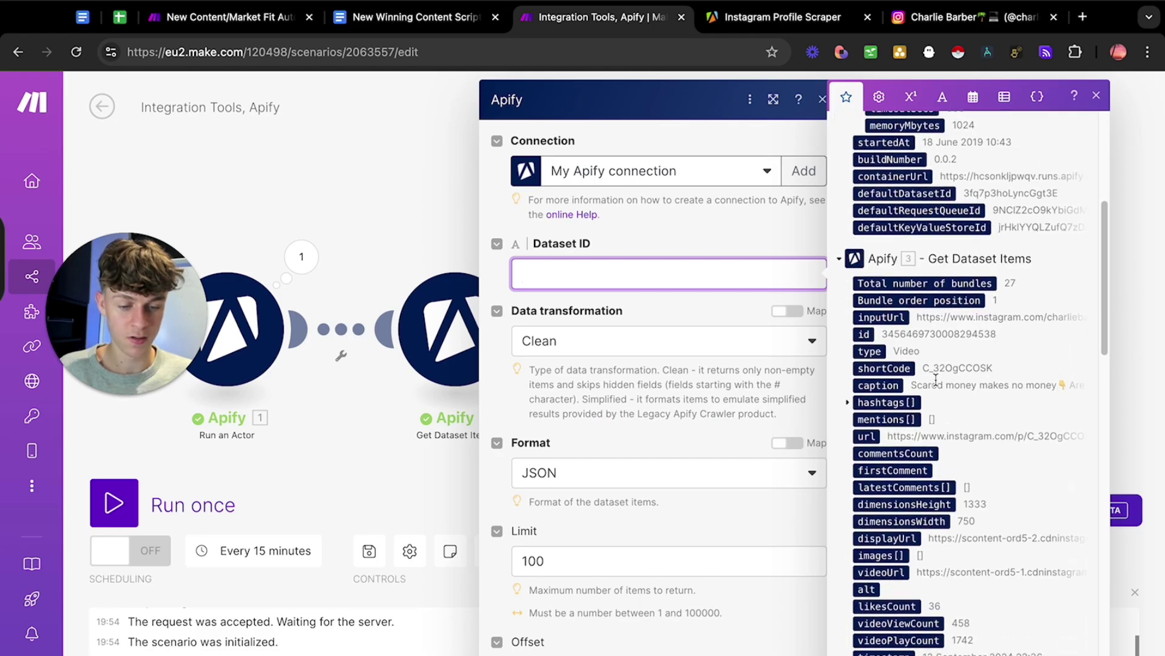
scroll(954, 483, "up", 10)
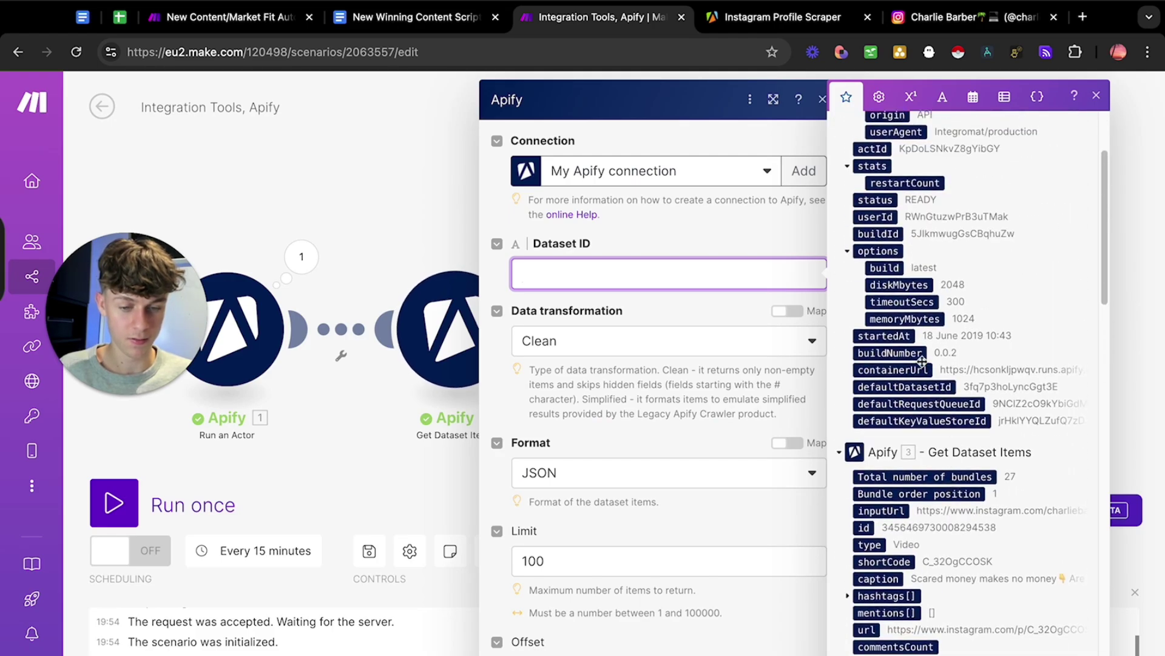
left_click_drag(912, 386, 659, 280)
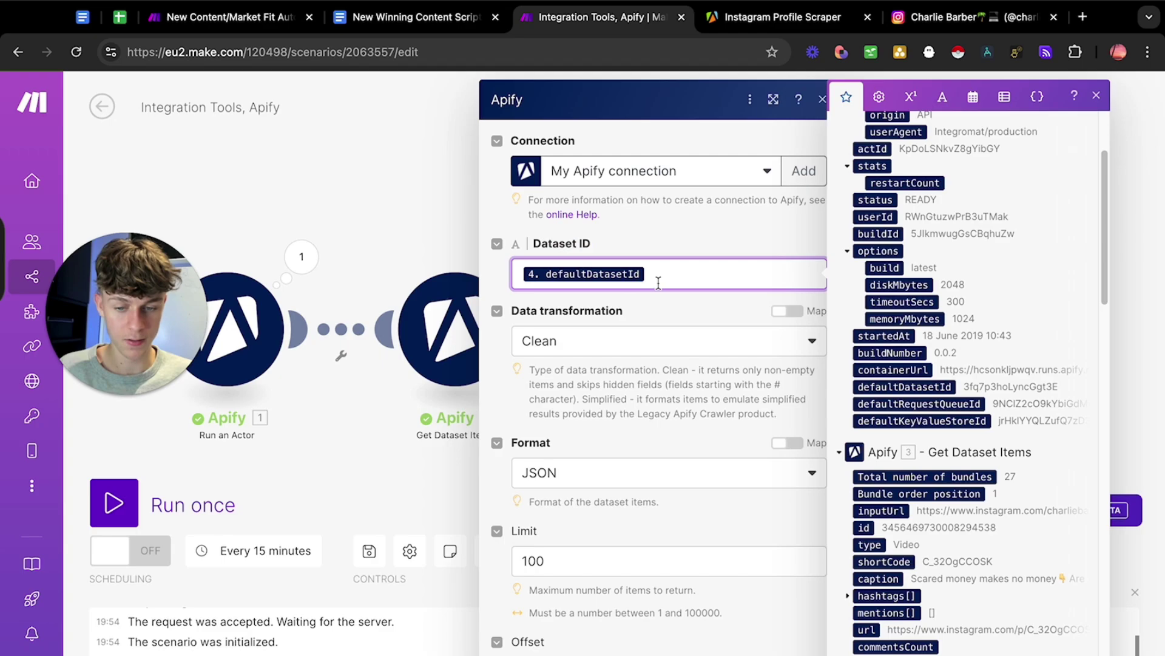
left_click(810, 502)
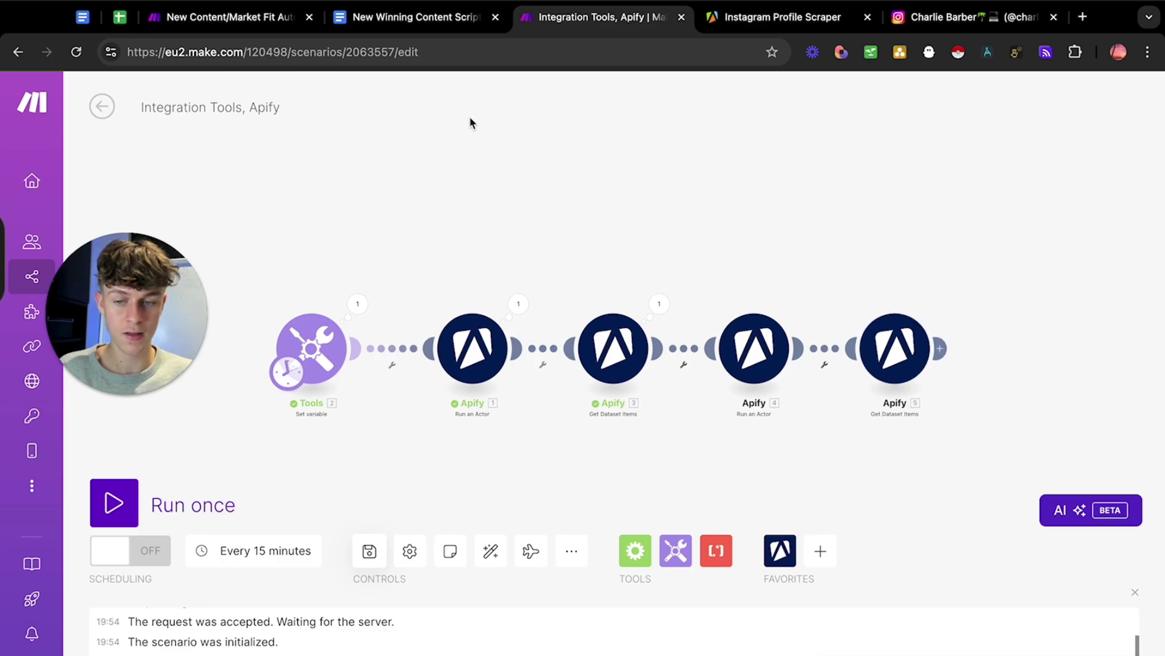
Step: Switch to the New Content/Market Fit Automation scenario and close the open Apify module settings to view its module chain
left_click(265, 23)
left_click(323, 210)
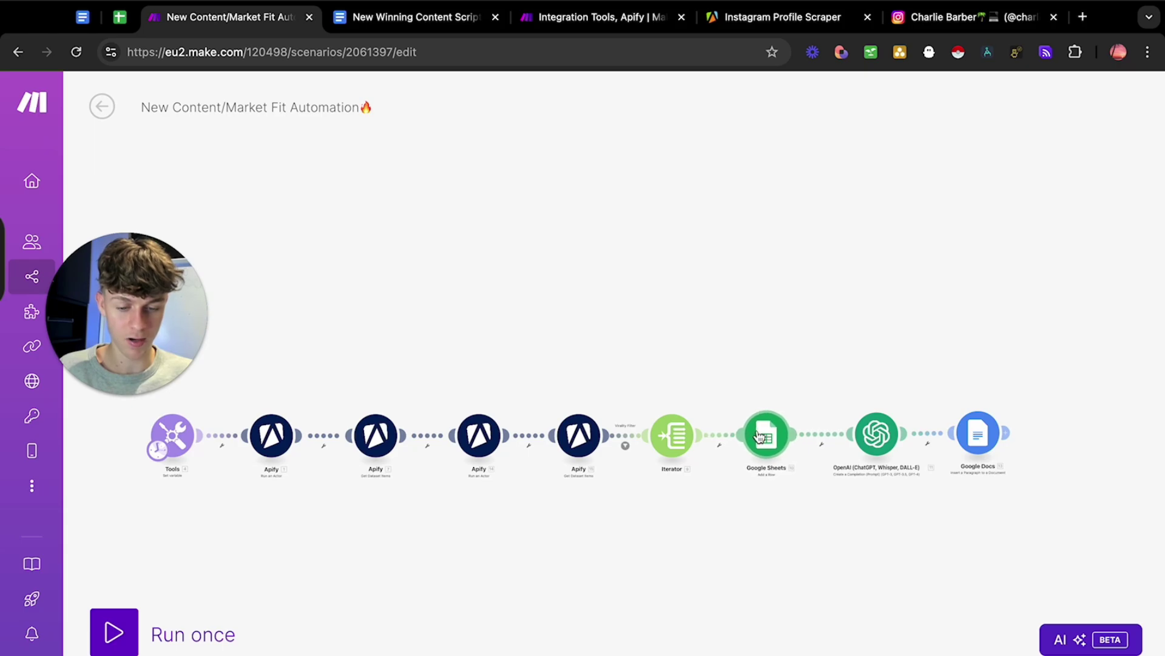
Step: Switch to the Integration Tools, Apify scenario and add a Google Sheets Add a Sheet module after the last Get Dataset Items module
left_click(613, 17)
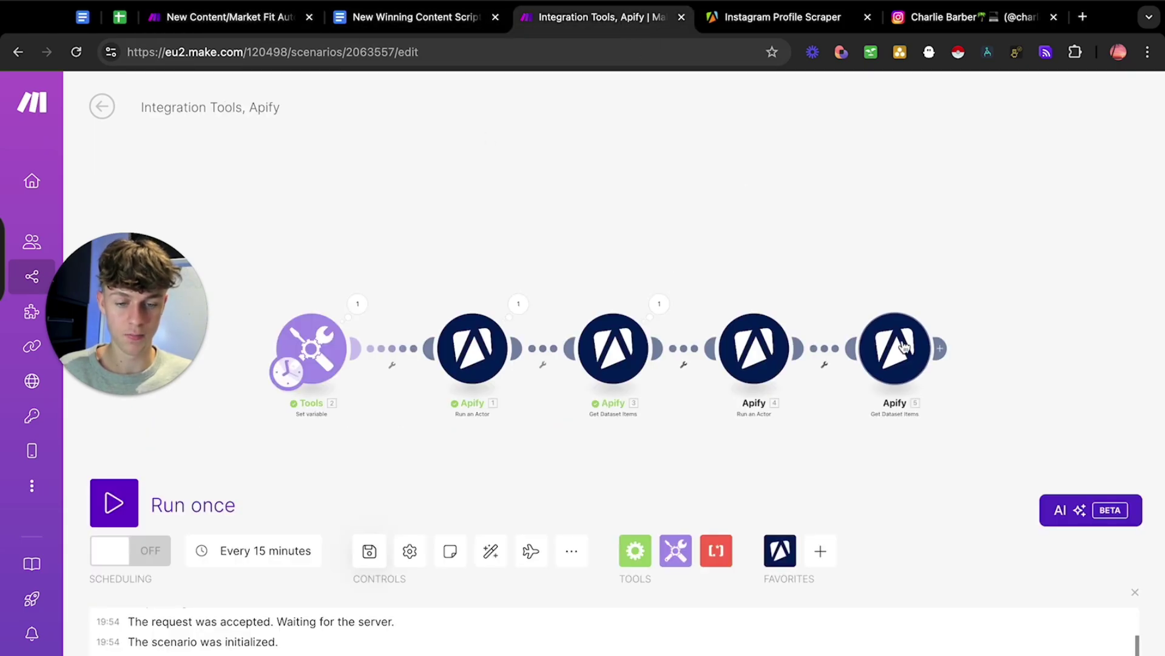
left_click(944, 346)
type("google")
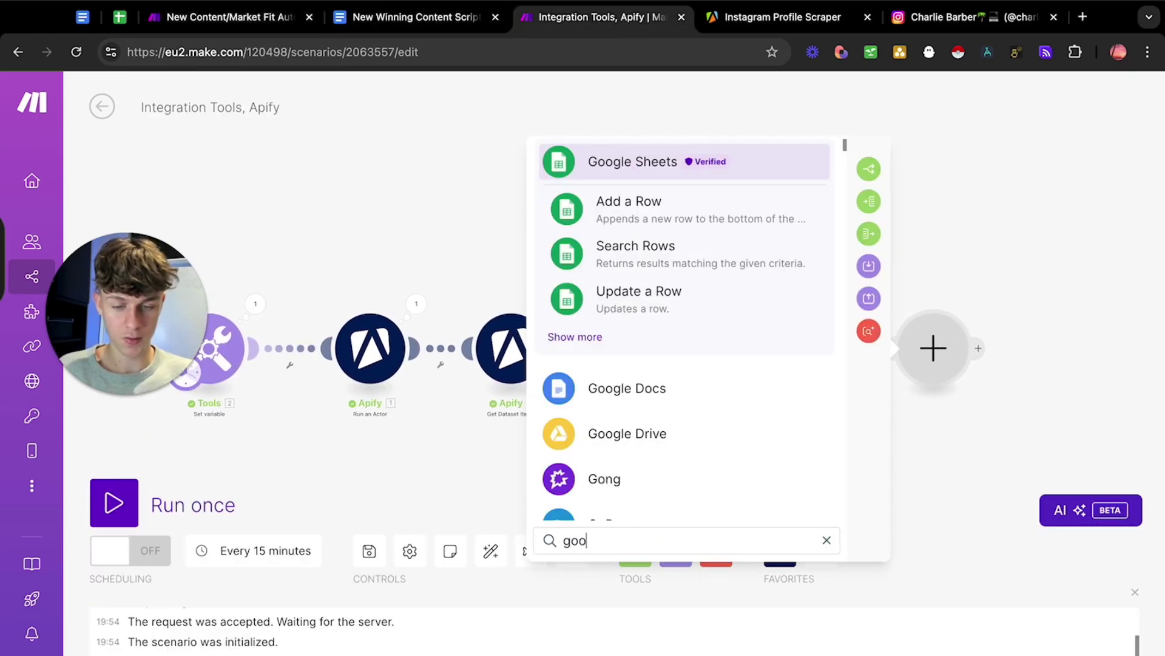
left_click(745, 162)
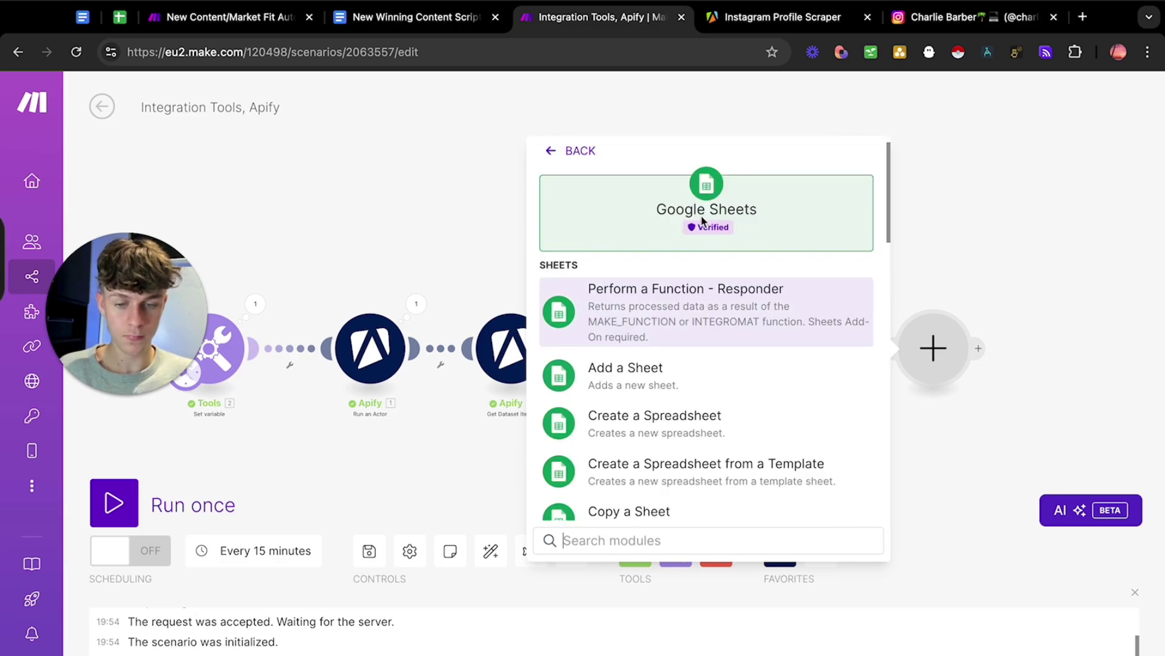
left_click(672, 381)
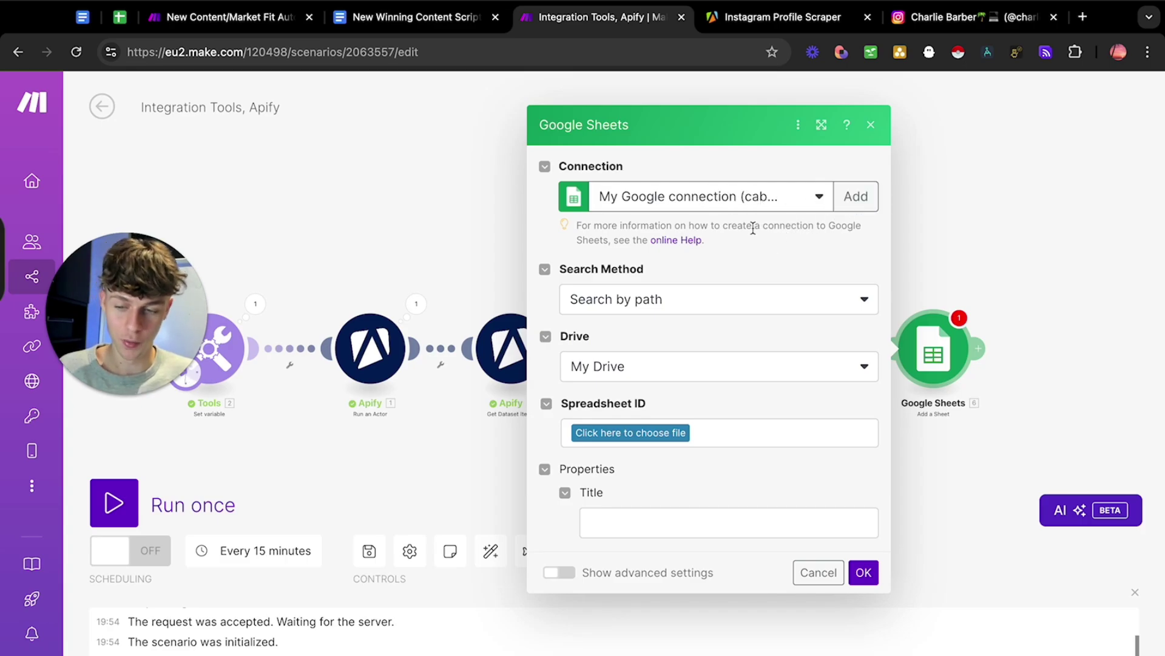
Step: Load the Spreadsheet ID file list for the Google connection and browse it for the target spreadsheet
left_click(645, 431)
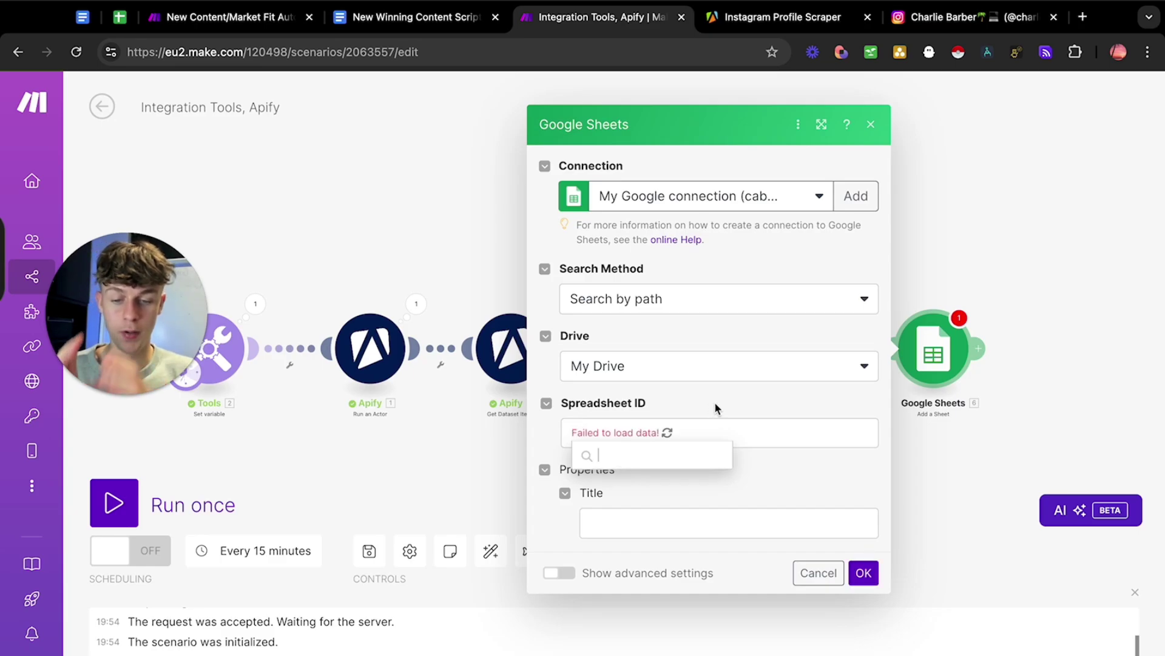
left_click(668, 201)
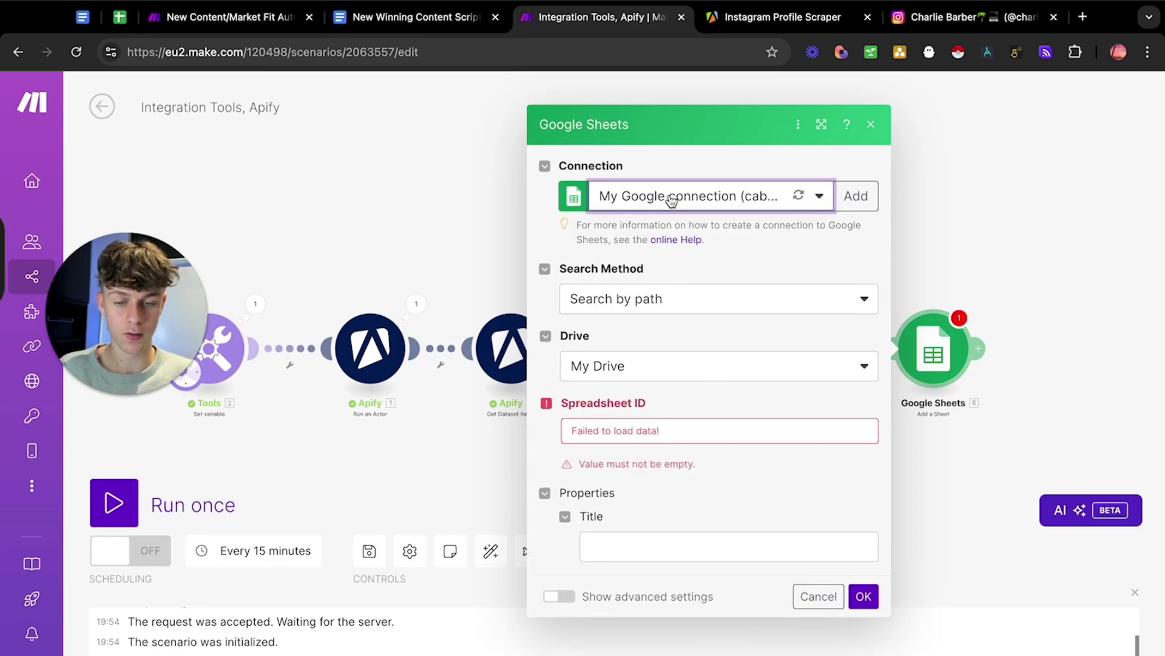
left_click(647, 432)
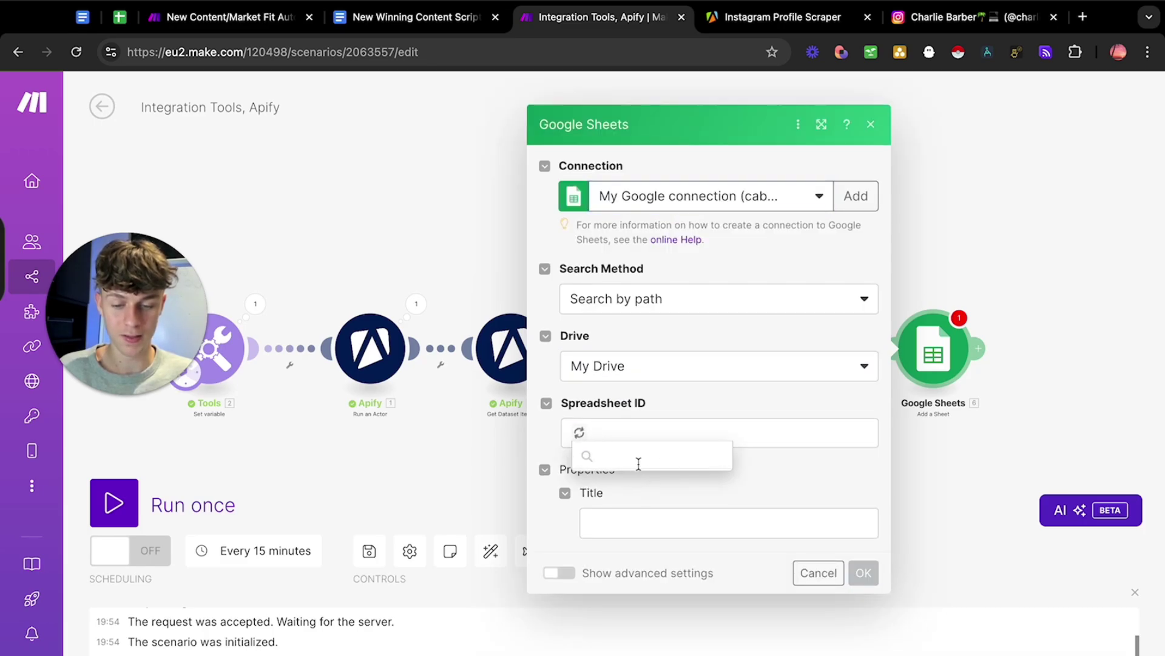
scroll(653, 528, "down", 8)
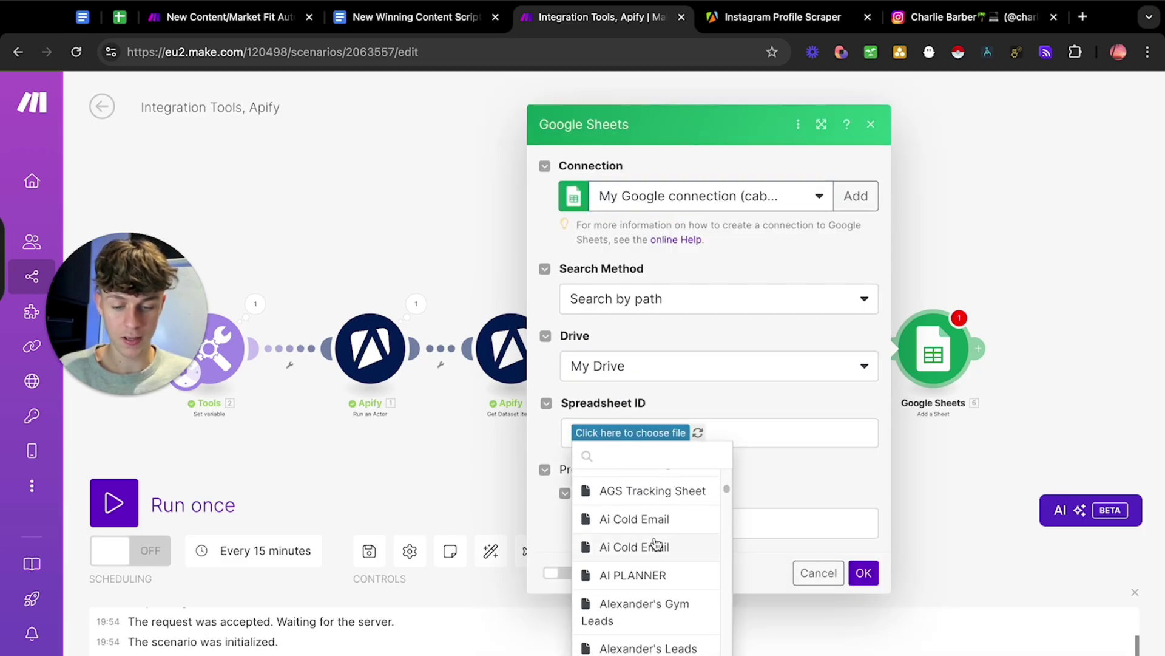
scroll(656, 544, "down", 10)
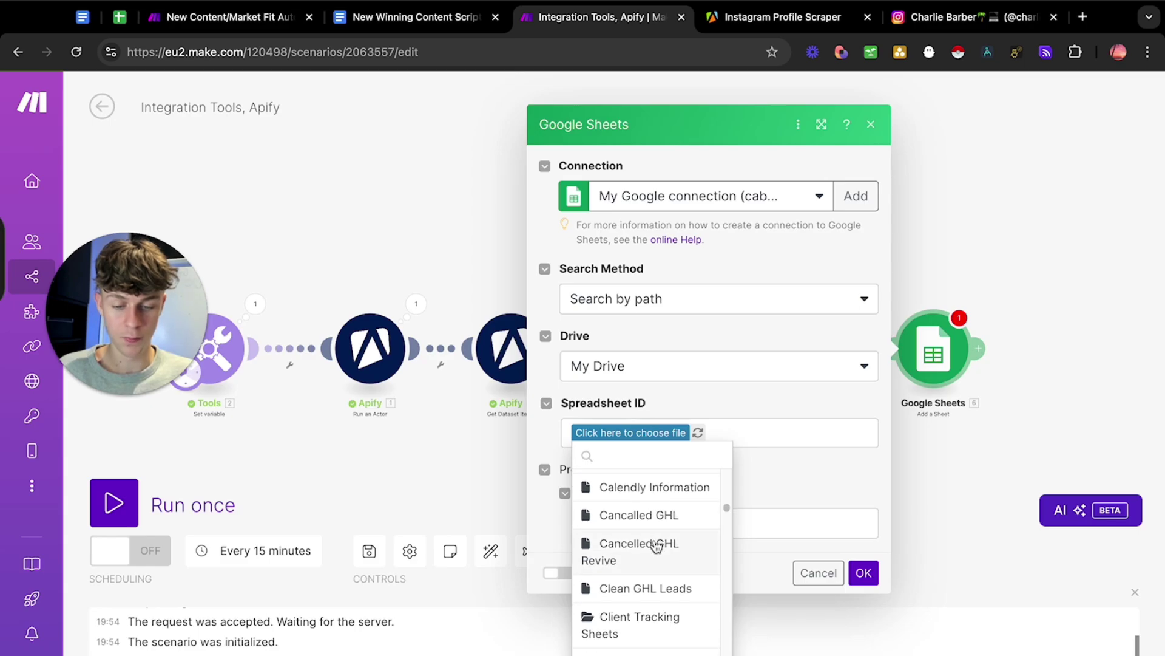
scroll(656, 545, "down", 5)
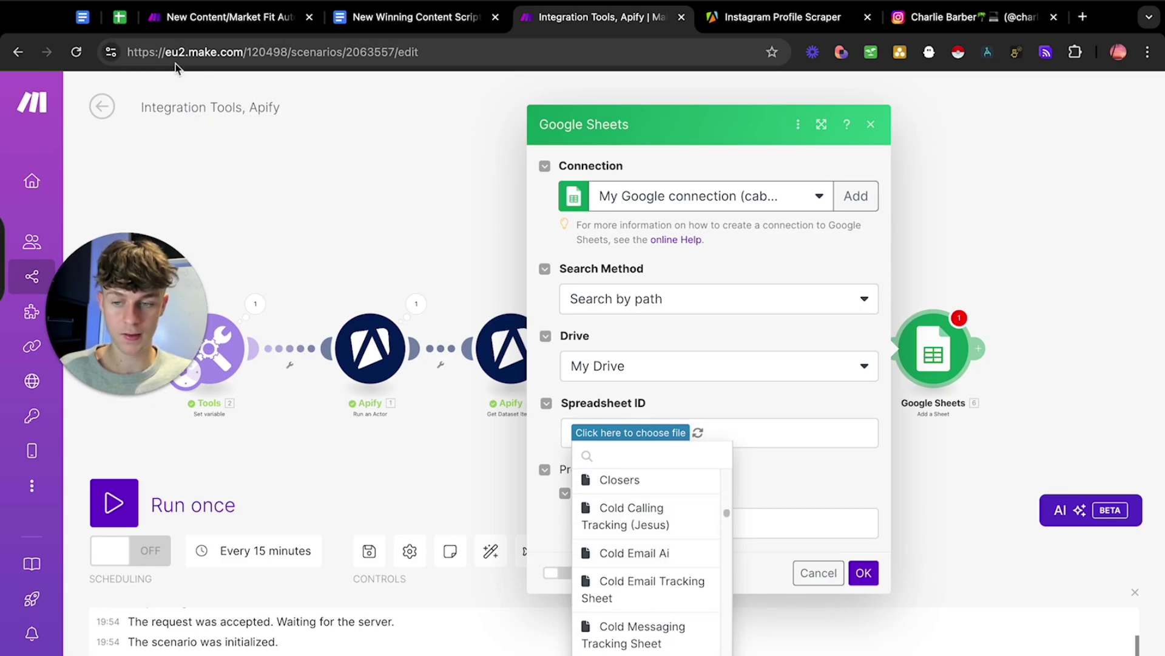
Step: Switch to the Trending Content Topics In My Niche spreadsheet and clear the old data in A2:N15 below the header row
left_click(120, 19)
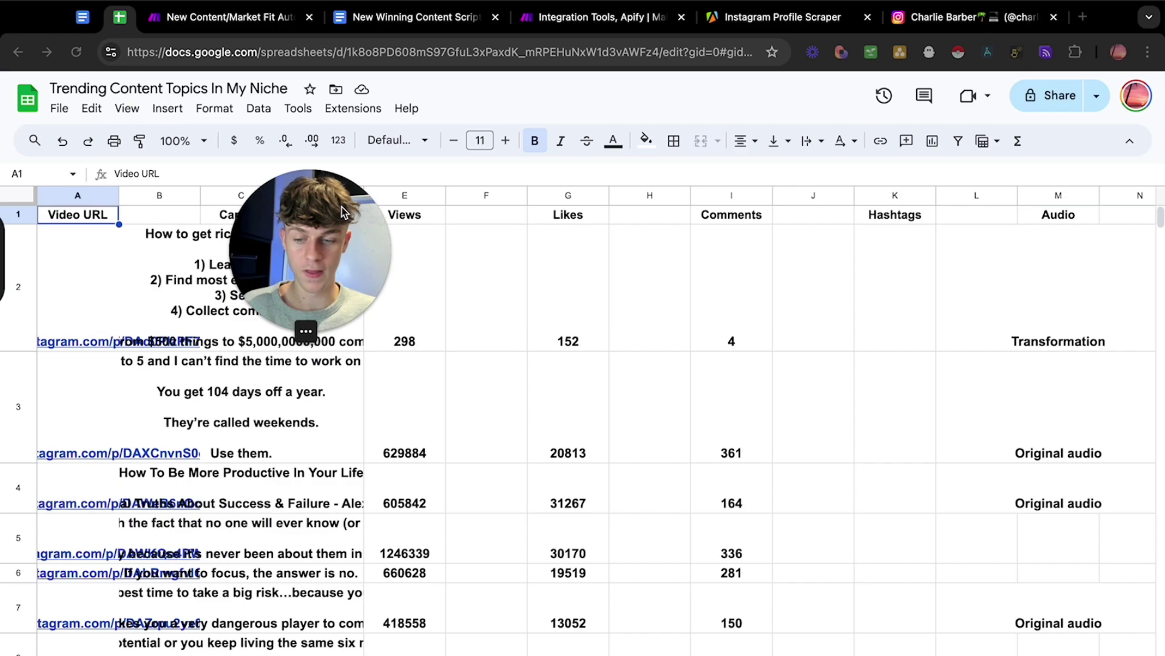
left_click_drag(81, 267, 1116, 526)
key("Delete")
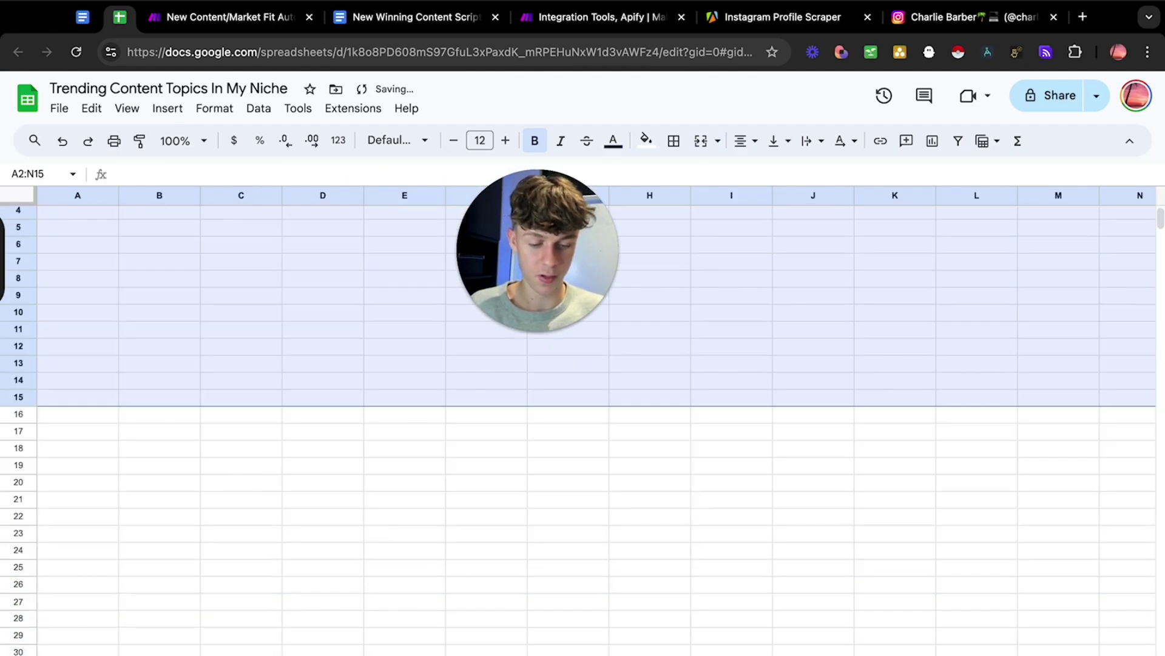
left_click(159, 299)
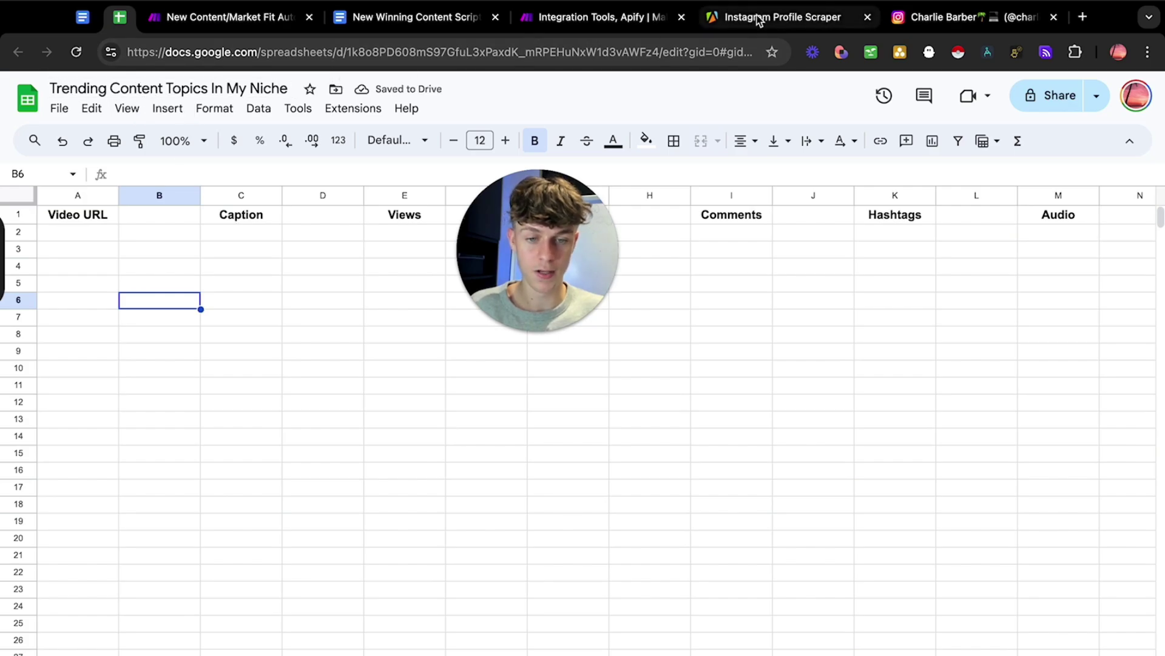
Step: Set the Google Sheets module's Spreadsheet ID to Trending Content Topics In My Niche in the Integration Tools, Apify scenario and save the module
left_click(623, 18)
left_click(658, 433)
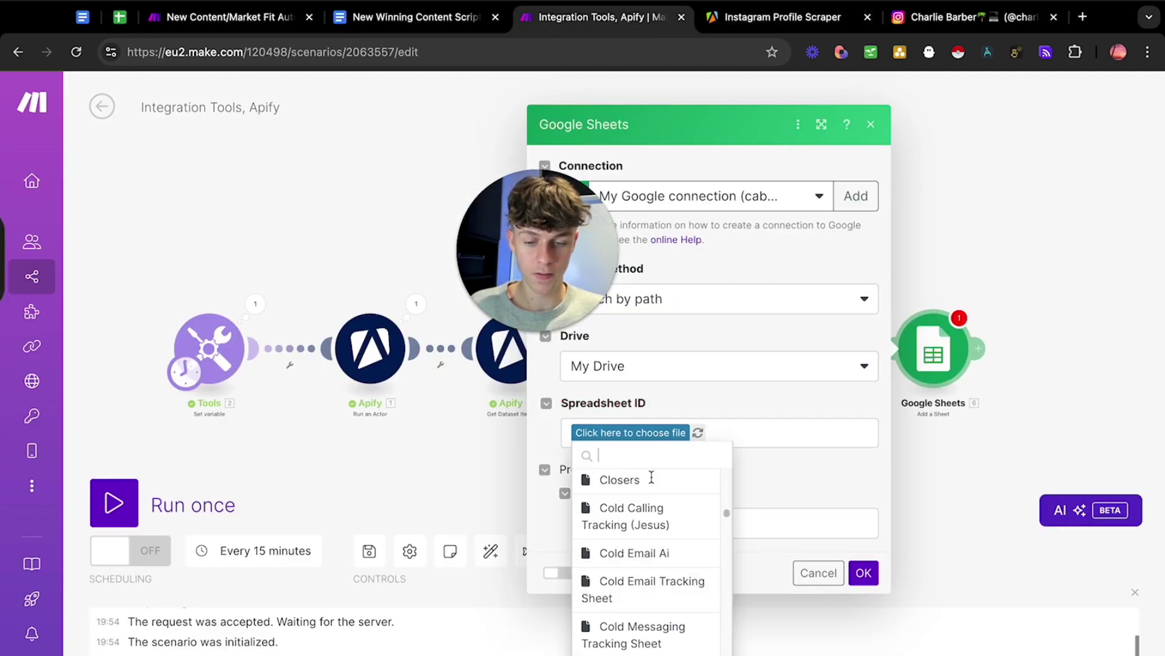
scroll(663, 534, "down", 10)
type("tren")
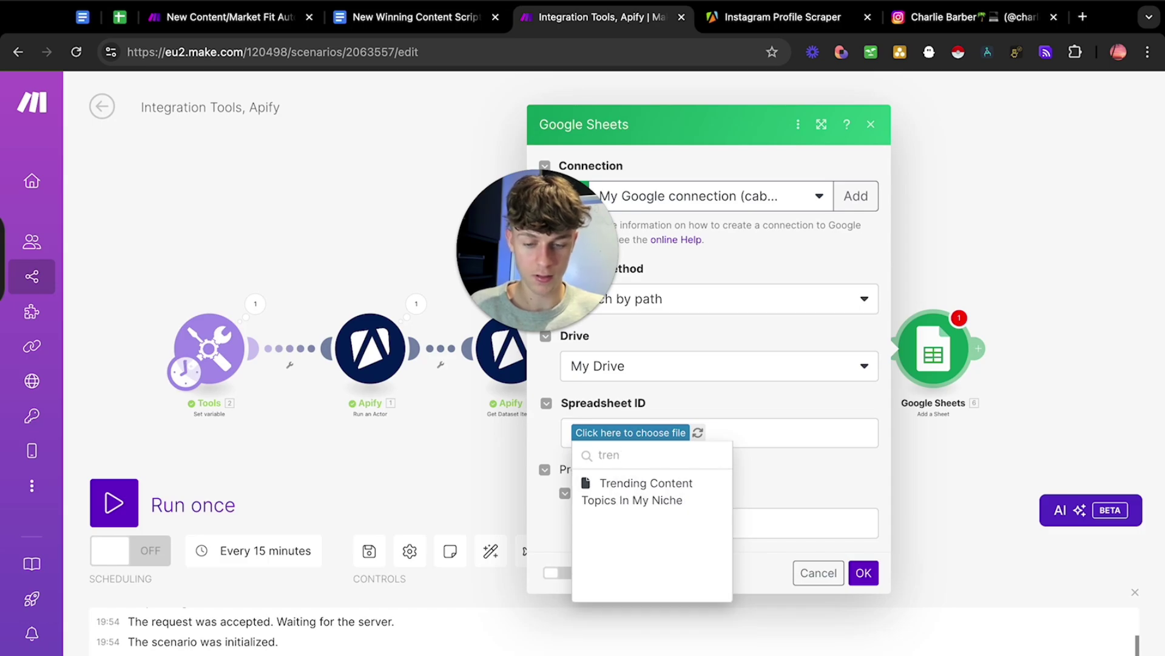
left_click(632, 493)
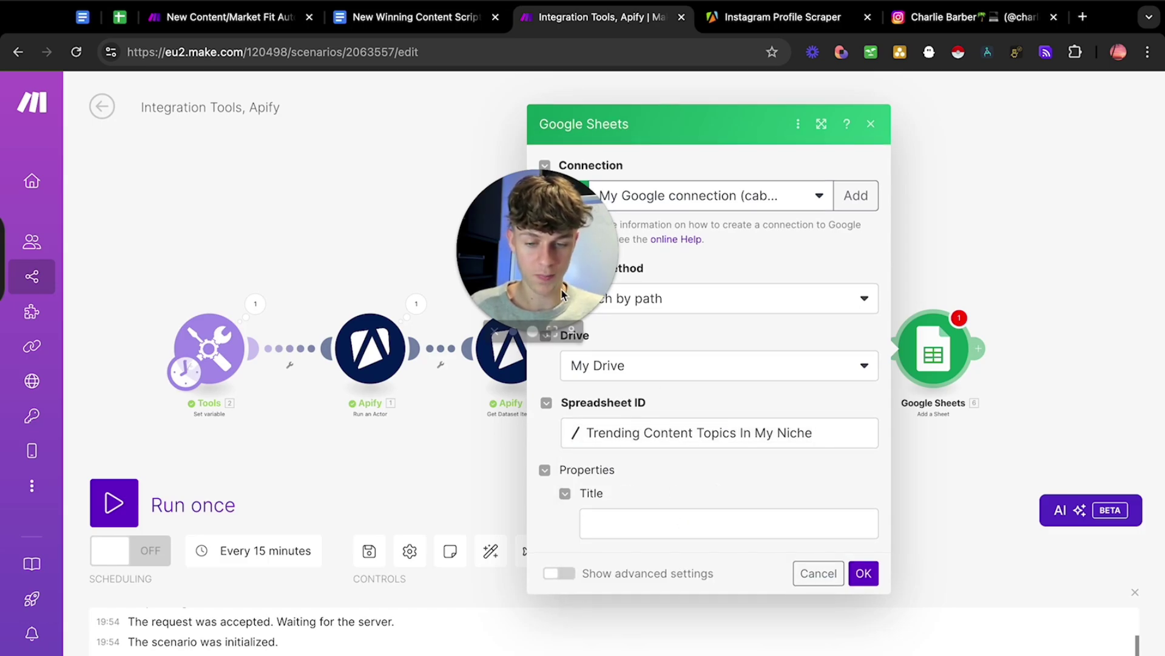
left_click(864, 574)
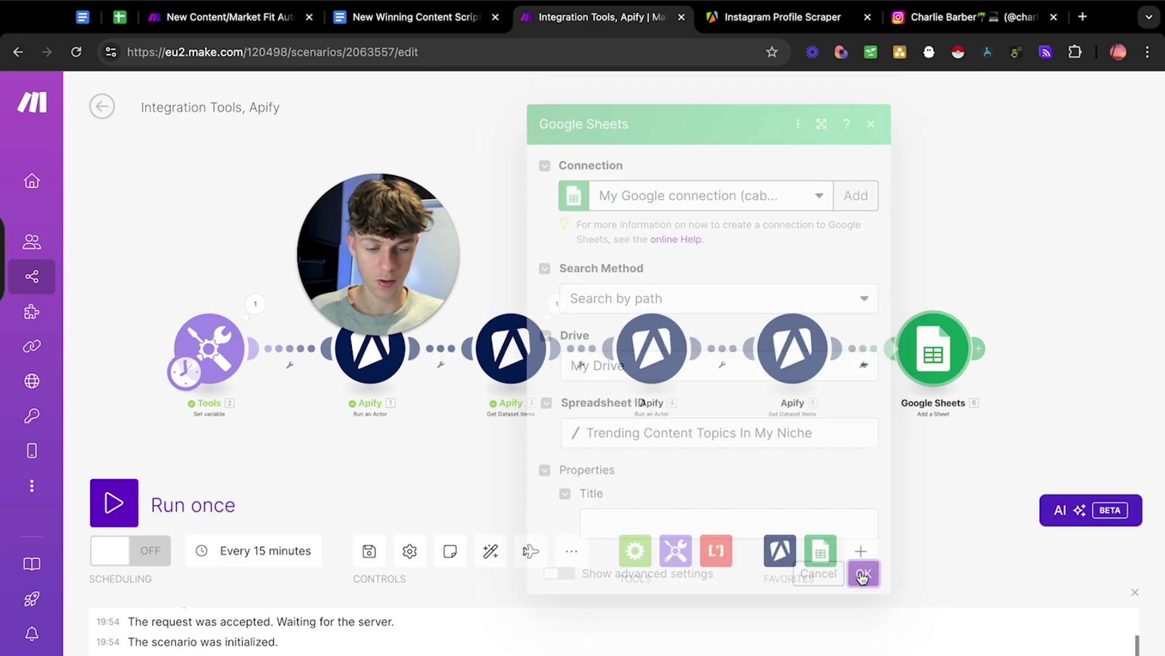
Step: Reopen the Google Sheets module's settings, check its Title and Properties options, and close the settings
left_click(961, 367)
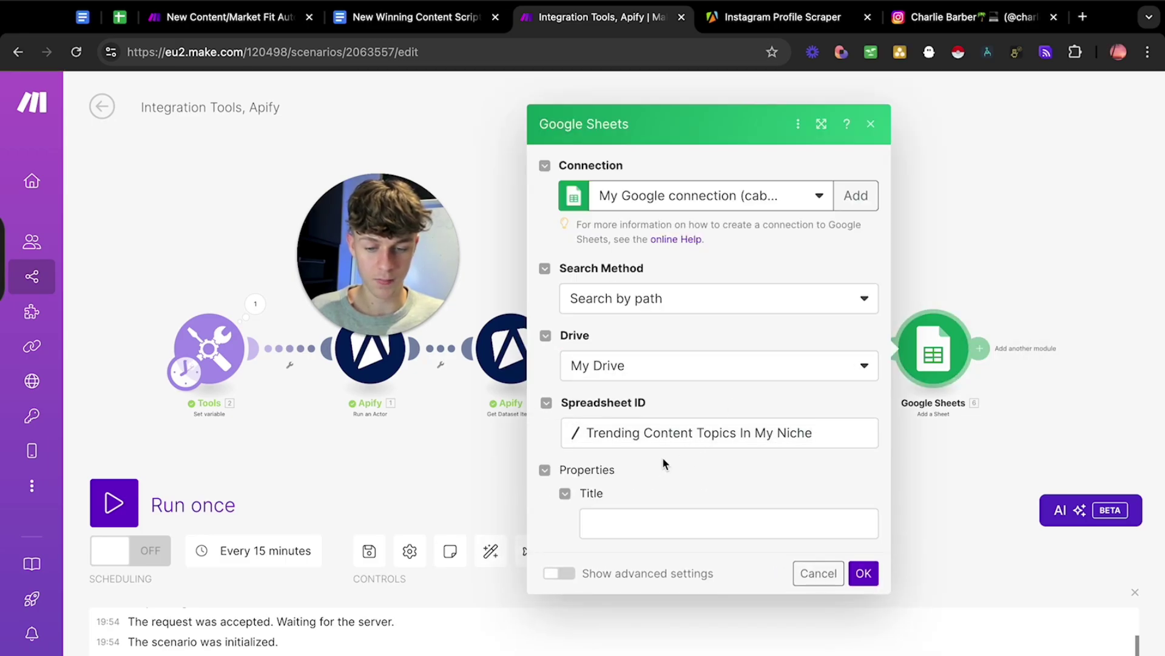
left_click(640, 514)
left_click(565, 492)
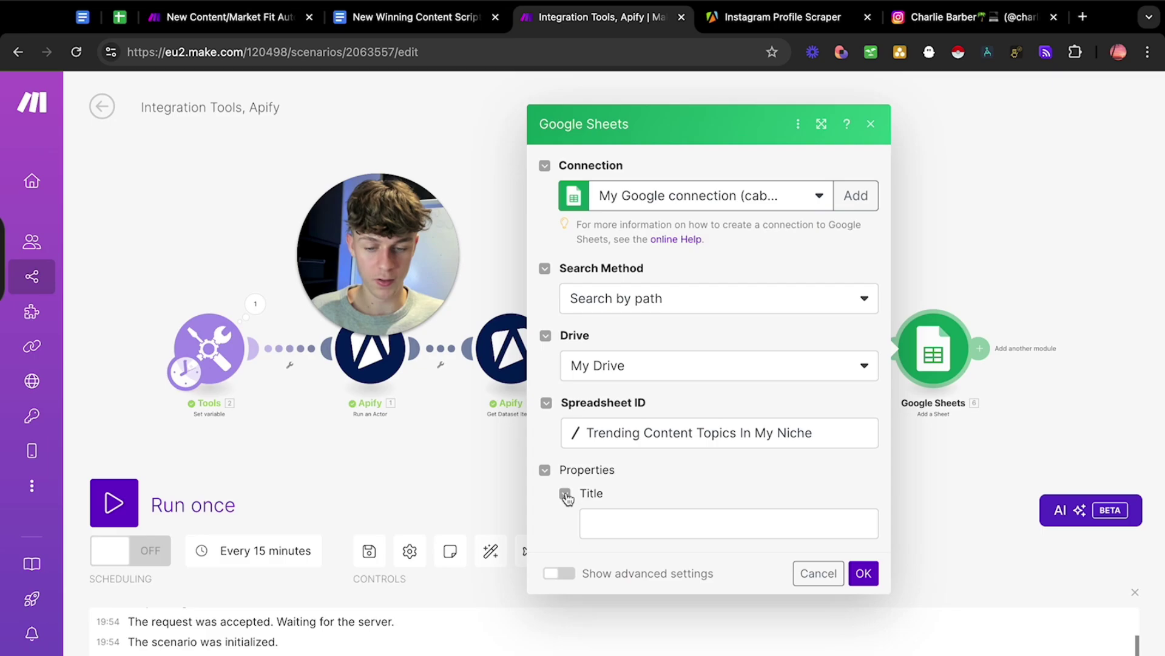
left_click(547, 488)
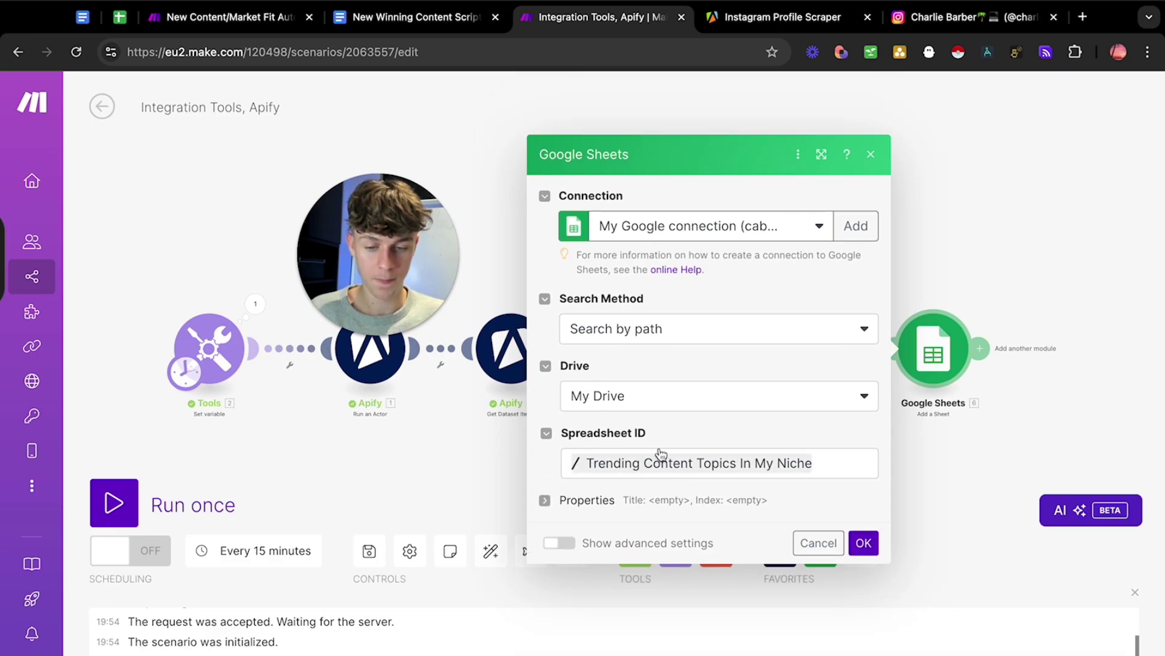
left_click(1002, 252)
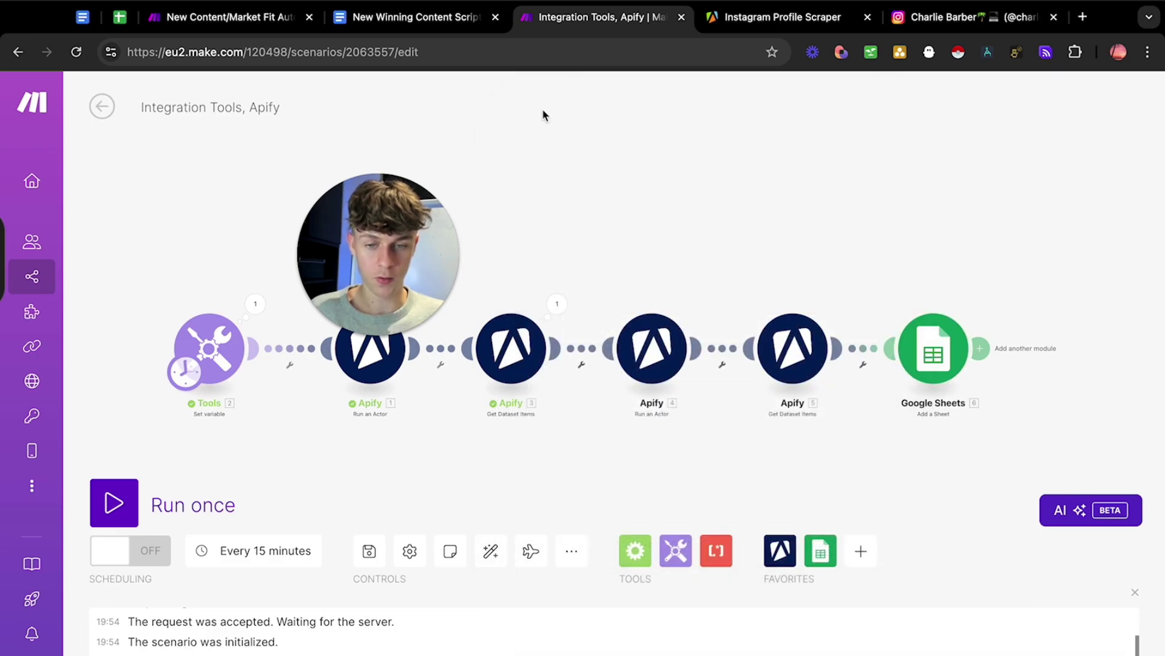
Step: Review the header cells in the Trending Content Topics spreadsheet, from Video URL through Caption, Views, Likes, Comments and Hashtags to Audio
left_click(119, 17)
left_click(78, 214)
left_click(257, 214)
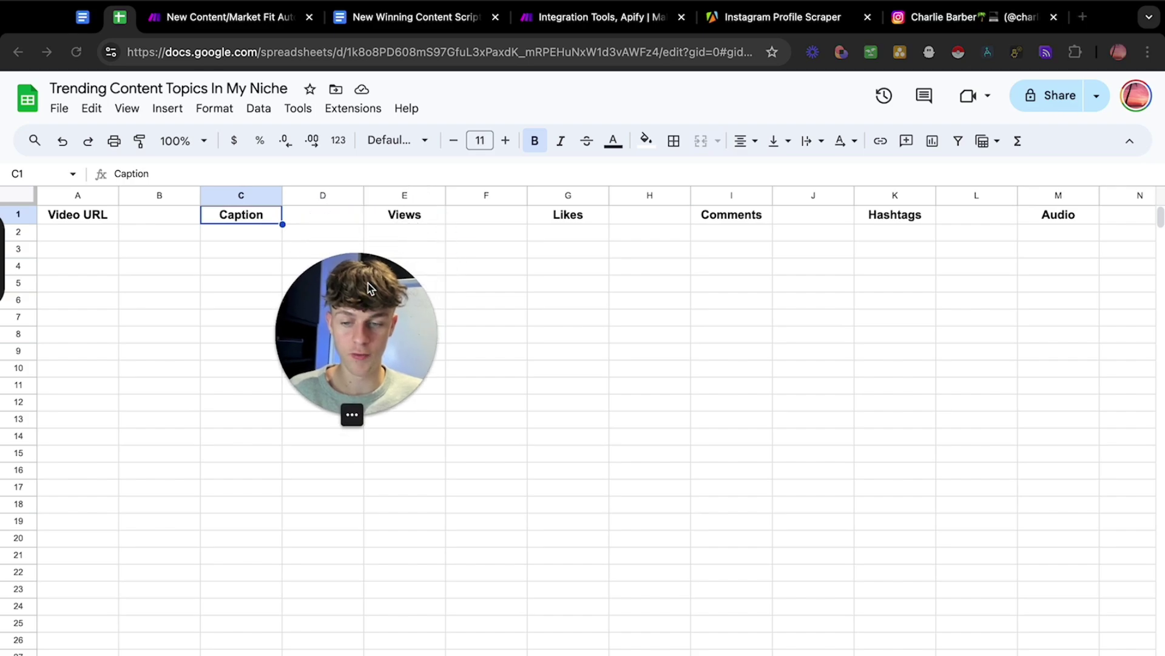
left_click(405, 217)
left_click(588, 218)
left_click(731, 217)
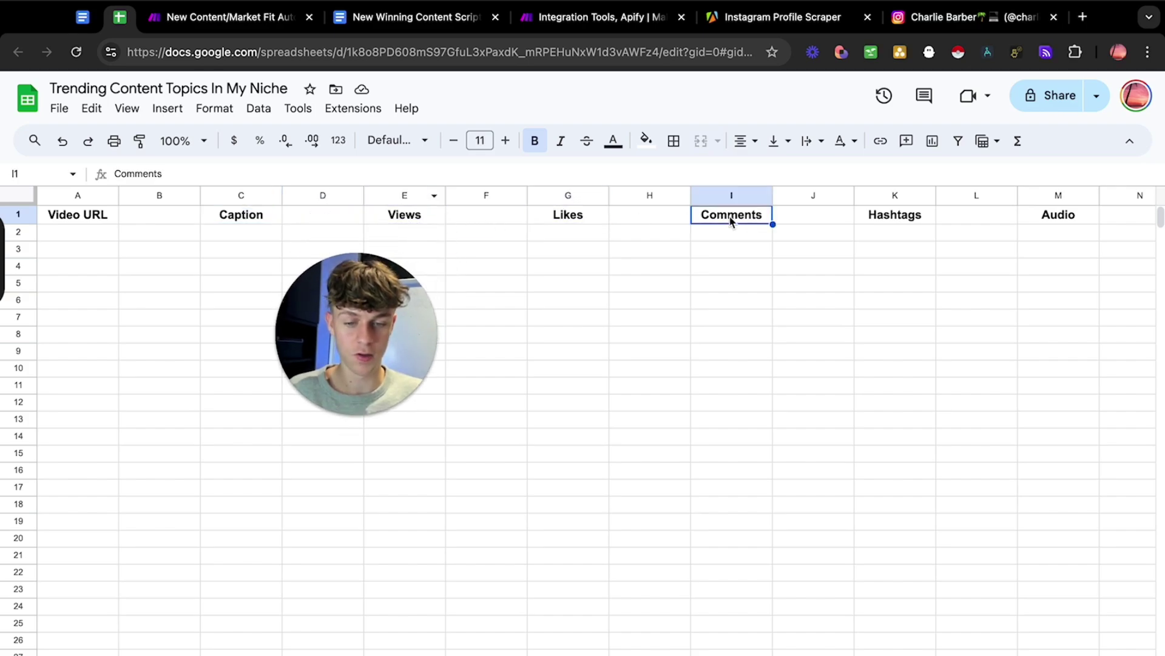
left_click(900, 218)
left_click(1075, 217)
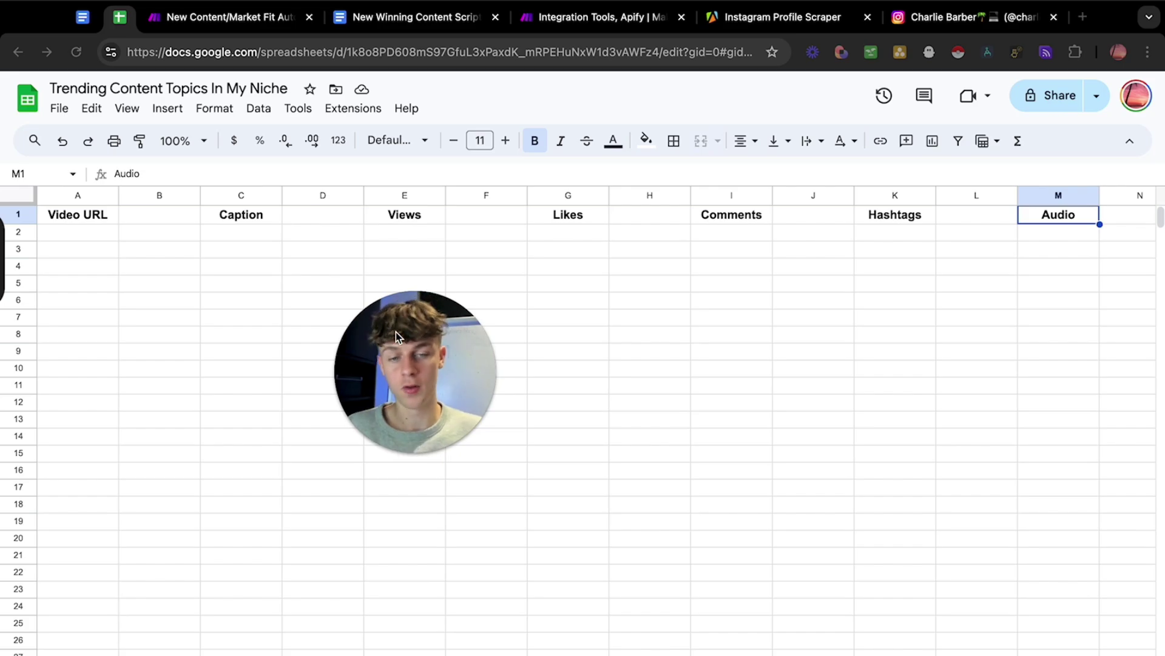
Step: Consult the New Content/Market Fit Automation scenario and add an OpenAI Create a Completion module after Google Sheets in the Integration Tools, Apify scenario
key("super+5")
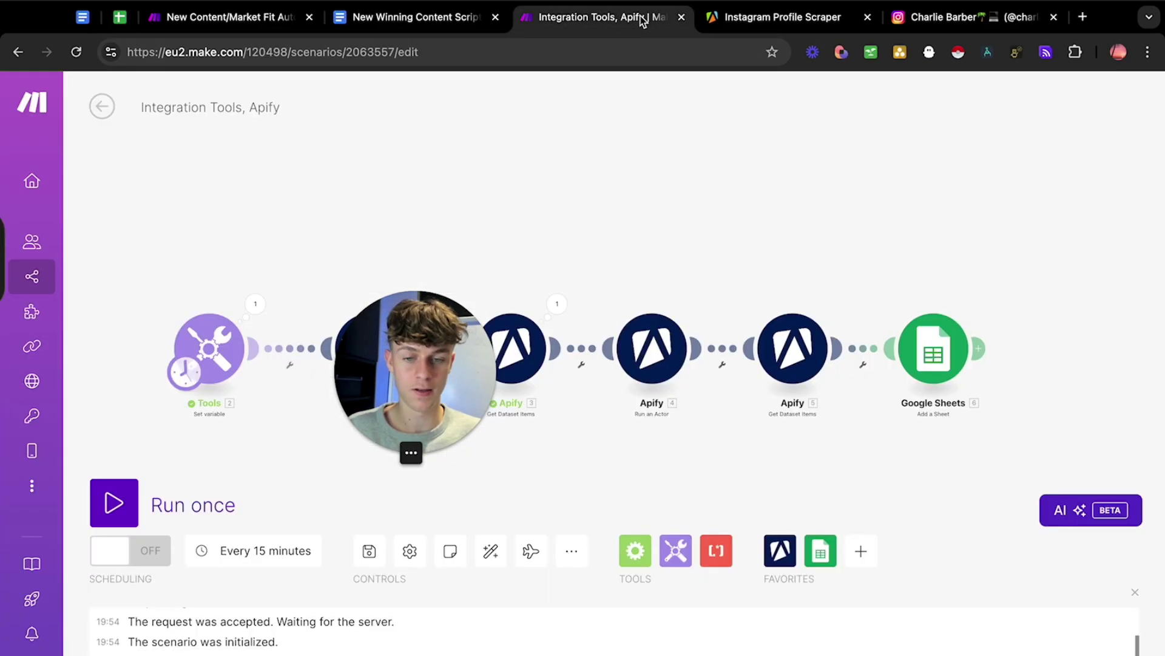
left_click(979, 348)
left_click(238, 15)
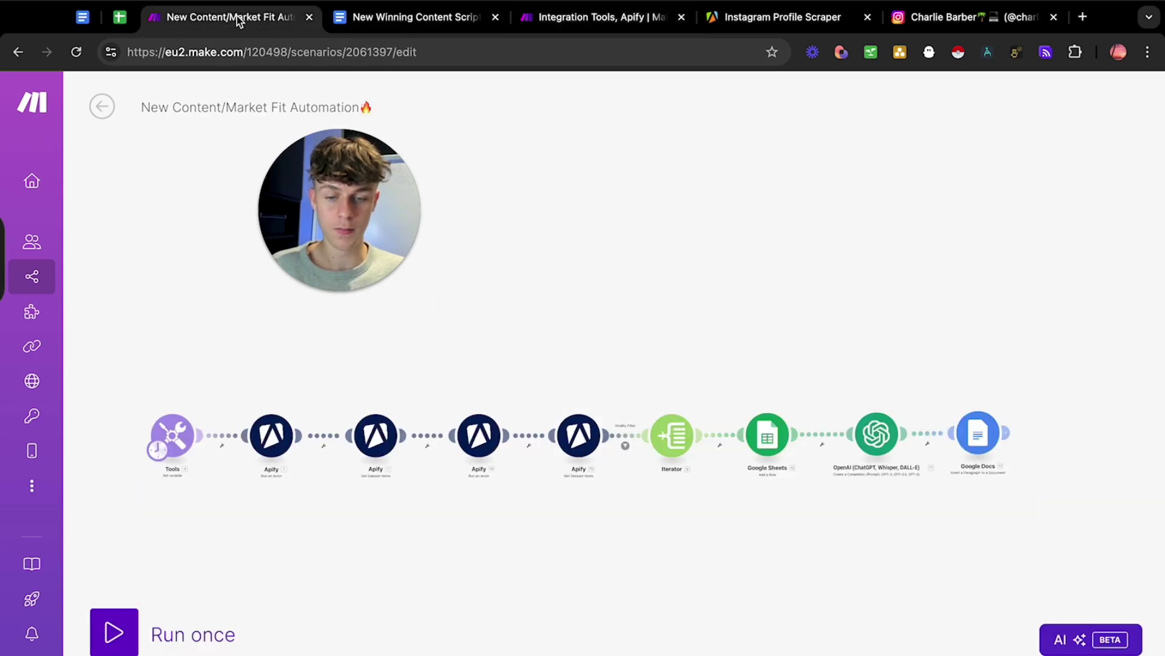
left_click(890, 440)
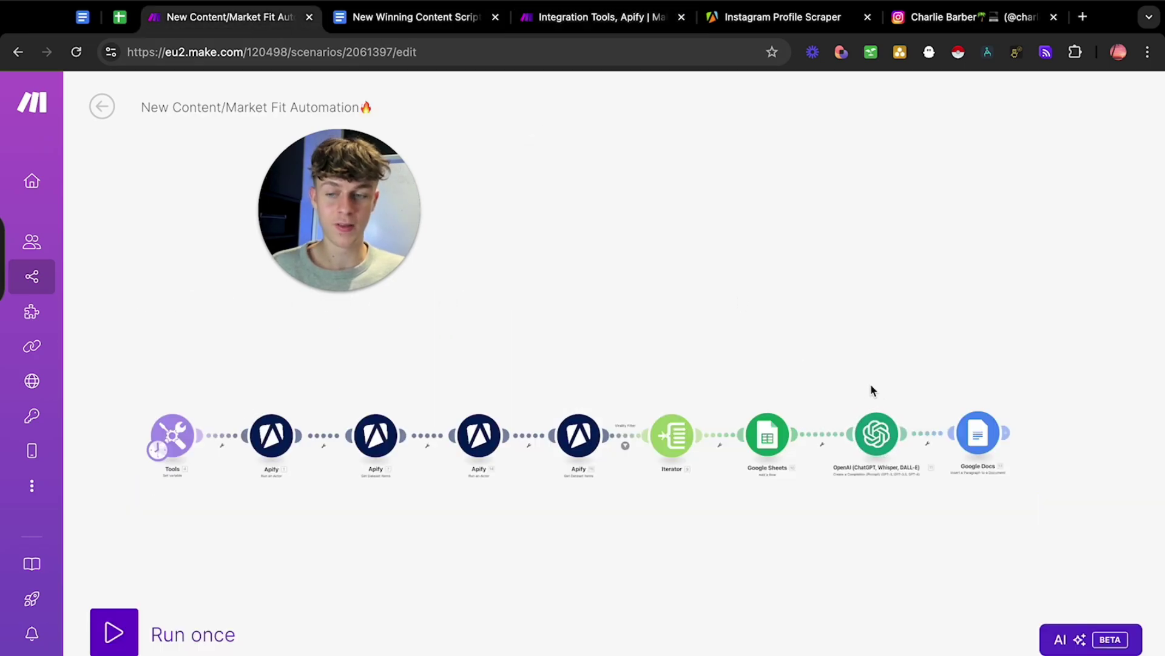
left_click(625, 20)
left_click(978, 301)
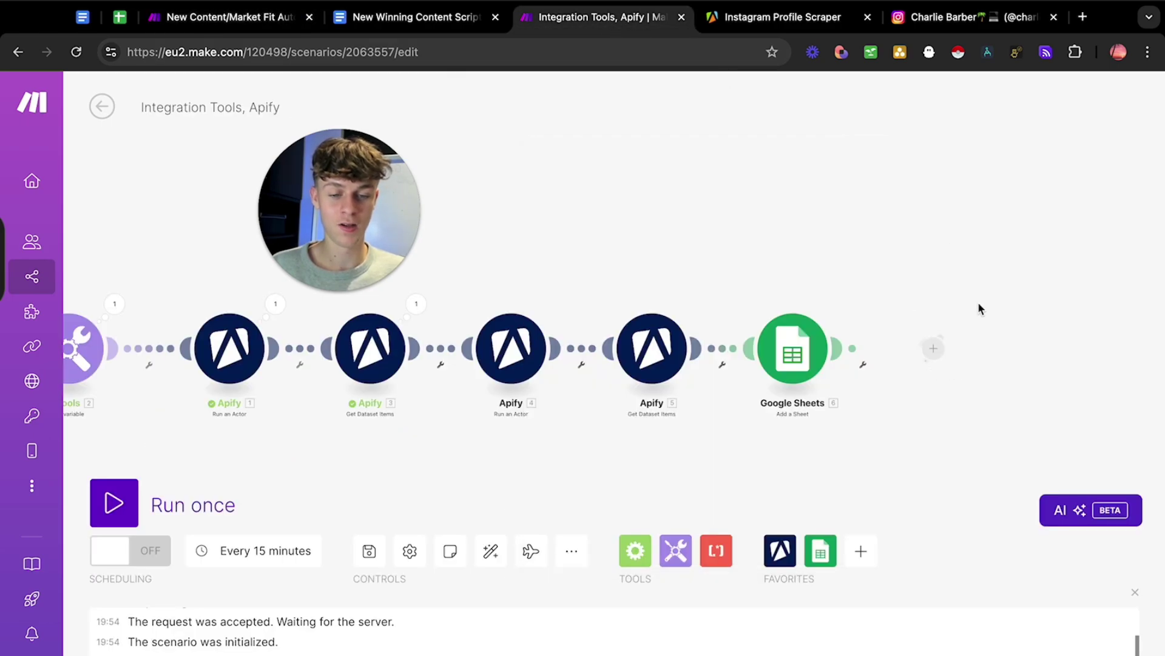
left_click(933, 347)
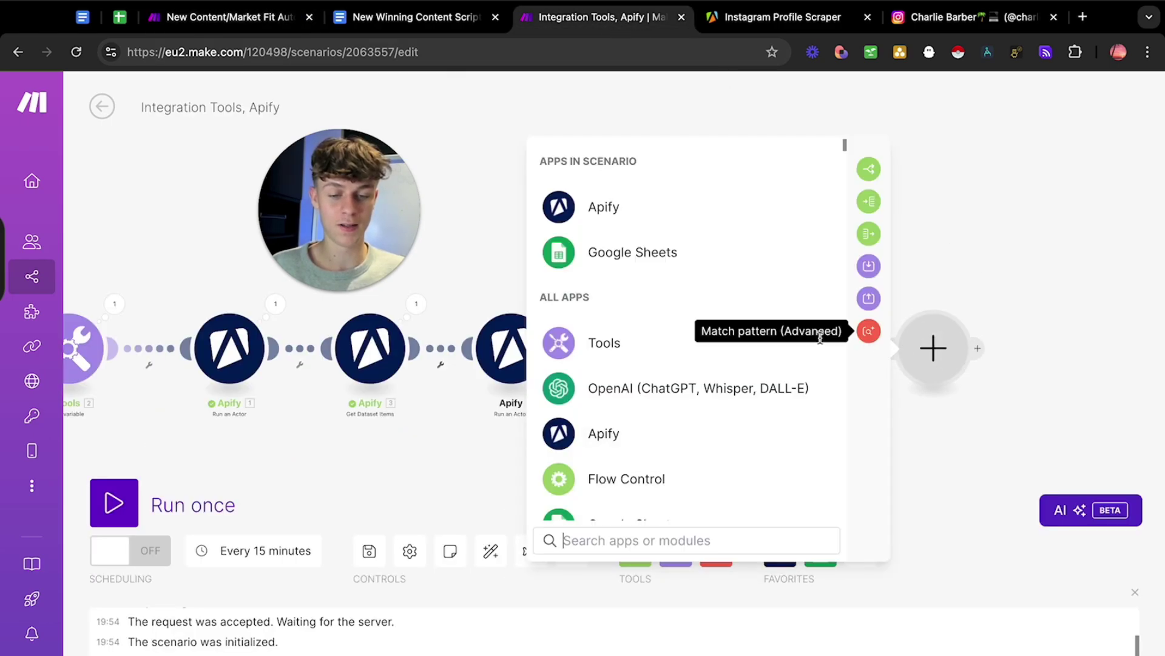
left_click(707, 393)
left_click(705, 407)
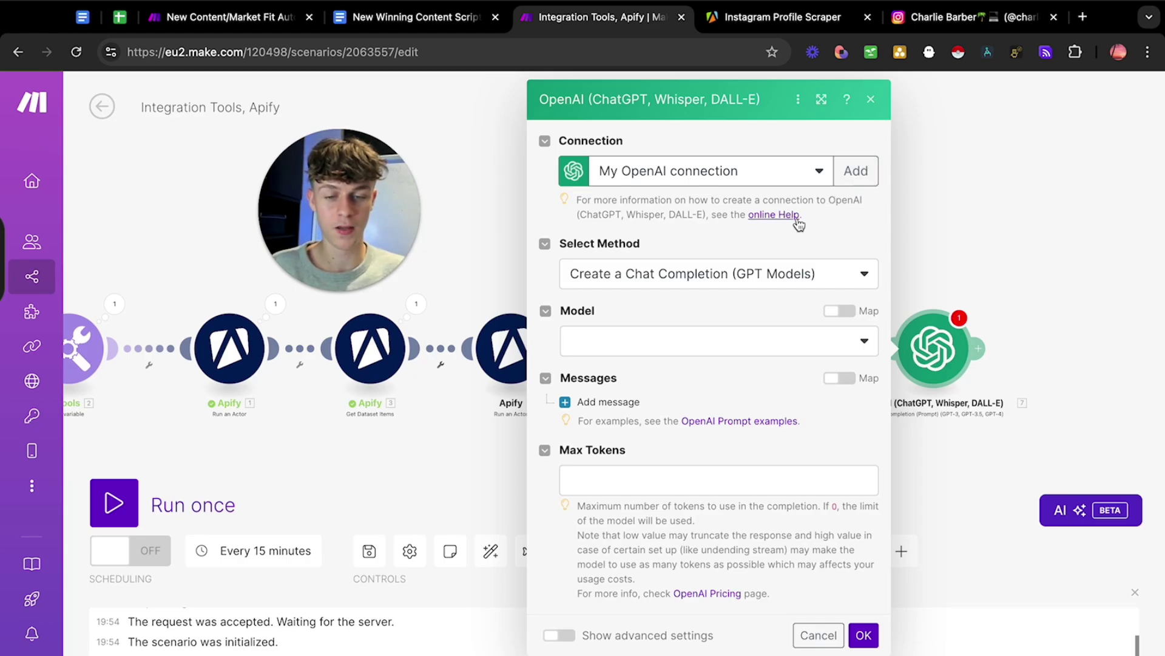
Step: Open Make's online help for the OpenAI app and review the instructions for connecting OpenAI to Make
left_click(773, 215)
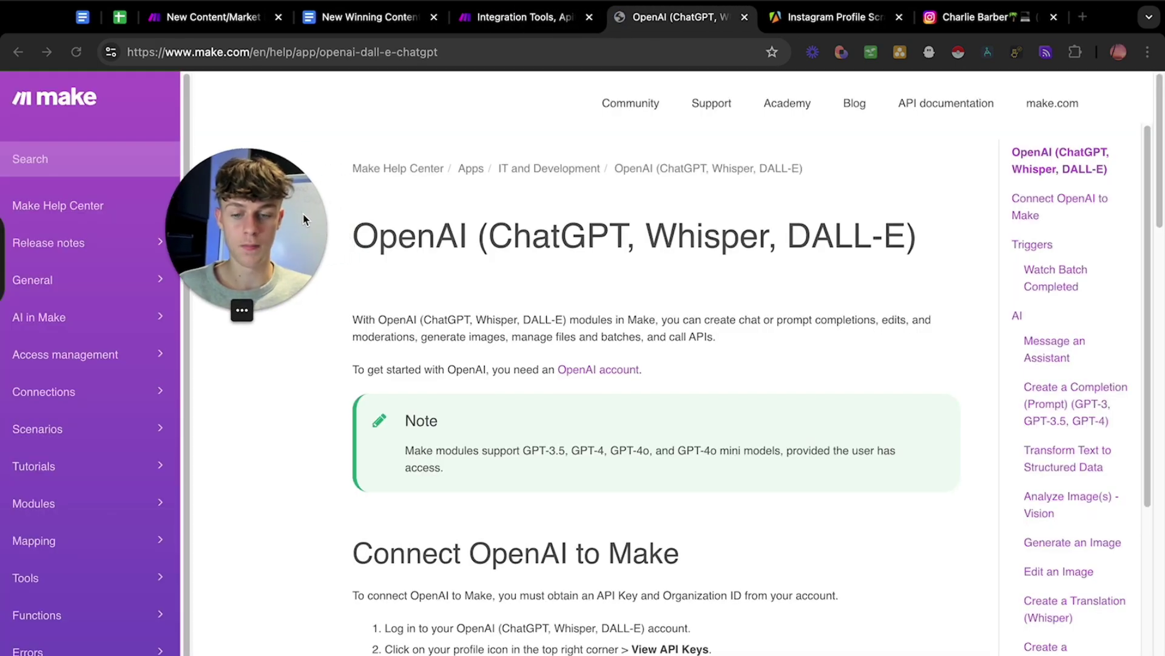
scroll(459, 243, "down", 7)
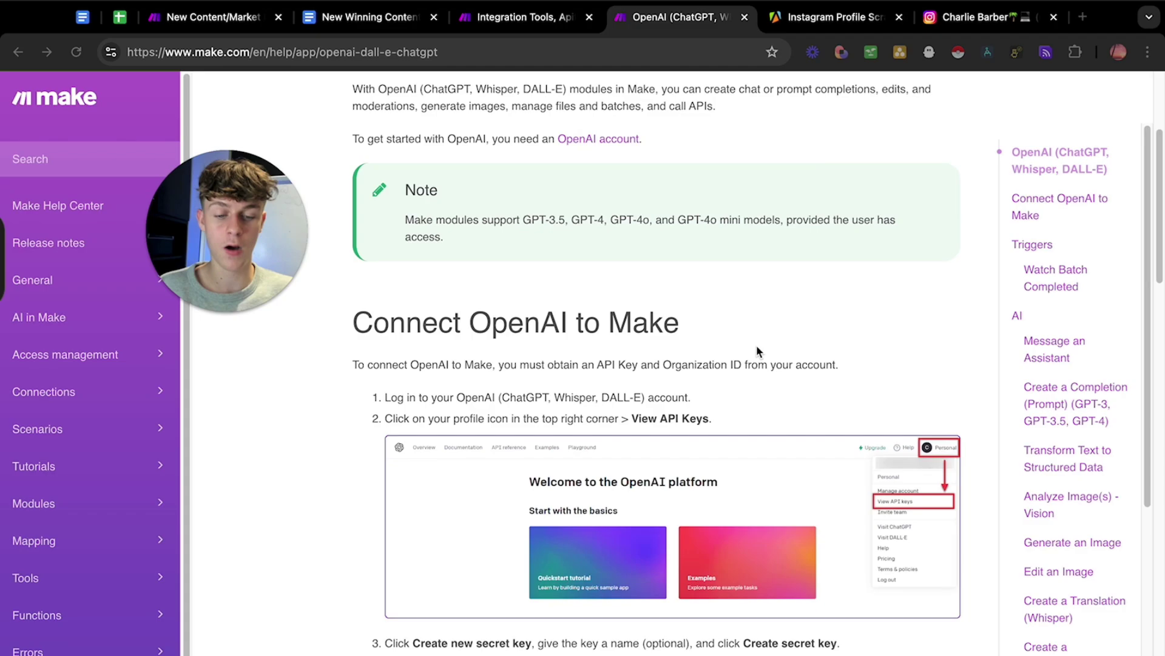
scroll(774, 390, "down", 5)
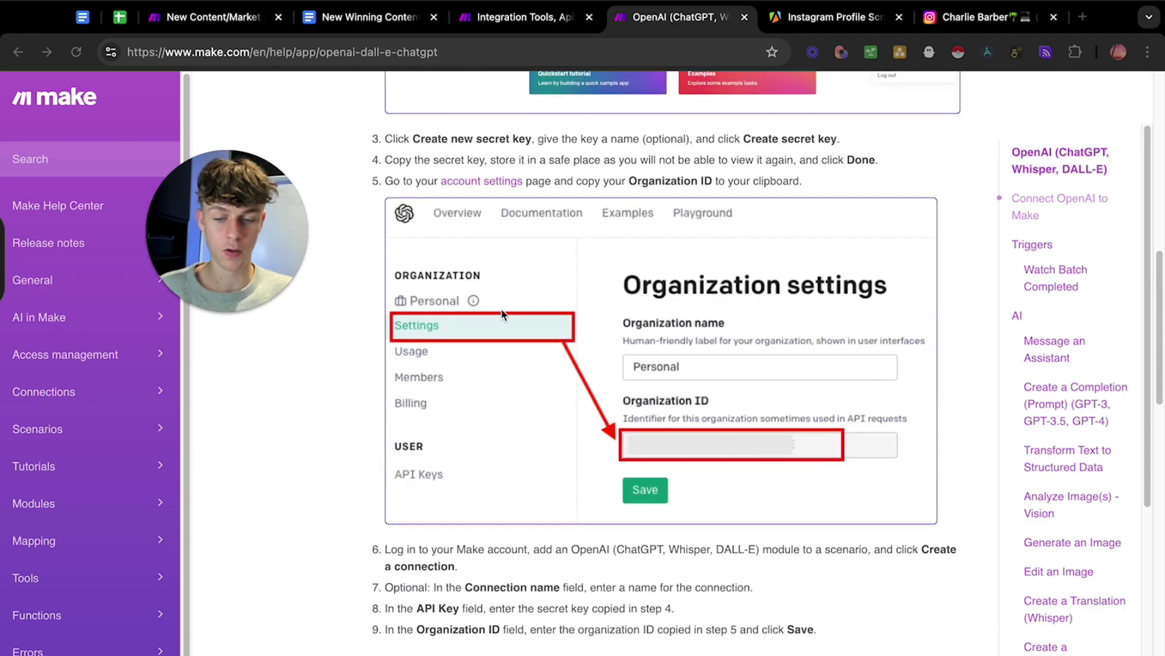
Step: Return to the Integration Tools, Apify scenario and set the OpenAI module's model to gpt-4o (system)
left_click(508, 23)
left_click(653, 338)
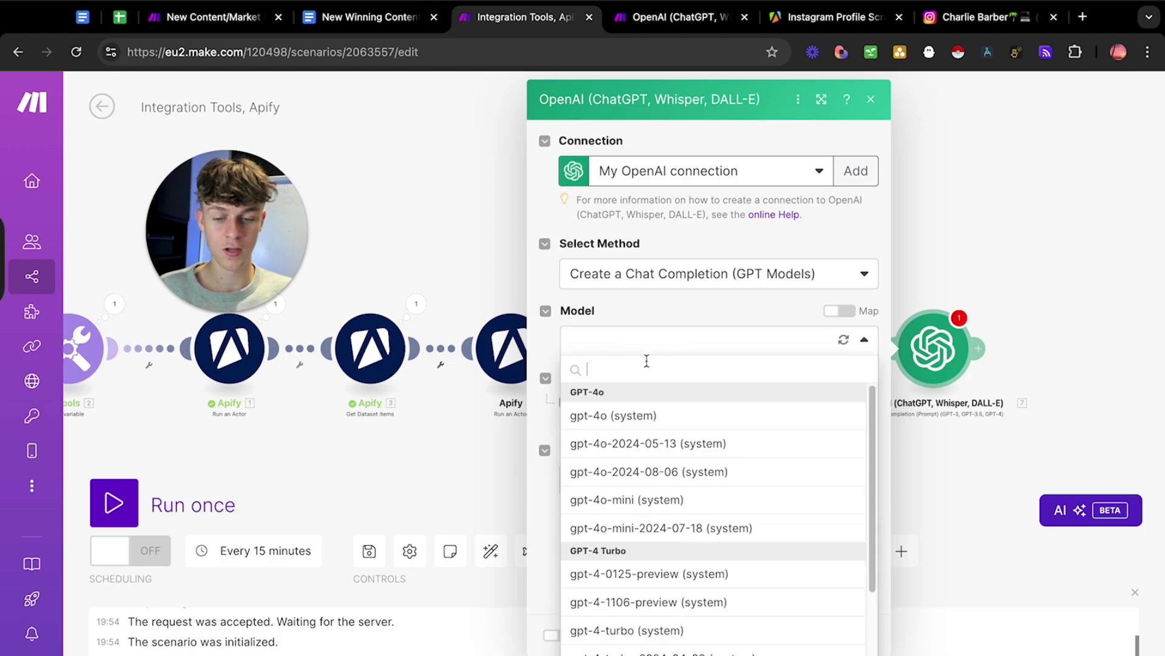
left_click(625, 418)
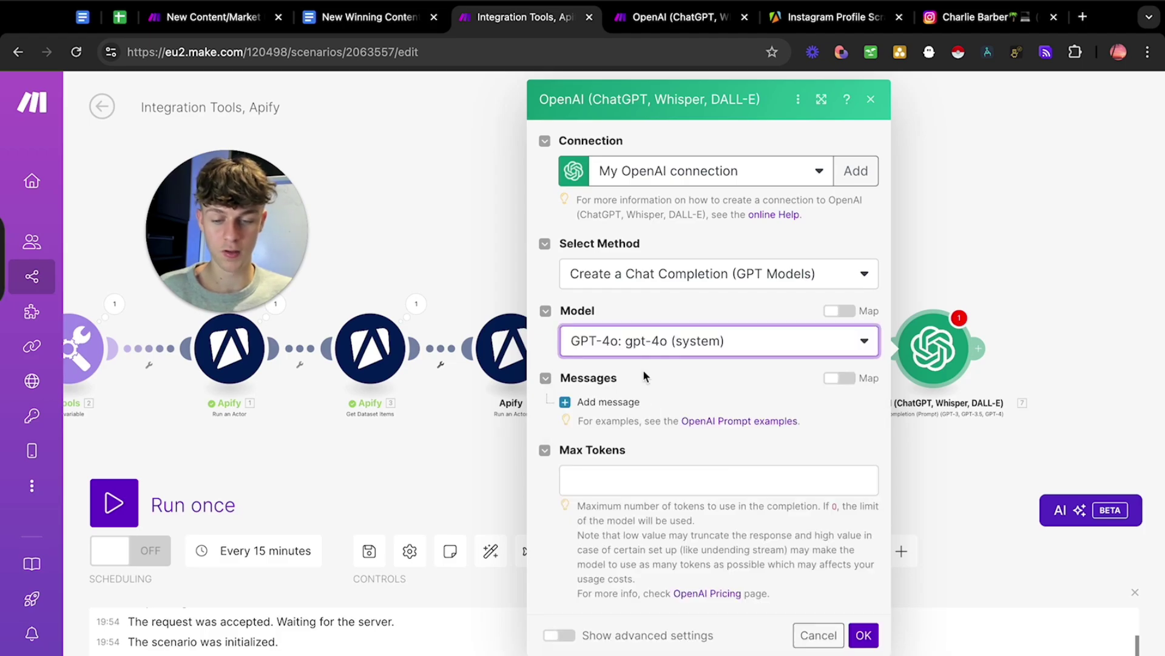
Step: Add a first message to the OpenAI module with the Assistant role and start editing its content
left_click(628, 402)
left_click(657, 456)
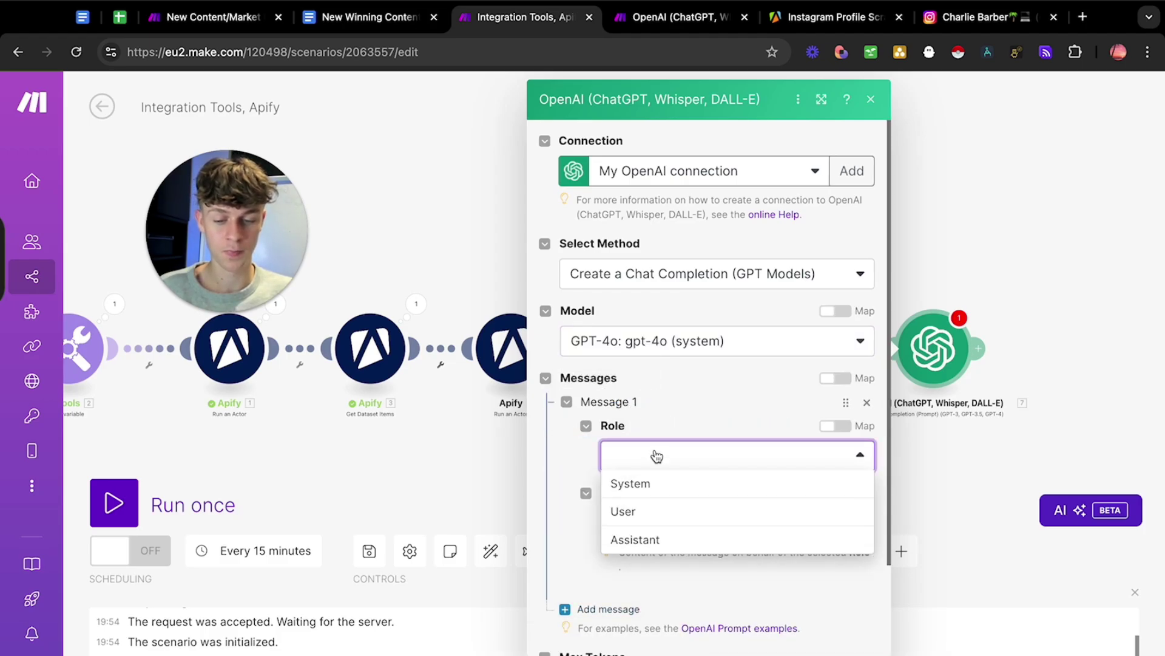
left_click(663, 540)
left_click(677, 522)
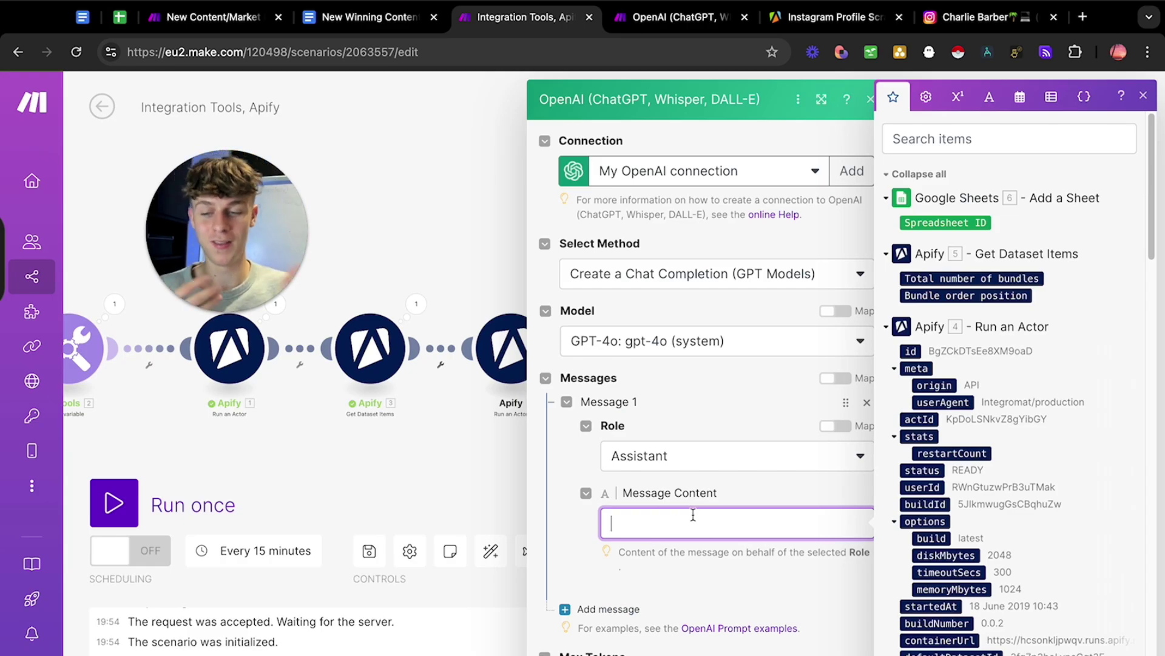
Step: Consult the New Content/Market Fit Automation scenario and read the opening instructions of its OpenAI prompt about creating 30 content scripts
left_click(212, 16)
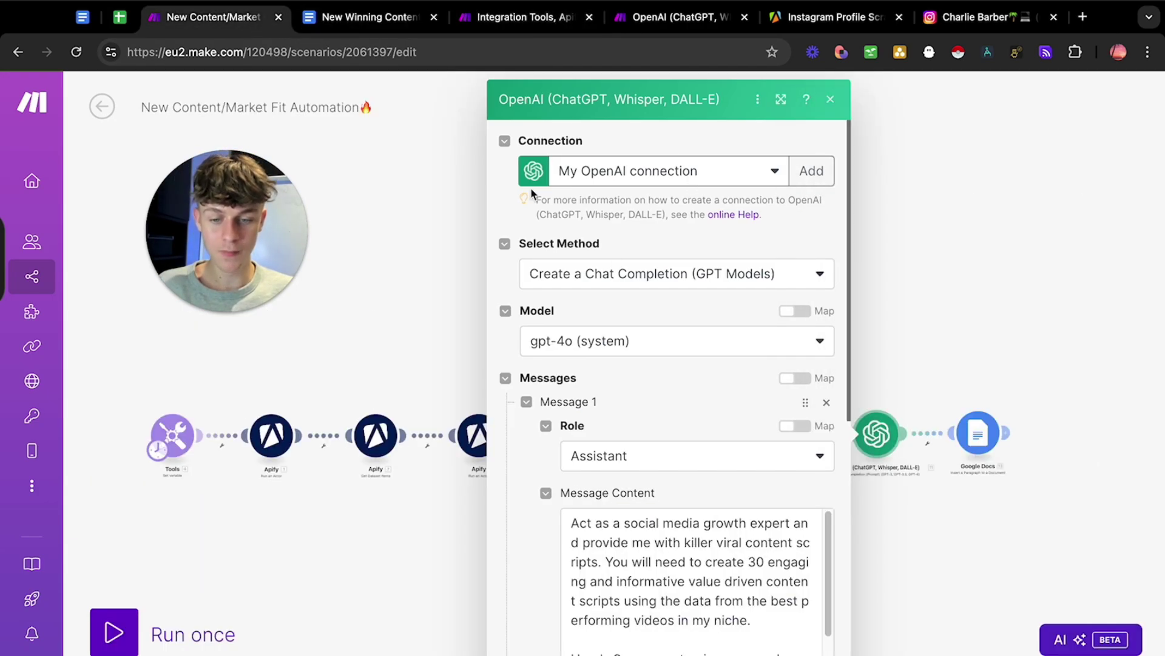
scroll(607, 474, "down", 2)
scroll(641, 442, "down", 10)
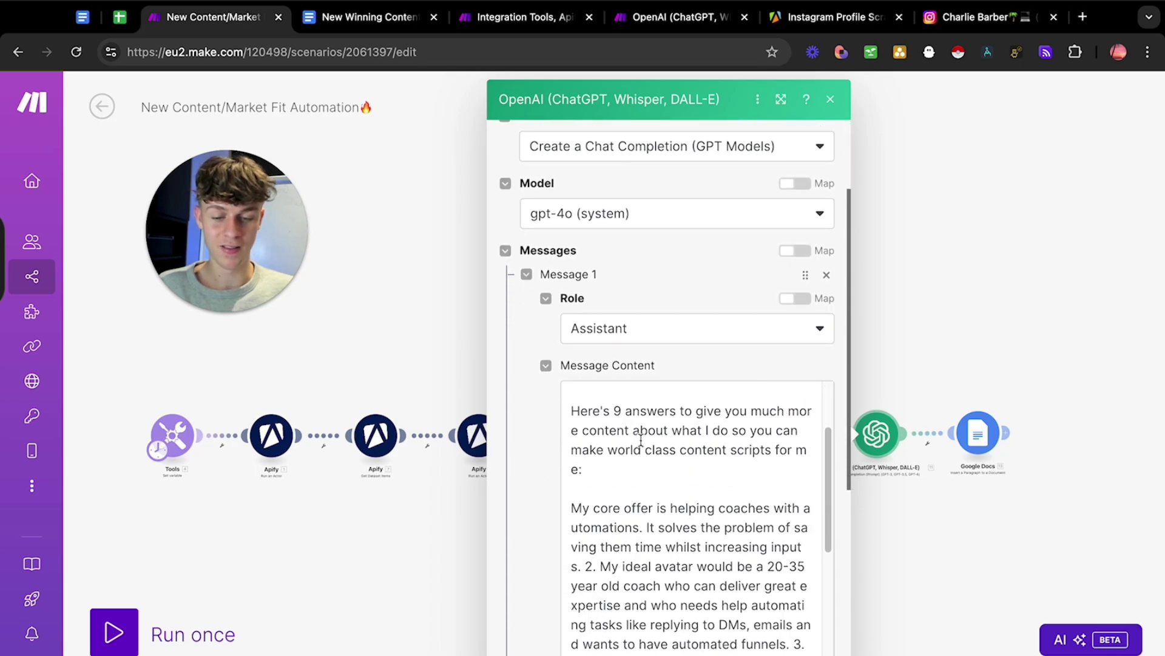
scroll(515, 454, "down", 4)
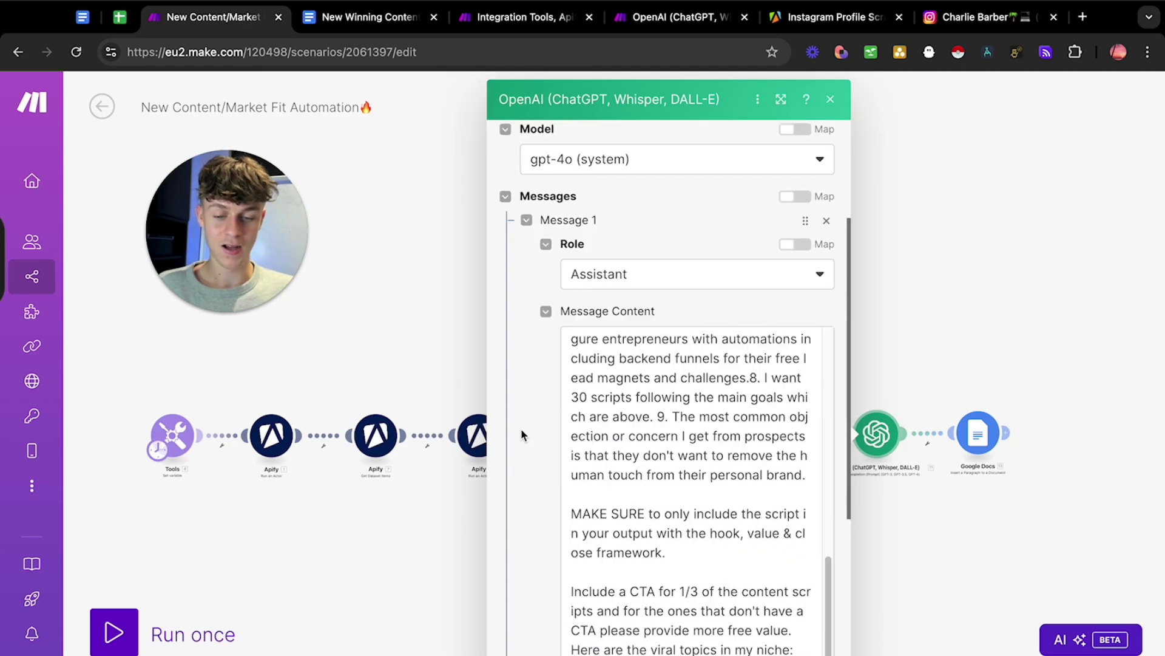
scroll(660, 378, "up", 10)
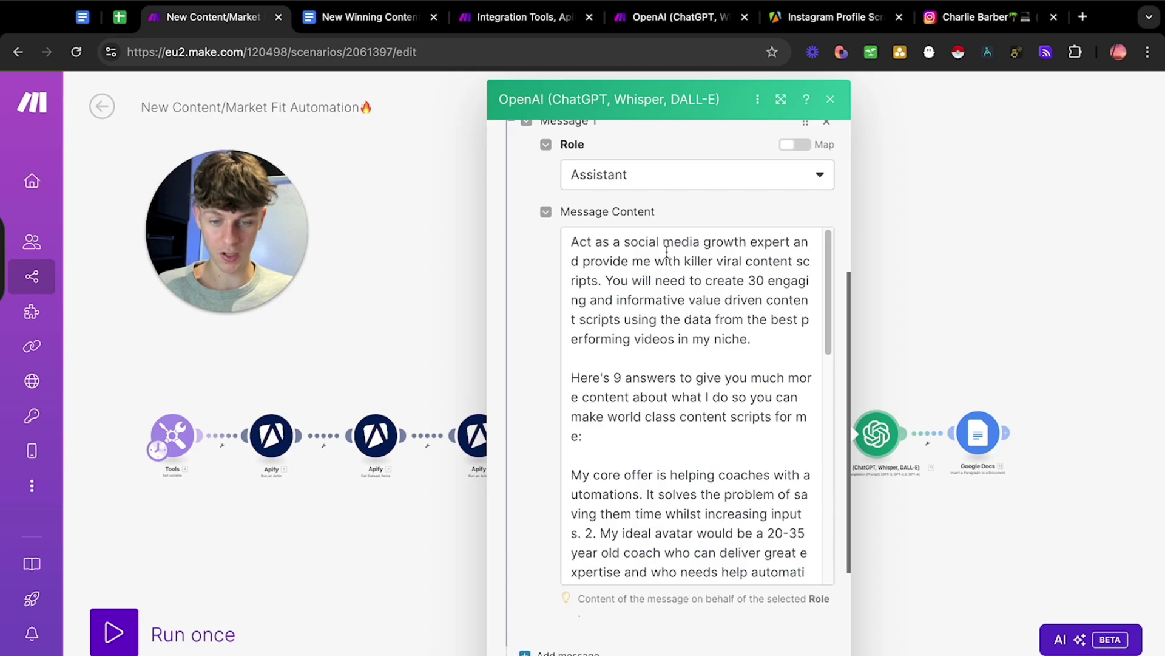
left_click_drag(573, 241, 586, 241)
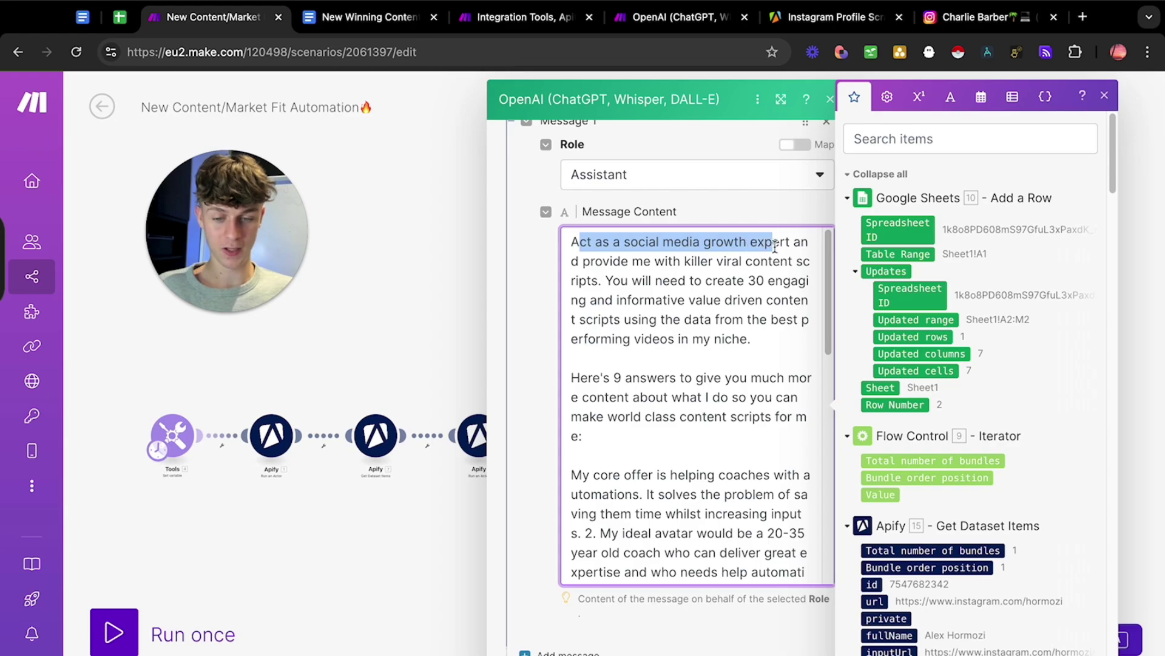
left_click(587, 262)
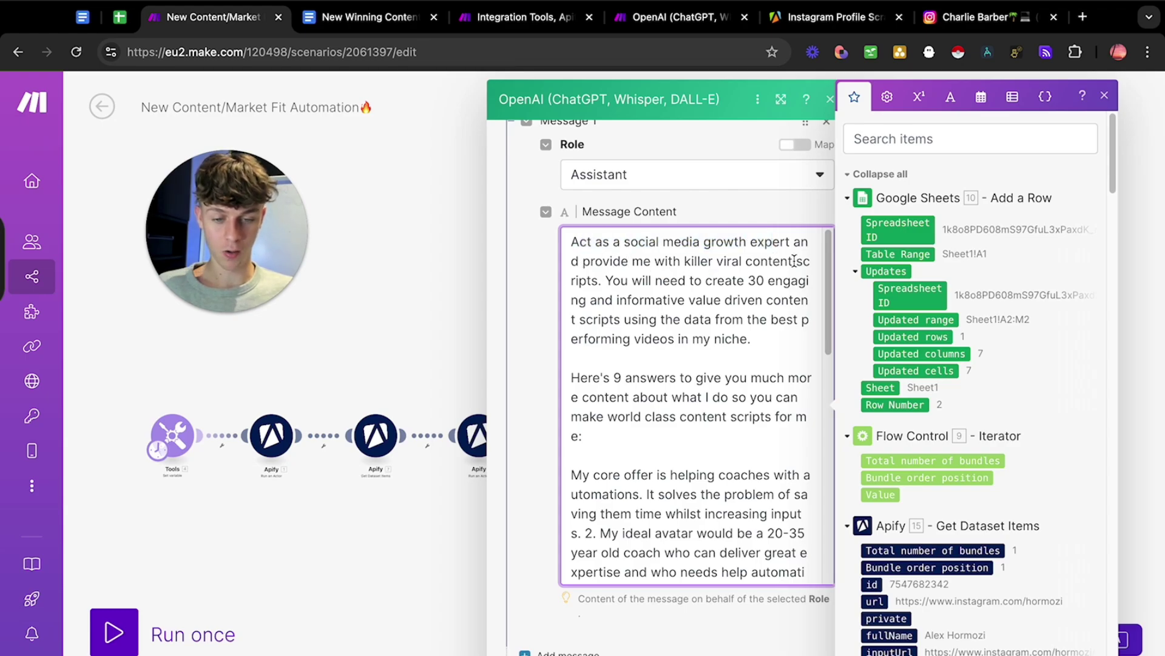
left_click_drag(613, 280, 757, 280)
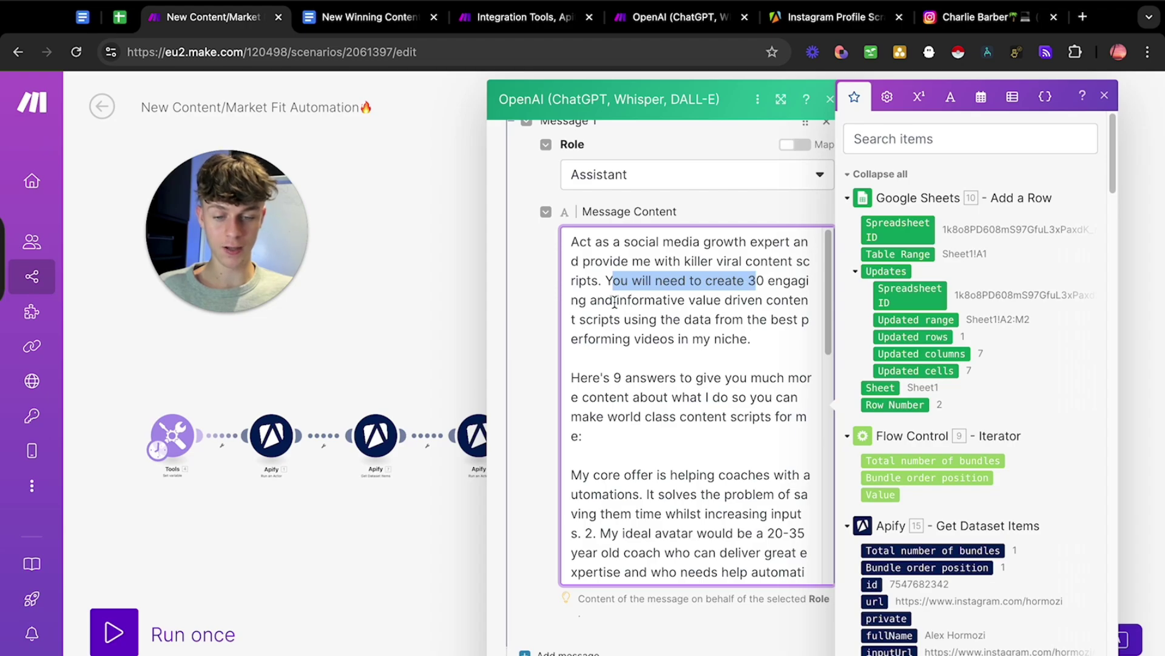
left_click_drag(607, 300, 747, 310)
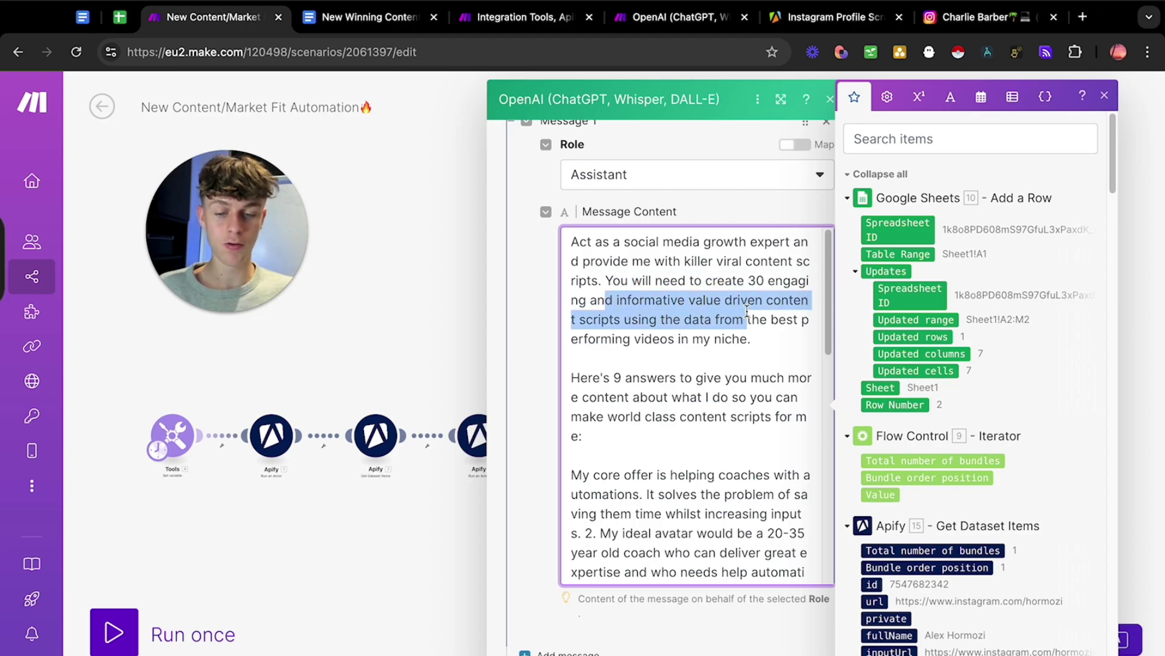
left_click(716, 315)
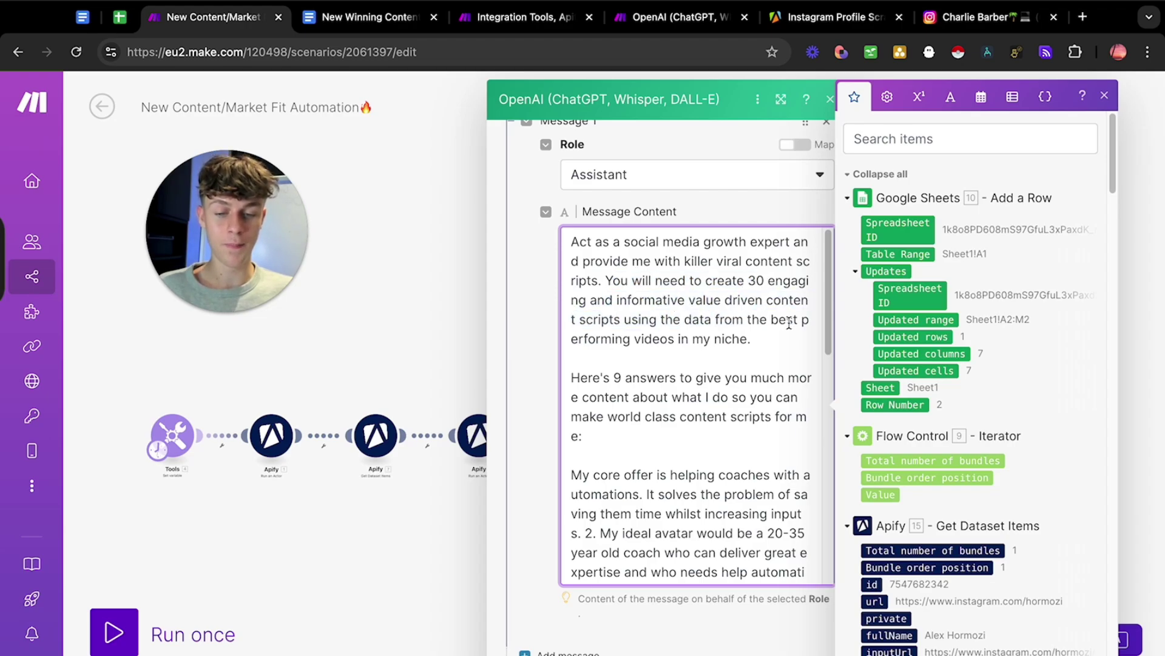
left_click(783, 346, "shift")
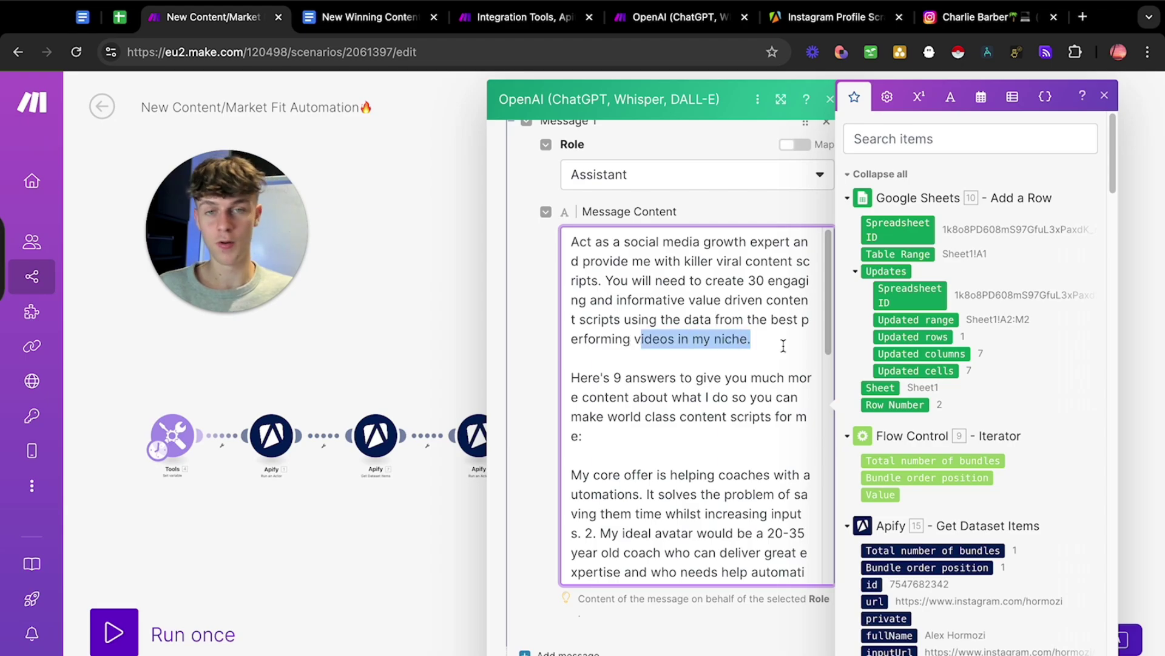
scroll(768, 330, "down", 2)
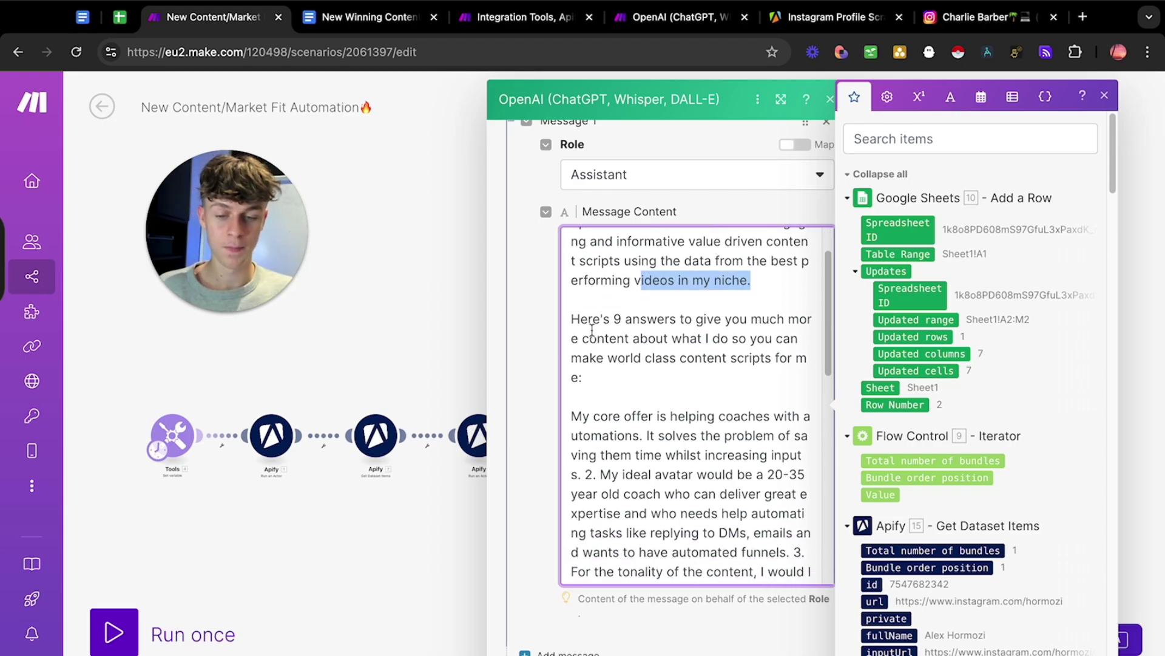
Step: Correct "content" to "context" in the prompt sentence beginning "Here's 9 answers to give you much more"
left_click_drag(581, 321, 681, 321)
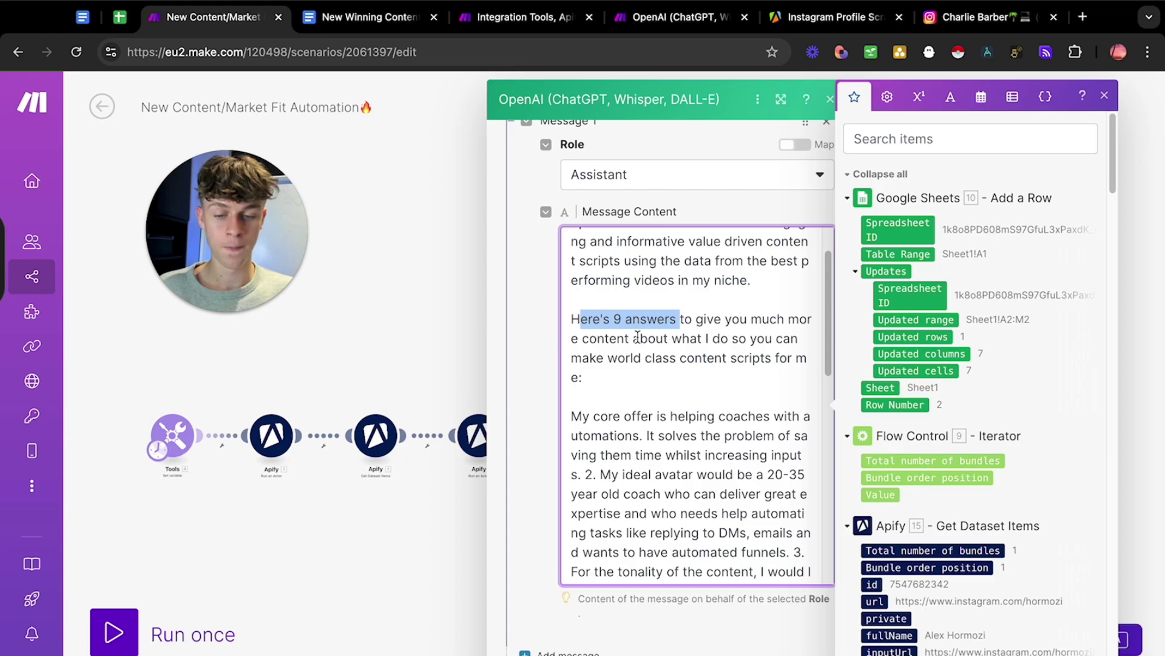
left_click(601, 341)
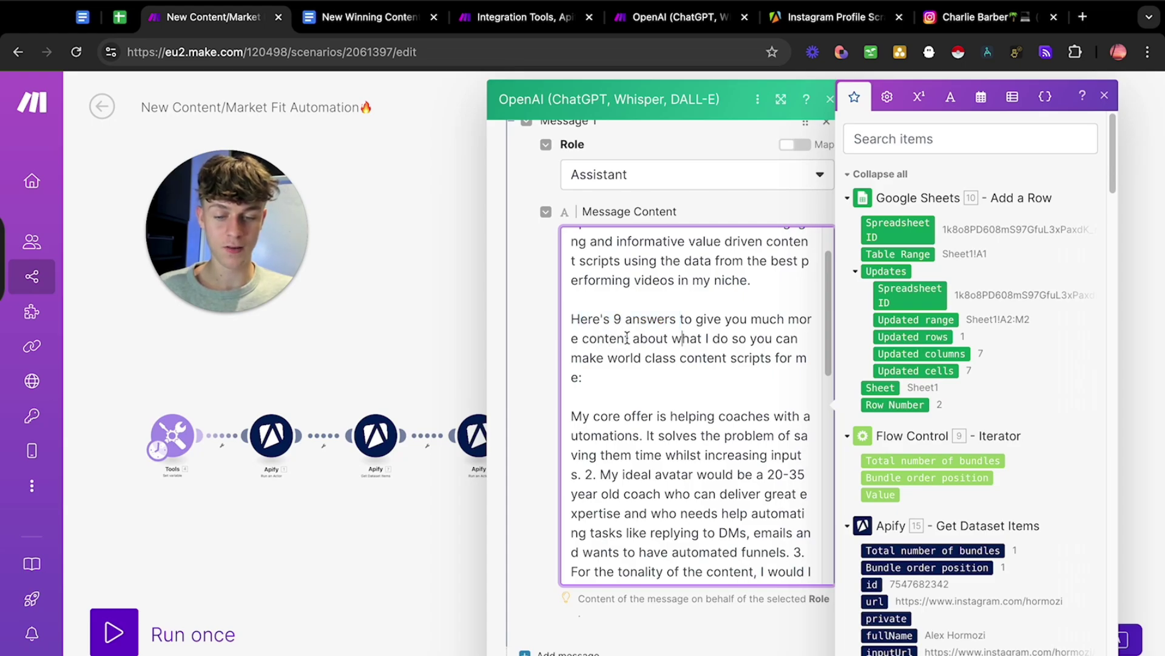
type("text")
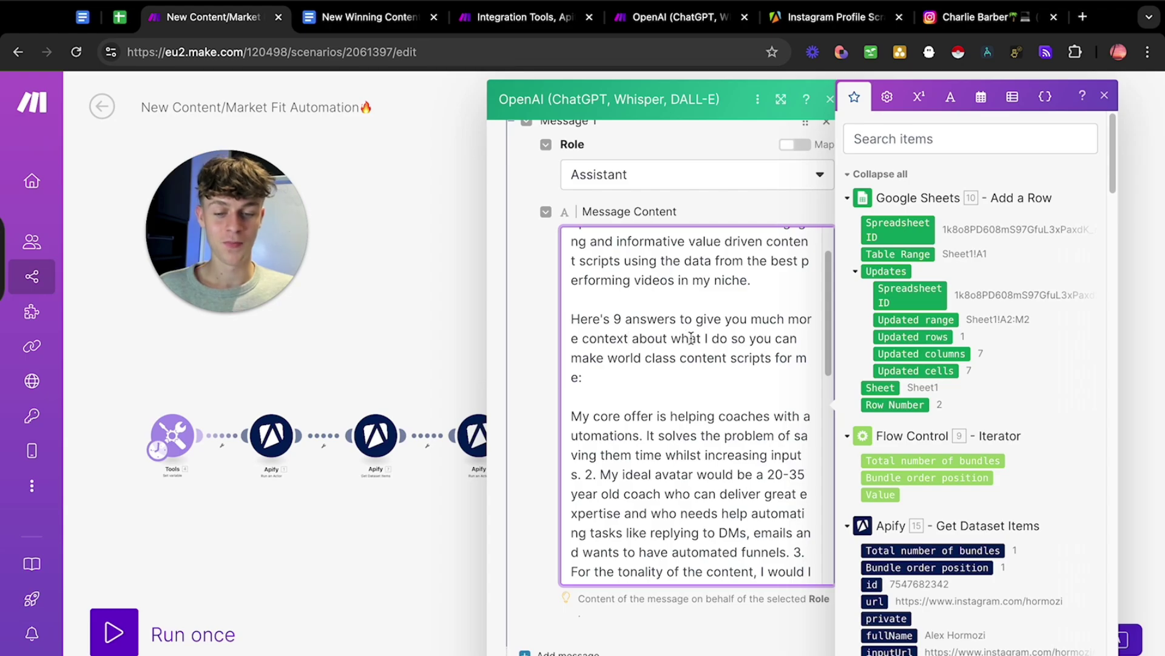
Step: Review the prompt's nine answers, from the core offer through the most common objection from prospects
left_click_drag(597, 359, 722, 358)
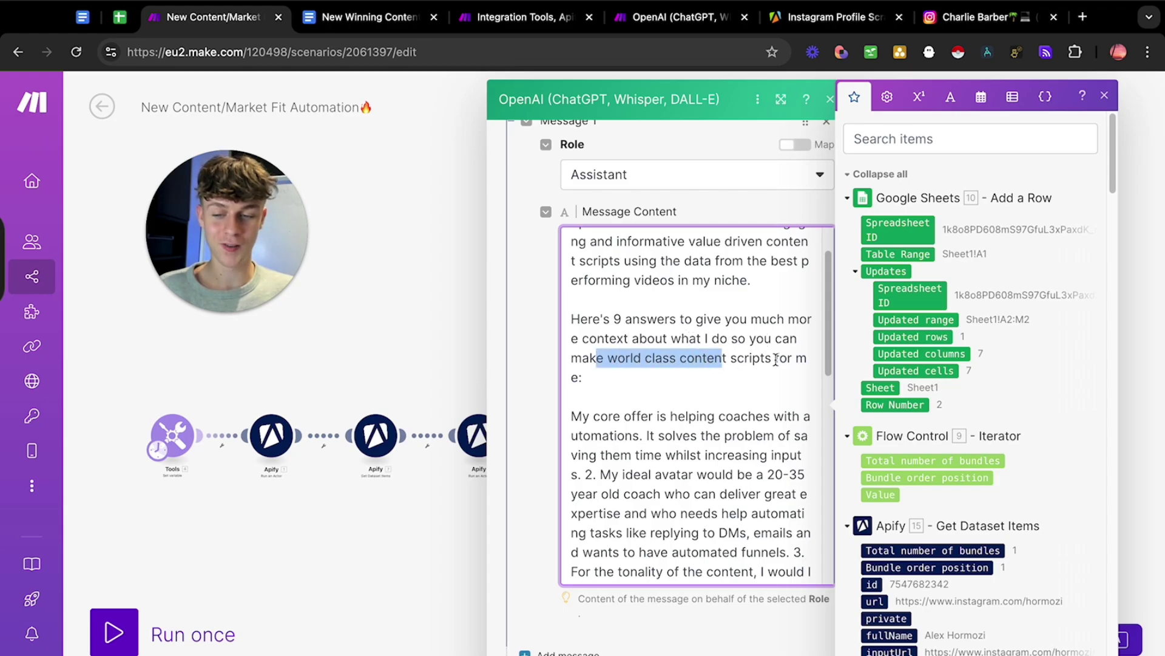
scroll(697, 356, "down", 1)
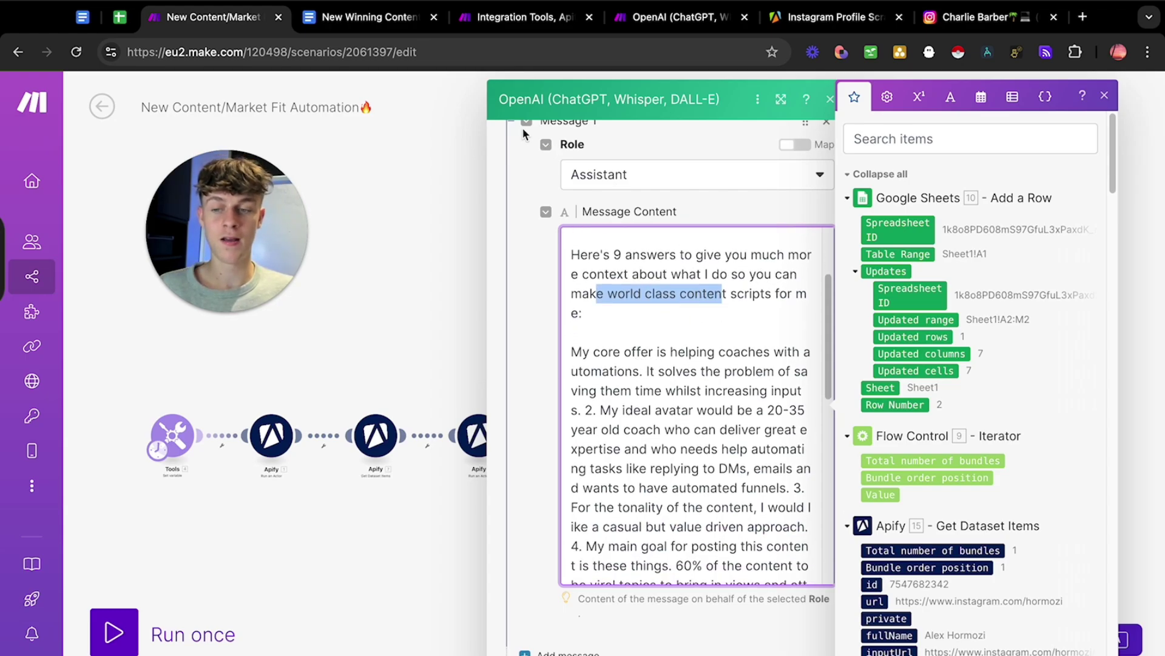
scroll(592, 352, "down", 3)
left_click_drag(581, 274, 797, 494)
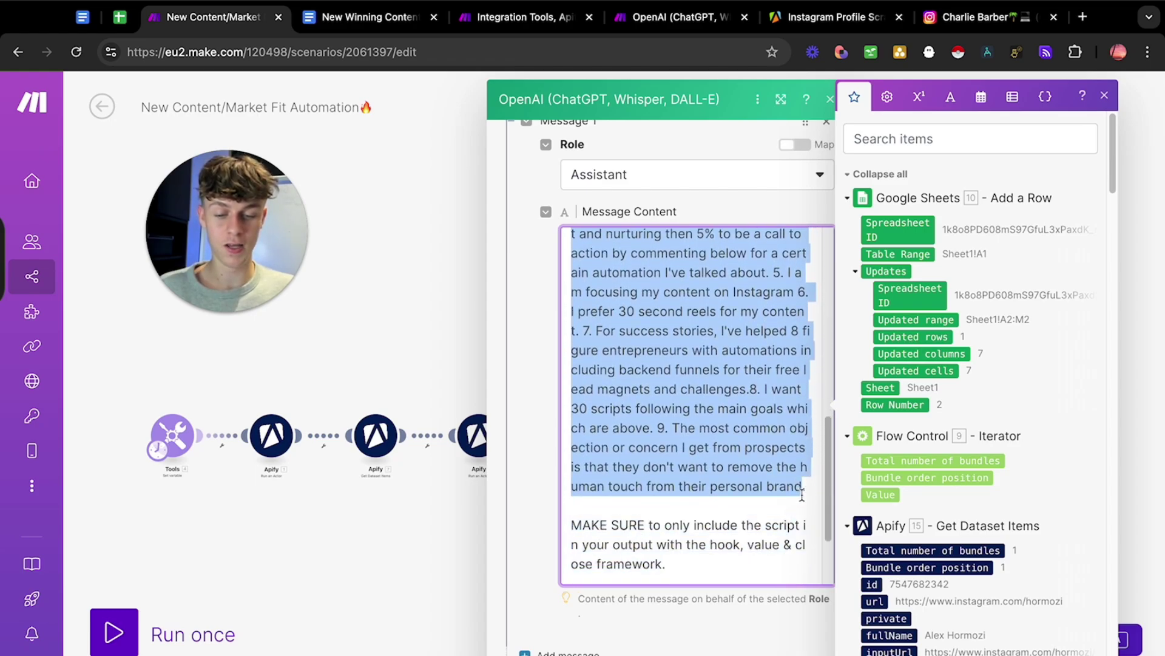
Step: Open the 9 Important Questions To Answer To Give ChatGPT document and read through its numbered questions
left_click(85, 18)
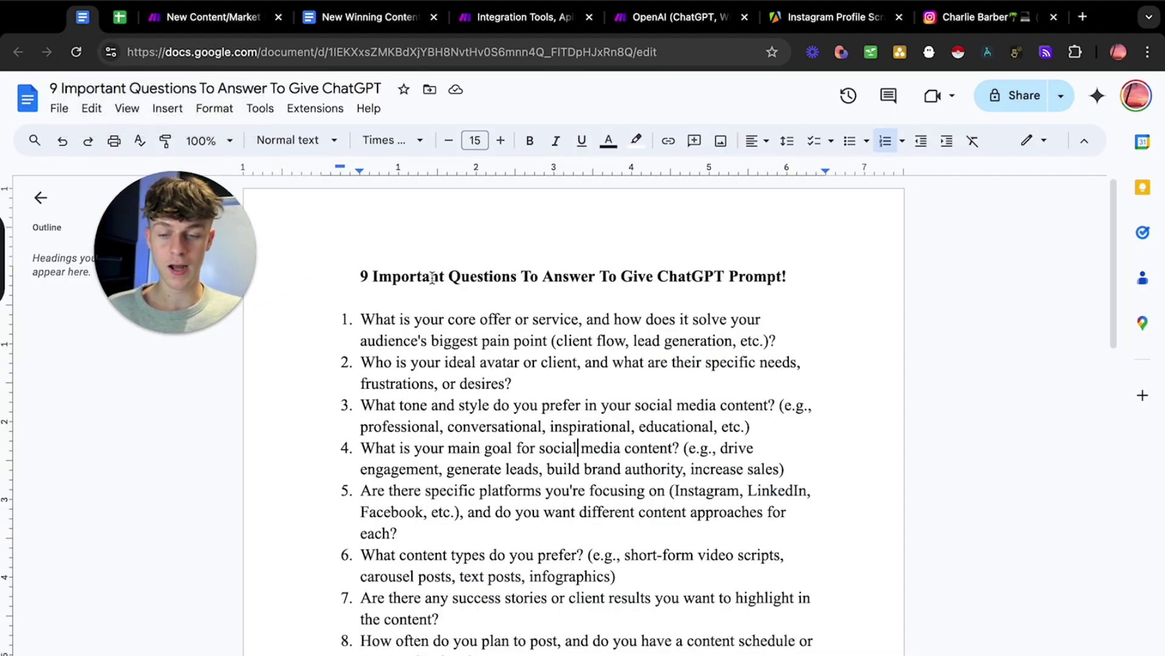
left_click_drag(362, 276, 564, 277)
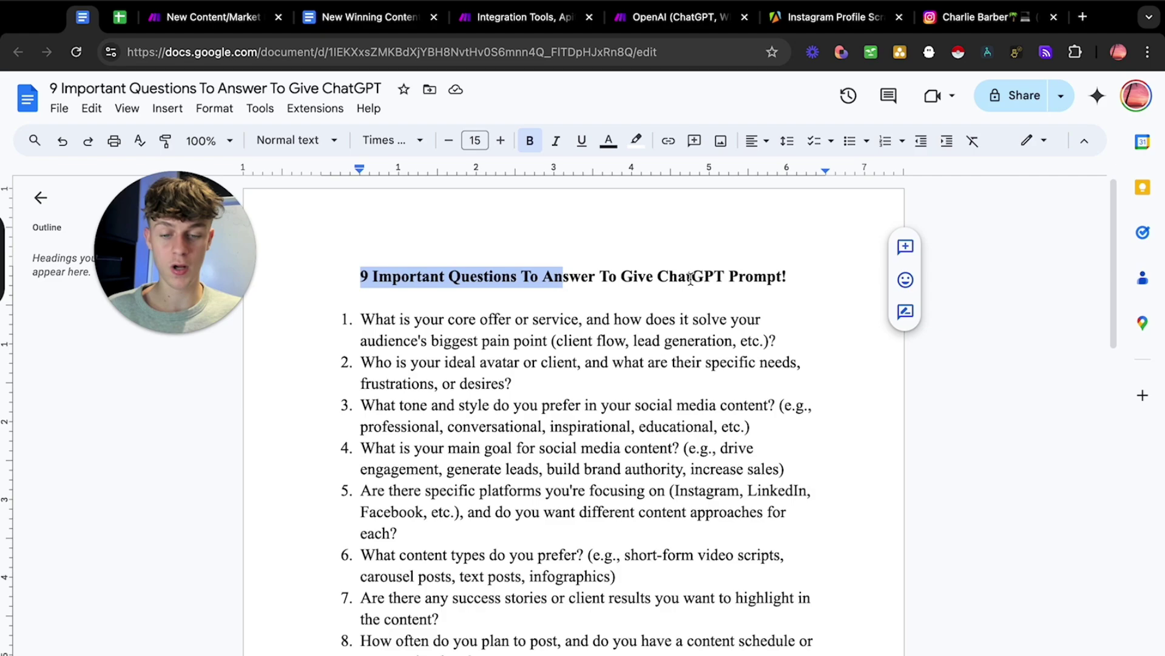
scroll(597, 313, "down", 1)
scroll(597, 313, "down", 1)
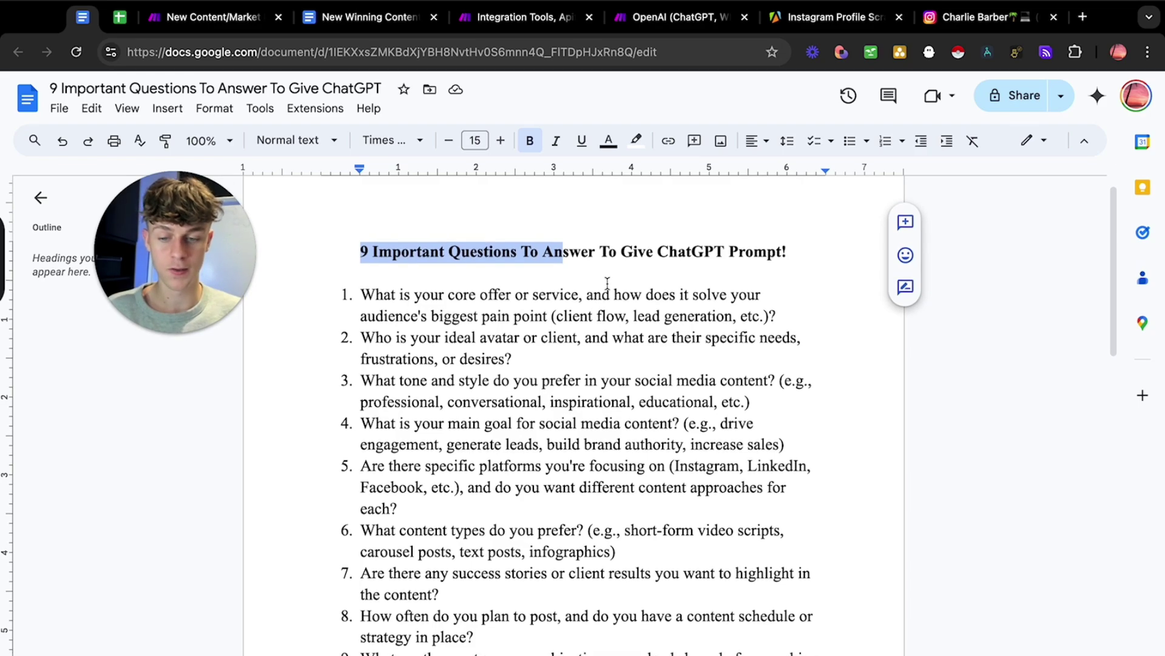
left_click_drag(361, 297, 821, 653)
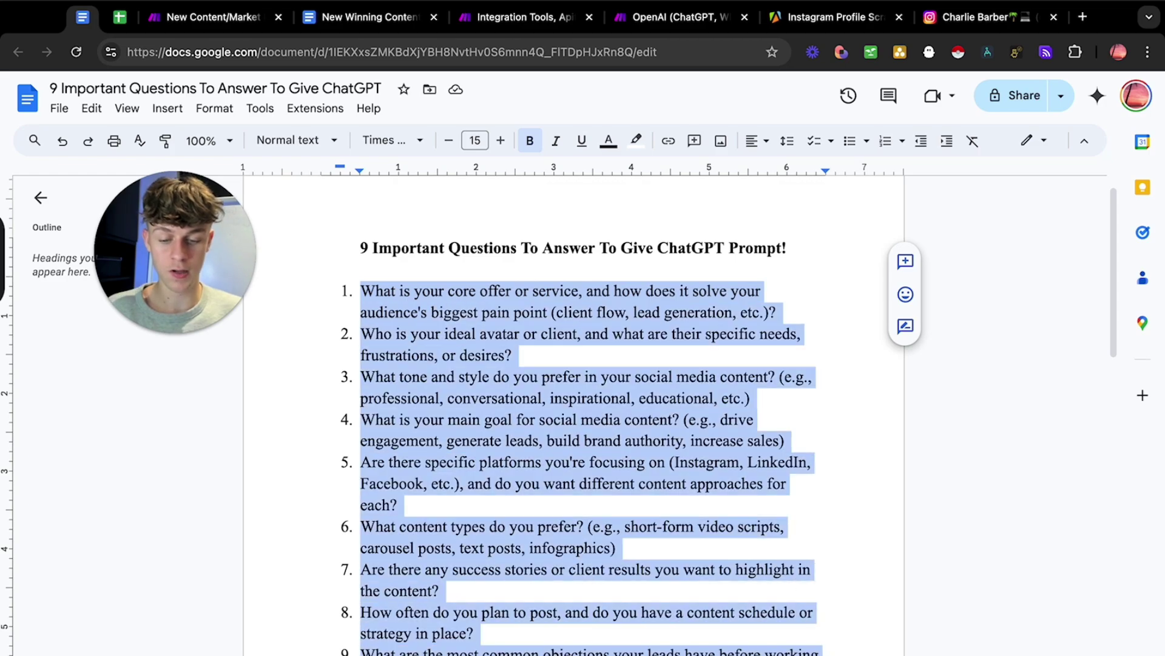
left_click(822, 652)
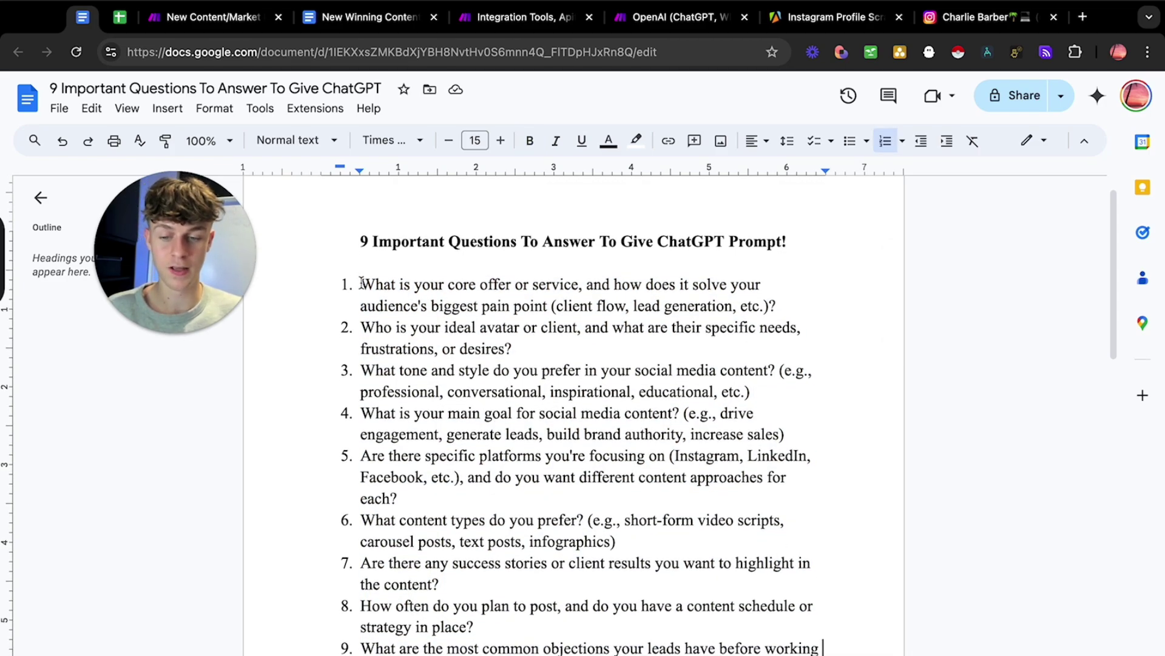
left_click_drag(360, 283, 745, 371)
left_click(745, 370)
Step: Return to the New Content/Market Fit Automation scenario and check the nine answers in its prompt again
left_click(669, 18)
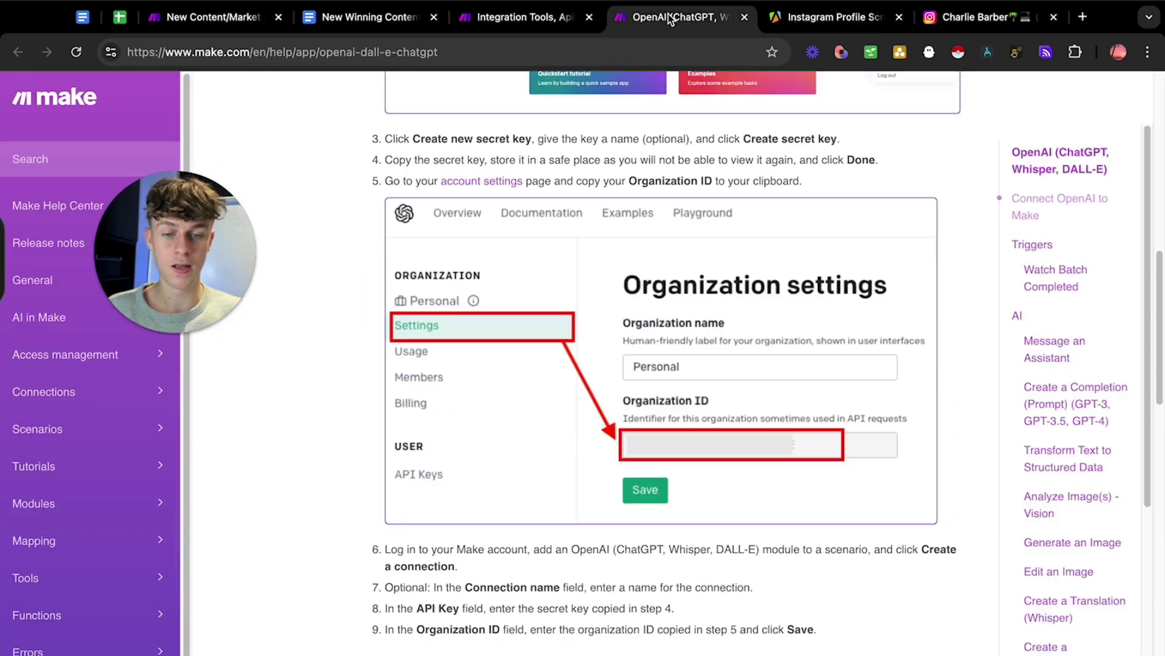
left_click(497, 18)
left_click(203, 20)
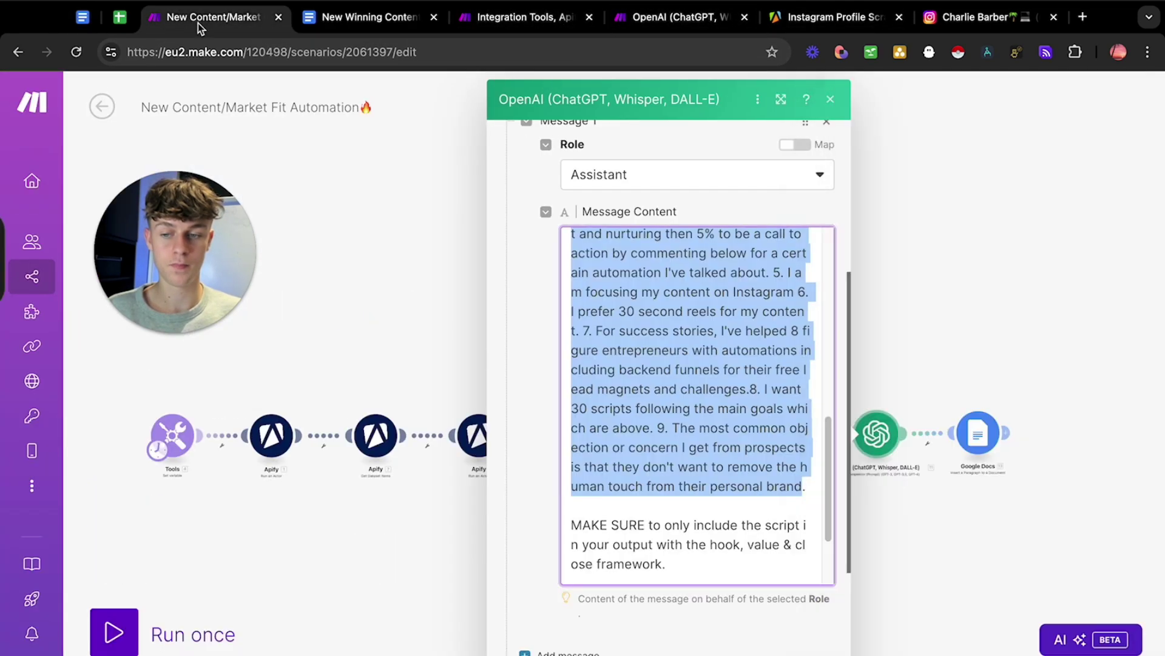
scroll(596, 337, "up", 5)
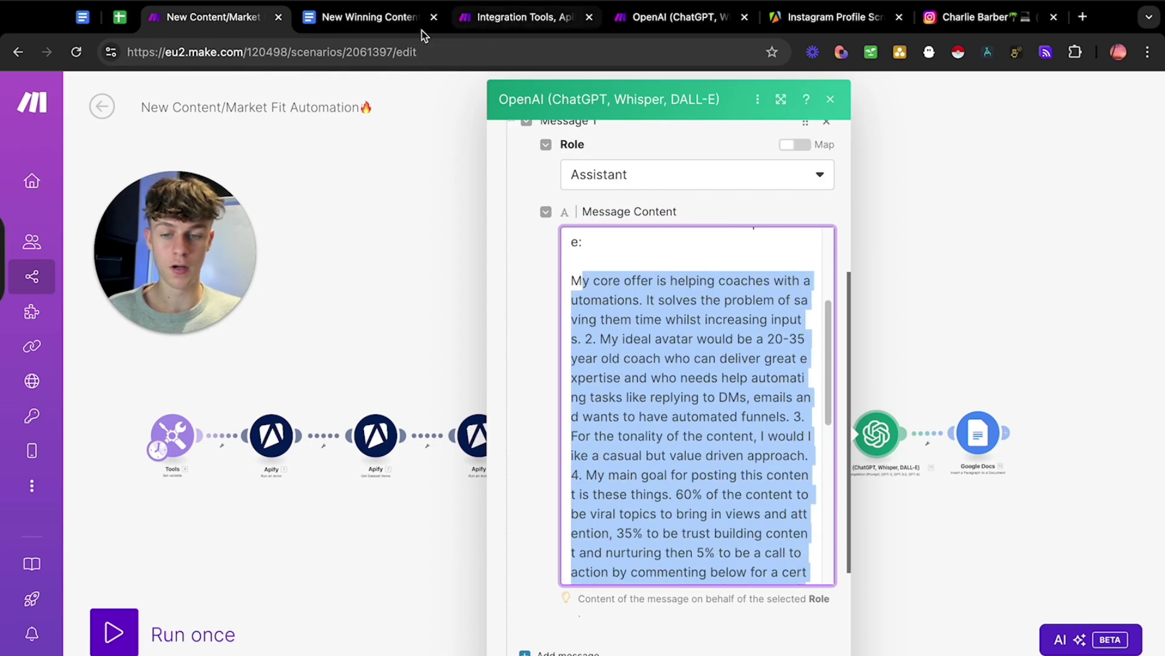
Step: Go back to the 9 Important Questions document and examine the questions on core offer and ideal avatar, then the whole list
left_click(373, 22)
left_click(95, 24)
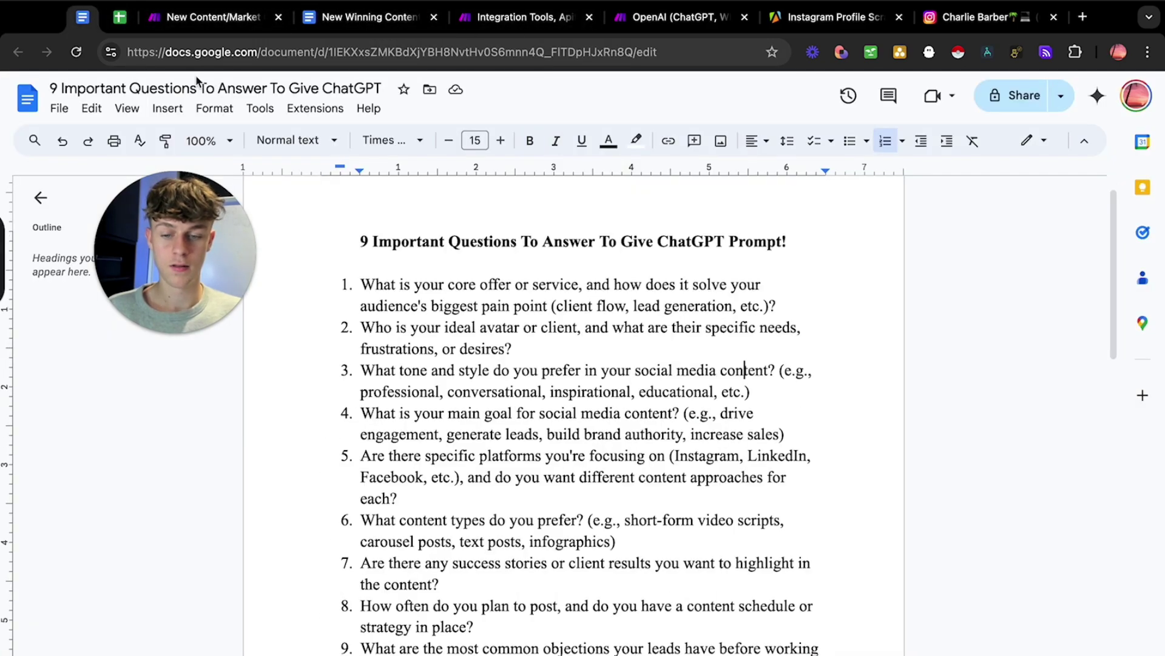
scroll(753, 370, "down", 1)
left_click_drag(360, 257, 829, 638)
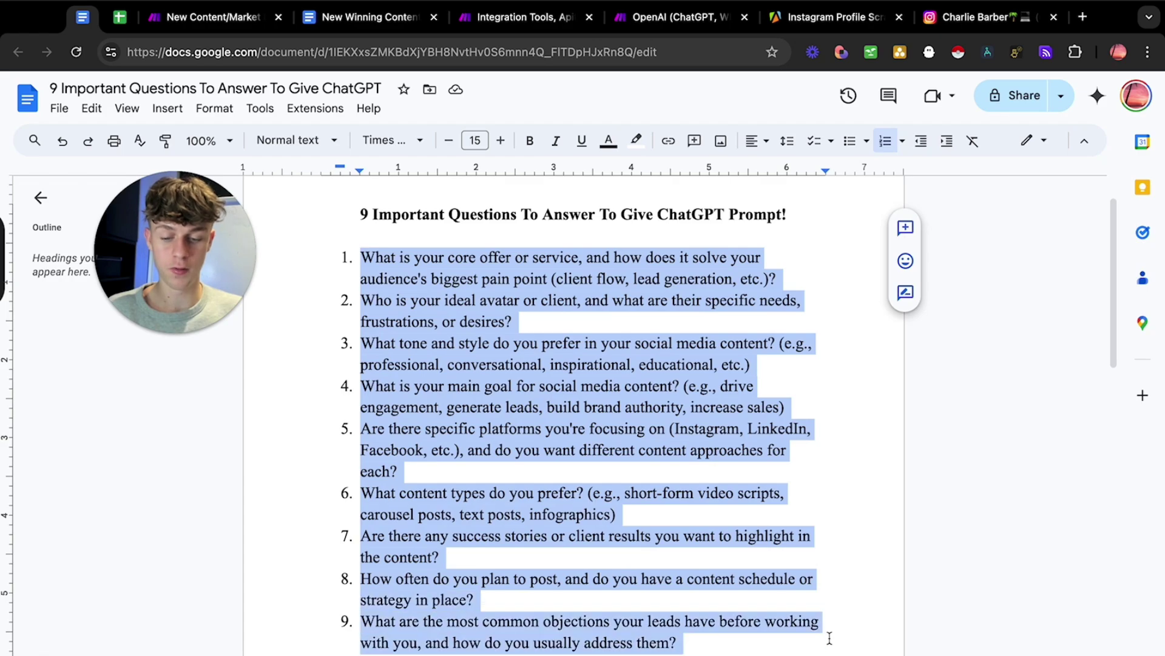
left_click(829, 638)
left_click_drag(368, 257, 555, 261)
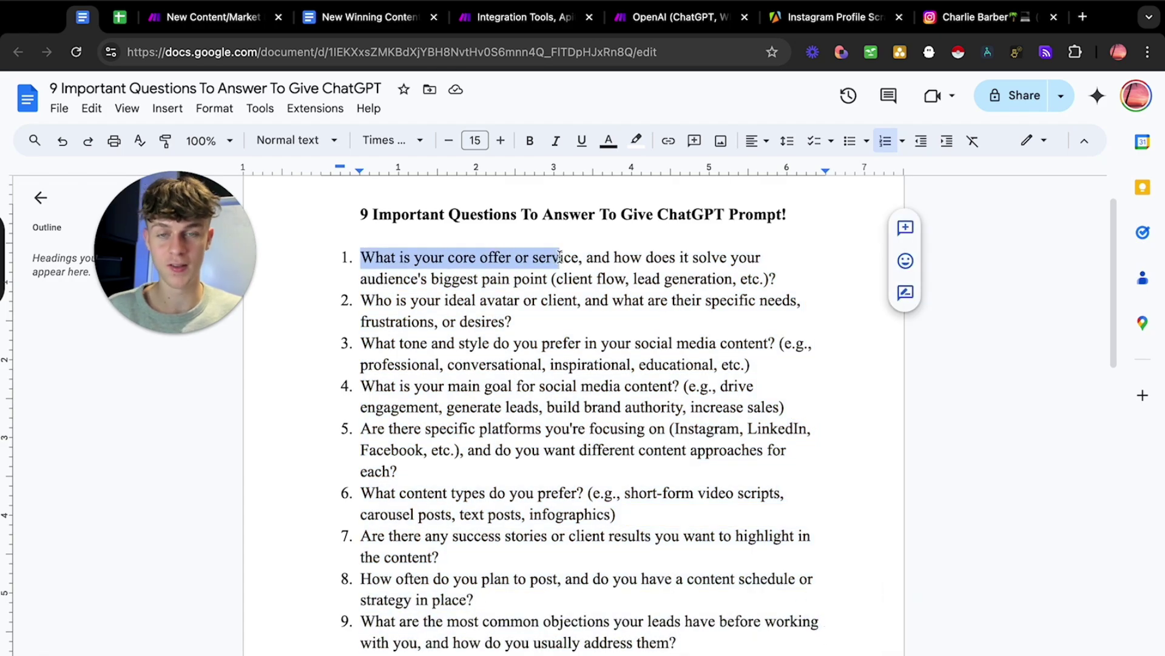
left_click_drag(404, 257, 506, 259)
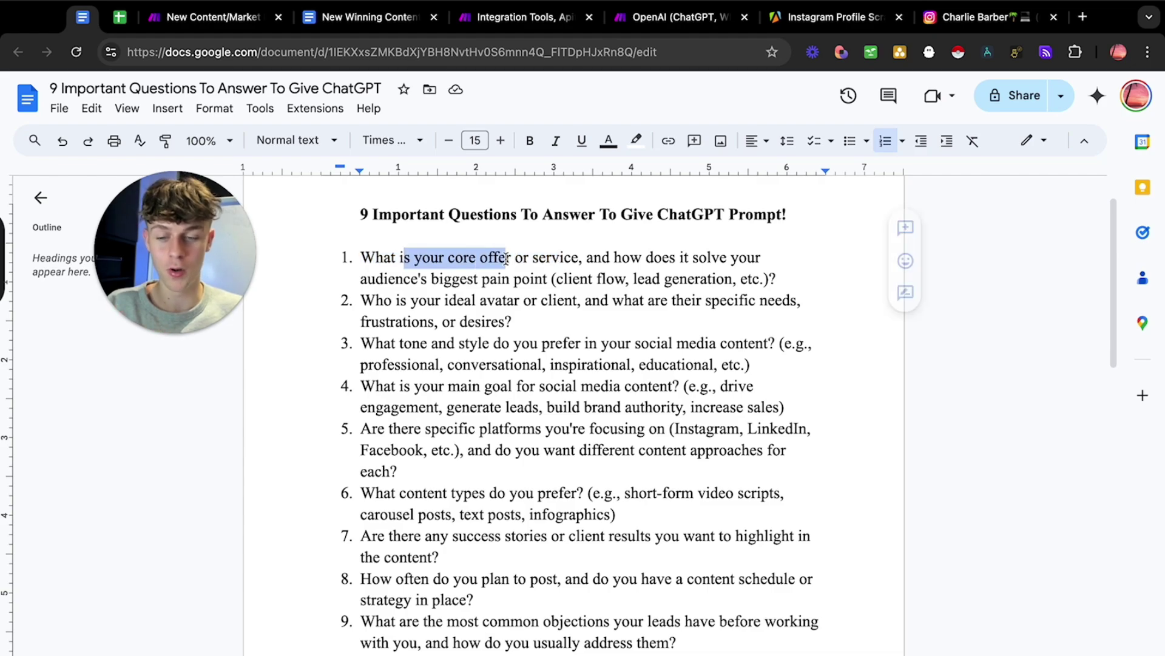
left_click_drag(392, 303, 561, 311)
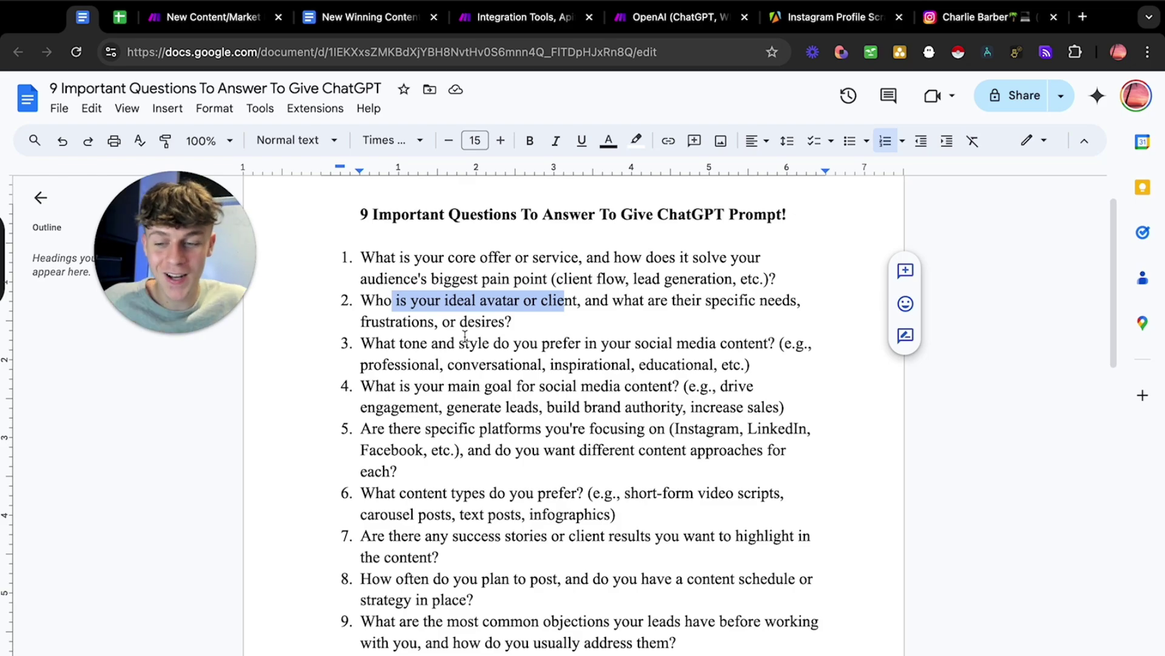
left_click_drag(358, 252, 683, 642)
Step: Examine the Answers section below the questions and select the answers from the core offer through the most common objection
scroll(670, 573, "down", 4)
scroll(670, 573, "down", 10)
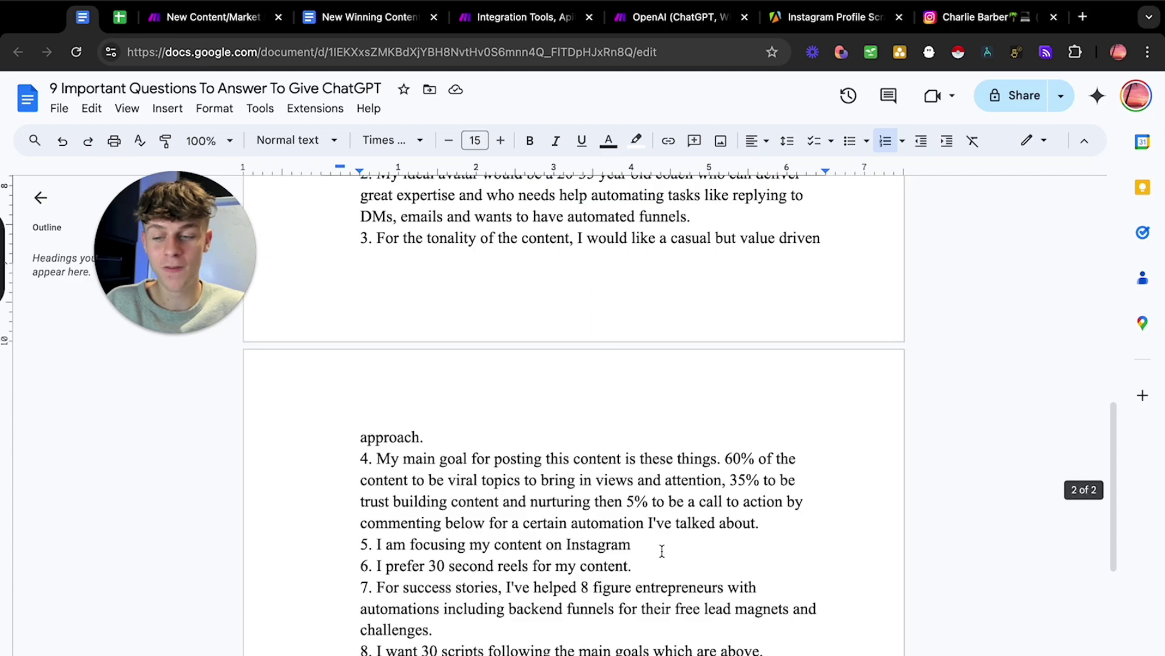
scroll(661, 549, "up", 2)
scroll(567, 484, "up", 10)
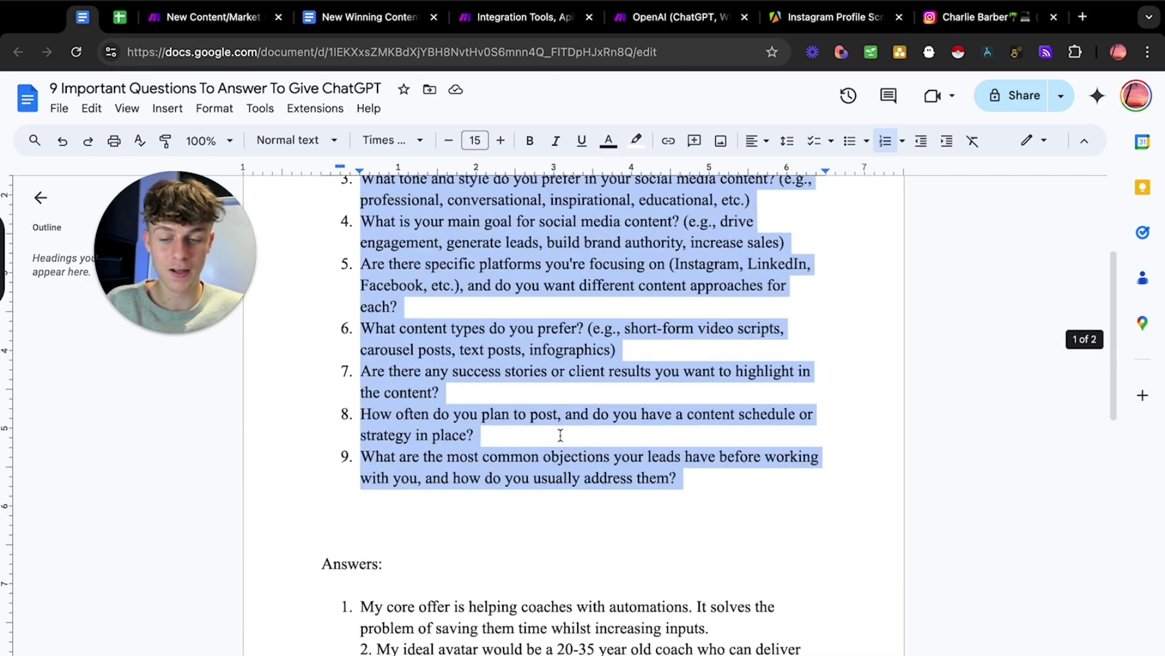
scroll(439, 544, "down", 2)
left_click(361, 485)
key("shift+Down")
key("shift+Down")
key("shift+Down")
key("shift+Down")
key("shift+Down")
key("shift+Down")
key("shift+Down")
key("shift+Down")
key("shift+Down")
key("shift+Down")
key("shift+Down")
key("shift+Down")
key("shift+Down")
key("shift+Down")
key("shift+Down")
key("shift+Down")
key("shift+Down")
key("shift+Down")
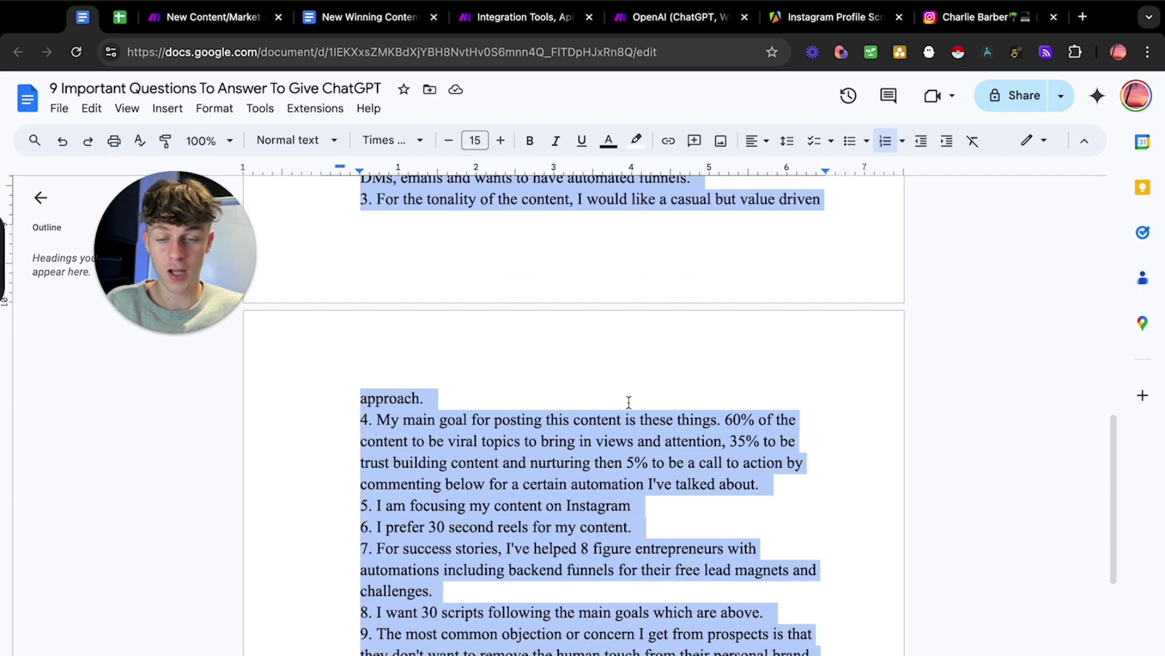
Step: Return to the New Content/Market Fit Automation scenario and read the prompt's instruction on outputting only scripts with the hook, value & close framework
left_click(267, 27)
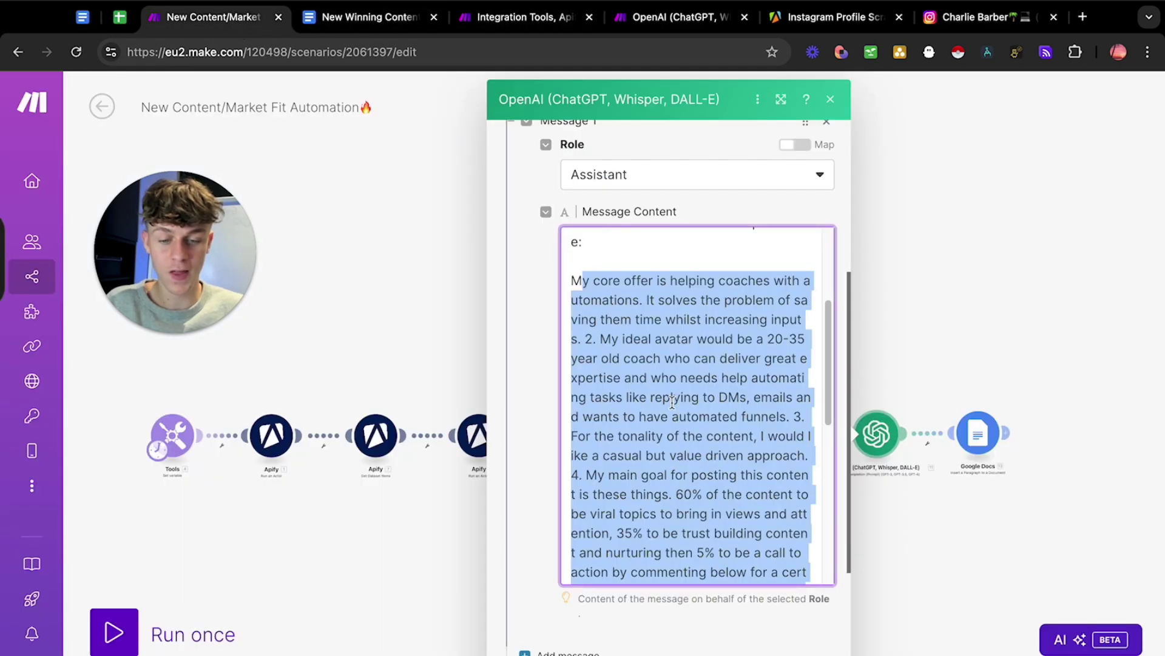
scroll(672, 401, "down", 8)
left_click(684, 459)
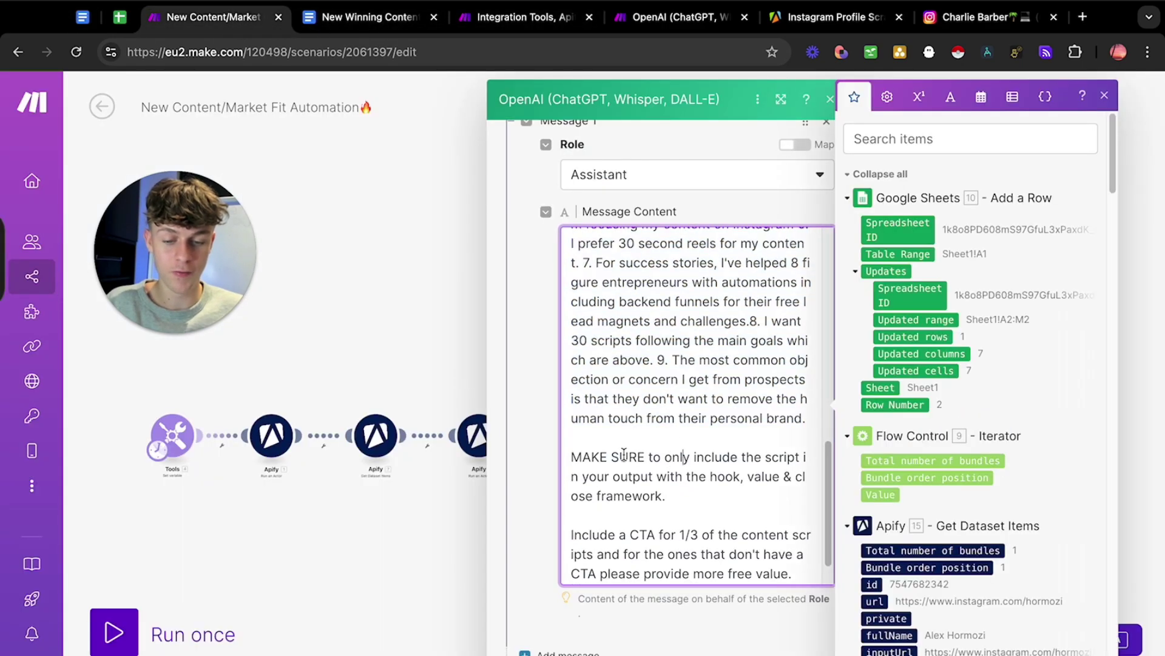
scroll(624, 454, "down", 1)
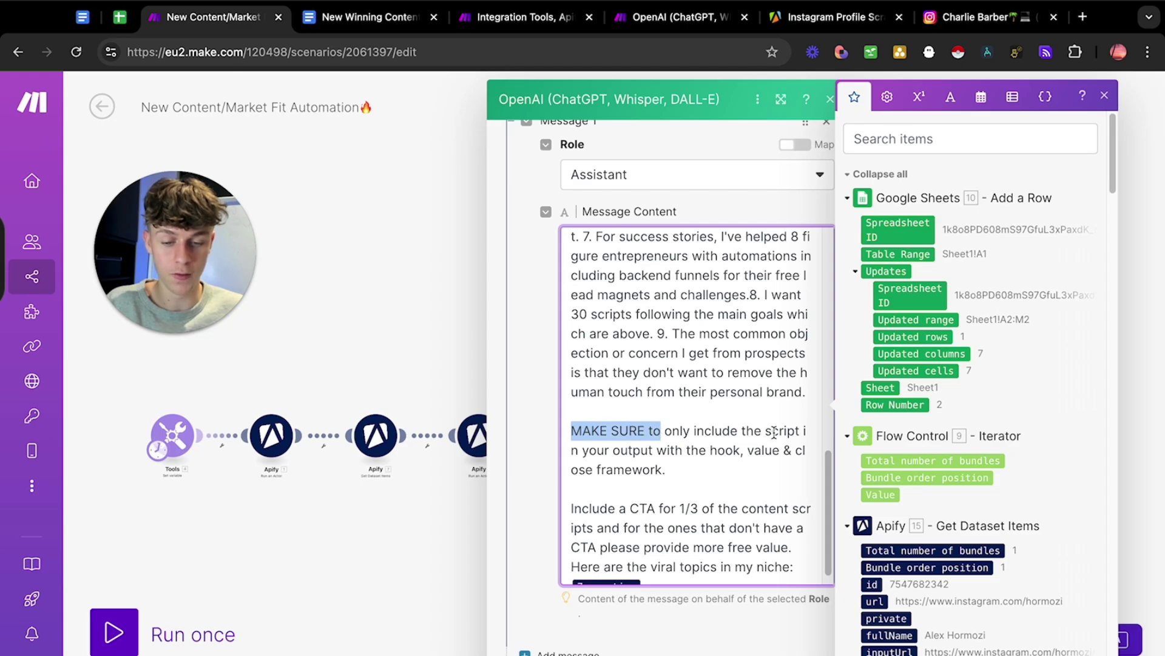
left_click_drag(586, 451, 713, 456)
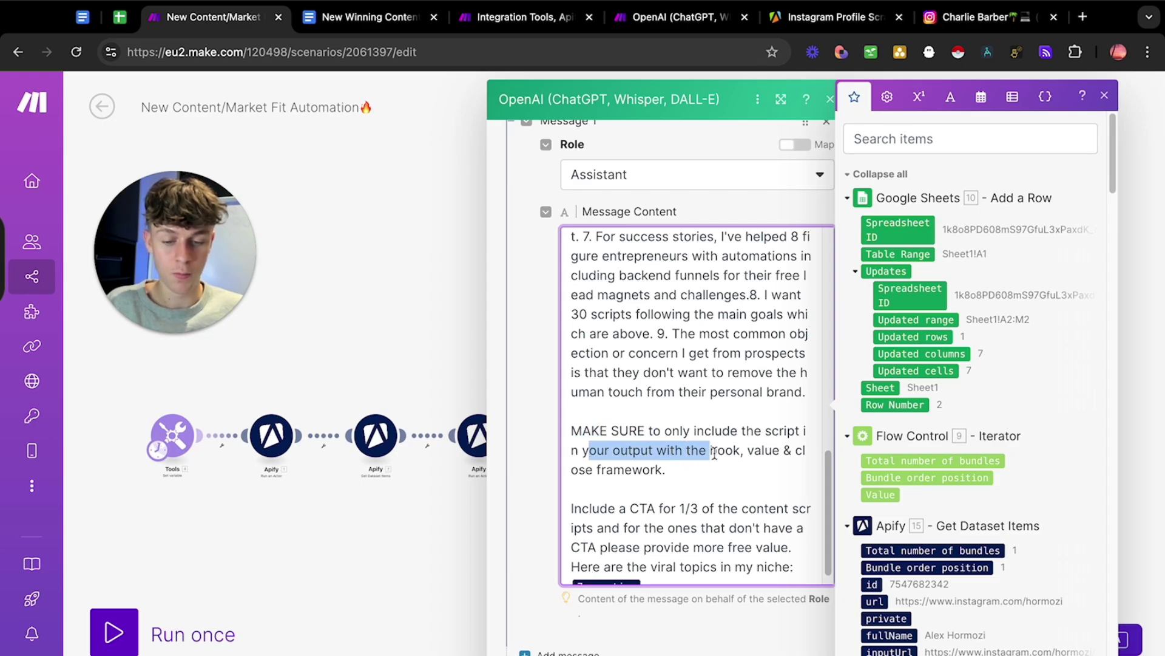
scroll(665, 456, "down", 3)
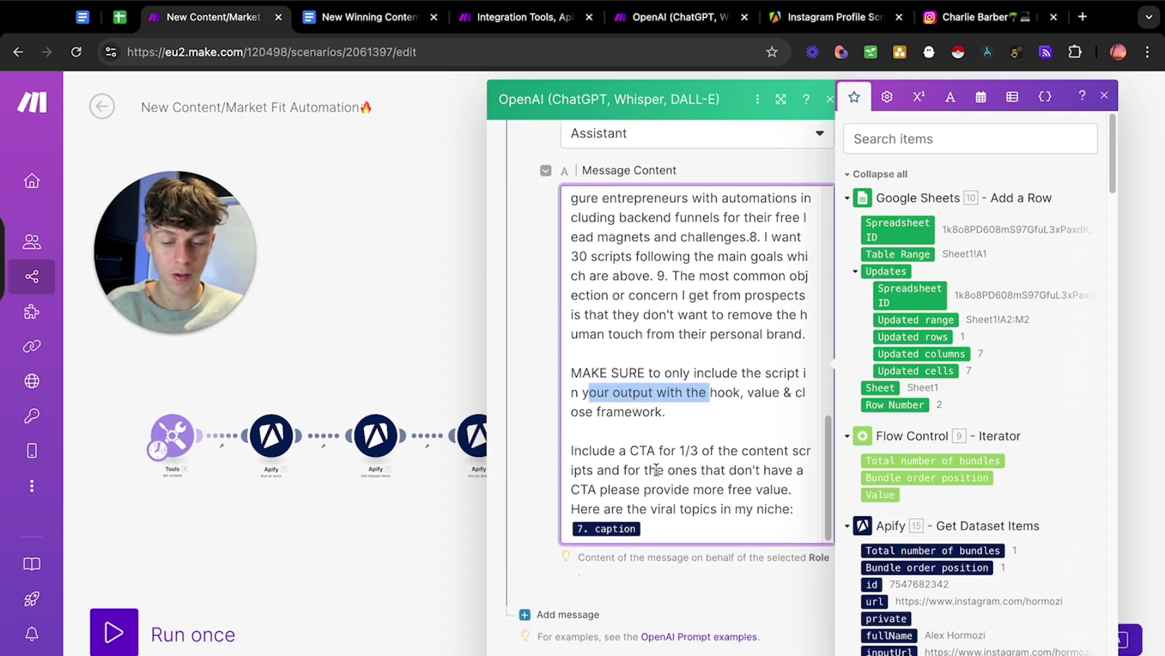
Step: Examine the rest of the prompt: the CTA rule for 1/3 of the scripts and the viral topics line with its mapped caption
left_click_drag(582, 442, 678, 441)
left_click(696, 441)
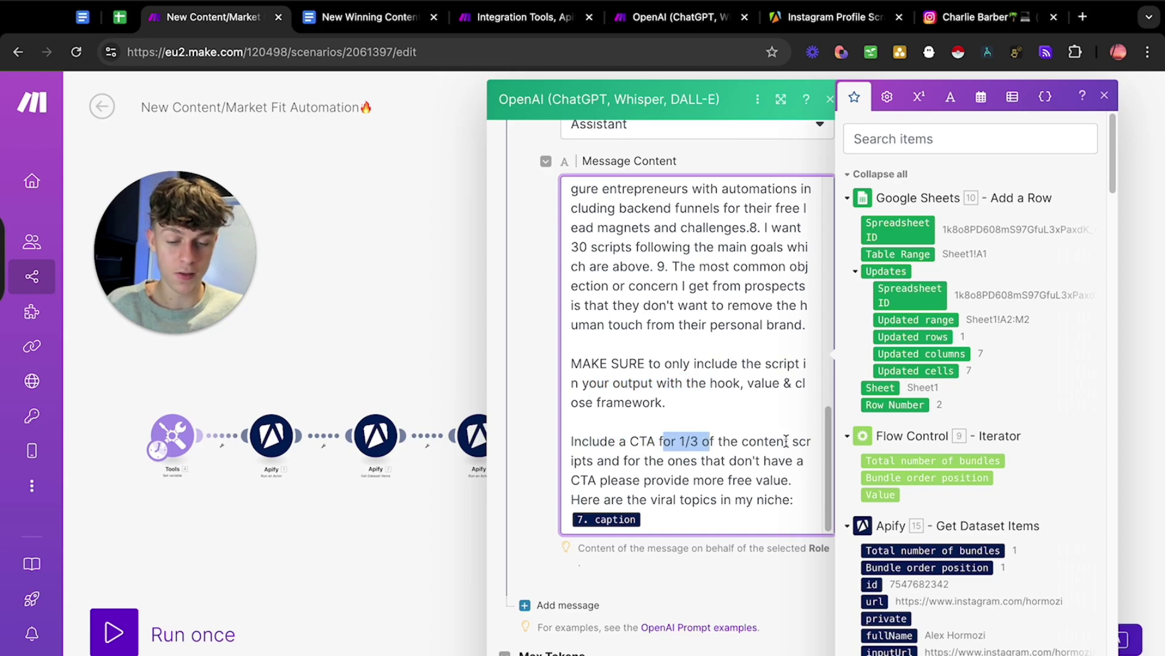
left_click_drag(636, 461, 745, 464)
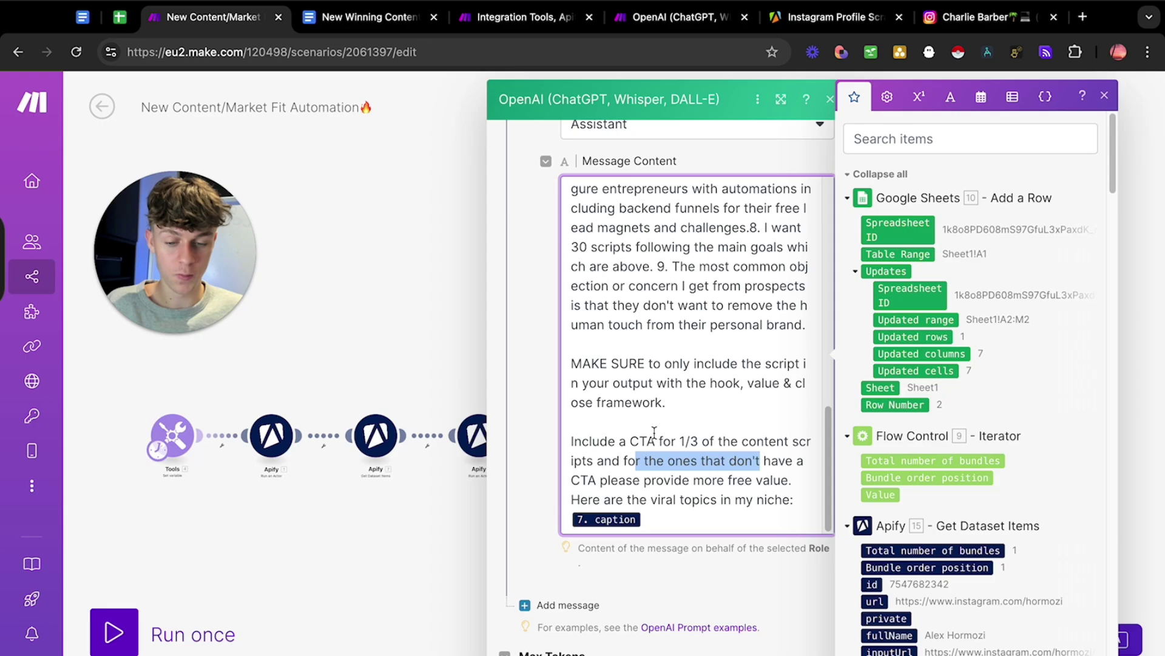
left_click_drag(644, 442, 758, 443)
left_click_drag(619, 480, 736, 483)
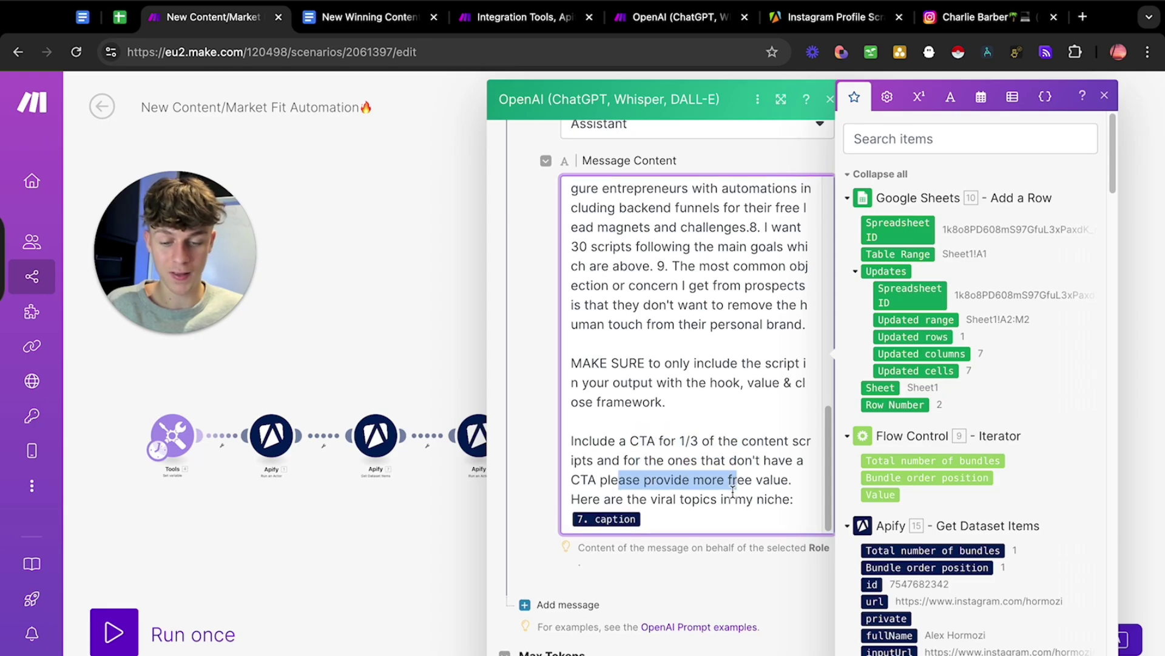
scroll(733, 493, "down", 1)
left_click(609, 495)
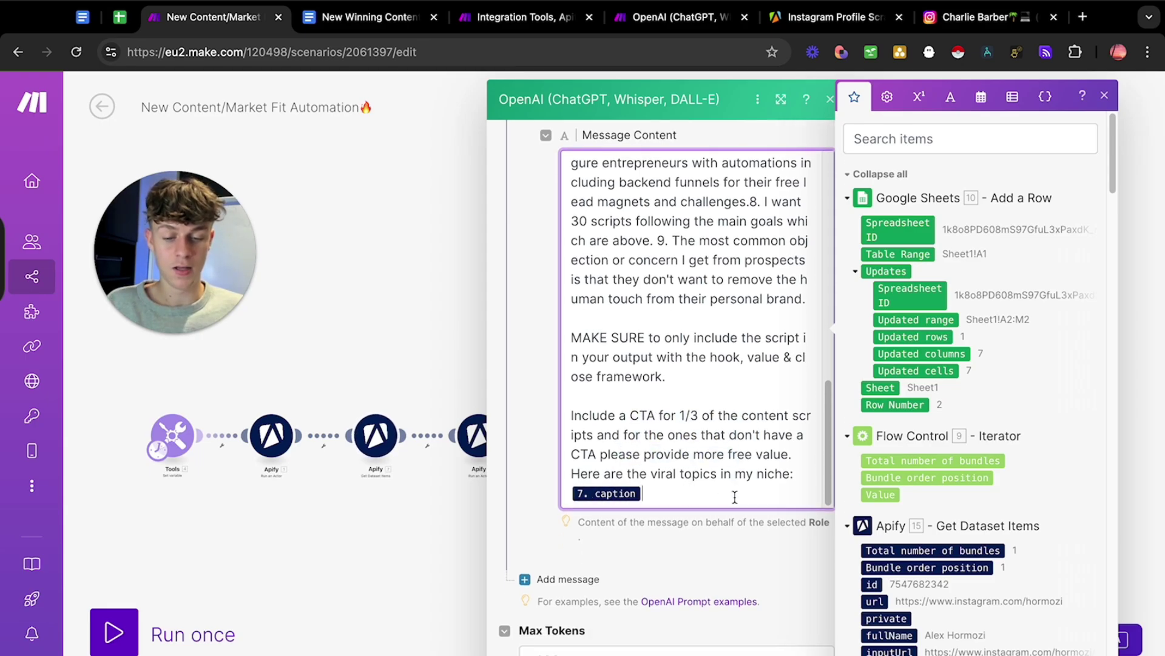
scroll(927, 534, "down", 15)
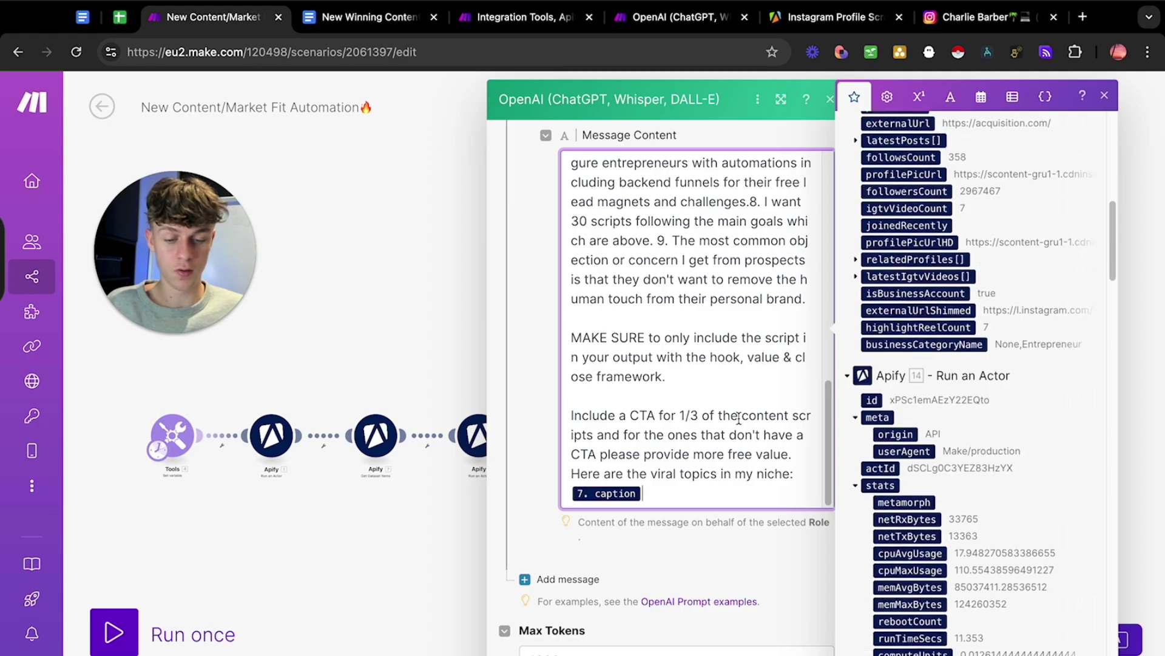
Step: Copy the whole prompt and paste it into the OpenAI module's message content in the Integration Tools, Apify scenario
left_click_drag(804, 474, 534, 147)
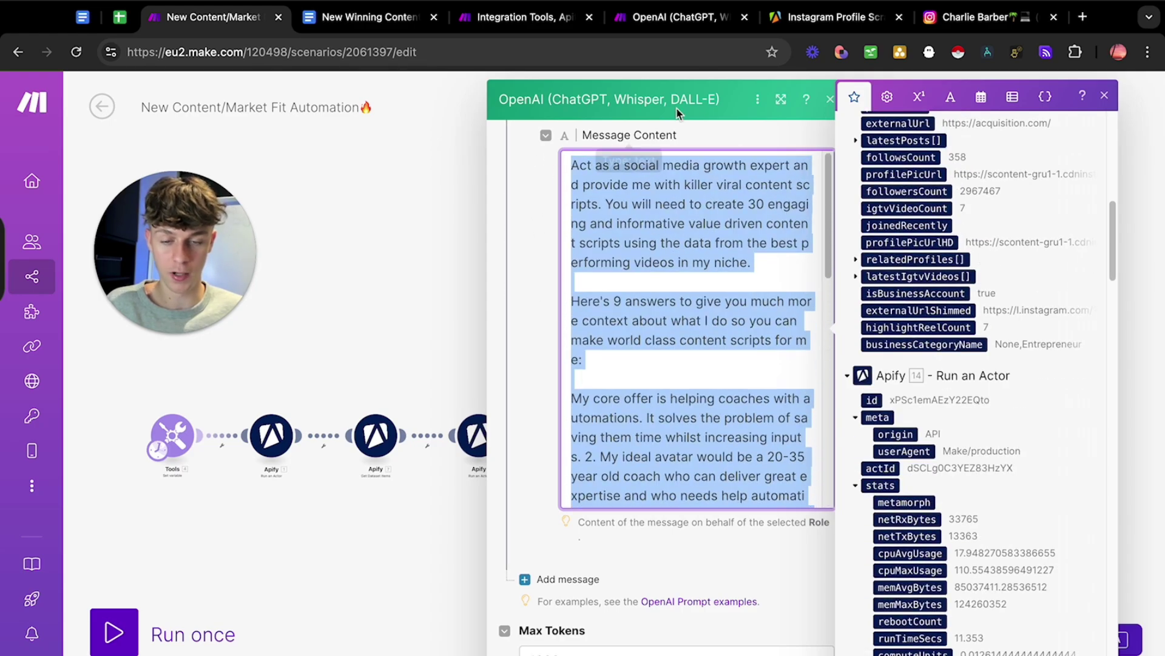
left_click(668, 17)
key("ctrl+Page_Up")
left_click(744, 17)
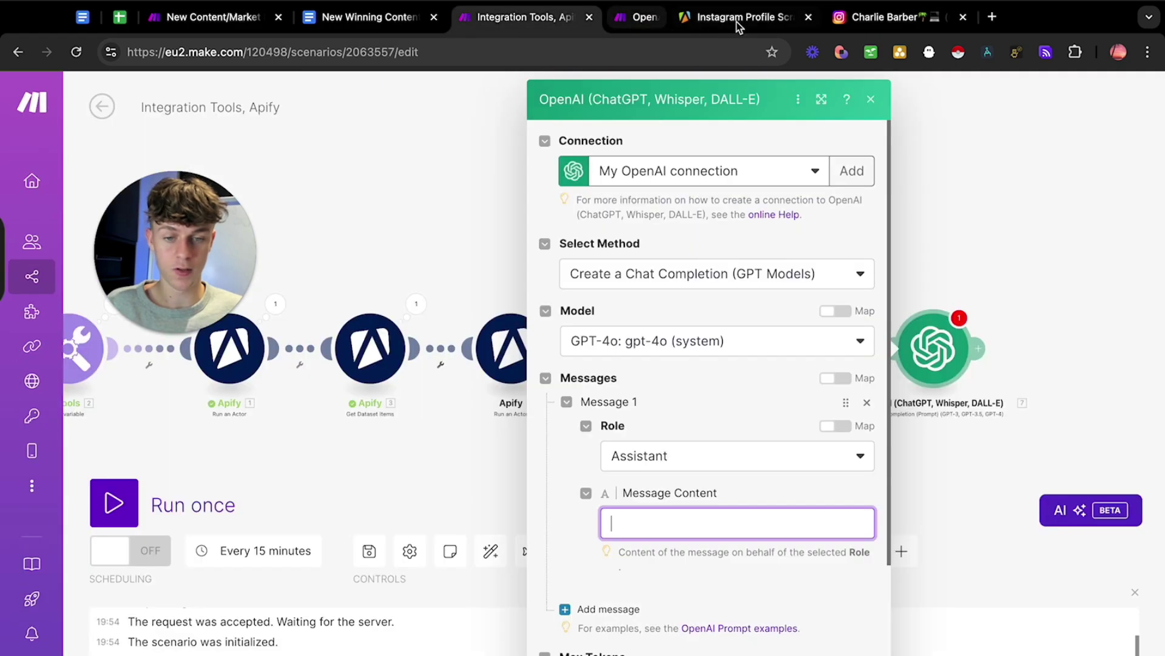
key("super+v")
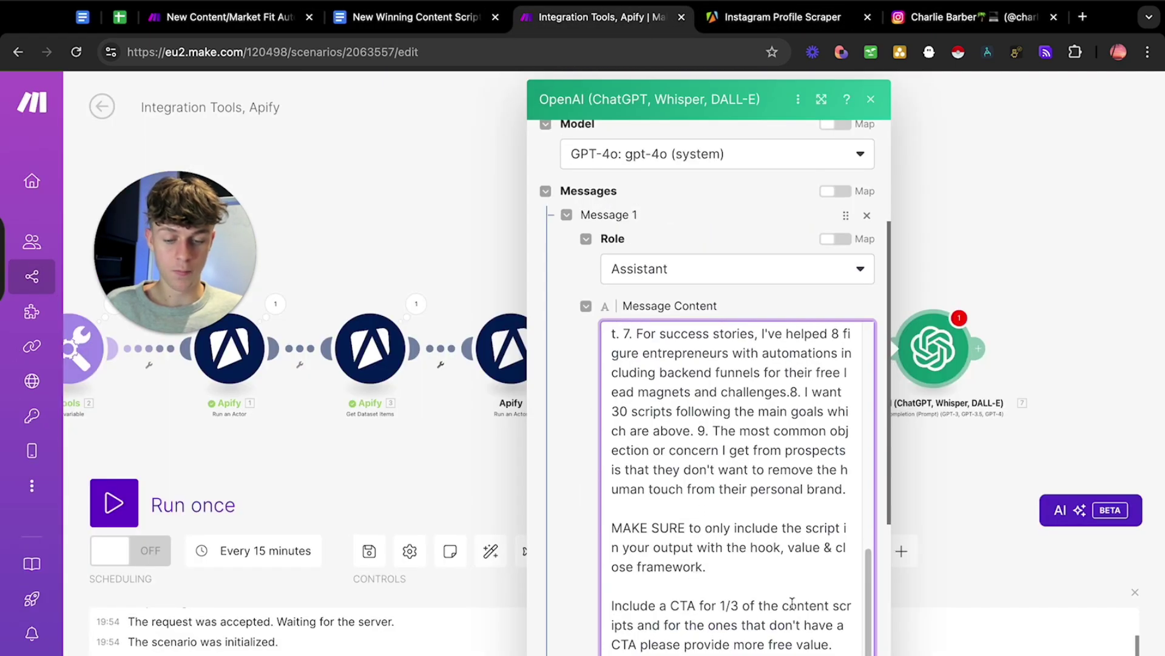
Step: Look through the Apify fields that can be mapped after the viral topics line at the end of the pasted prompt
scroll(697, 573, "down", 3)
left_click(728, 522)
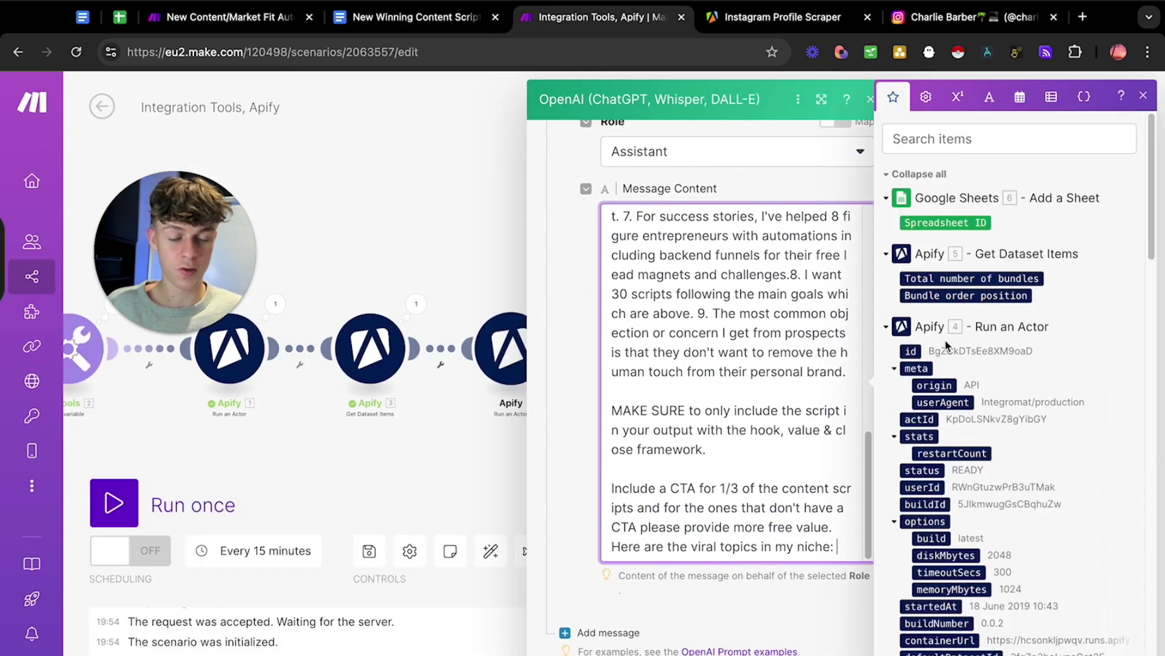
scroll(967, 425, "down", 5)
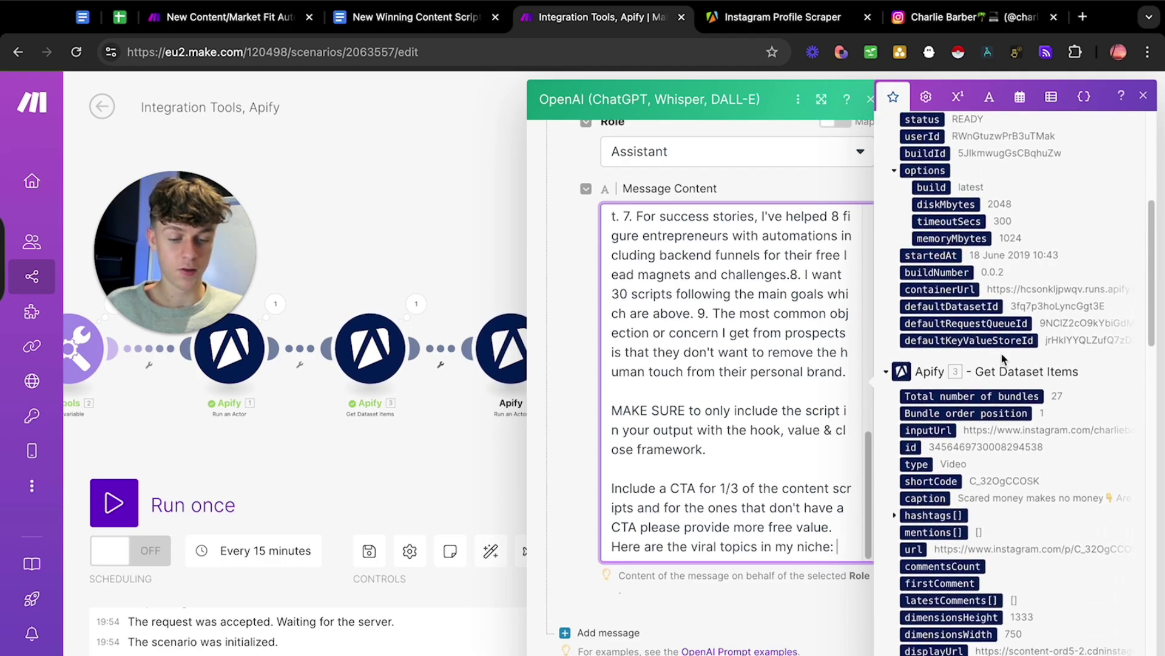
scroll(999, 346, "down", 6)
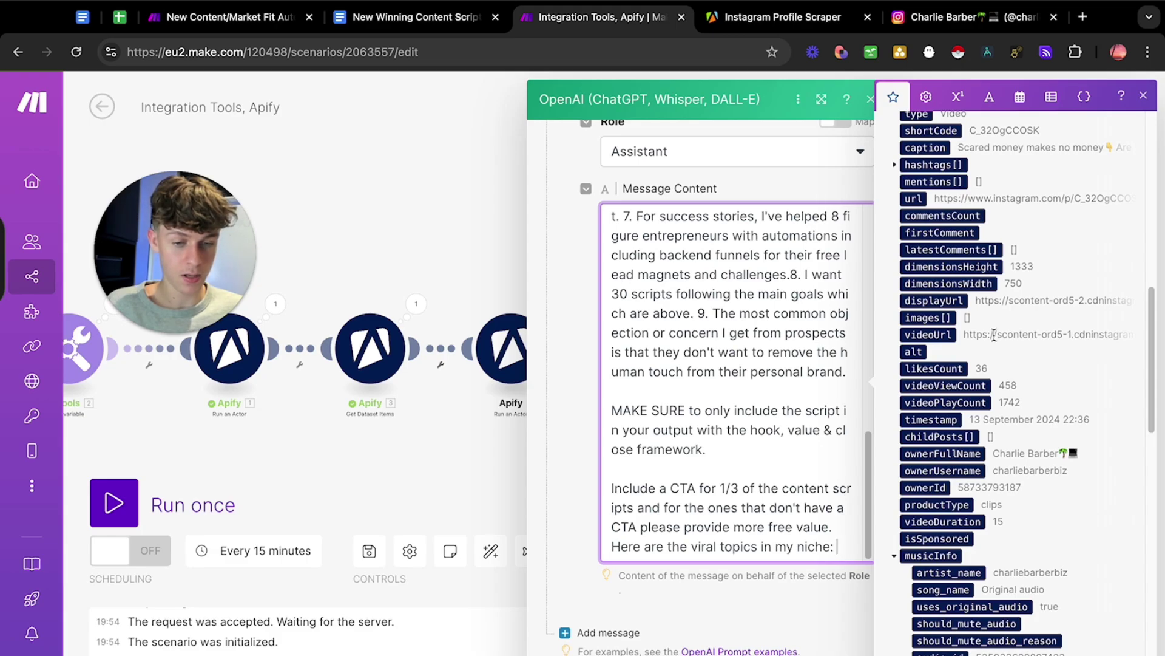
scroll(964, 338, "up", 2)
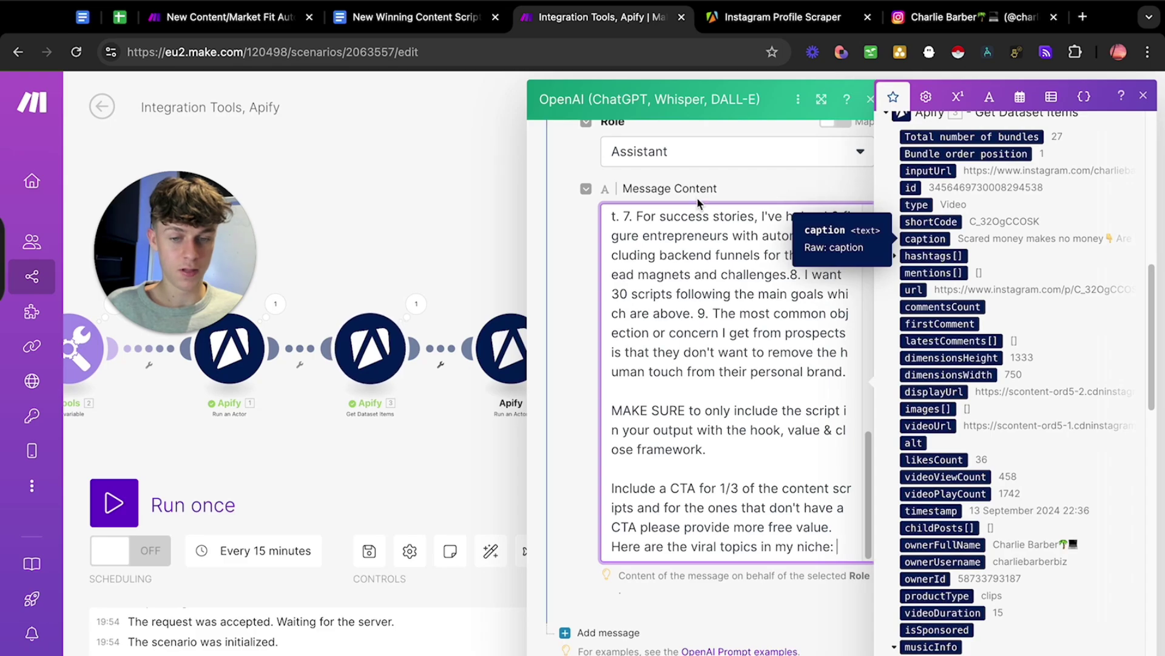
Step: Check in the New Content/Market Fit Automation prompt which variable follows the viral topics line, and close the module's settings
left_click(228, 19)
scroll(574, 315, "down", 8)
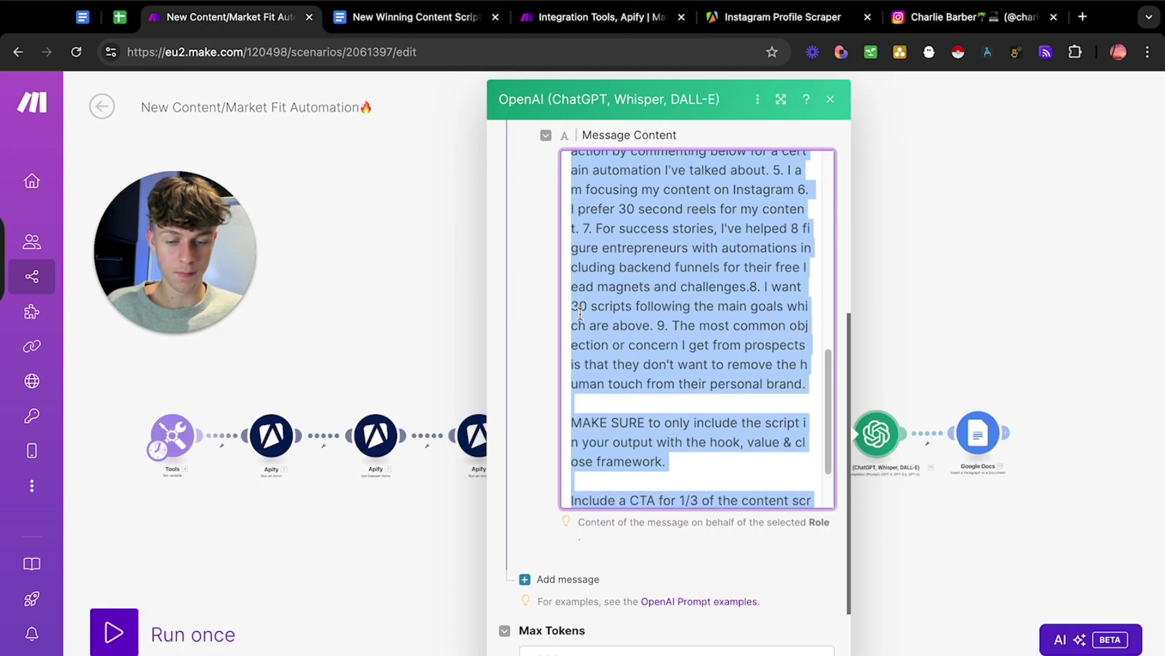
left_click(674, 473)
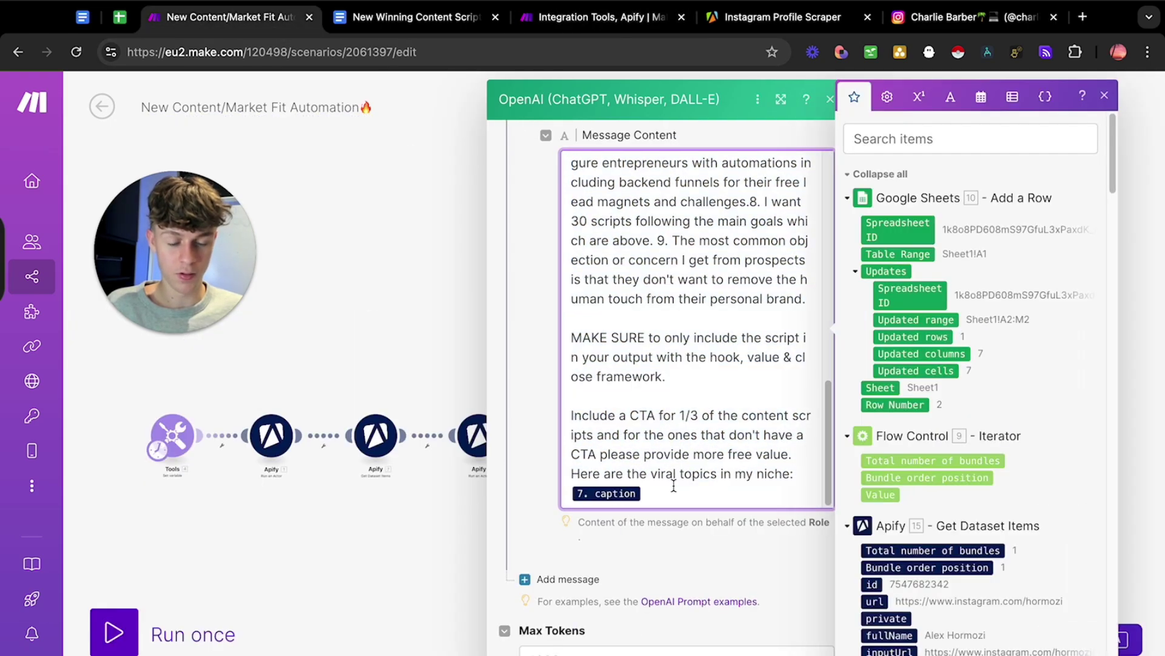
left_click(378, 312)
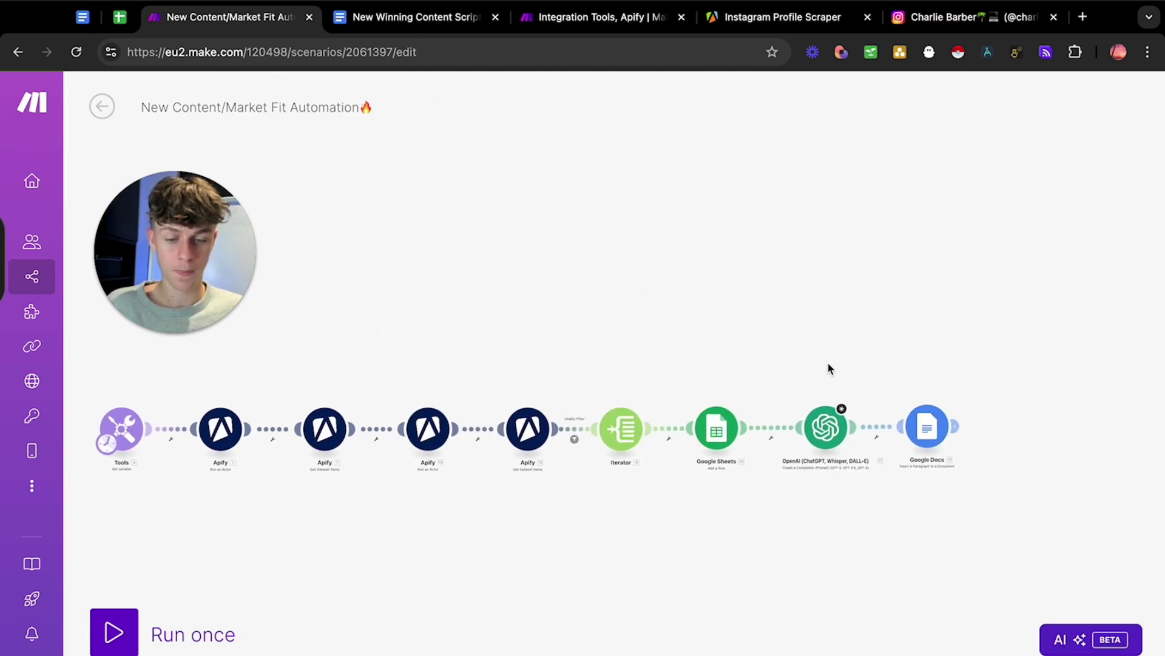
Step: Back in the Integration Tools, Apify scenario, map the caption from Apify 3 - Get Dataset Items after "Here are the viral topics in my niche:"
left_click(601, 17)
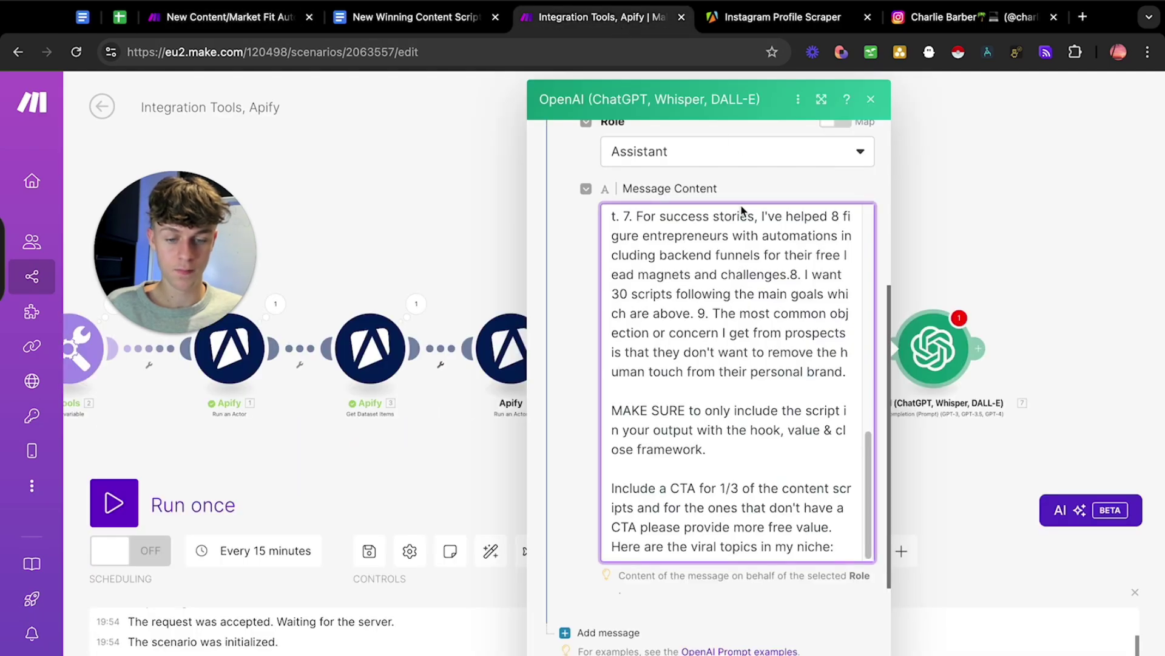
scroll(788, 397, "down", 4)
left_click(850, 427)
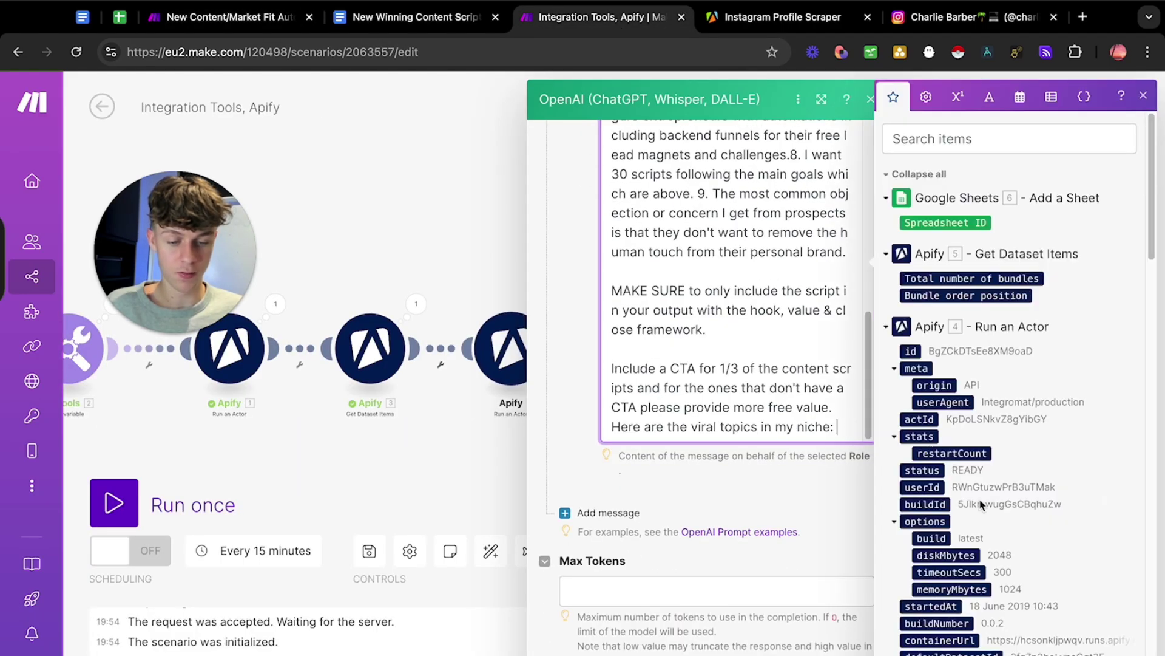
scroll(980, 504, "down", 15)
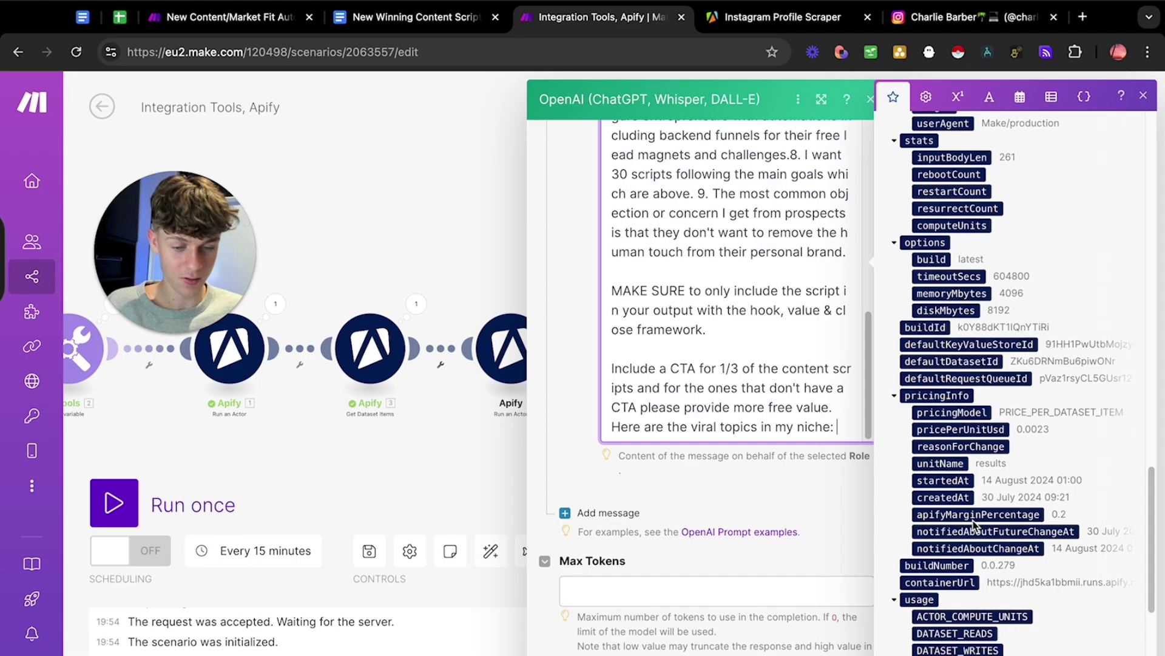
scroll(969, 443, "up", 3)
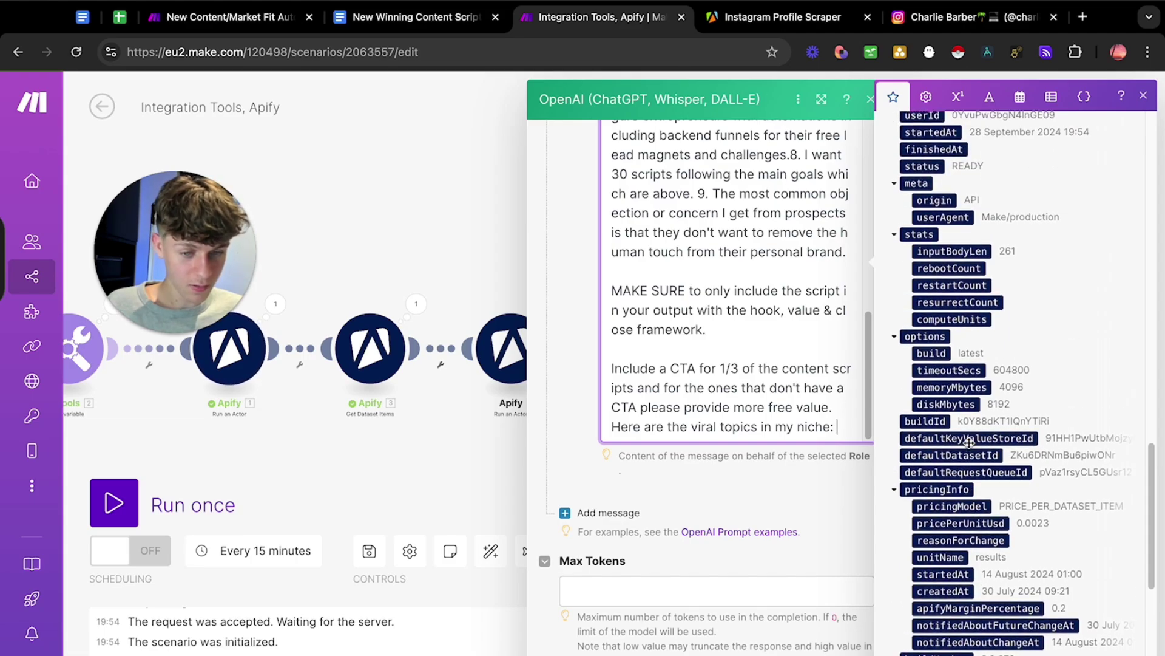
scroll(969, 442, "up", 3)
scroll(970, 443, "down", 5)
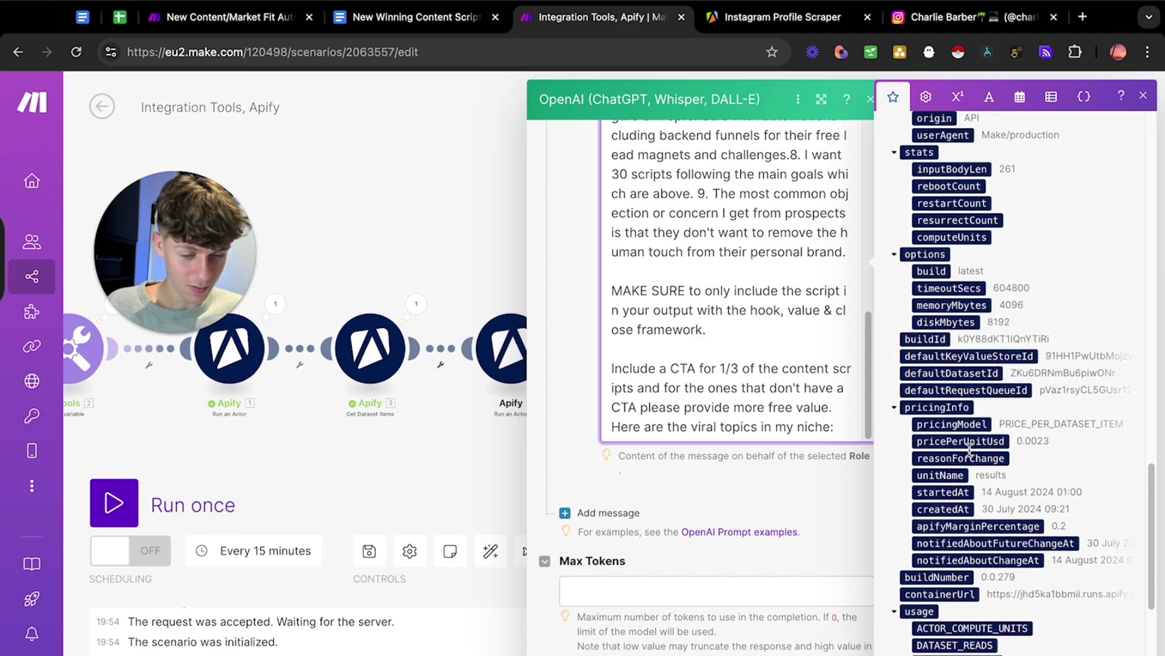
scroll(969, 449, "up", 3)
scroll(970, 449, "up", 2)
scroll(970, 450, "down", 5)
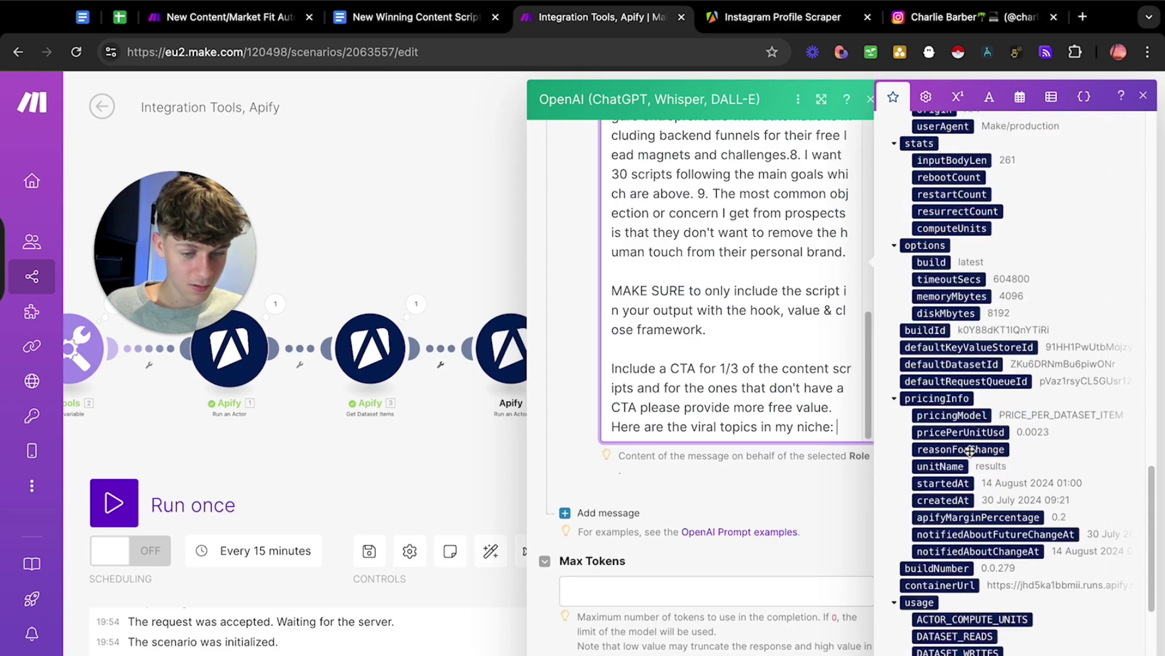
scroll(970, 451, "down", 10)
scroll(970, 453, "up", 15)
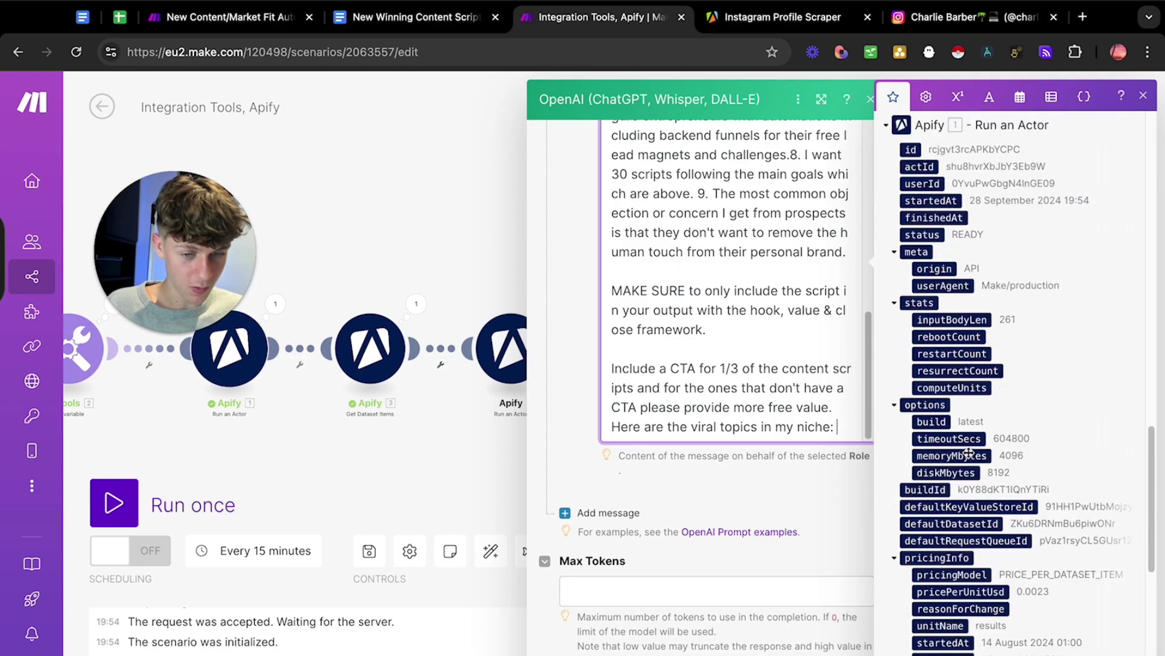
scroll(970, 454, "down", 15)
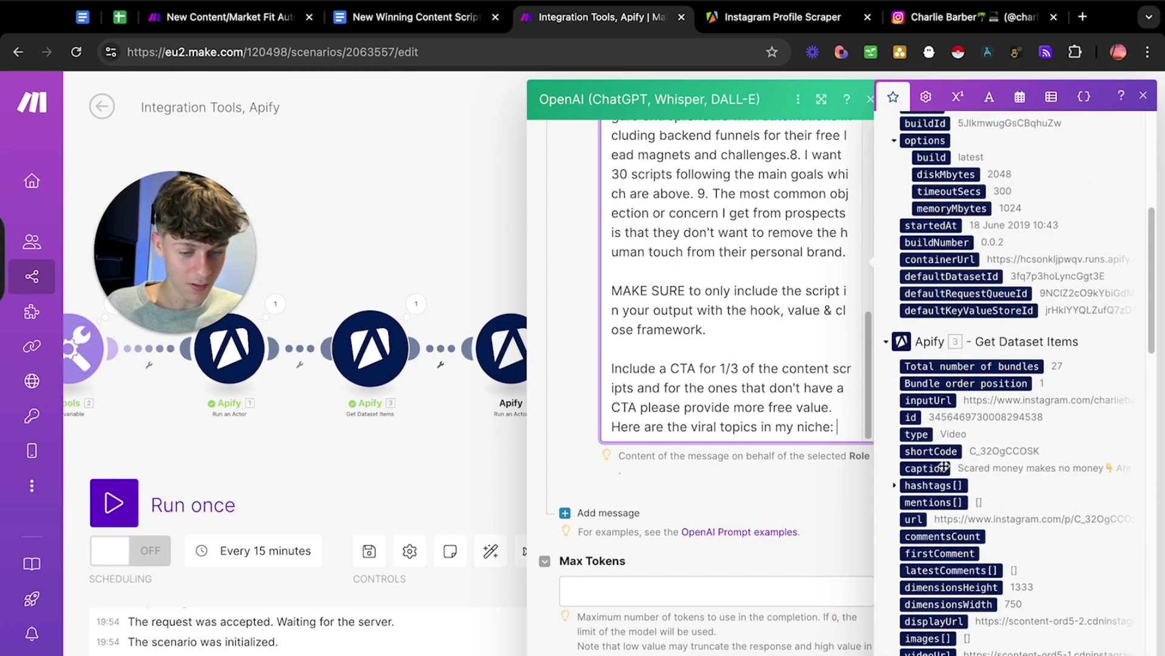
left_click(944, 466)
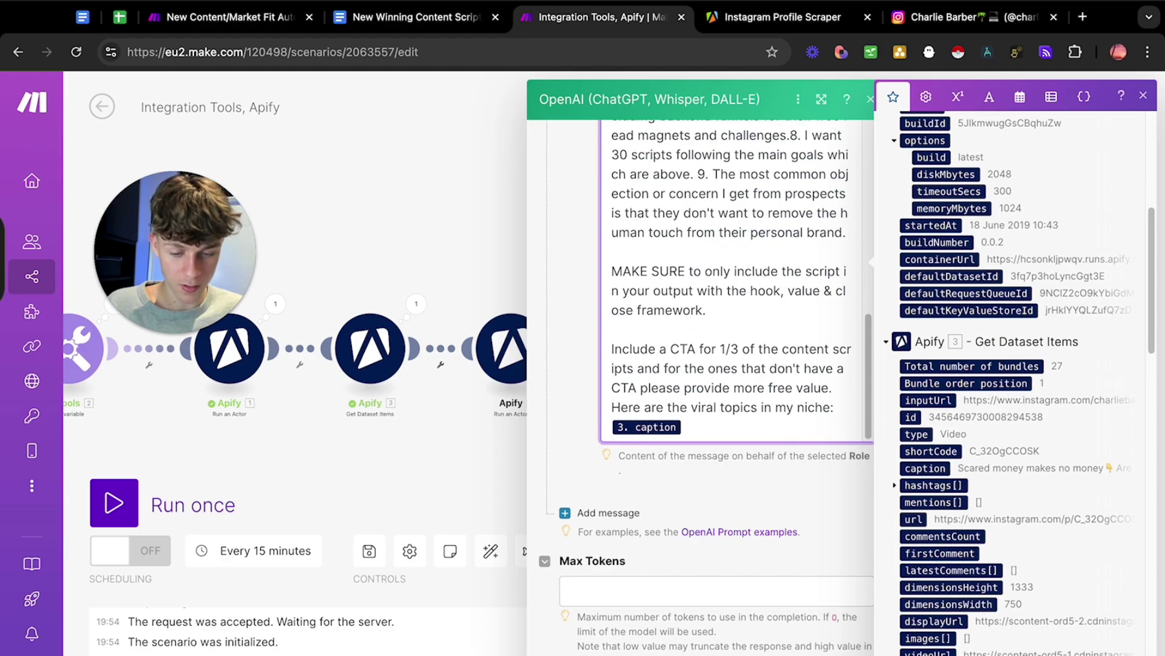
Step: Set the OpenAI module's Max Tokens to 1000 and save the module's settings
left_click(774, 592)
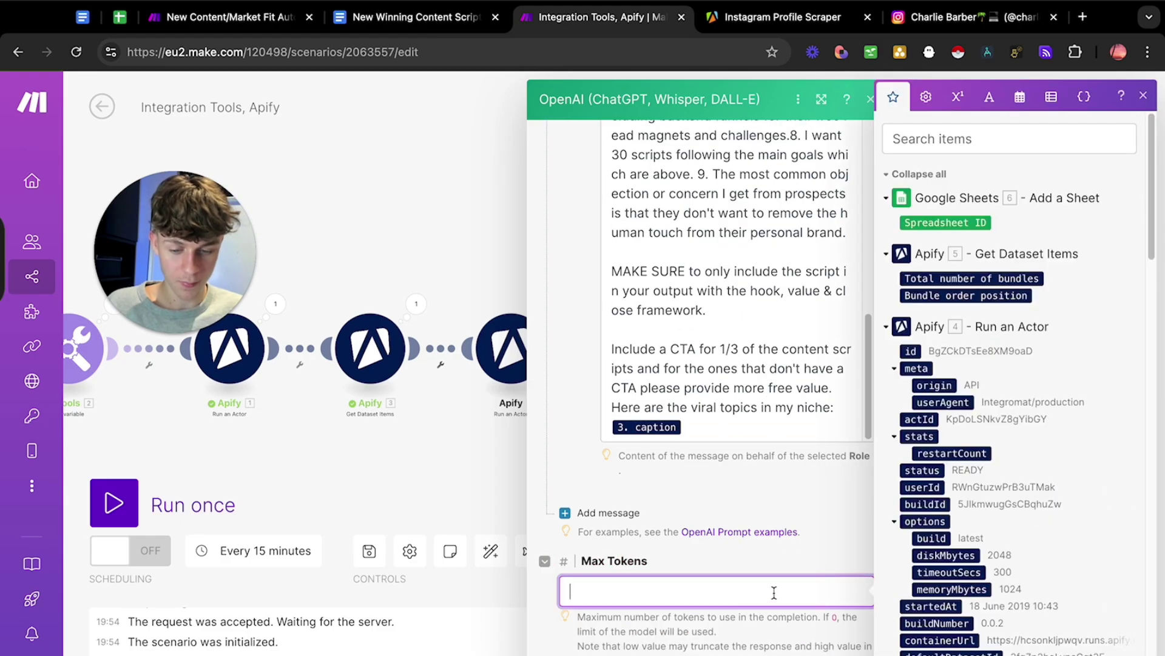
type("1000")
key("Return")
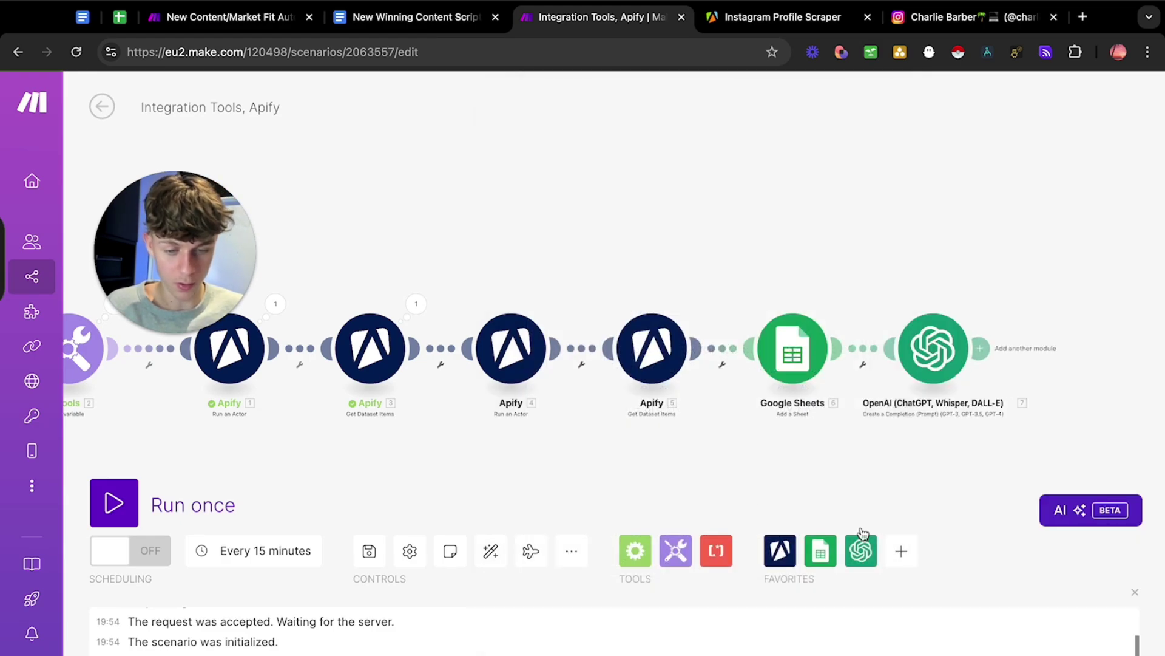
Step: Add a Google Docs Insert a Paragraph to a Document module after the OpenAI module
left_click(942, 328)
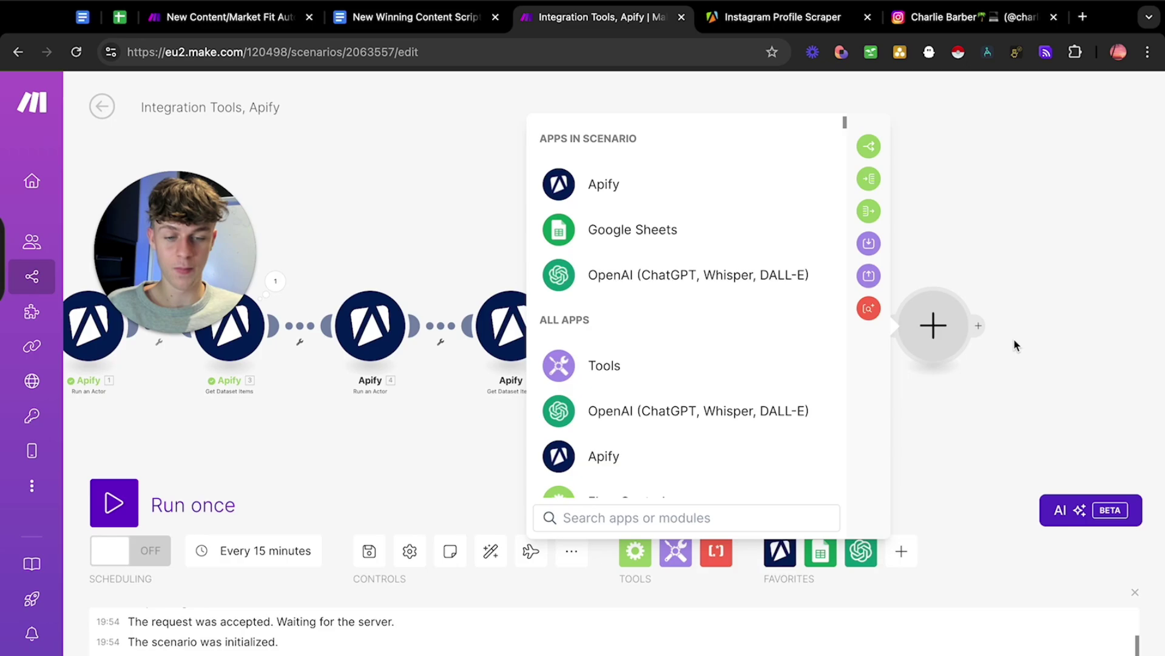
type("google")
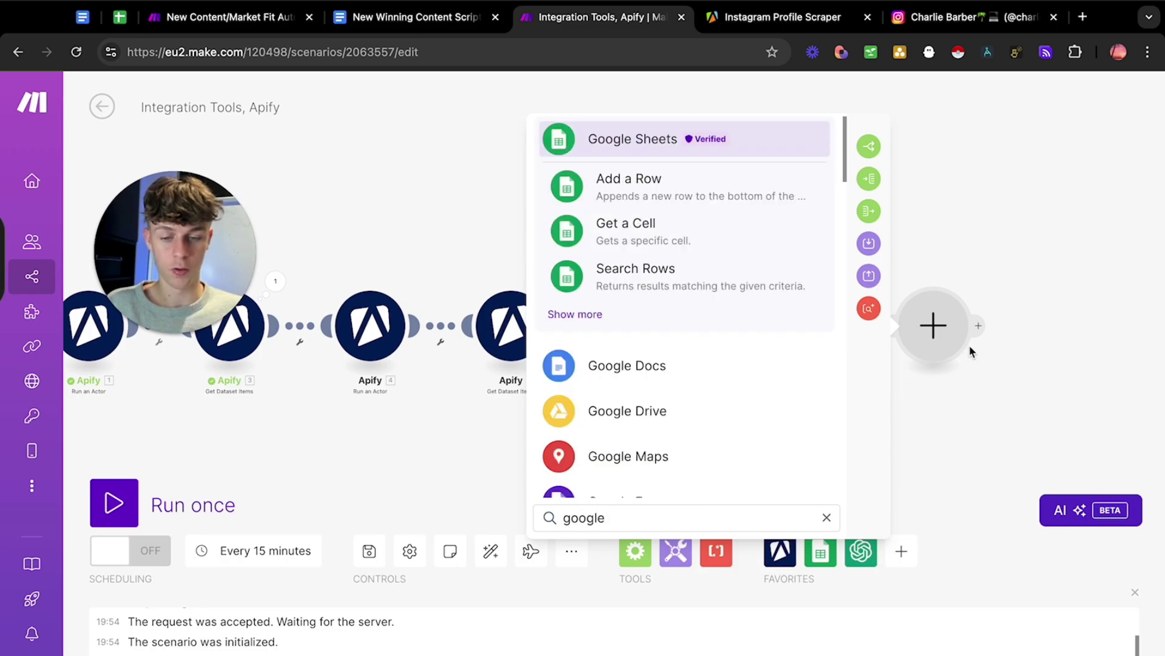
left_click(732, 374)
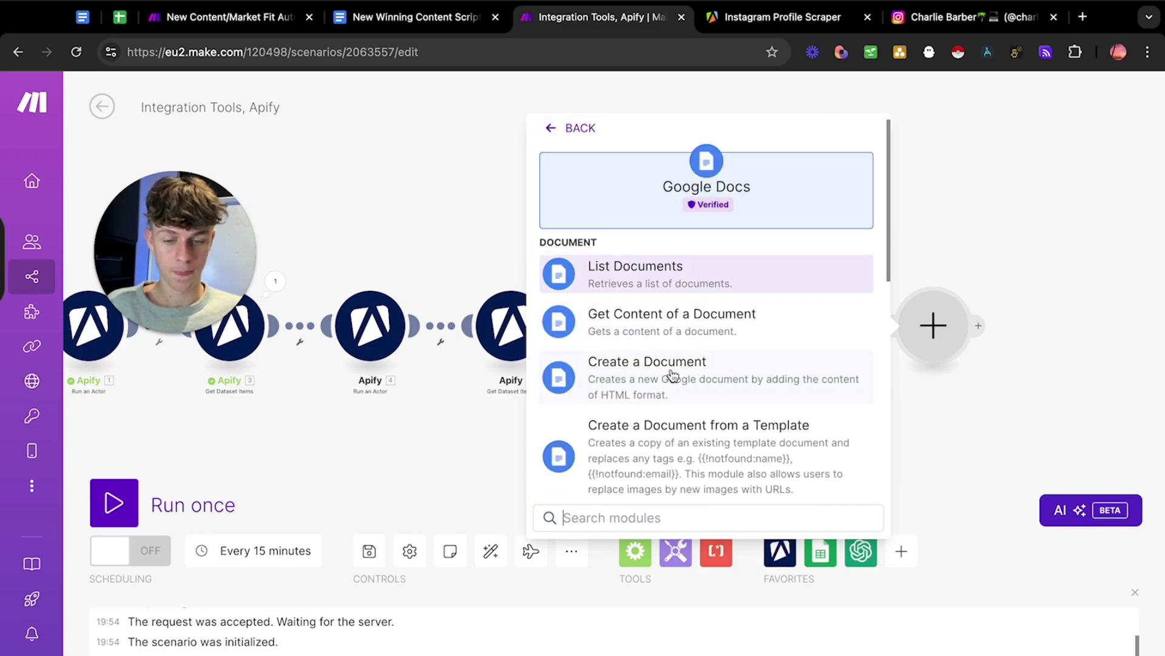
scroll(674, 379, "down", 2)
scroll(681, 376, "up", 2)
scroll(686, 395, "down", 5)
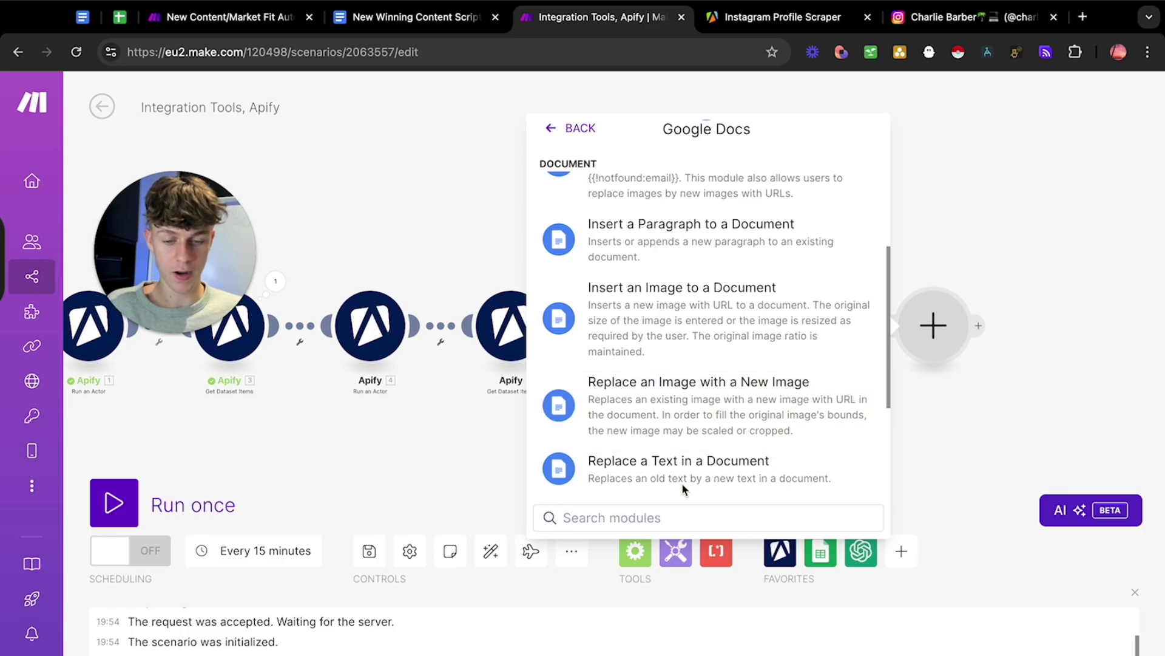
scroll(668, 419, "down", 3)
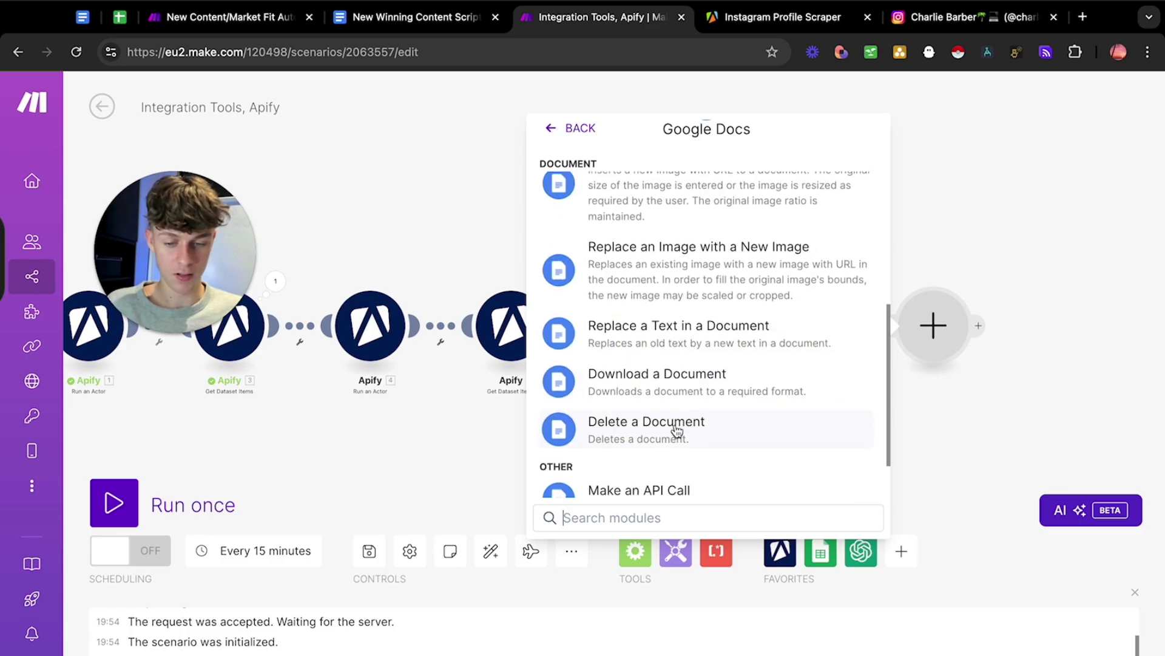
scroll(680, 434, "up", 4)
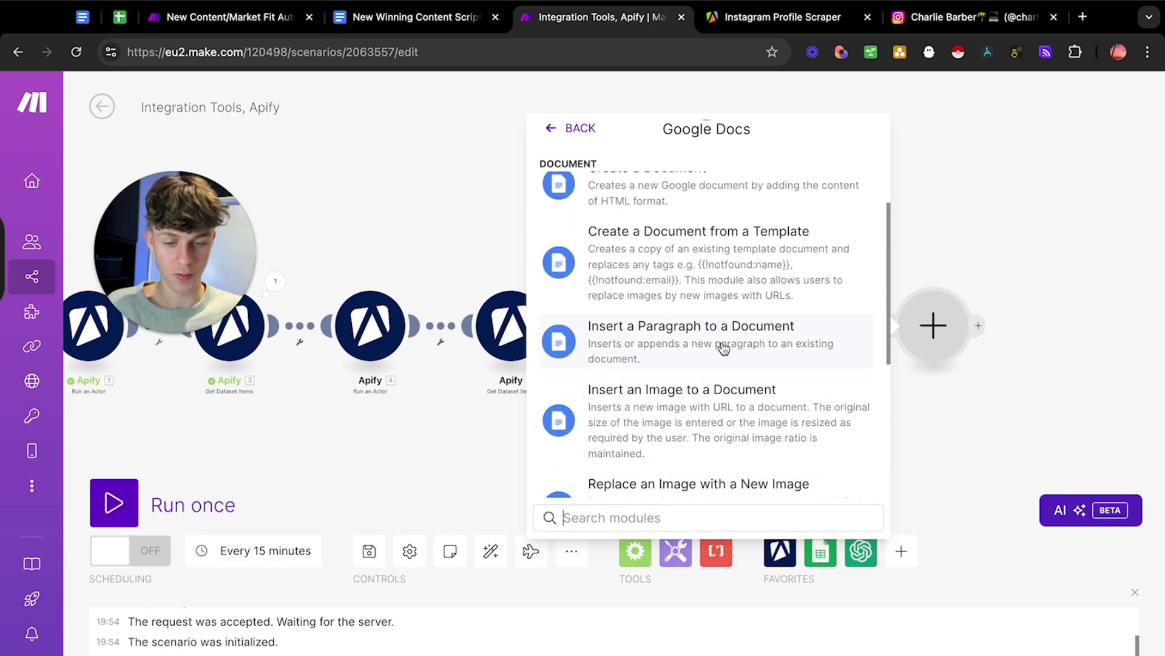
left_click(723, 348)
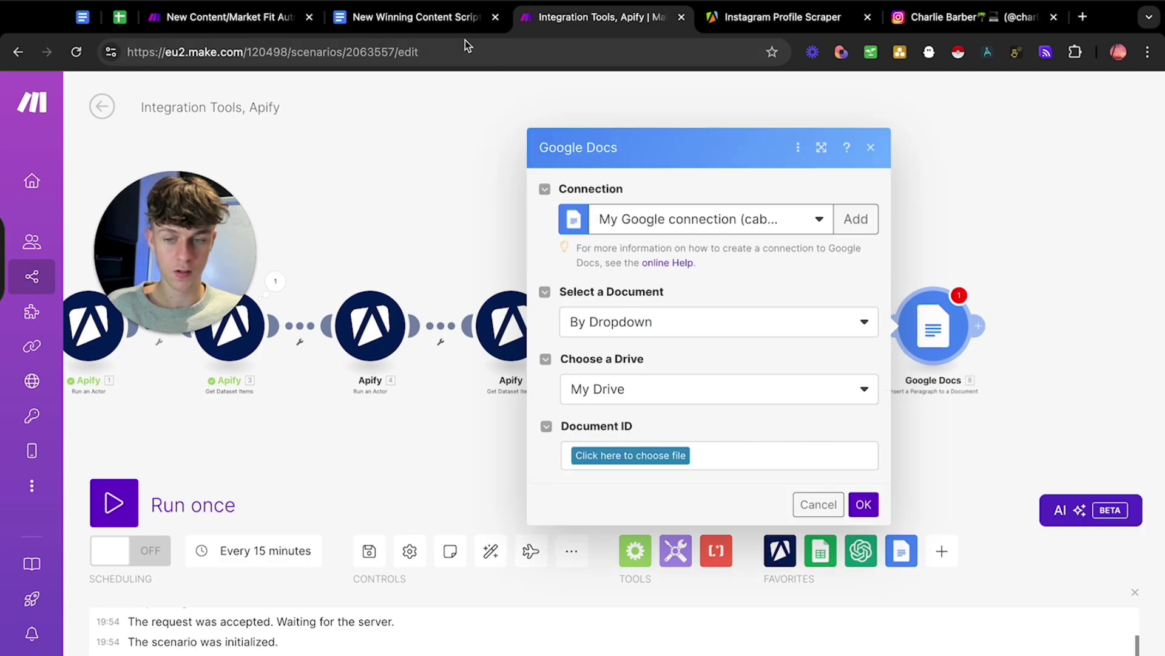
Step: Clear all text from the New Winning Content Scripts document, set the font size to 11 and turn off bold
left_click(462, 18)
left_click_drag(323, 350, 778, 571)
key("ctrl+a")
key("BackSpace")
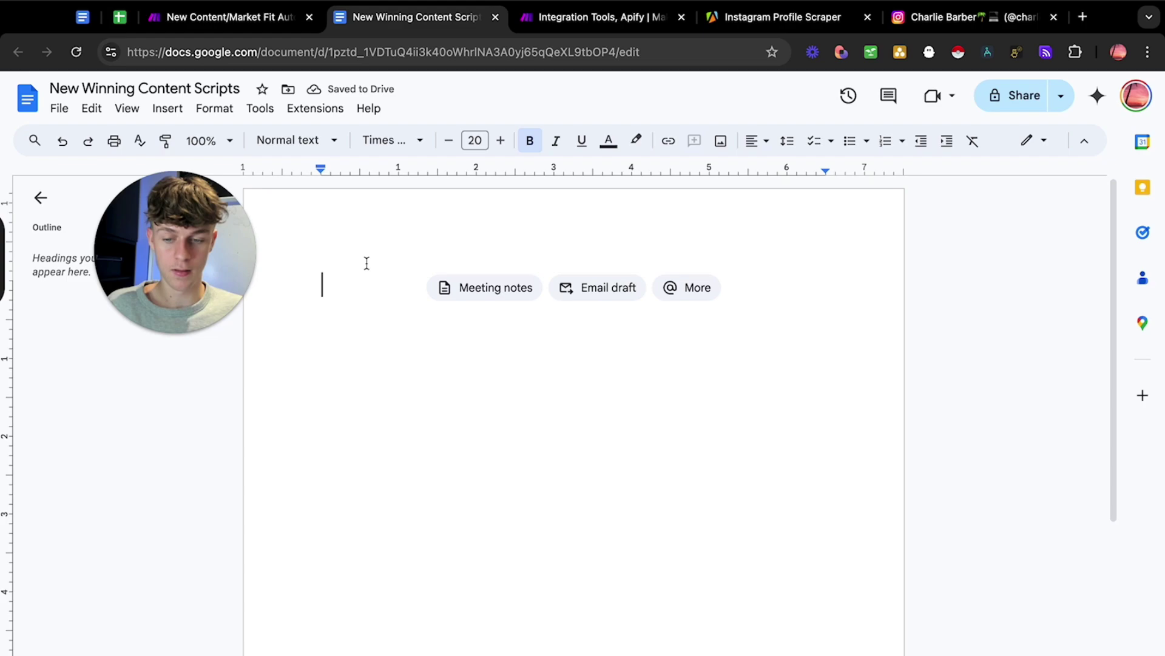
double_click(450, 141)
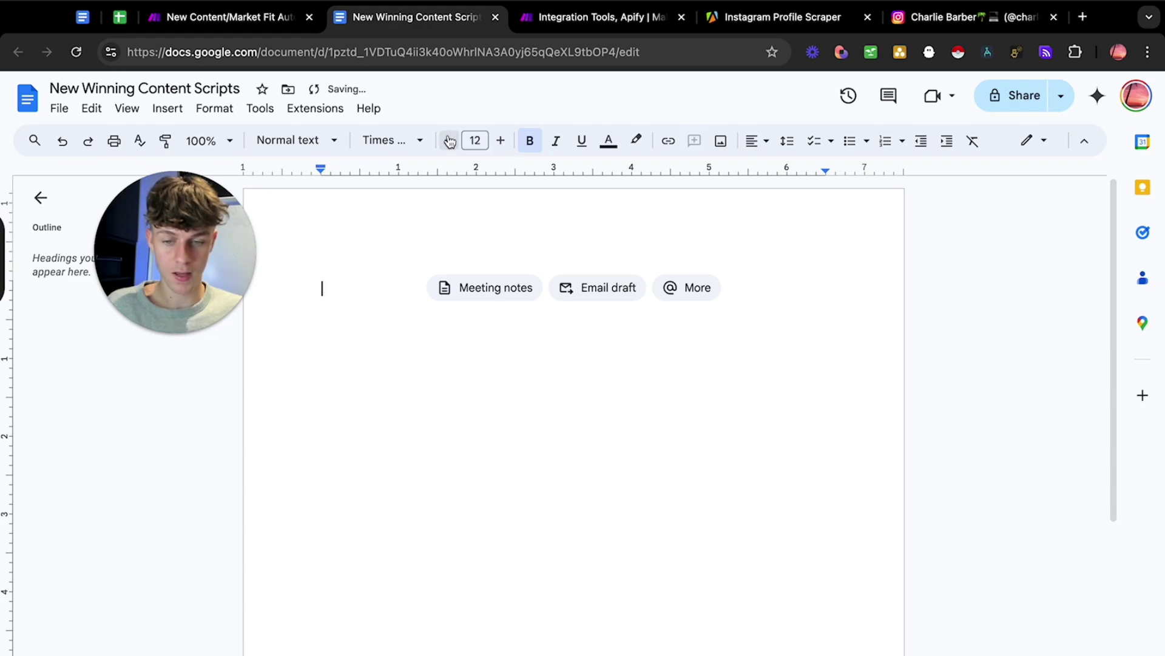
left_click(449, 140)
left_click(530, 140)
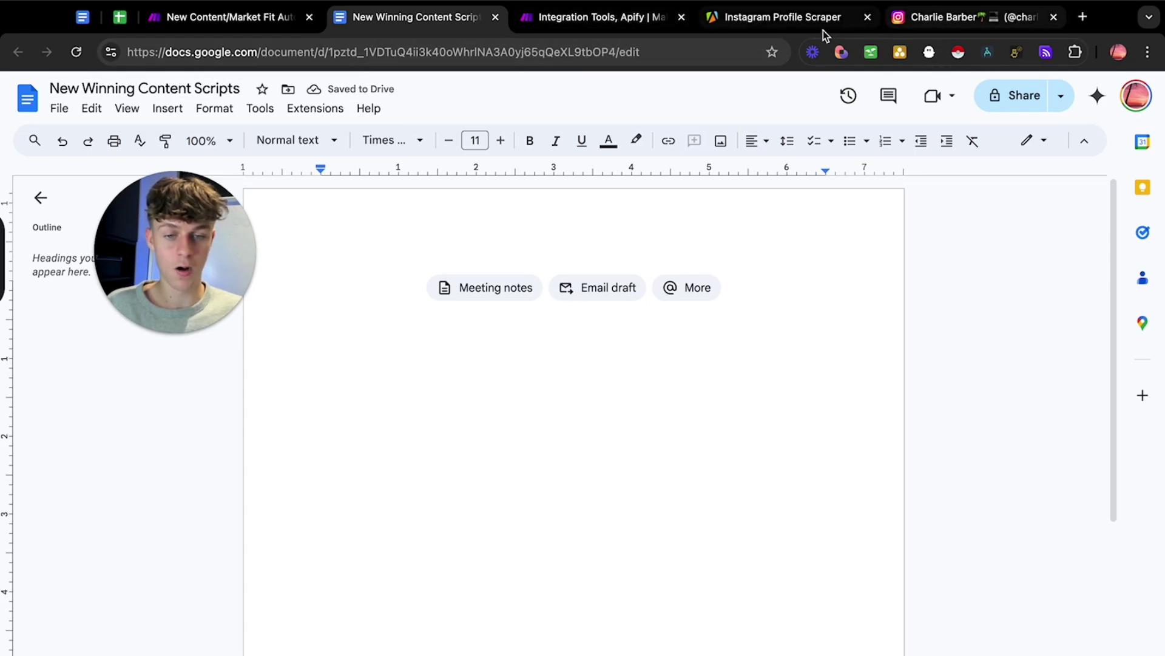
Step: Back in the Make scenario, choose New Winning Content Scripts as the document, map the OpenAI Result as appended text and save the module
left_click(607, 18)
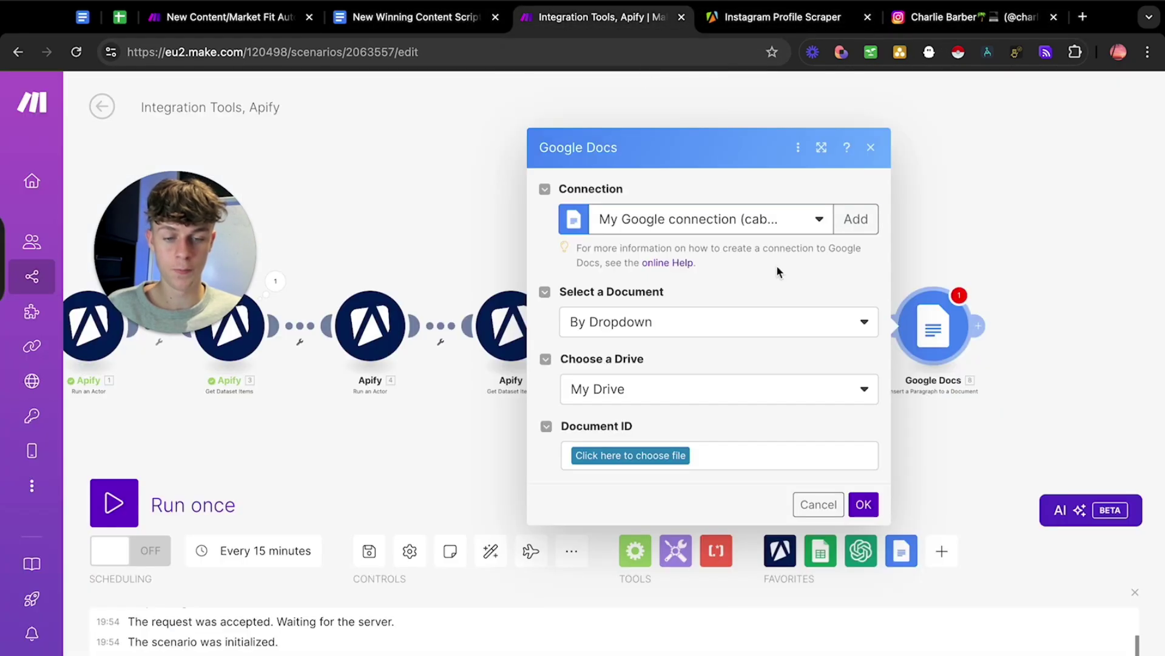
left_click(645, 457)
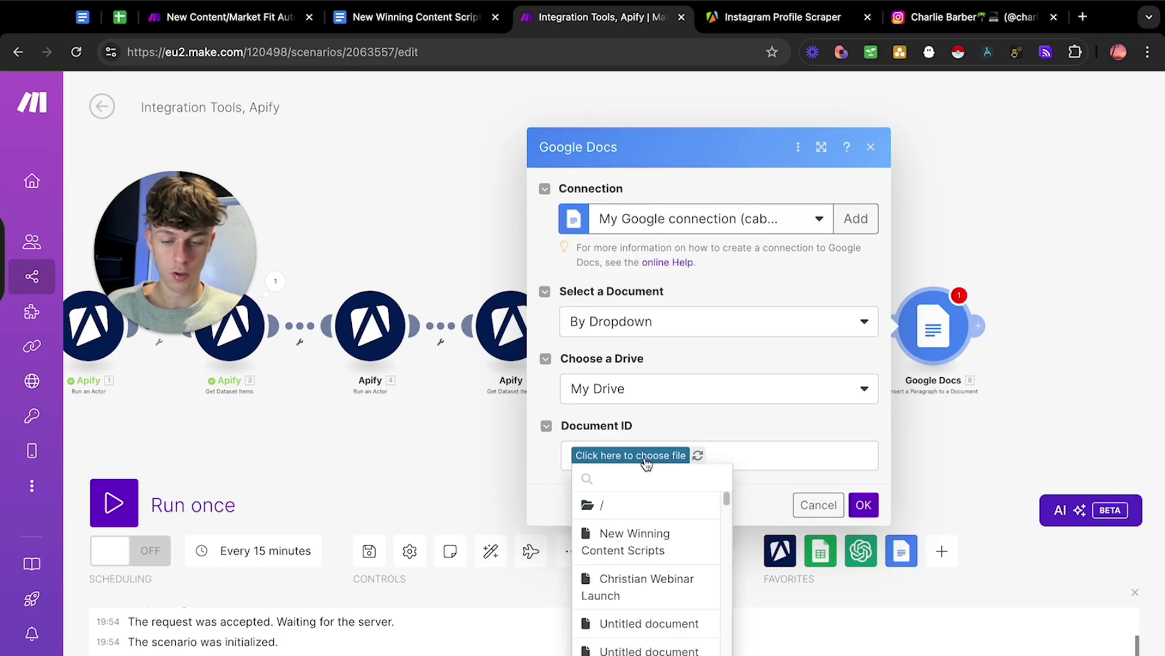
left_click(633, 535)
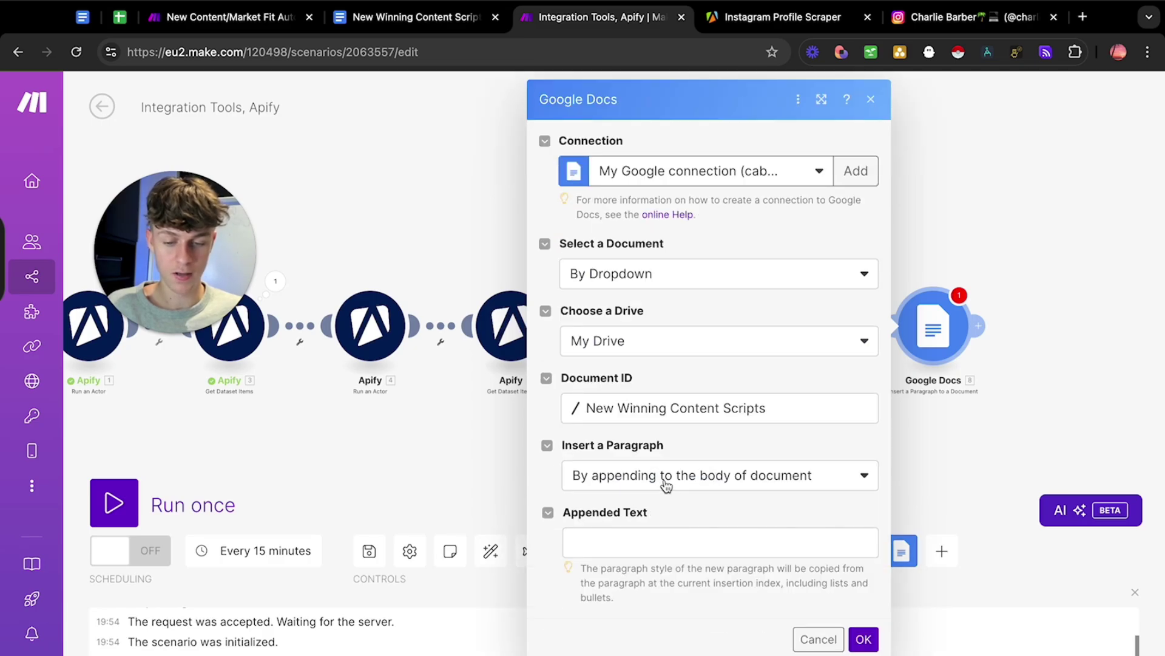
left_click(595, 541)
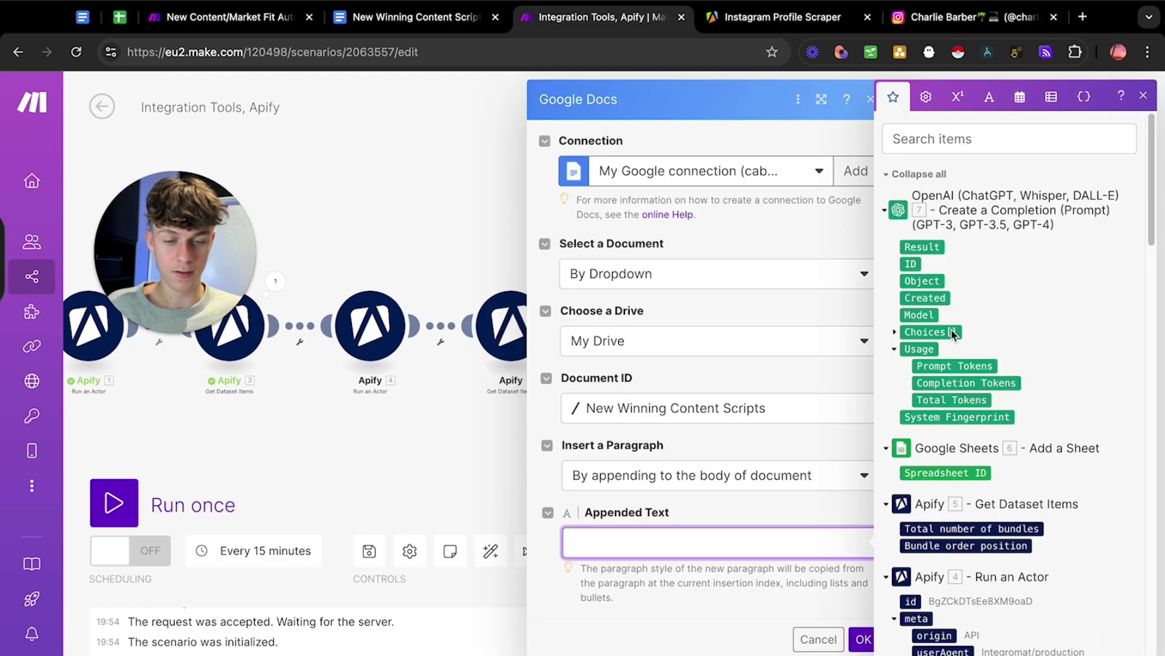
left_click(922, 245)
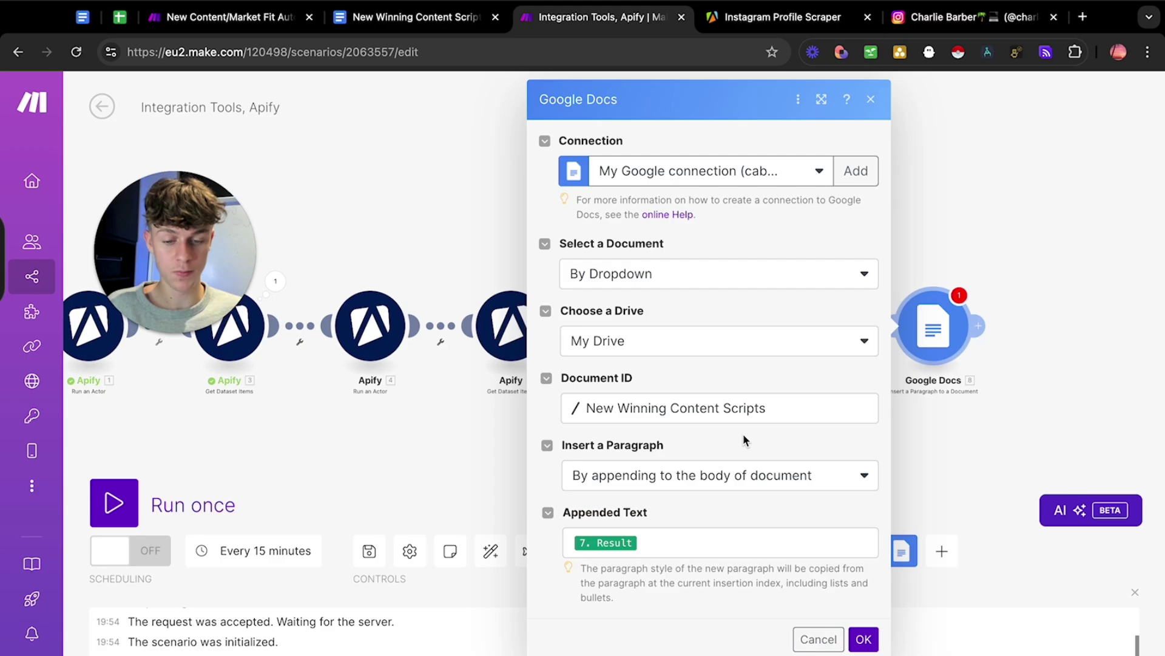
left_click(864, 639)
Step: Run the complete Integration Tools, Apify scenario once
scroll(759, 455, "down", 3)
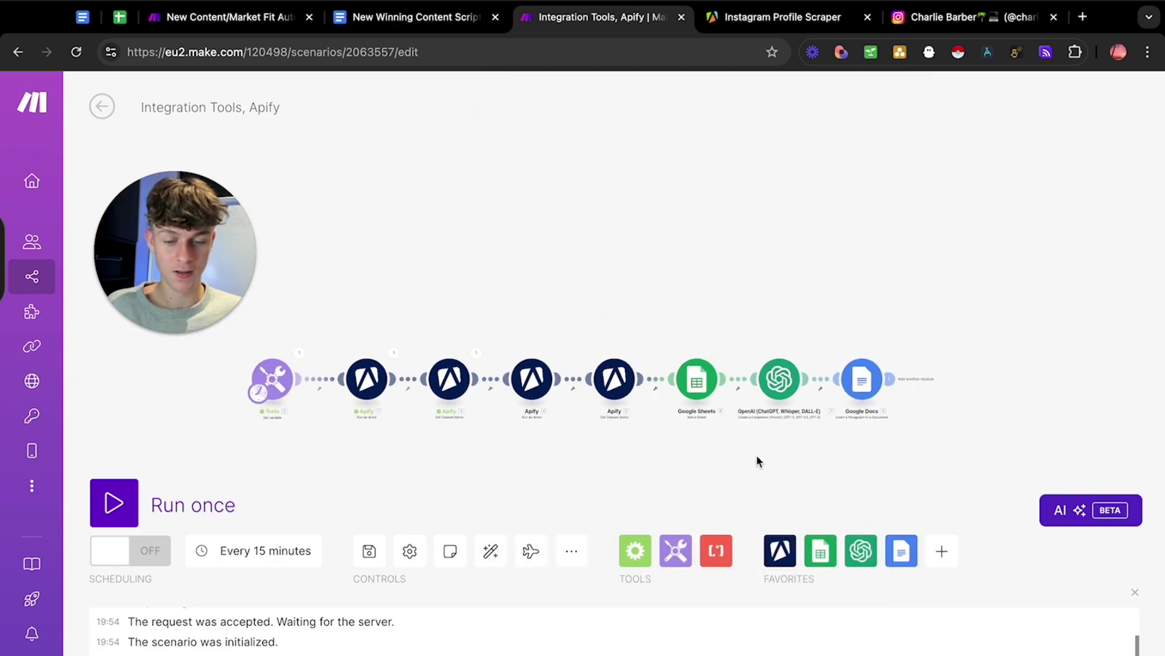
left_click_drag(635, 497, 684, 476)
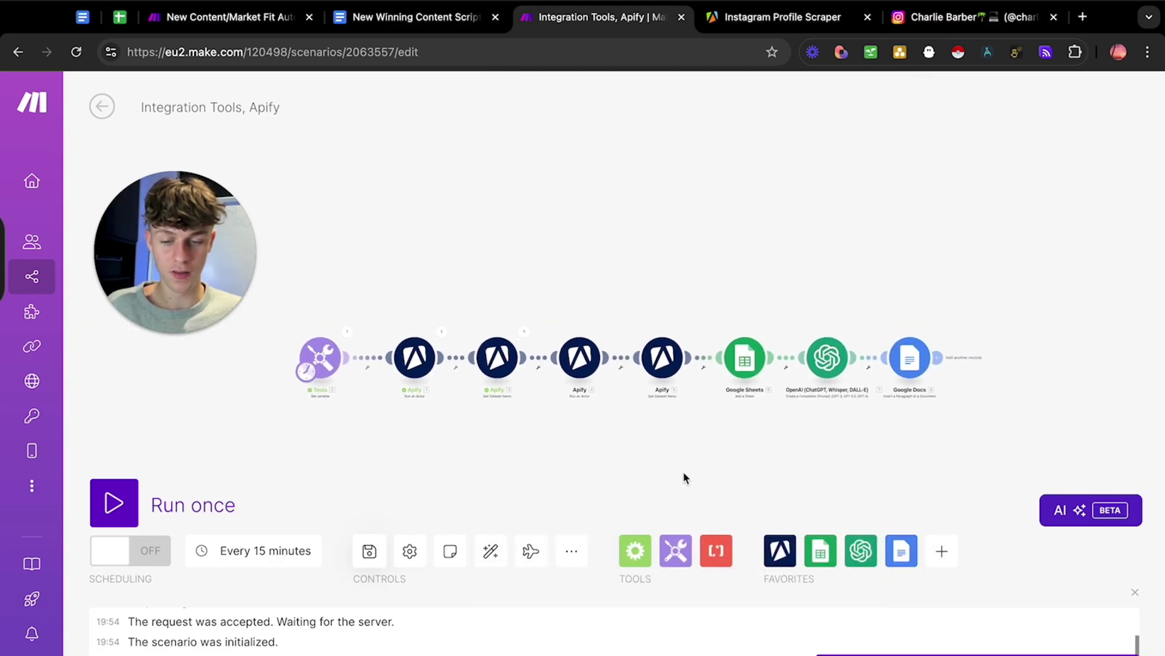
left_click(114, 503)
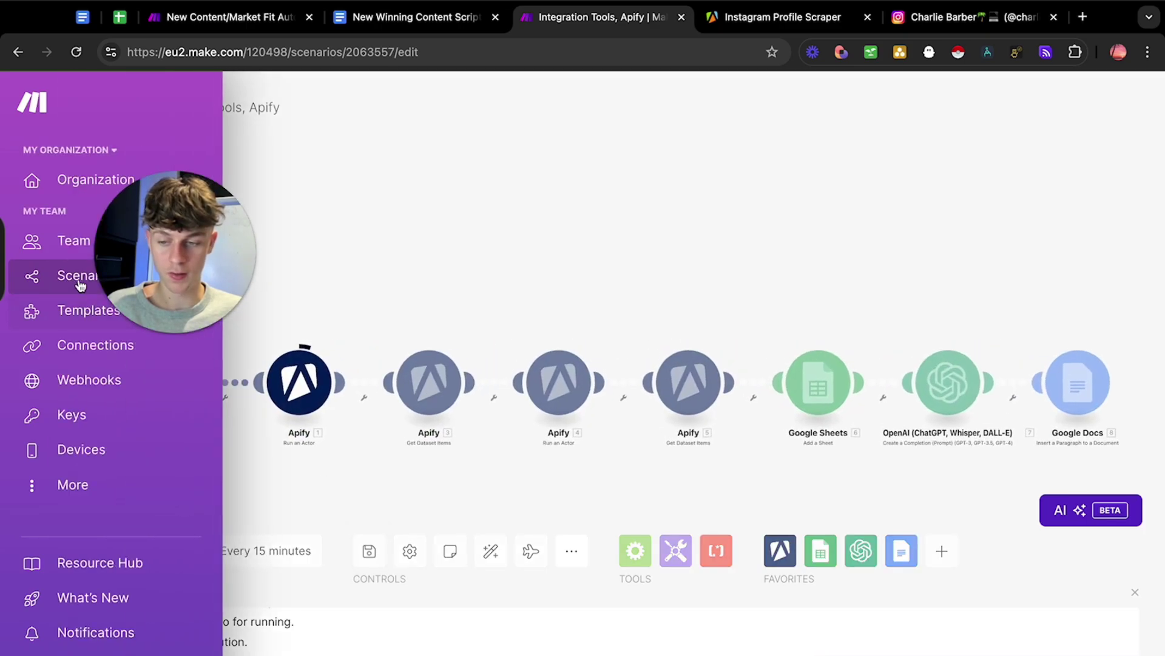
mouse_move(145, 274)
left_click_drag(146, 274, 160, 223)
mouse_move(32, 283)
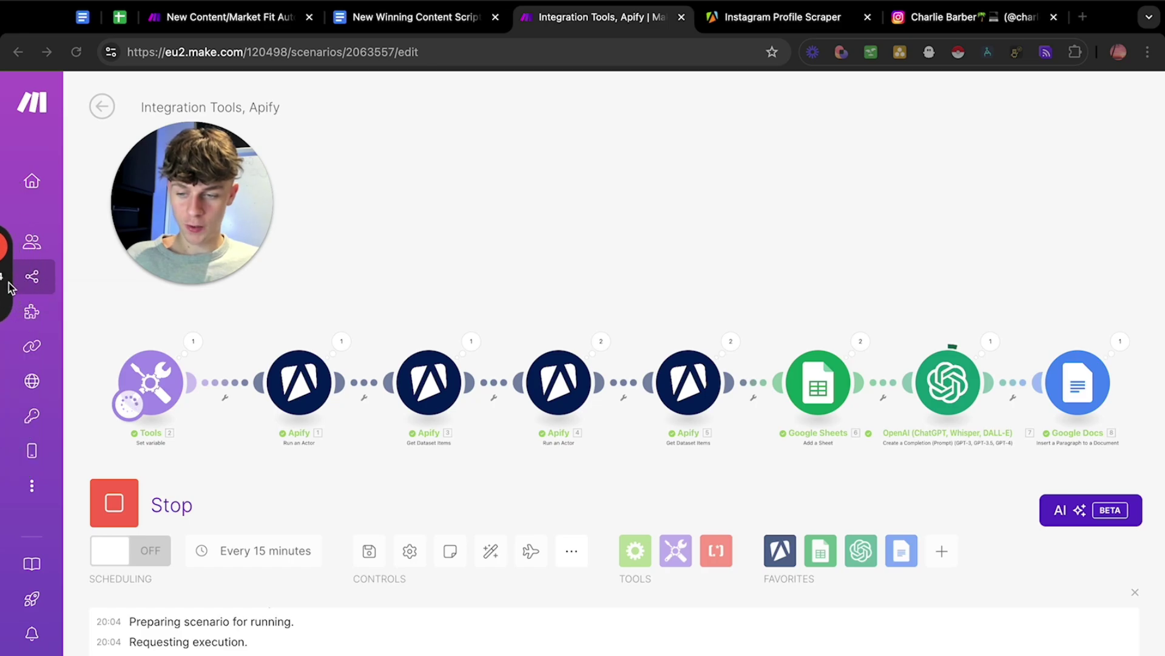
mouse_move(209, 254)
left_click_drag(208, 253, 189, 244)
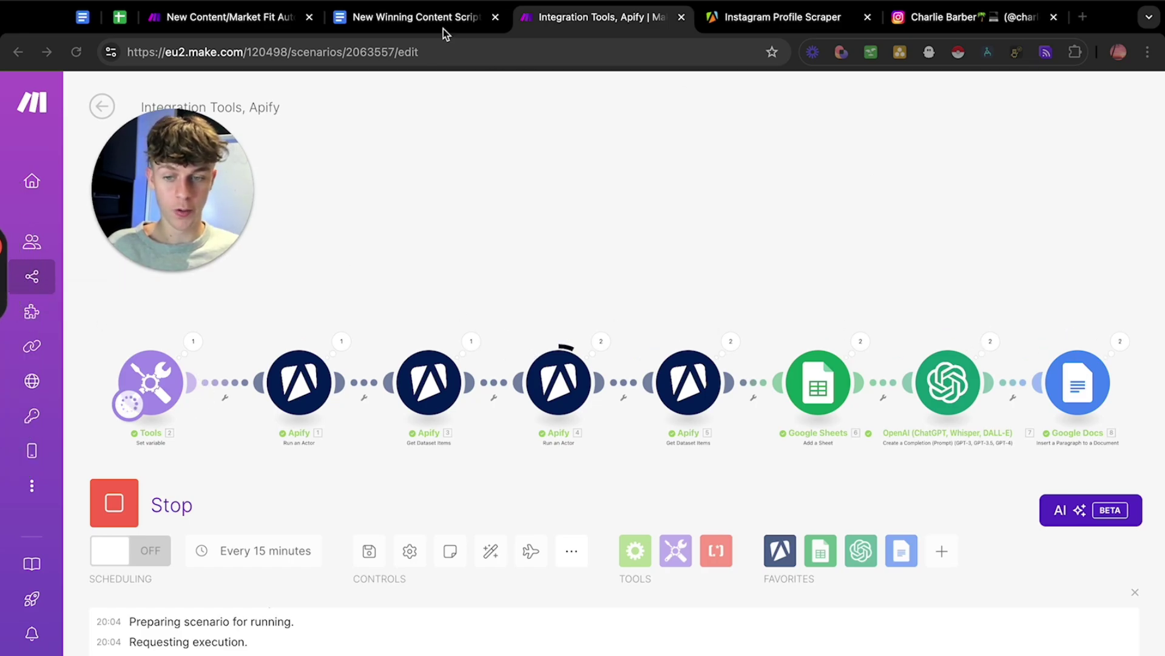
Step: Look through the generated content scripts in the New Winning Content Scripts document
left_click(426, 19)
left_click_drag(321, 304, 715, 580)
scroll(713, 578, "down", 10)
scroll(707, 571, "up", 20)
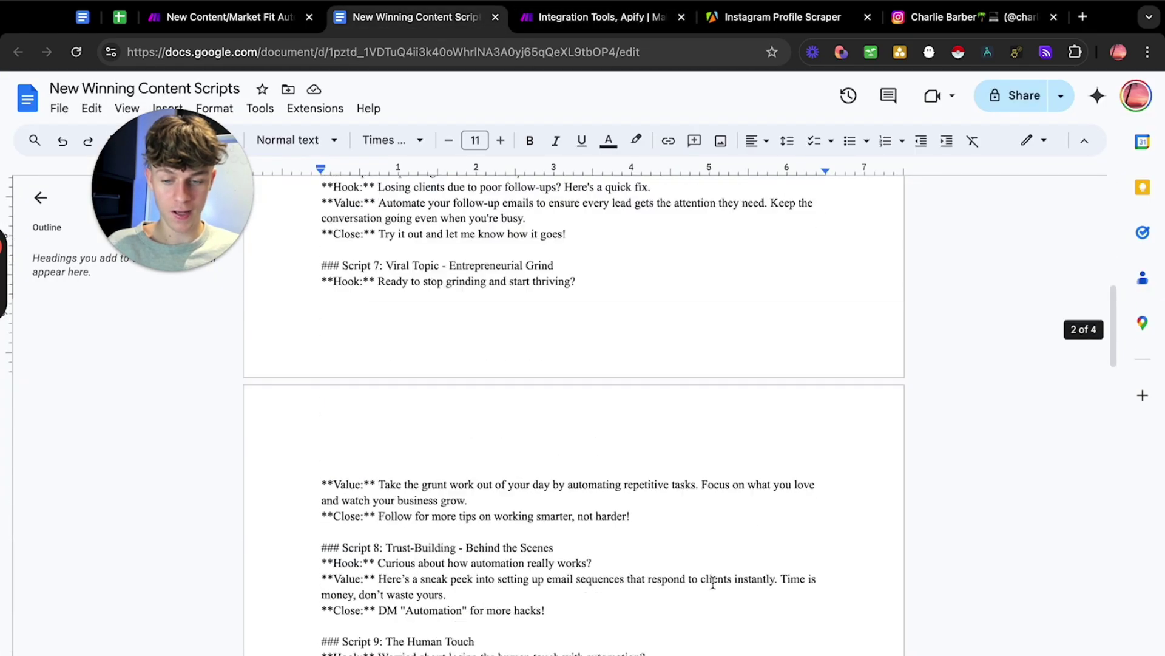
scroll(701, 552, "down", 1)
left_click(721, 528)
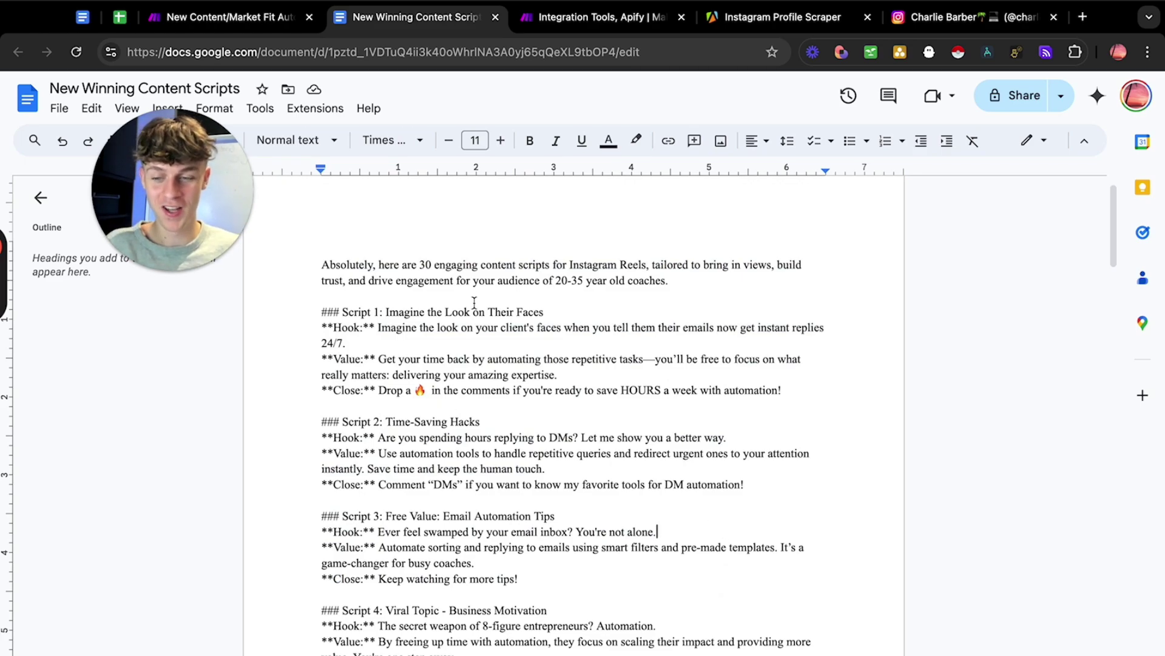
scroll(466, 316, "down", 5)
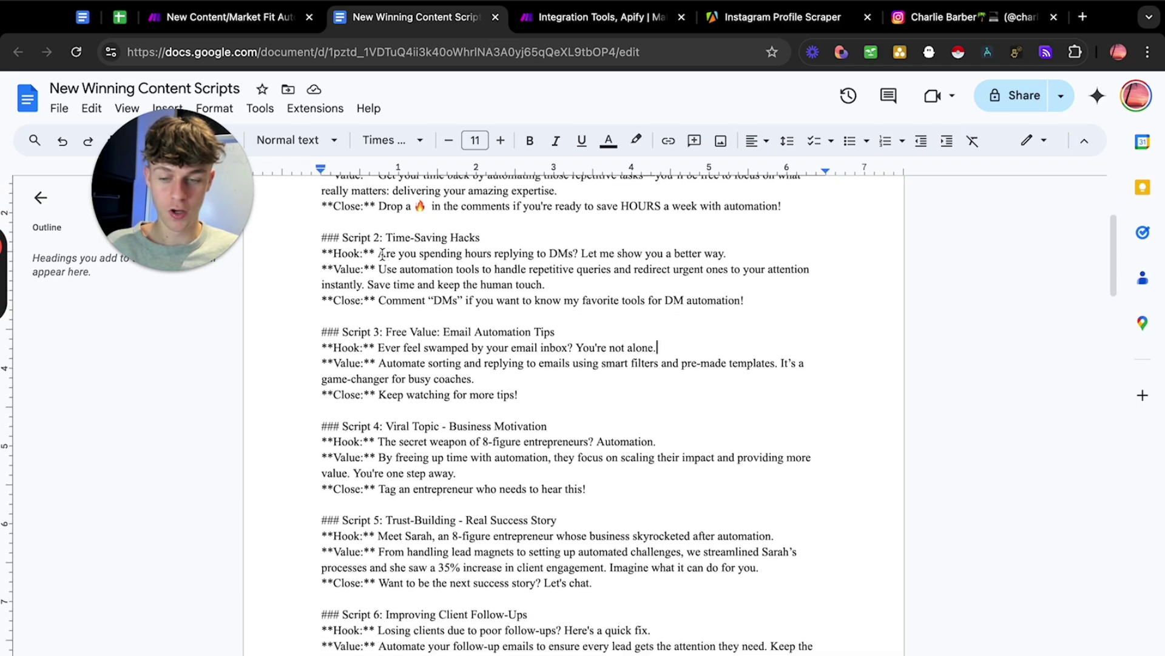
Step: Read the hook, value and close lines of Script 2: Time-Saving Hacks
left_click_drag(379, 254, 739, 251)
left_click_drag(401, 269, 721, 272)
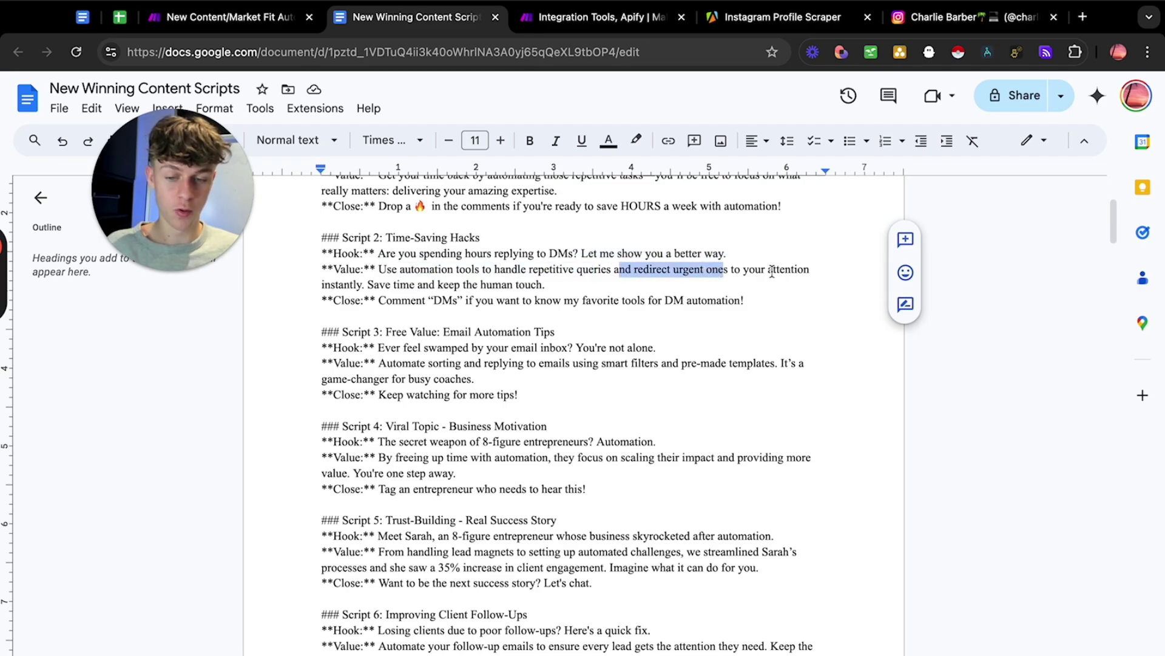
double_click(330, 284)
left_click(392, 284)
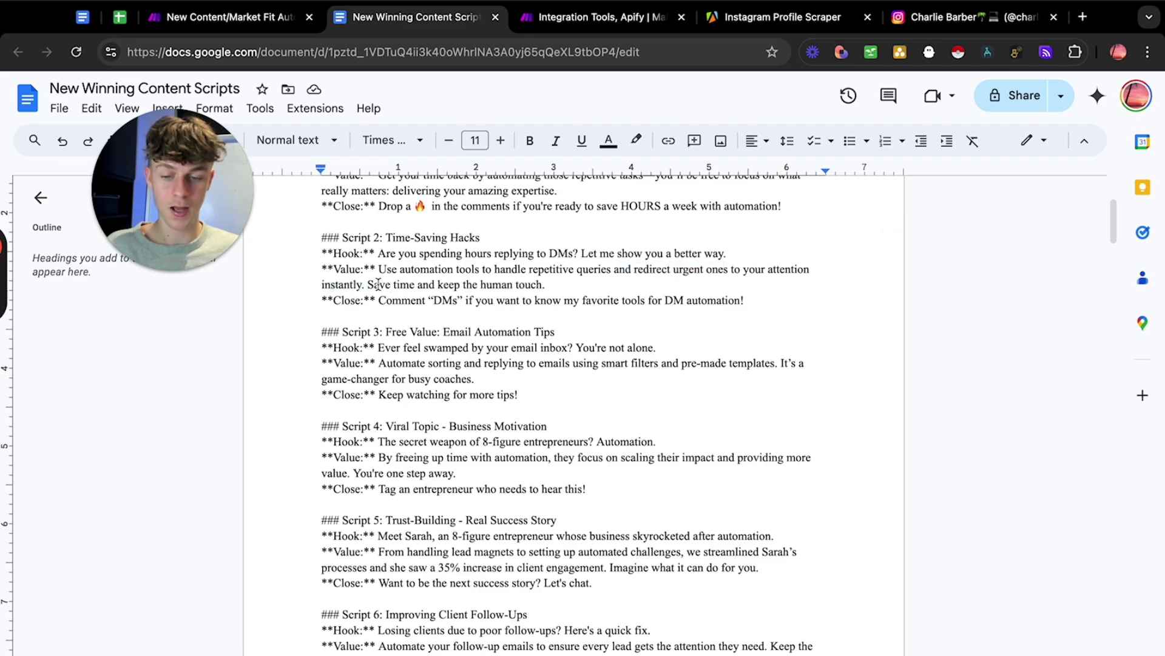
left_click_drag(378, 284, 553, 285)
left_click(385, 300)
left_click_drag(480, 301, 368, 301)
left_click(743, 300)
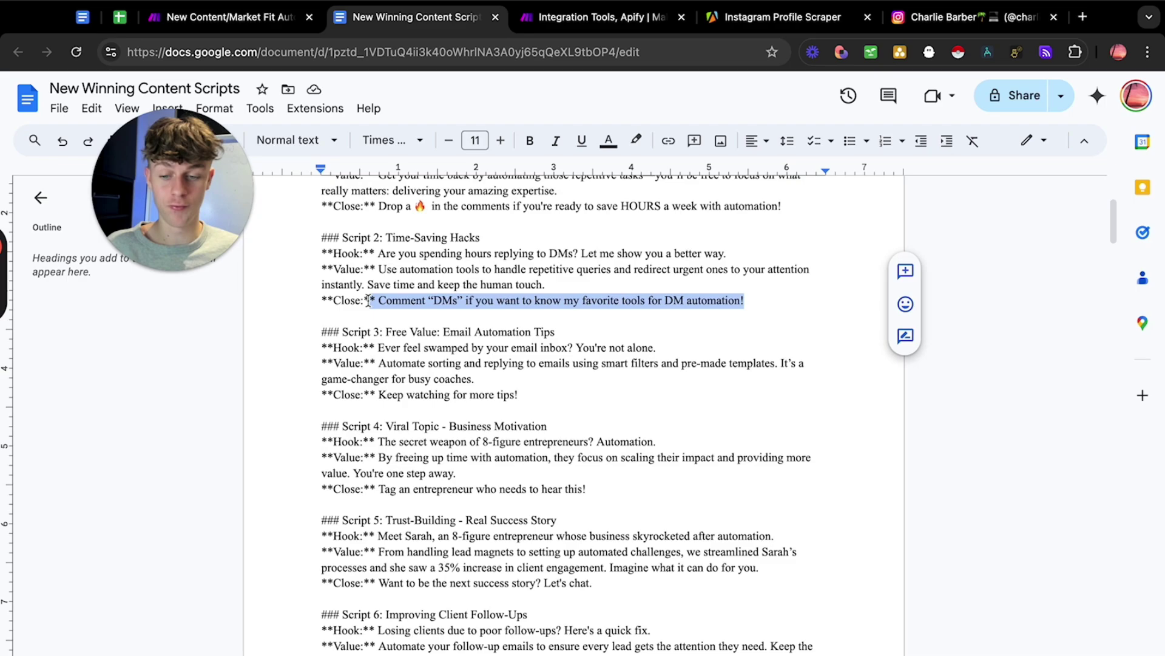
left_click(460, 289)
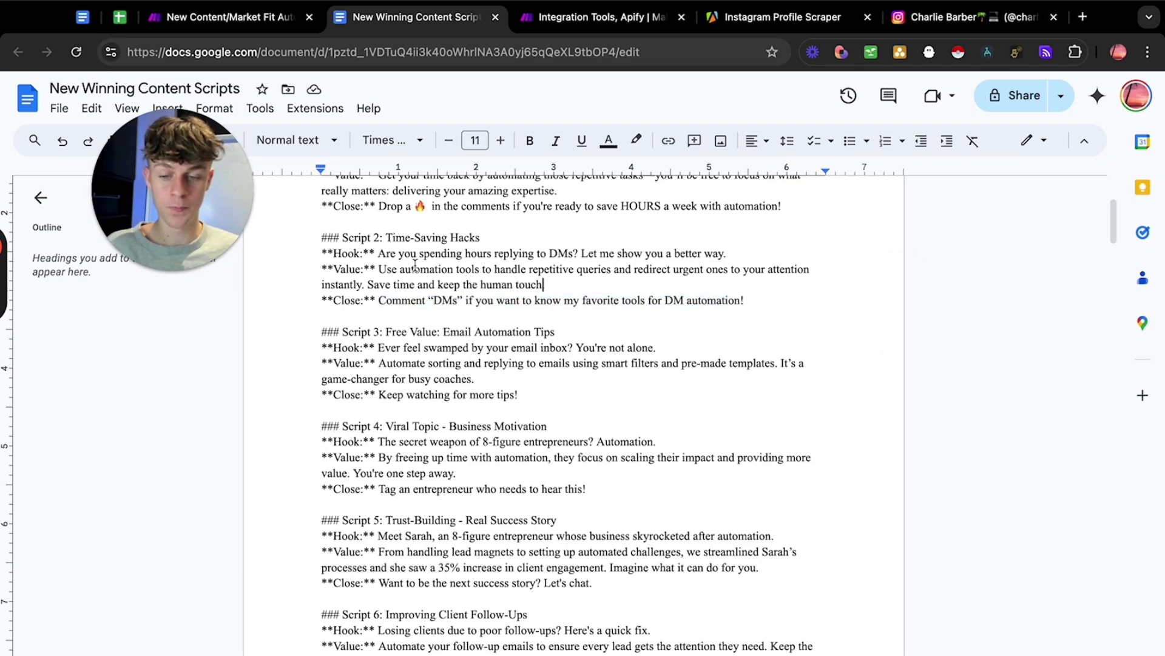
left_click_drag(400, 269, 456, 269)
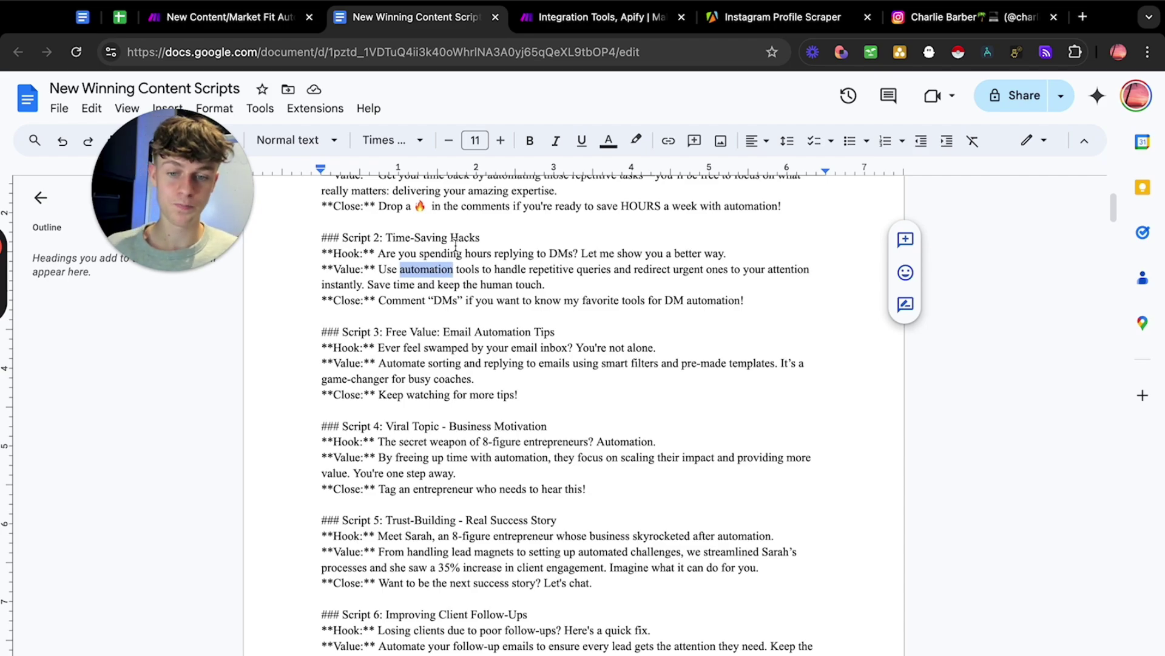
Step: Return to the Integration Tools, Apify scenario, check the modules' progress and stop the run
left_click(600, 17)
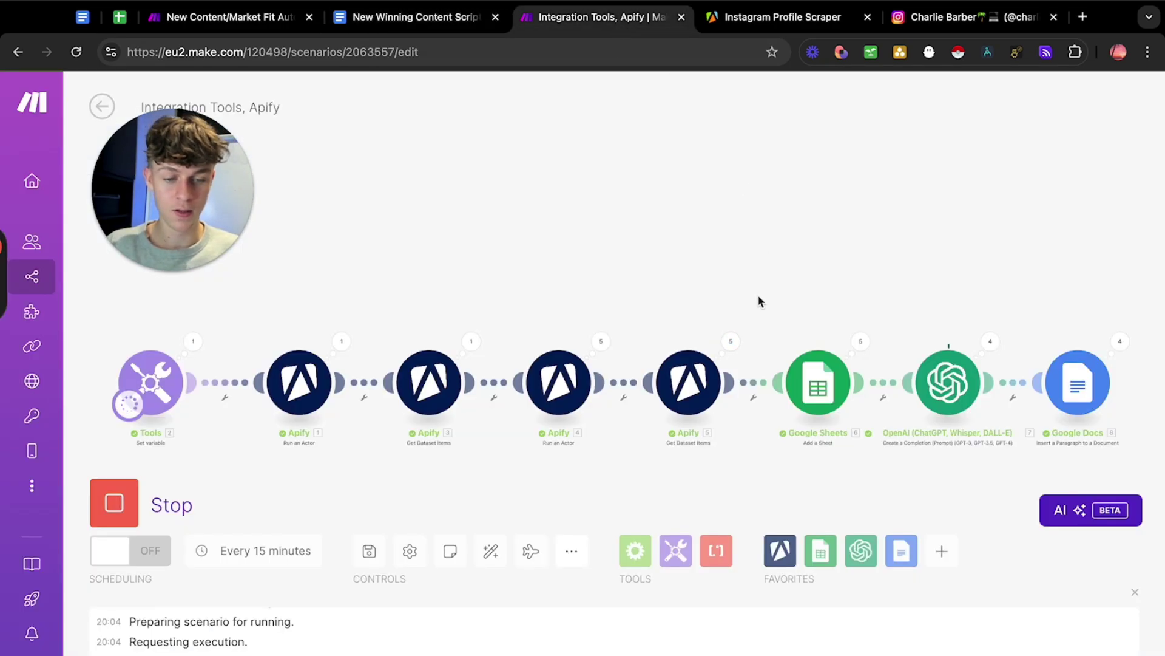
left_click_drag(758, 302, 658, 297)
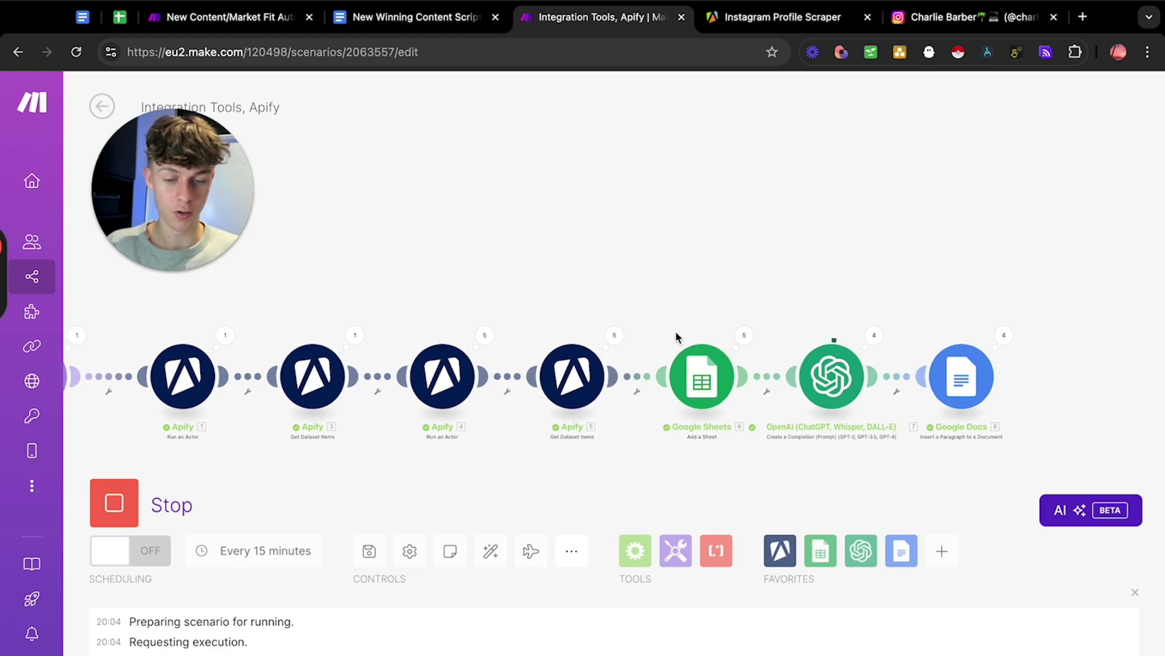
left_click_drag(677, 334, 763, 333)
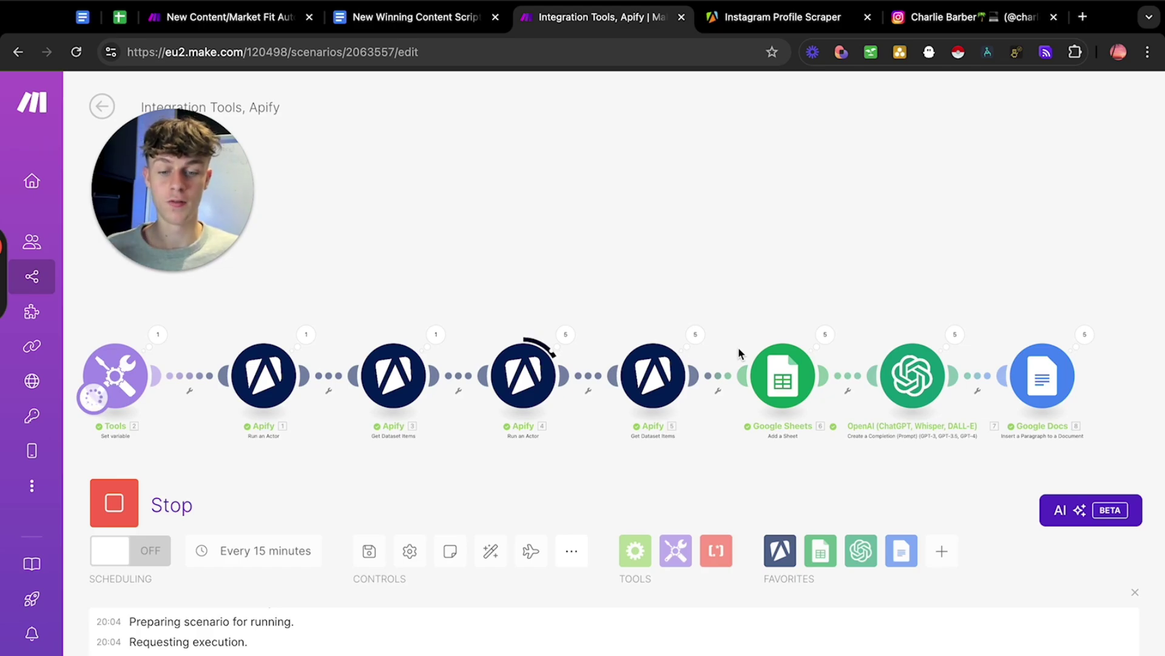
left_click_drag(664, 317, 691, 328)
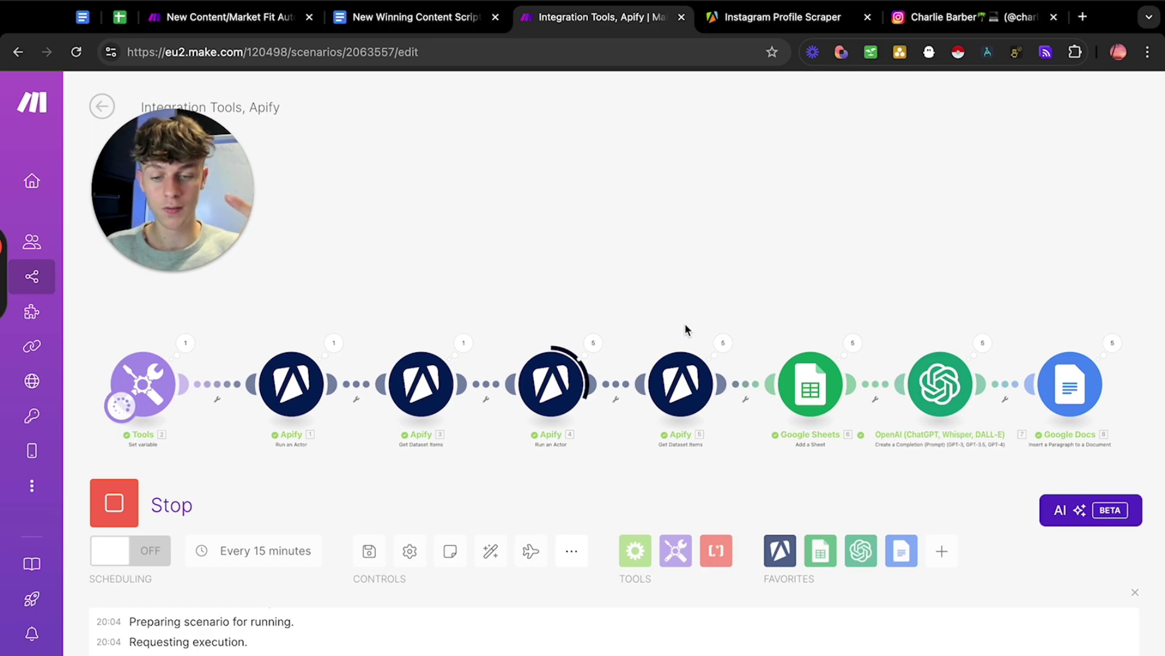
scroll(680, 323, "down", 1)
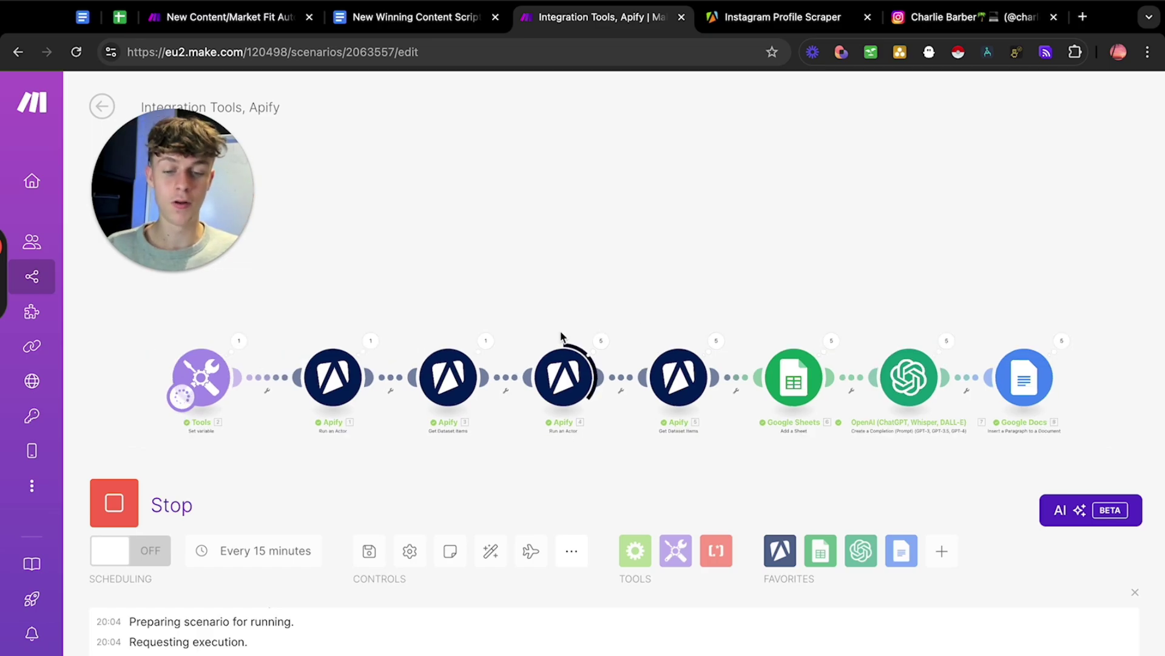
left_click(114, 503)
left_click(125, 504)
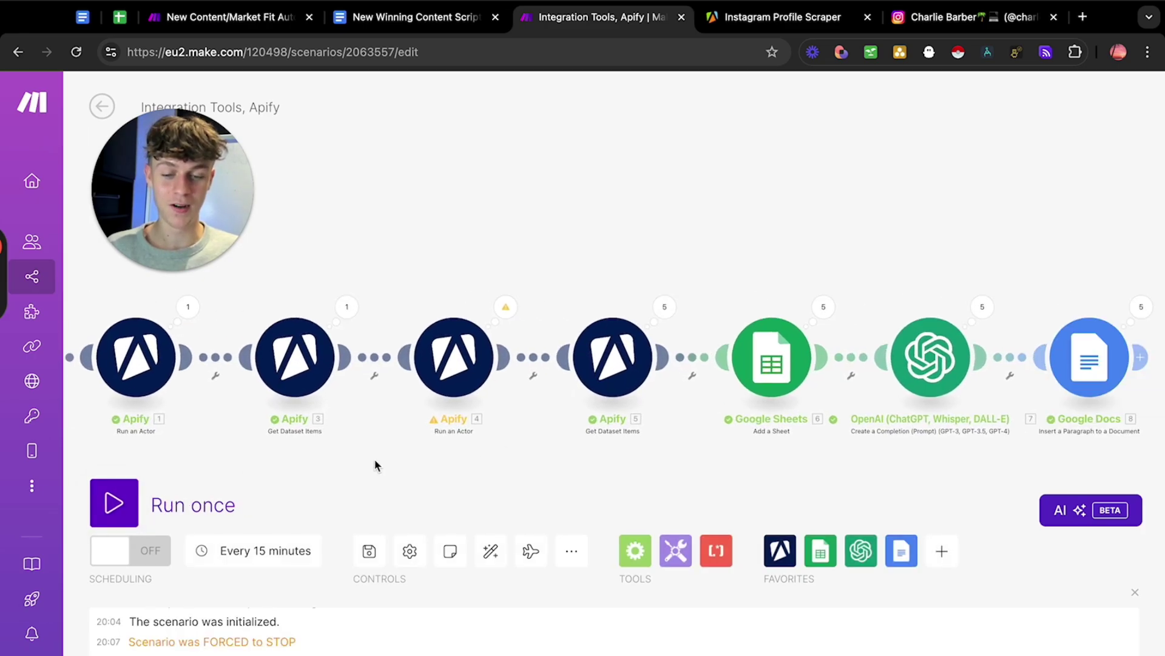
Step: Start a filter labelled Virality Filter between the last Apify Get Dataset Items module and the Google Sheets module
left_click(572, 378)
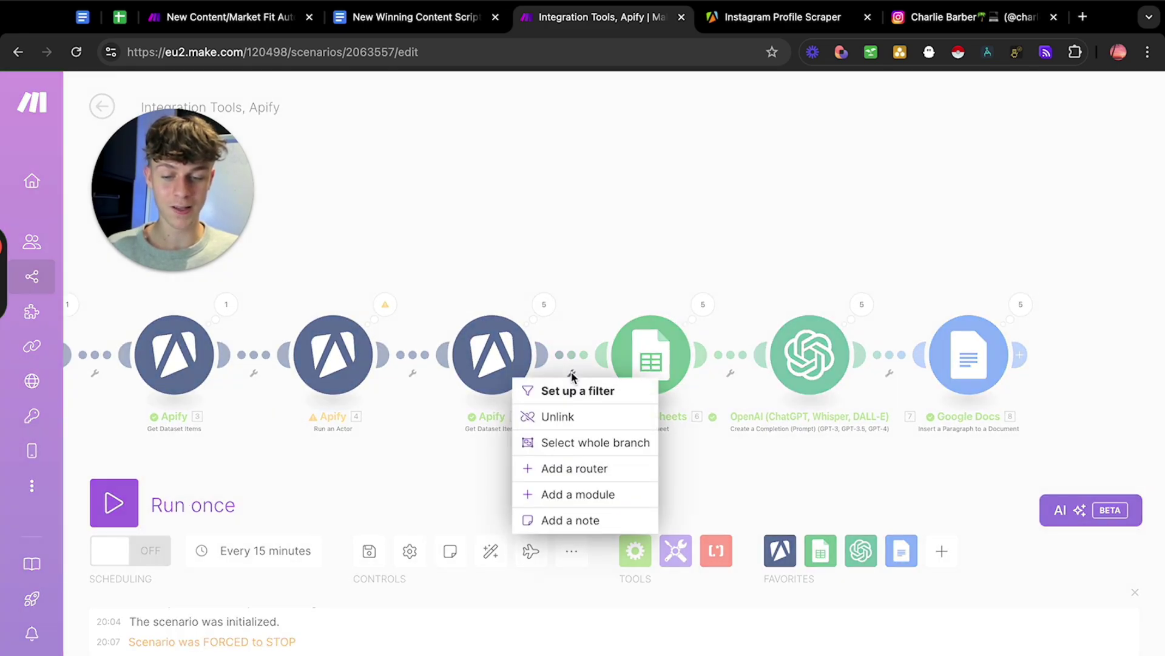
left_click(576, 390)
left_click(691, 286)
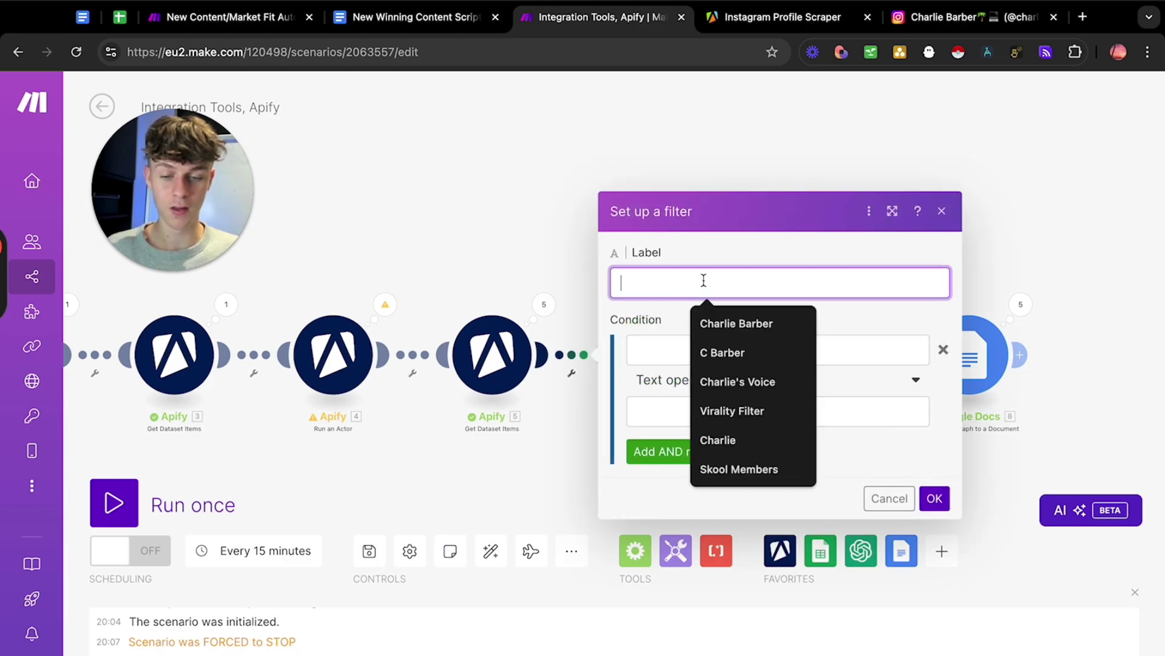
left_click(728, 410)
left_click_drag(698, 283, 612, 285)
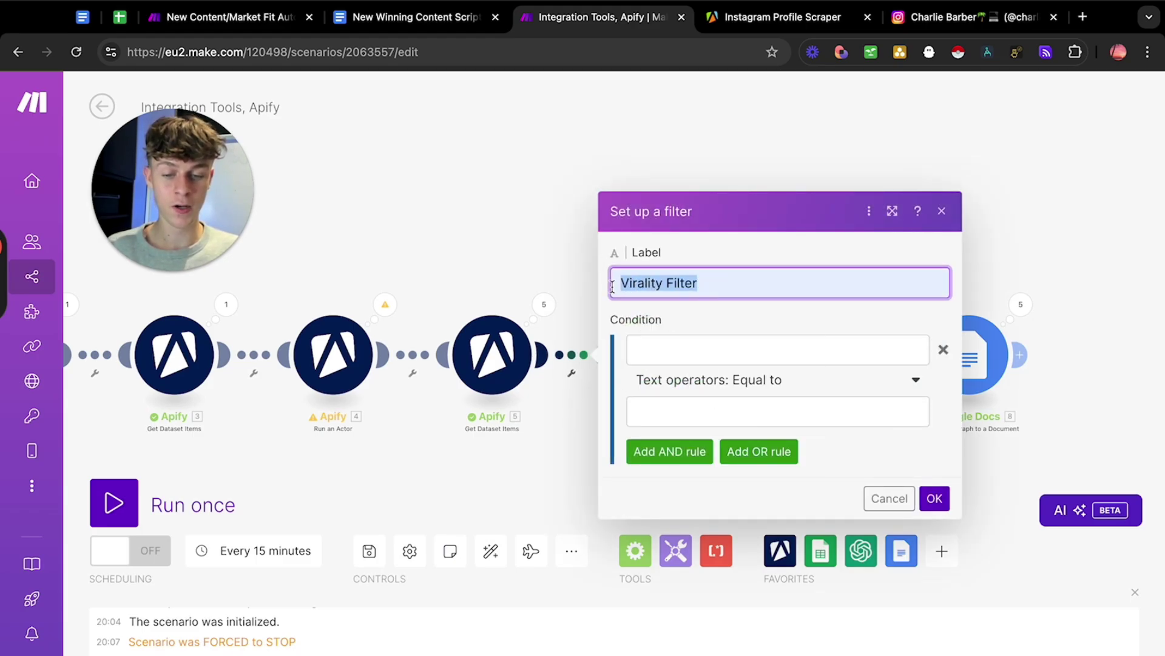
left_click(678, 346)
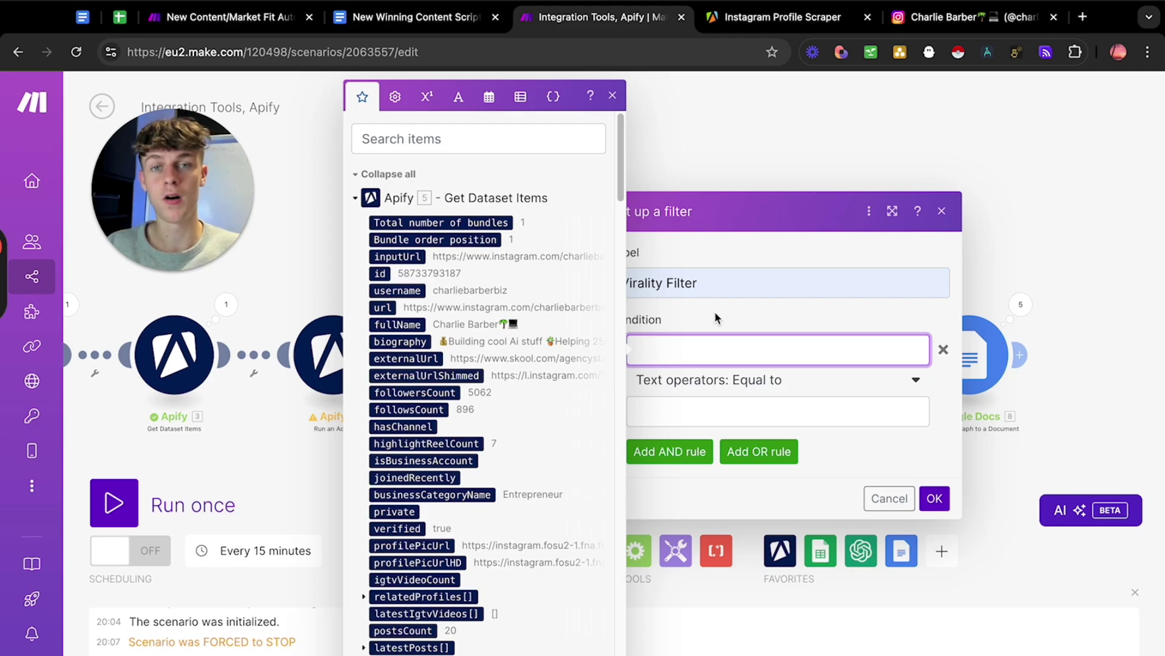
Step: Switch to the Instagram profile and compare the reels' view counts with the account's follower count
left_click(922, 18)
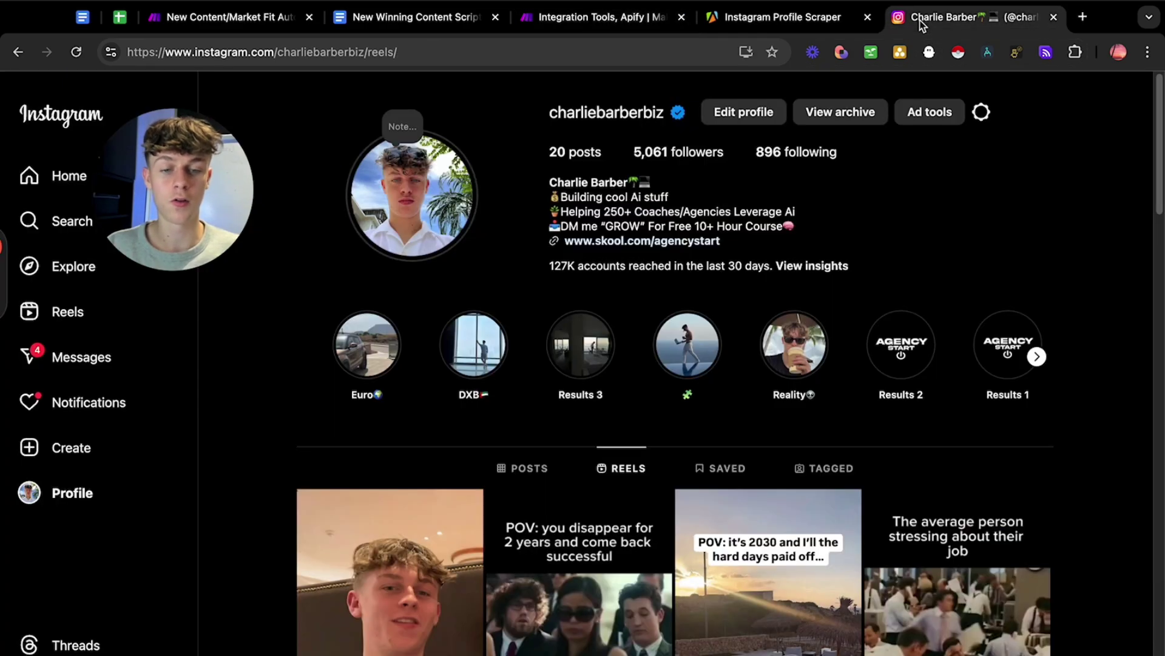
scroll(375, 364, "down", 4)
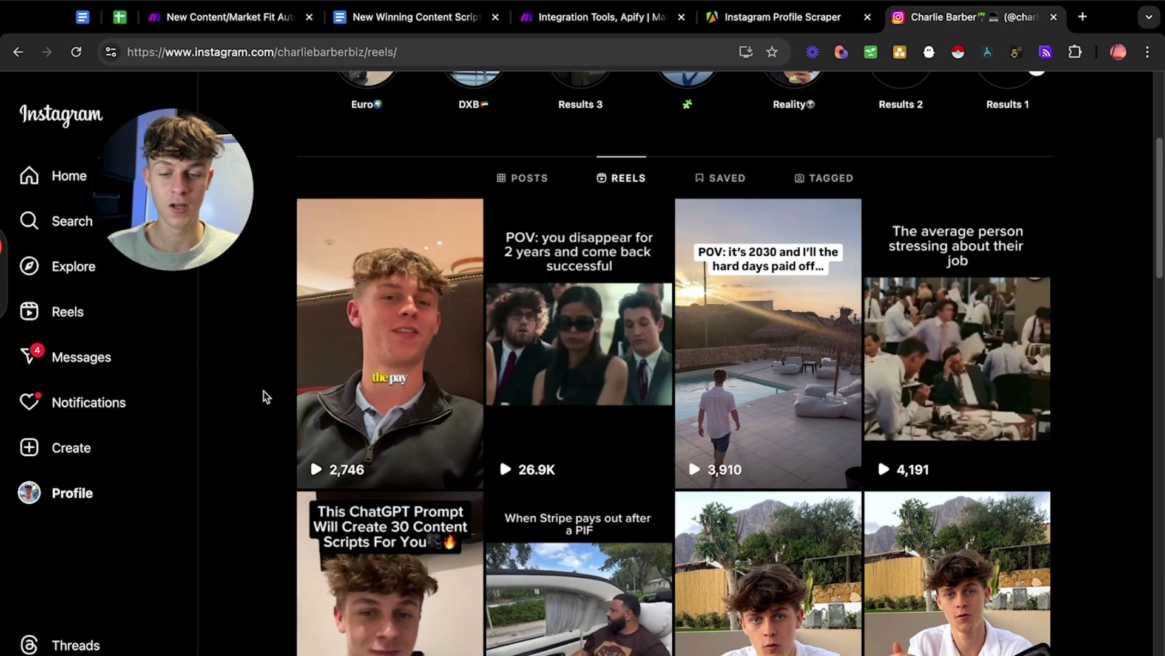
scroll(394, 393, "down", 1)
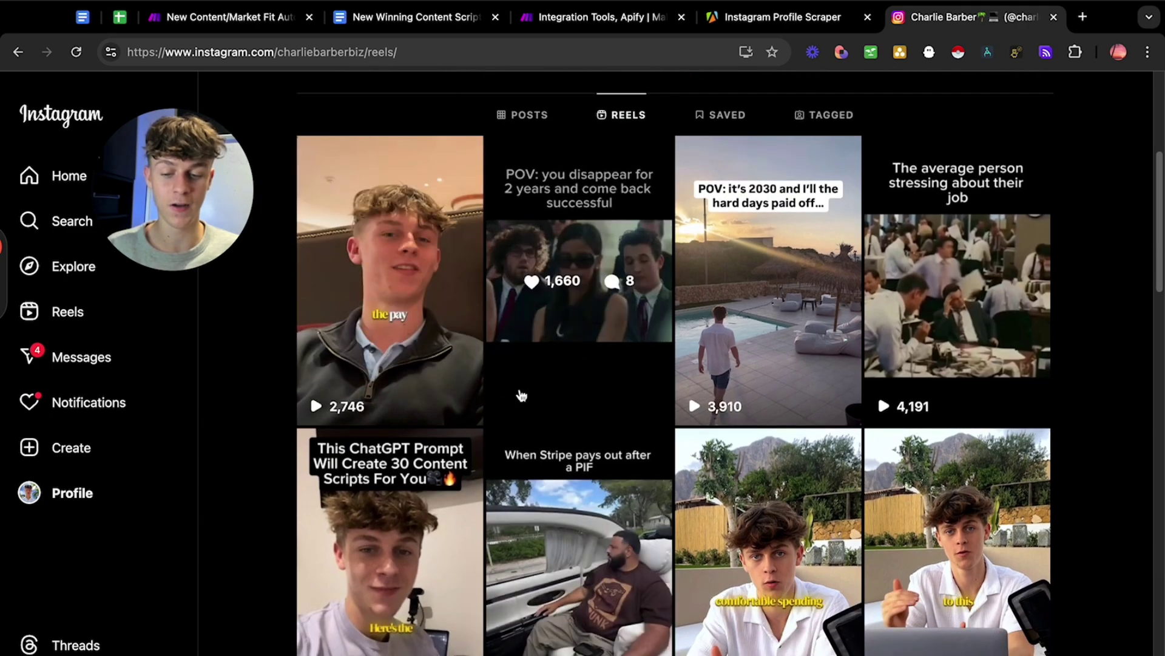
scroll(764, 243, "up", 5)
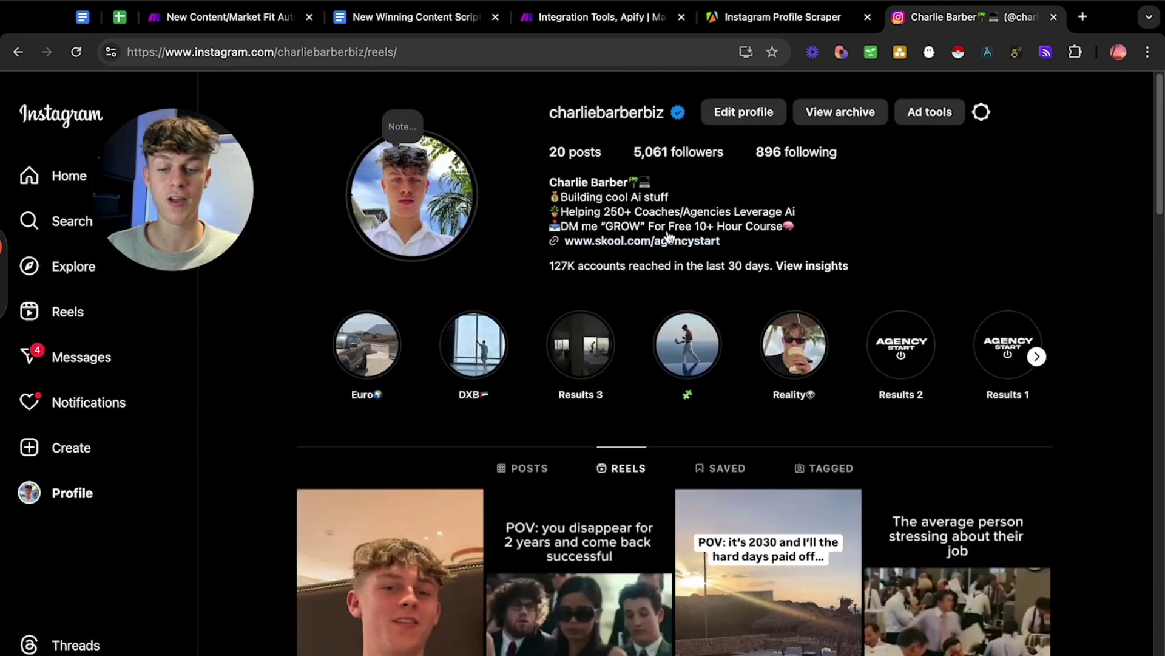
scroll(243, 371, "down", 1)
scroll(243, 366, "down", 3)
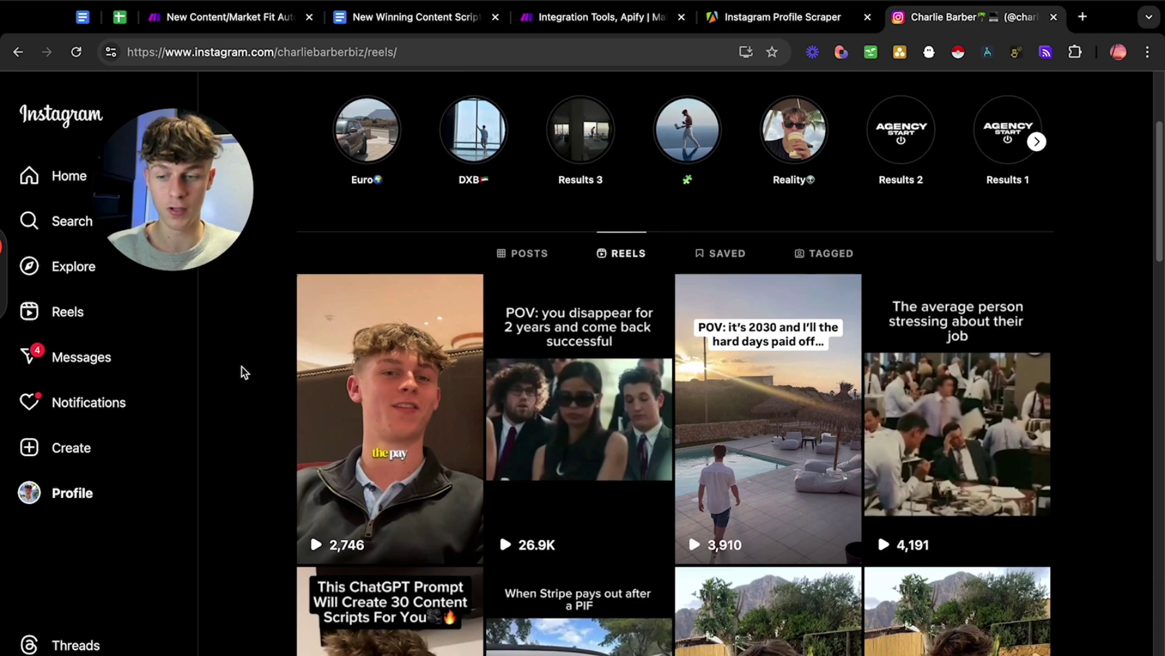
scroll(242, 367, "down", 6)
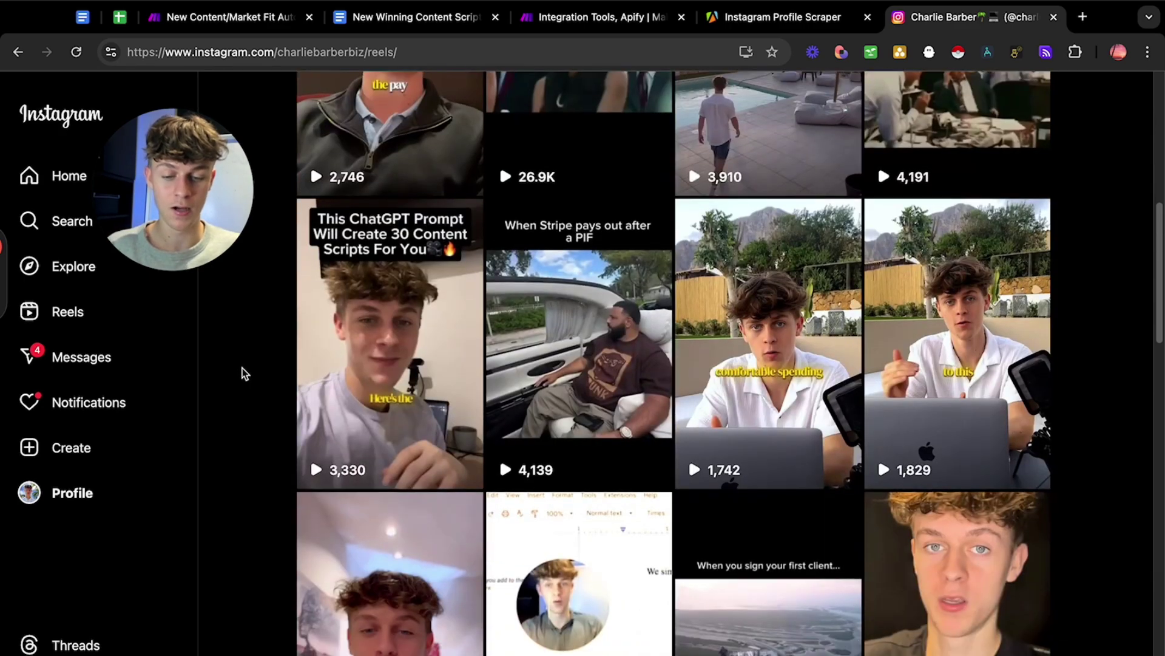
scroll(242, 368, "down", 7)
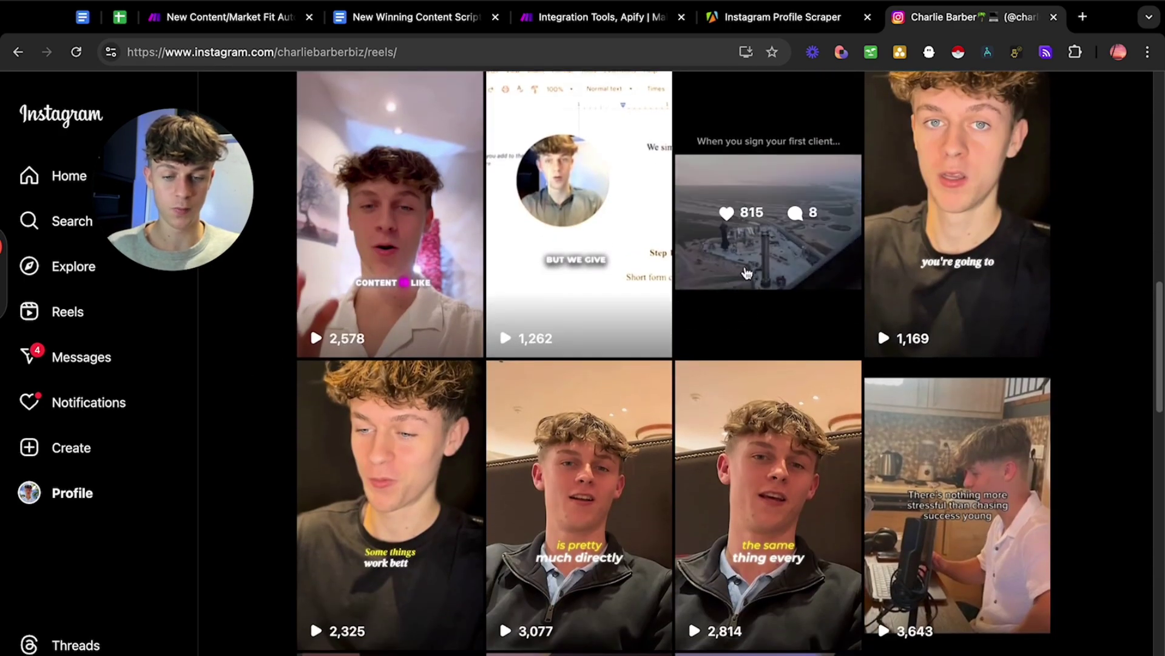
scroll(246, 425, "down", 5)
scroll(252, 428, "up", 9)
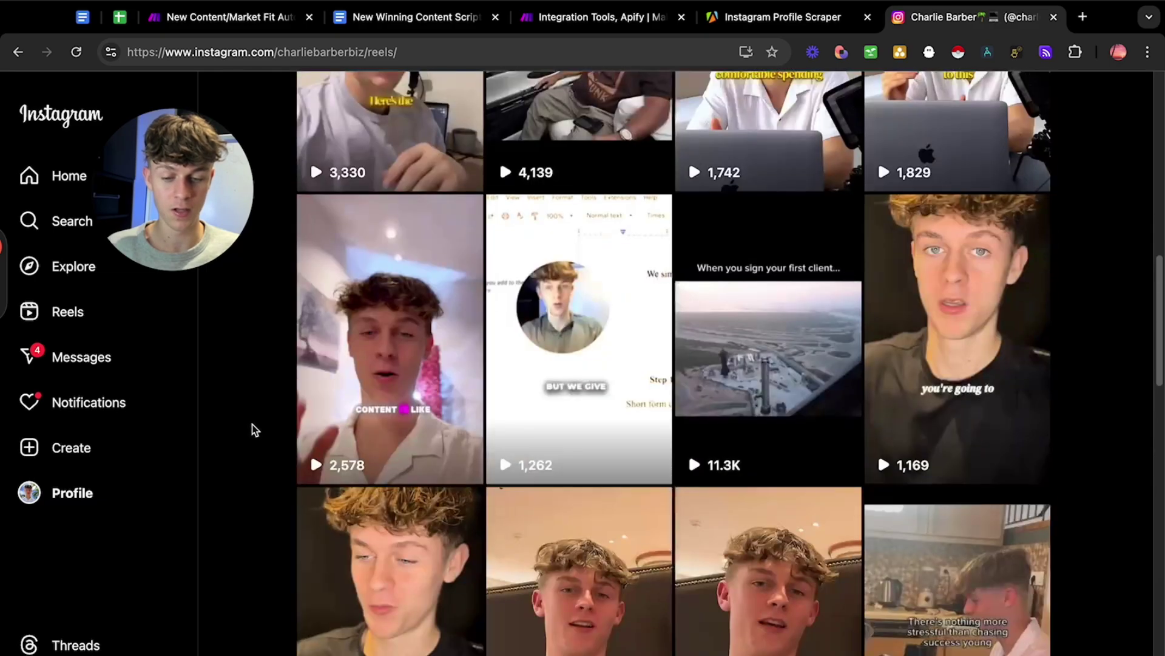
scroll(252, 425, "up", 9)
scroll(266, 433, "down", 4)
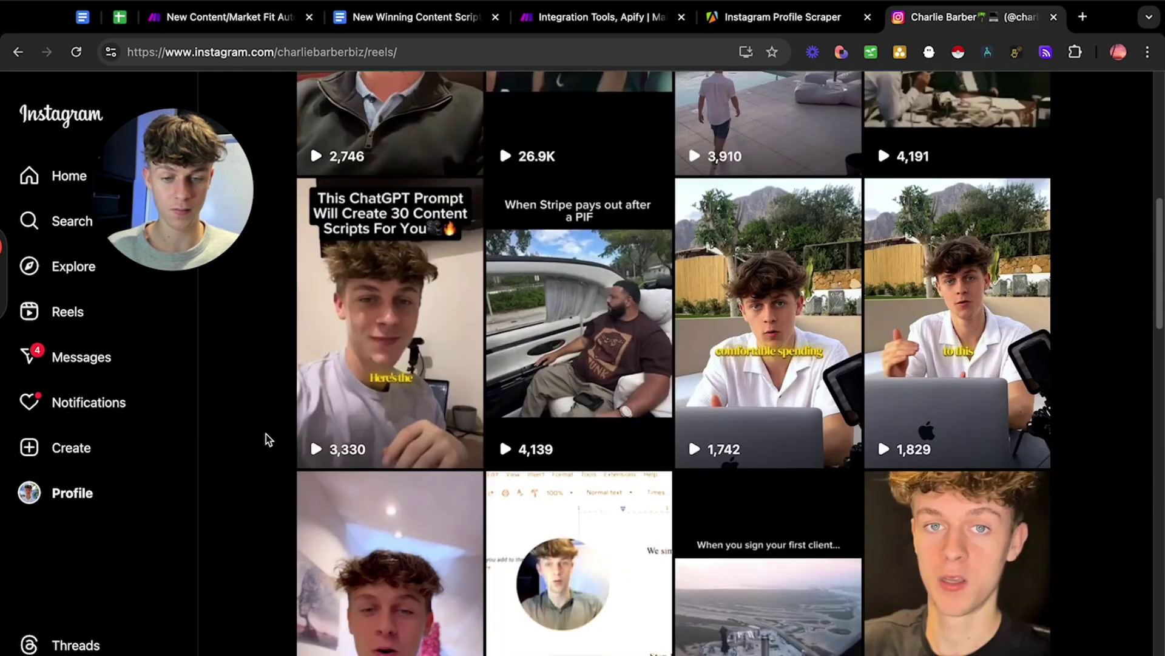
scroll(275, 433, "down", 8)
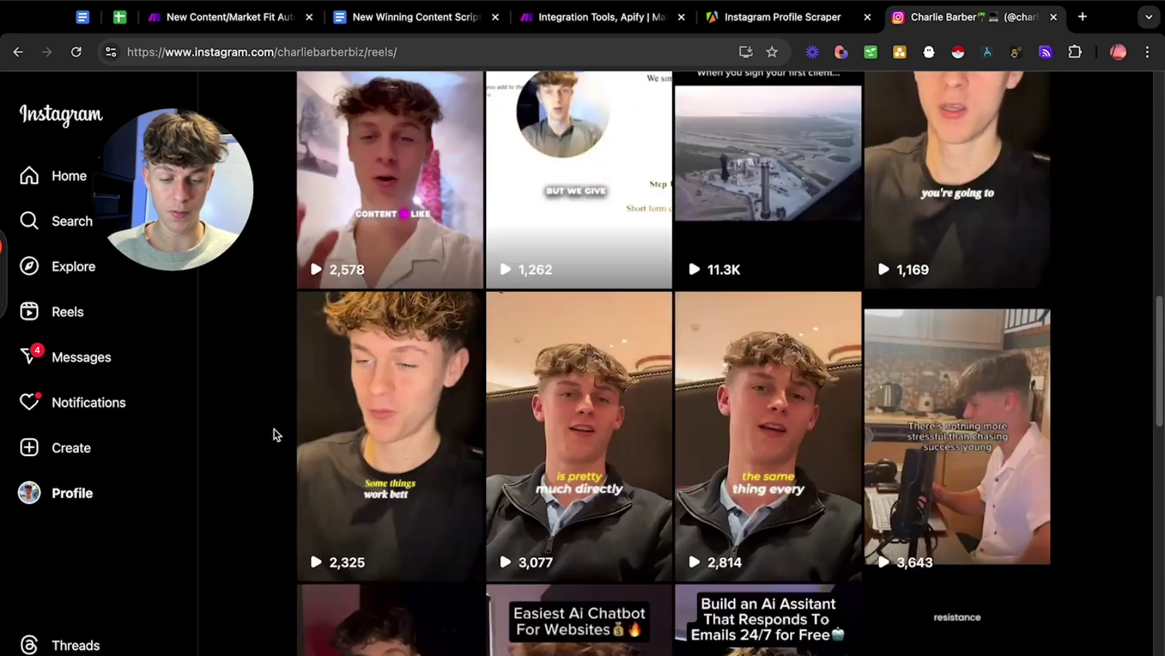
scroll(277, 432, "down", 20)
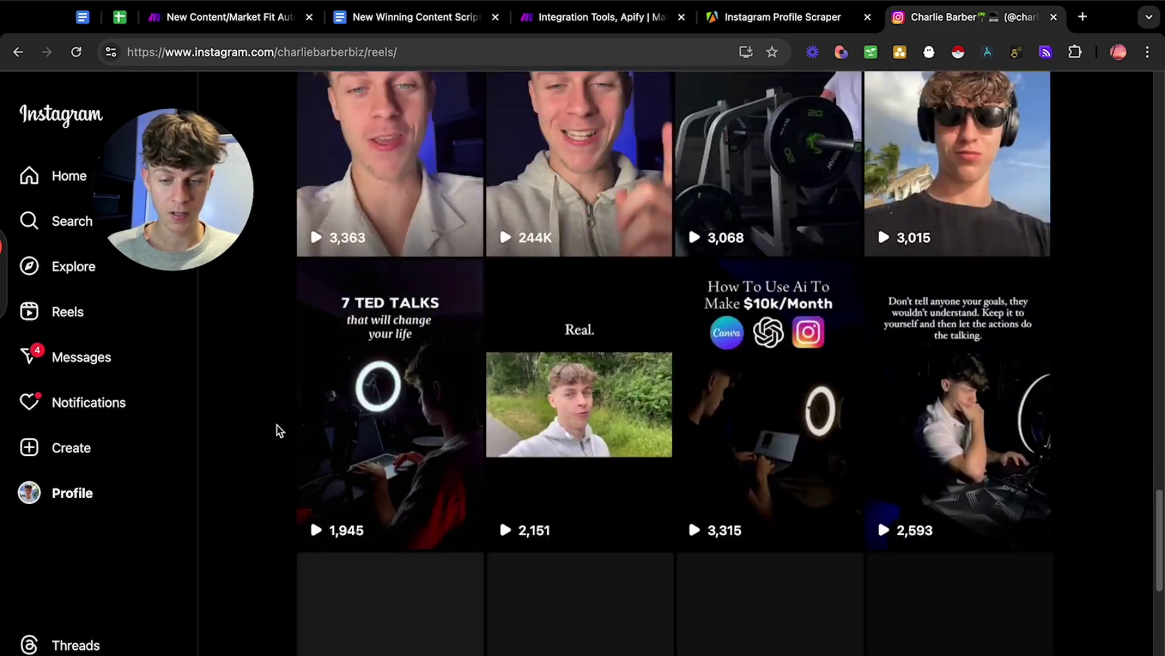
scroll(277, 428, "up", 4)
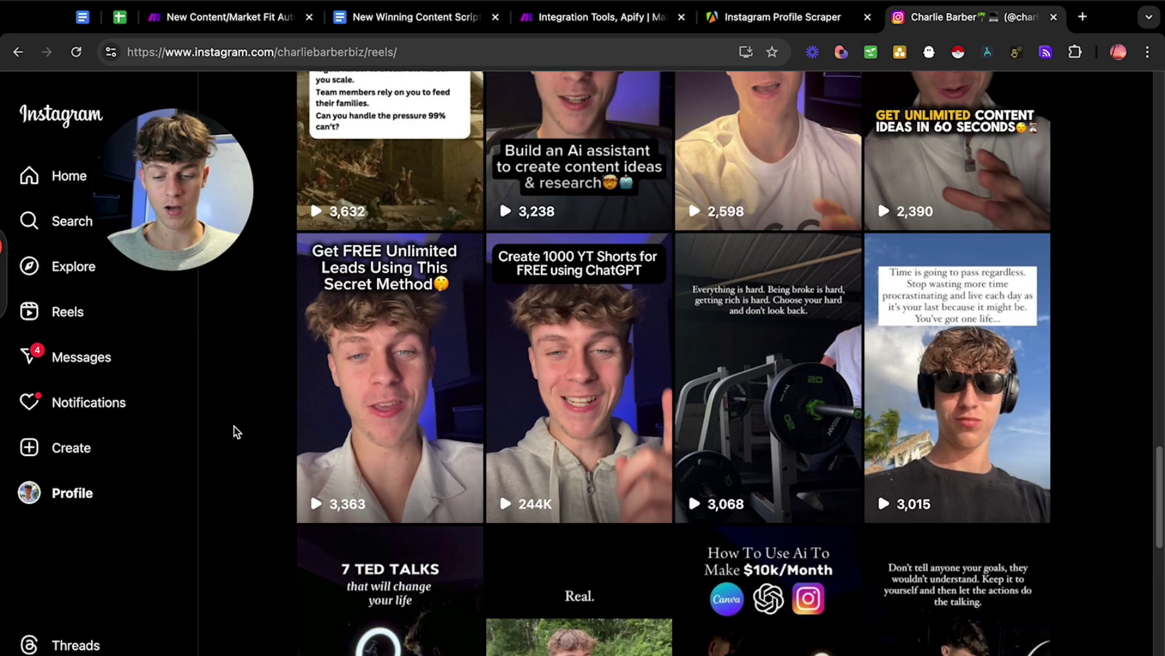
scroll(244, 463, "up", 20)
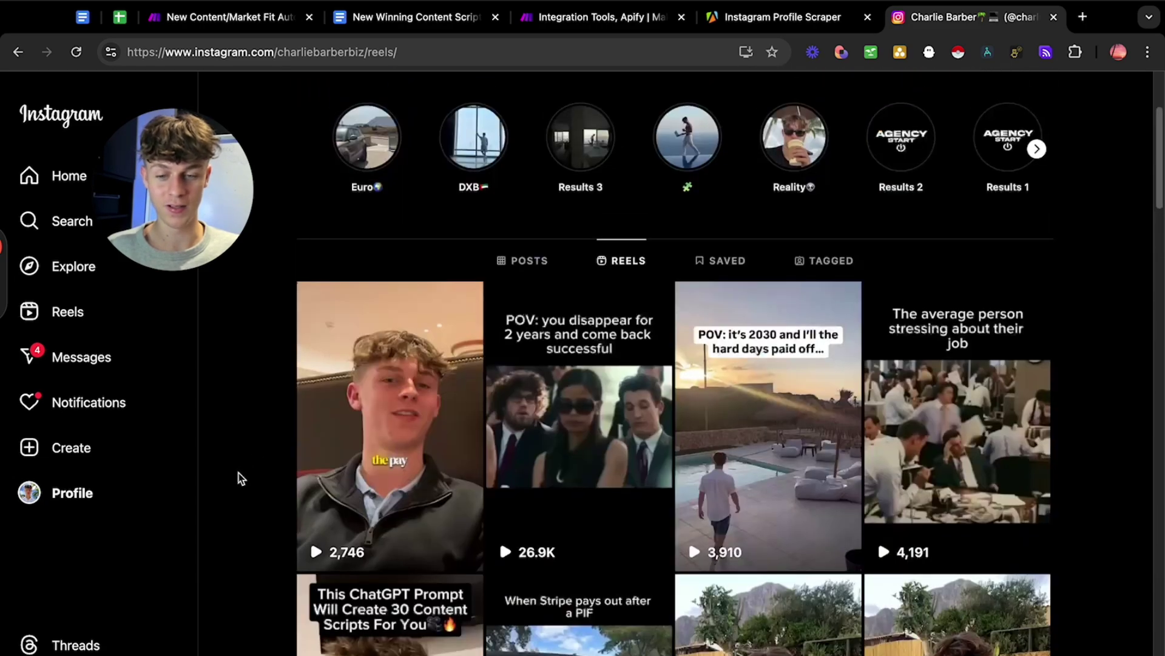
scroll(240, 477, "up", 3)
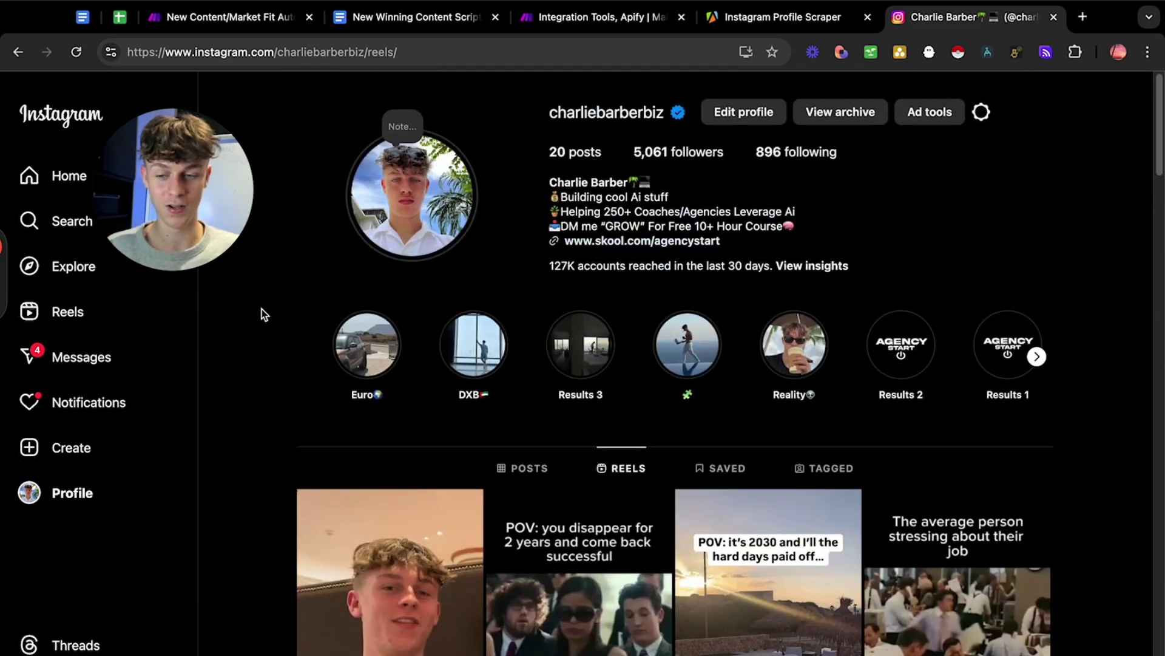
scroll(243, 325, "down", 2)
scroll(242, 325, "up", 2)
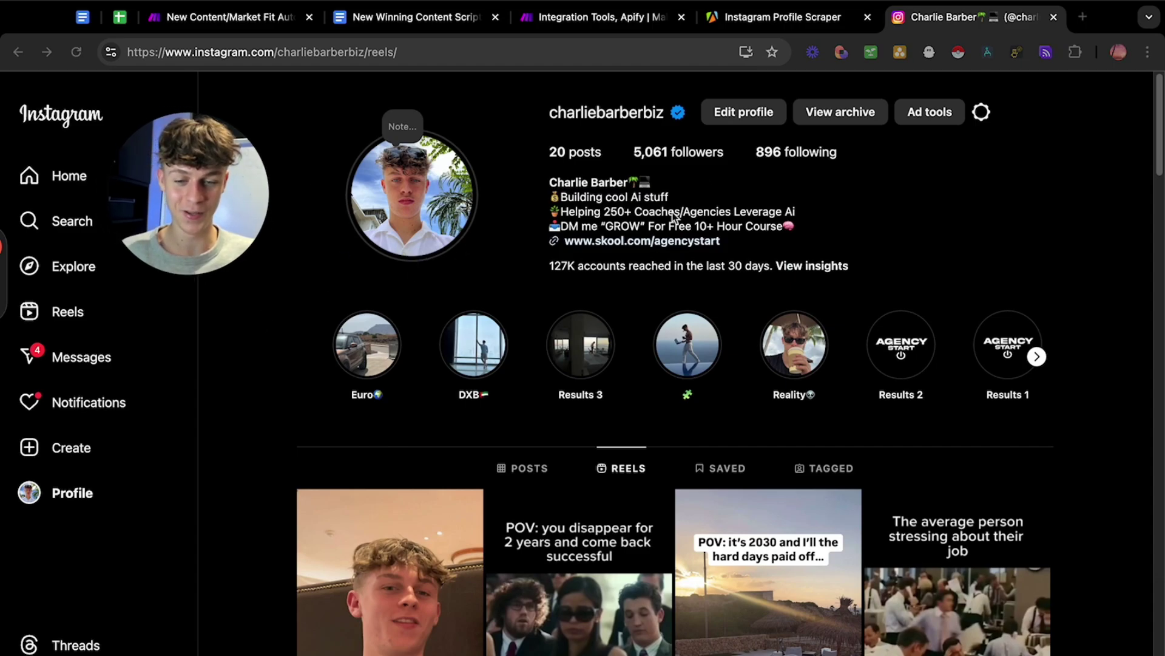
Step: Return to the Make scenario, reopen the Virality Filter and use videoPlayCount from Apify module 3 in its condition
left_click(644, 24)
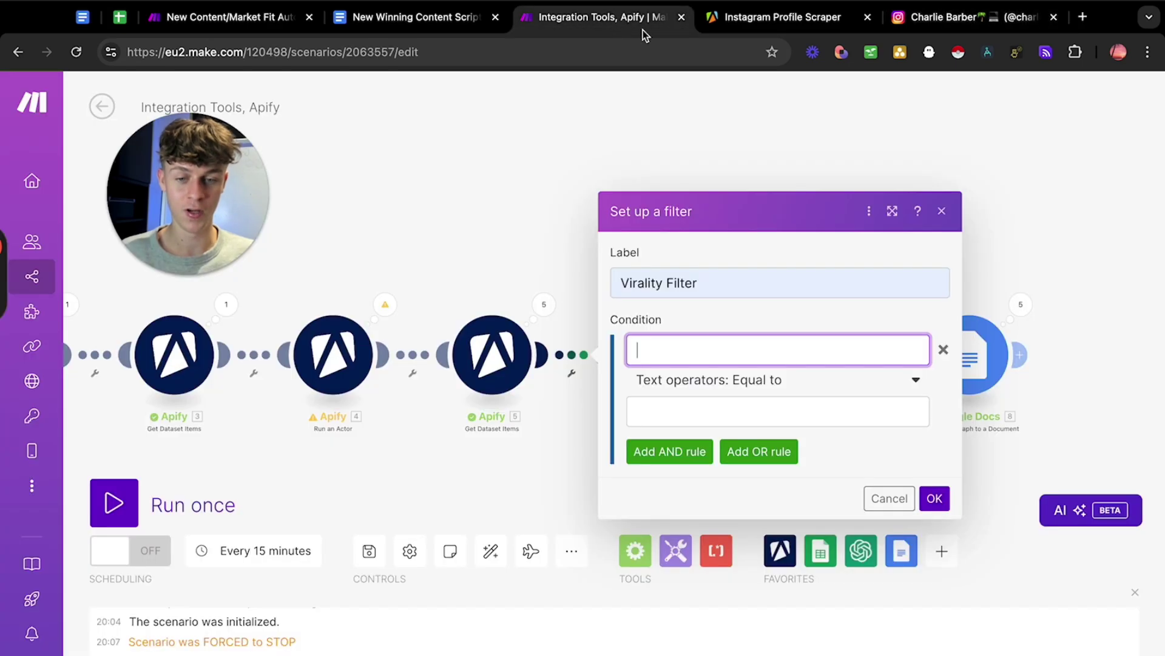
left_click(546, 210)
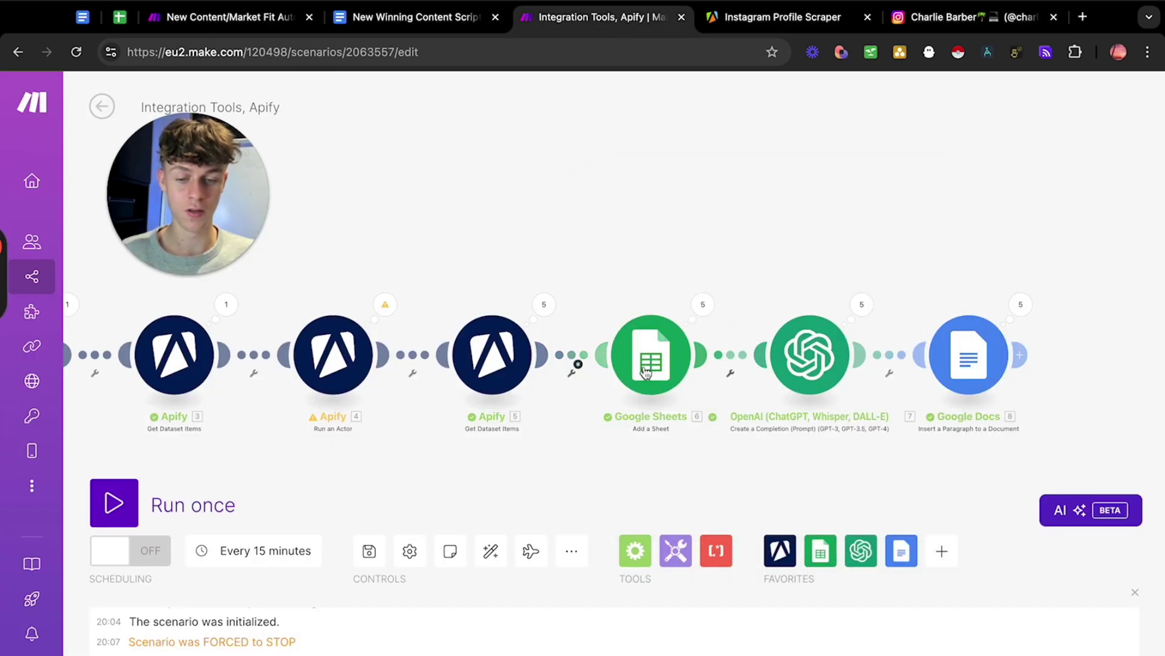
left_click(572, 376)
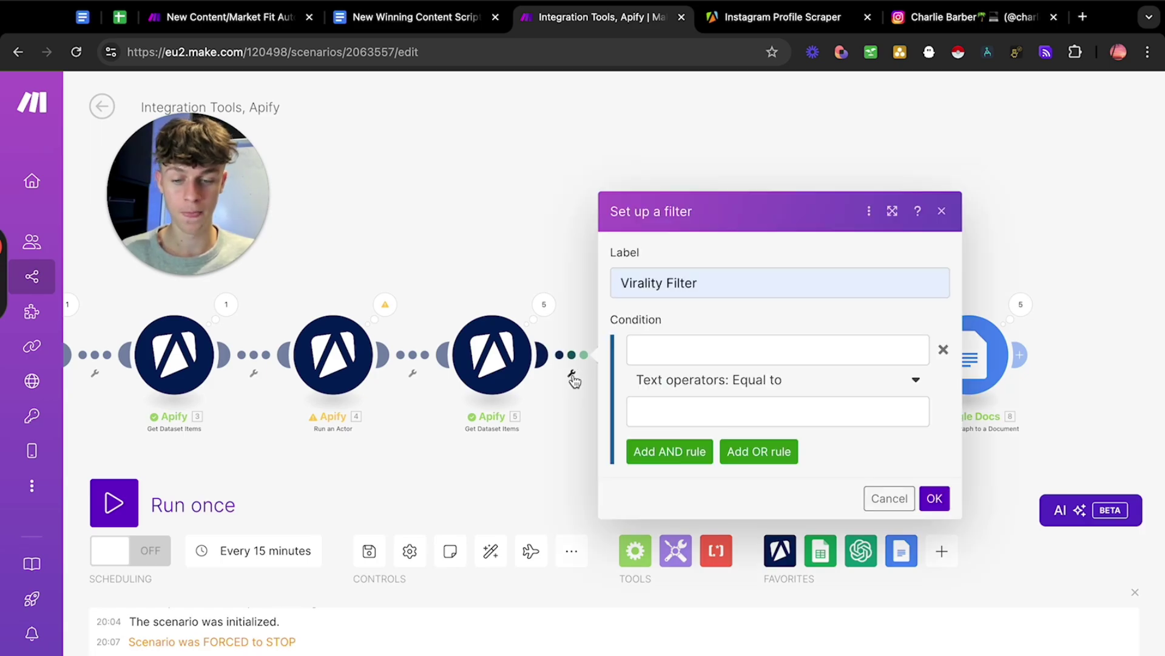
left_click(671, 349)
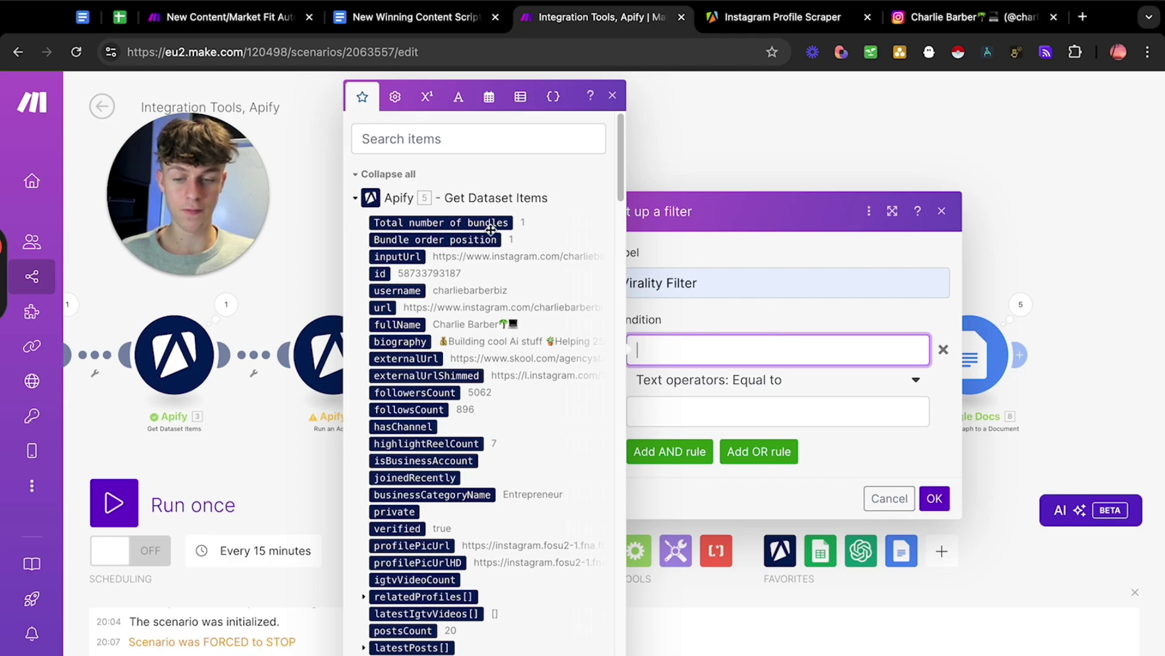
scroll(477, 338, "down", 15)
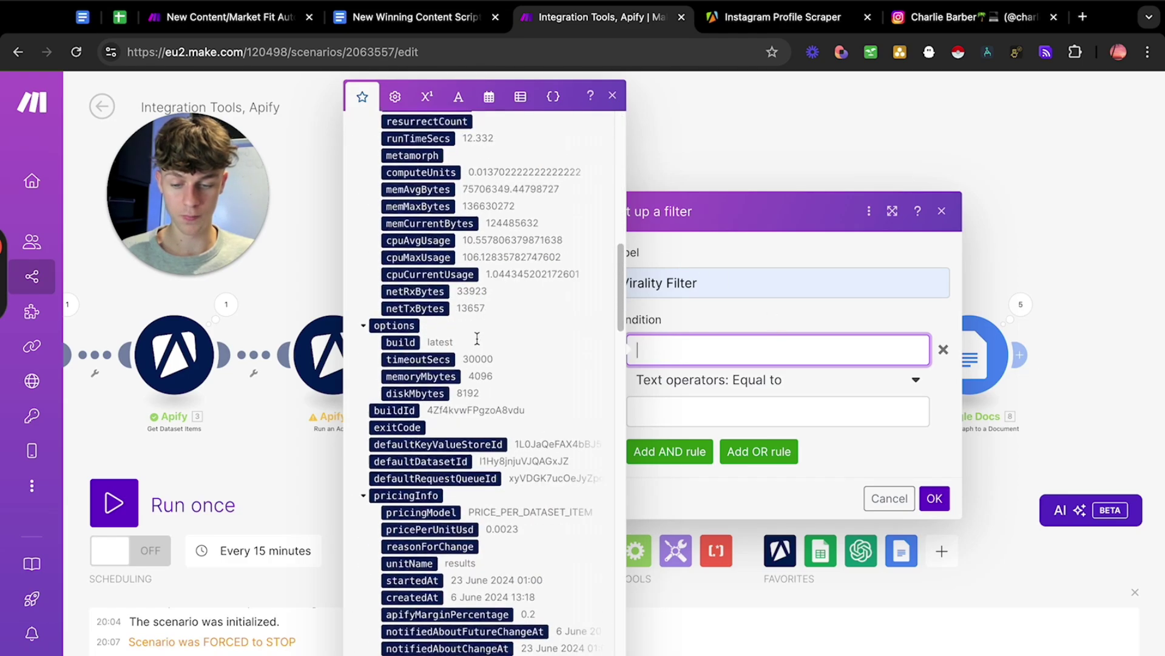
scroll(477, 338, "down", 5)
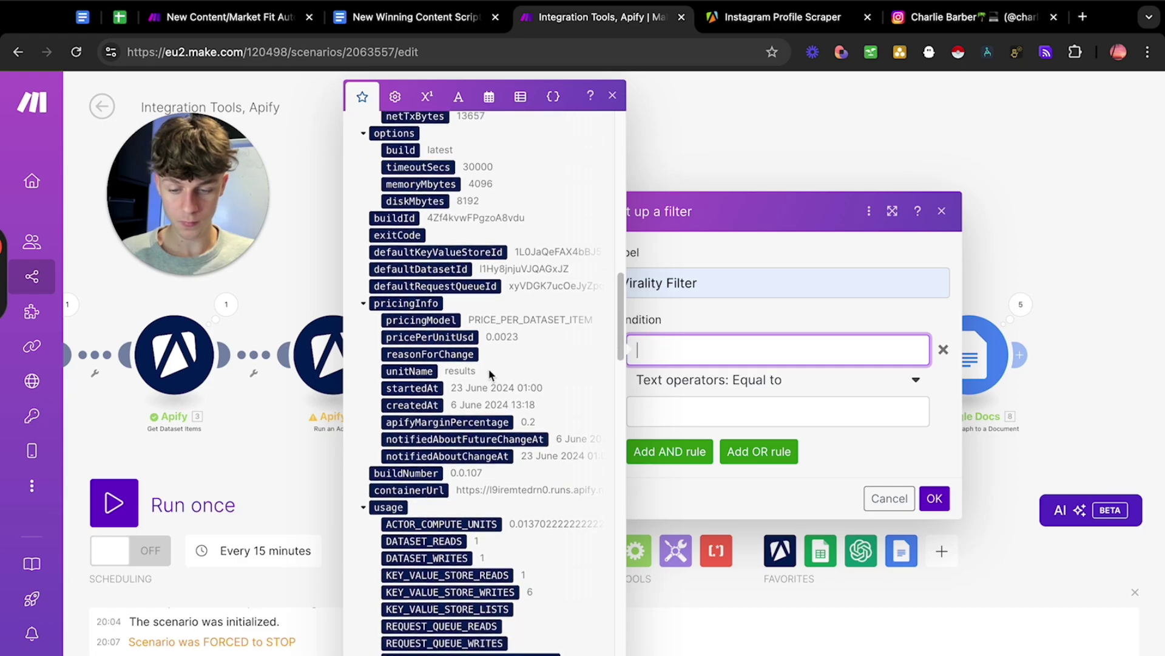
scroll(488, 383, "down", 2)
scroll(484, 390, "up", 8)
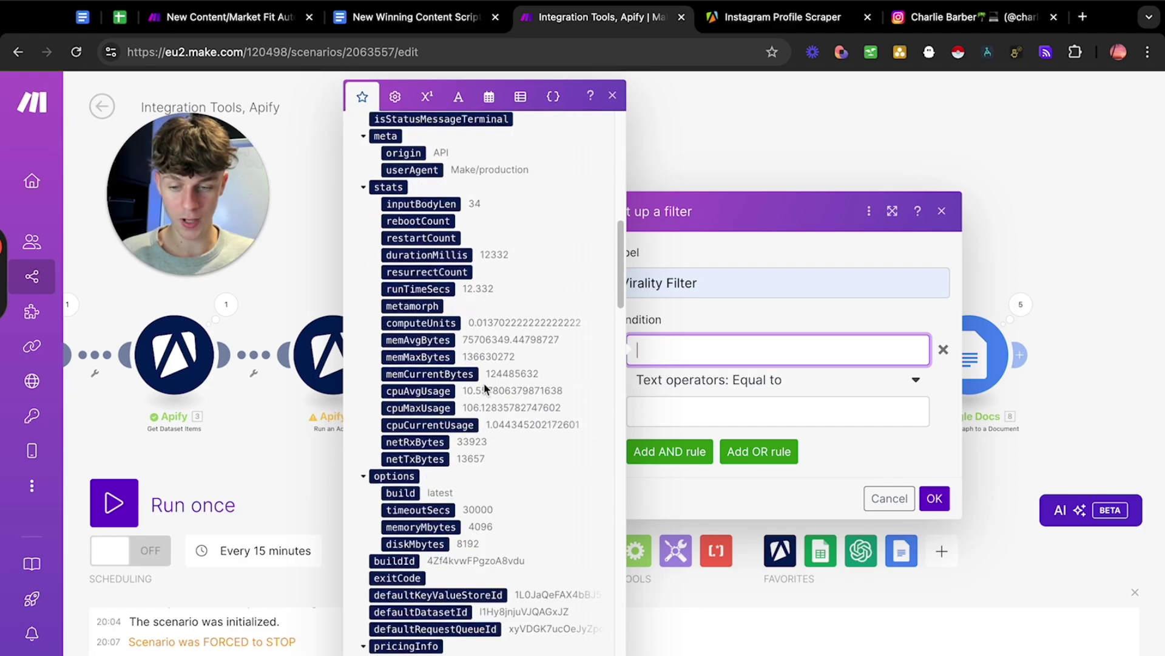
scroll(485, 389, "down", 18)
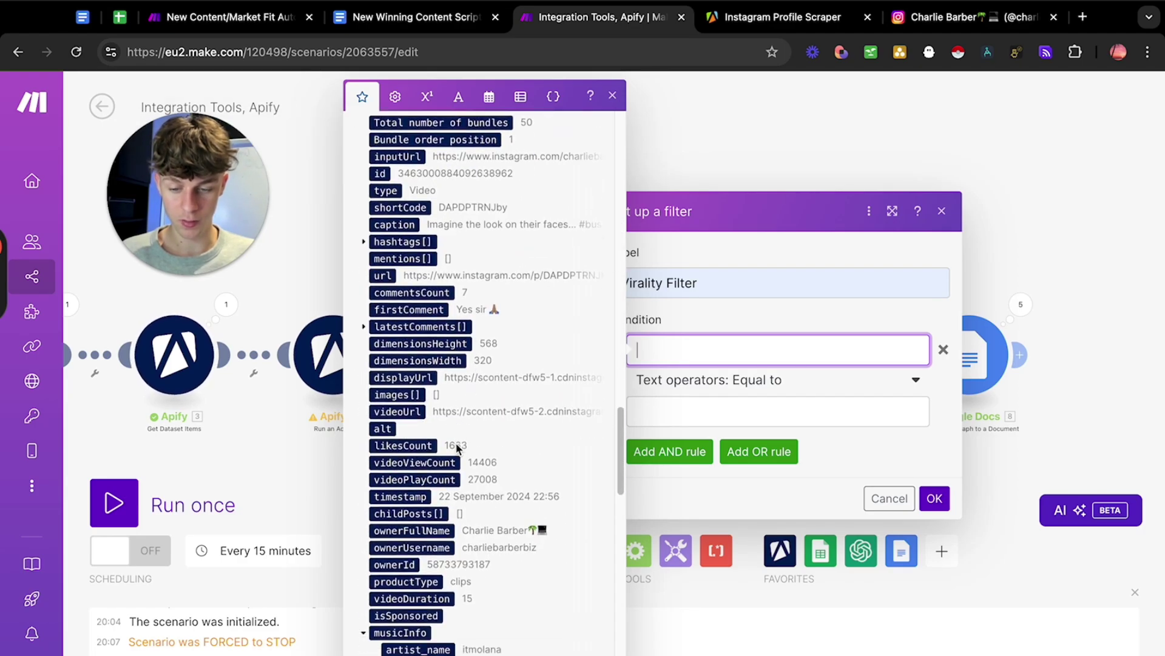
scroll(457, 445, "down", 2)
scroll(468, 505, "down", 1)
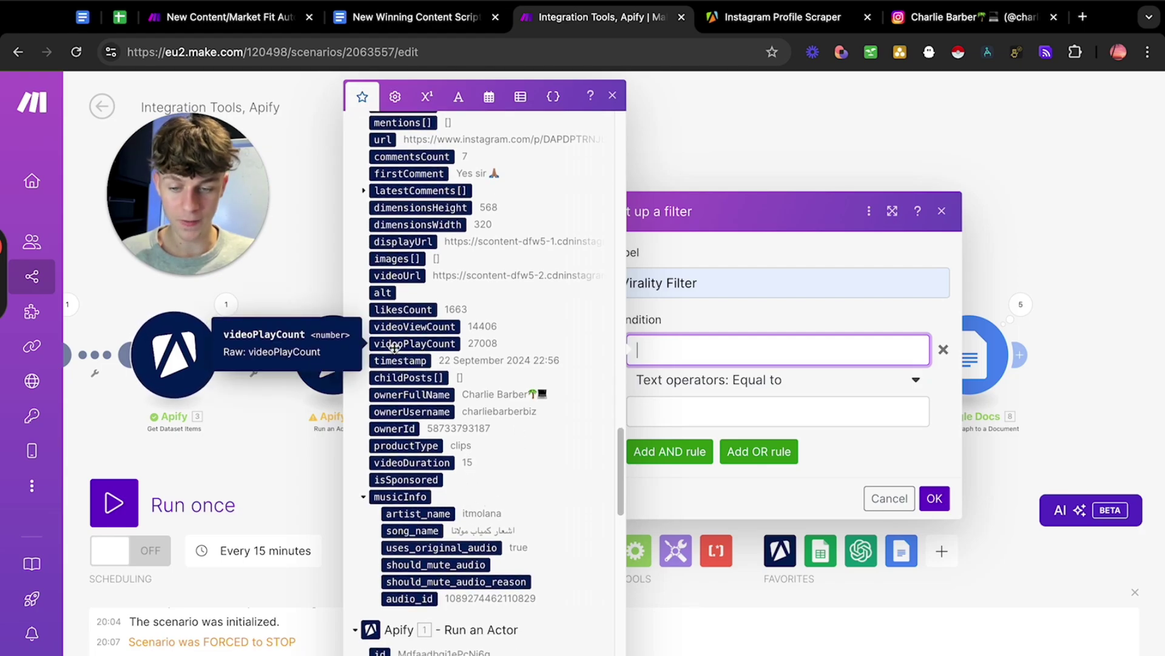
left_click(428, 345)
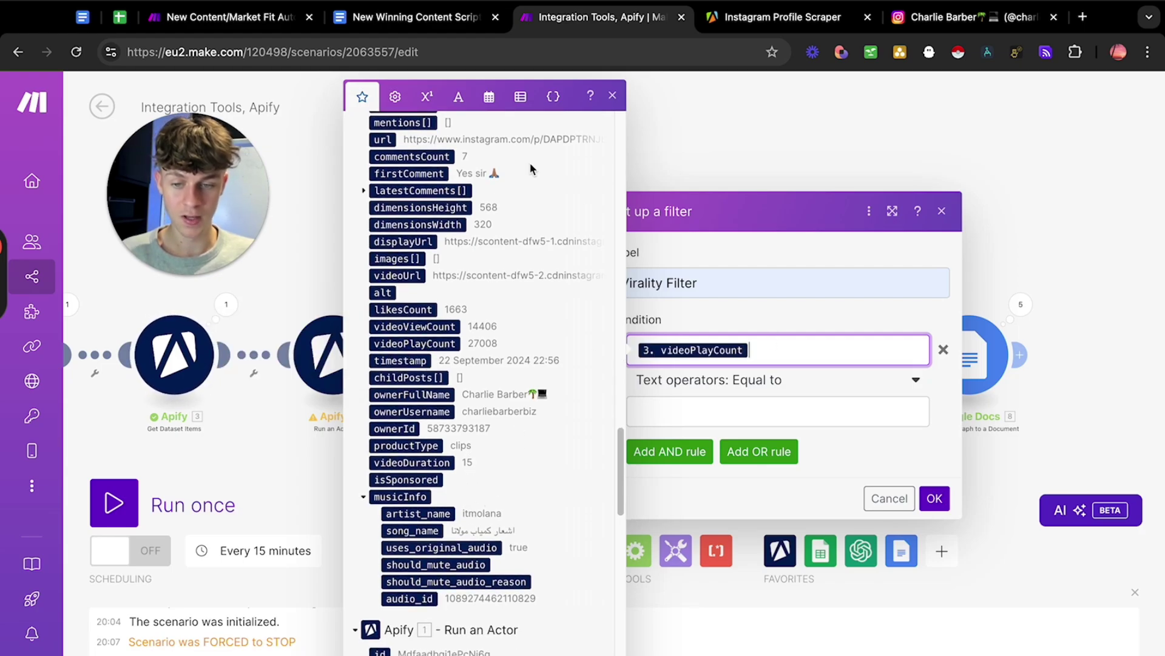
Step: Divide videoPlayCount by followersCount from Apify module 5 in the filter condition
left_click(427, 97)
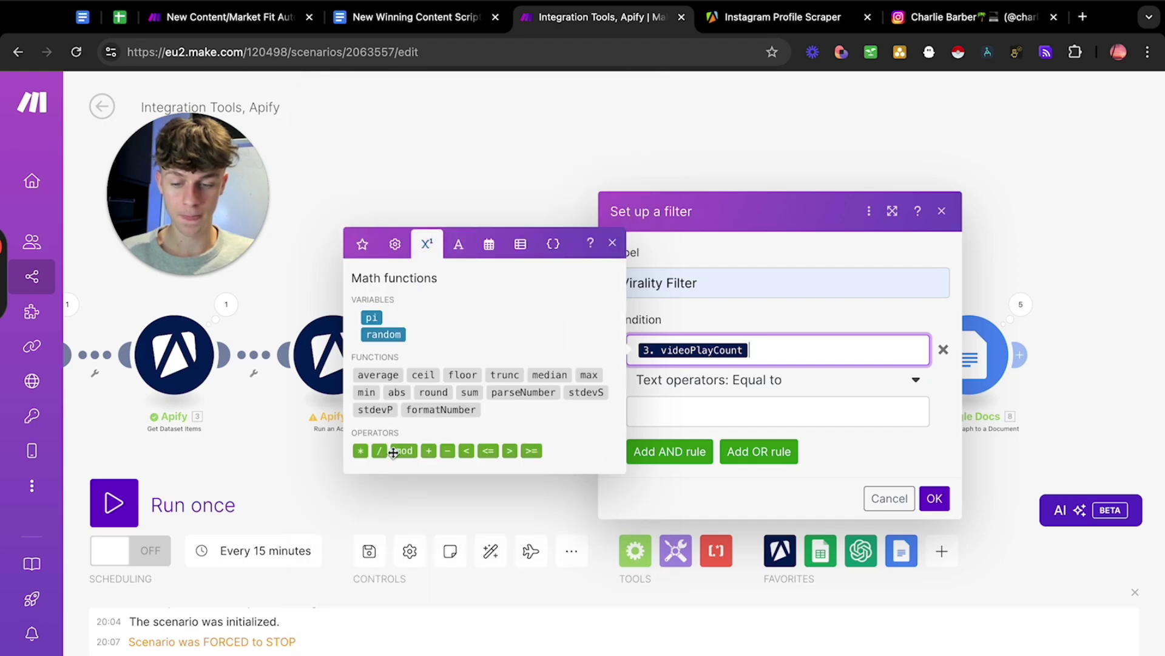
left_click(379, 450)
left_click(362, 243)
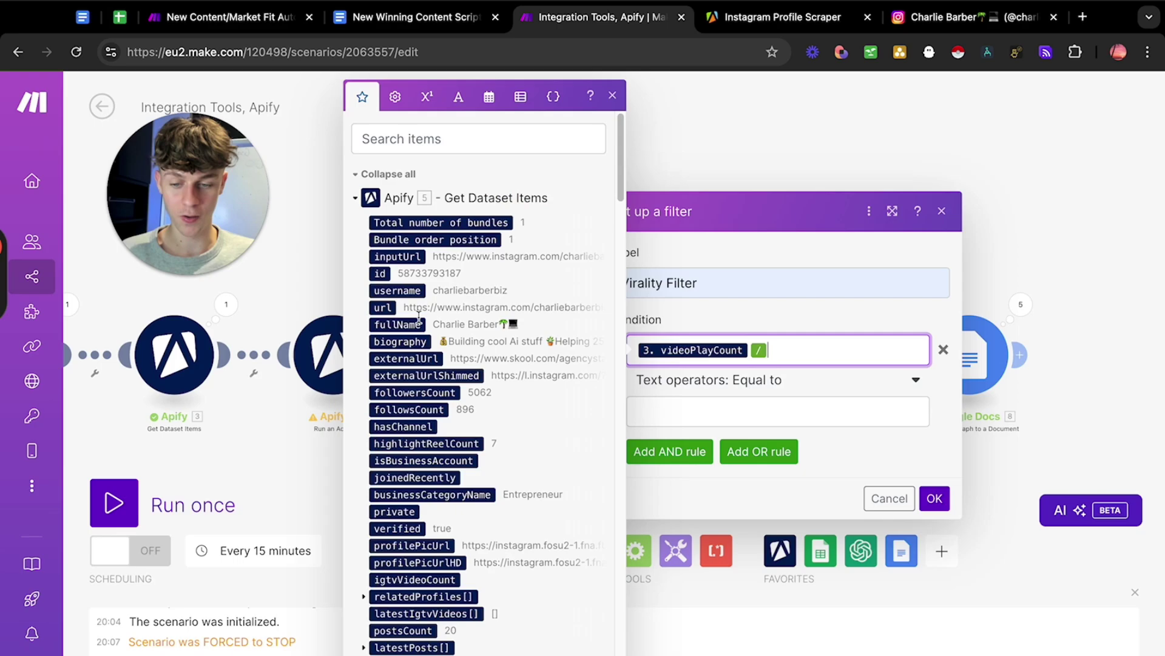
left_click(421, 394)
Step: Set the filter's comparison to numeric Greater than or equal to with the value 3, and cancel the filter setup
left_click(792, 403)
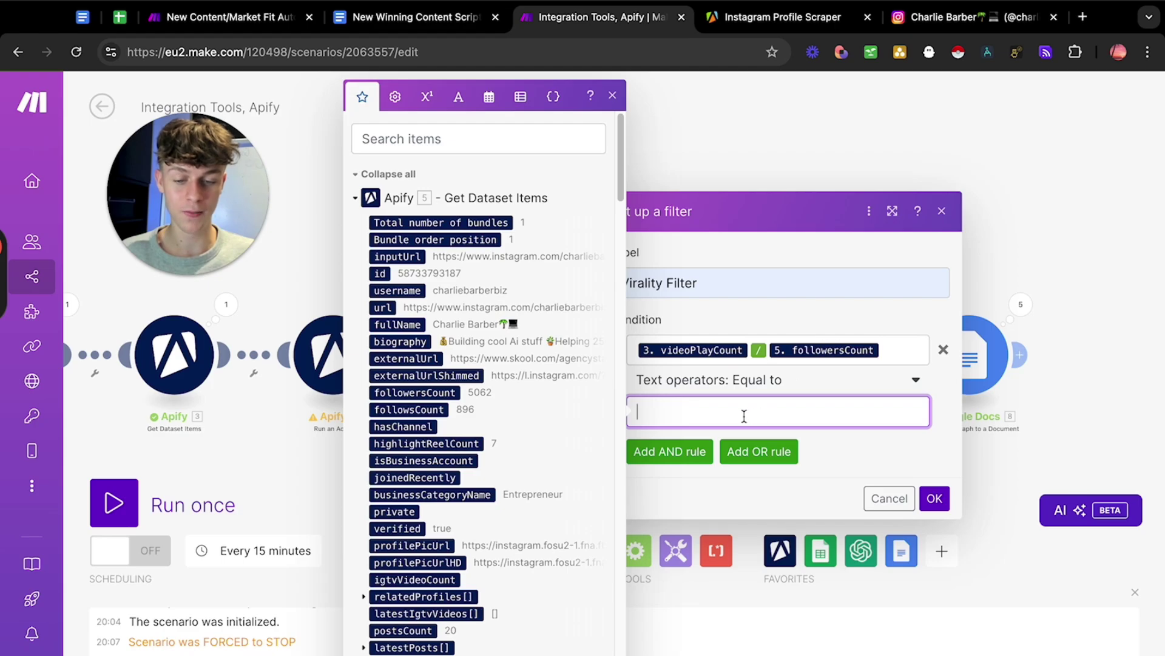
left_click(745, 383)
type("gret")
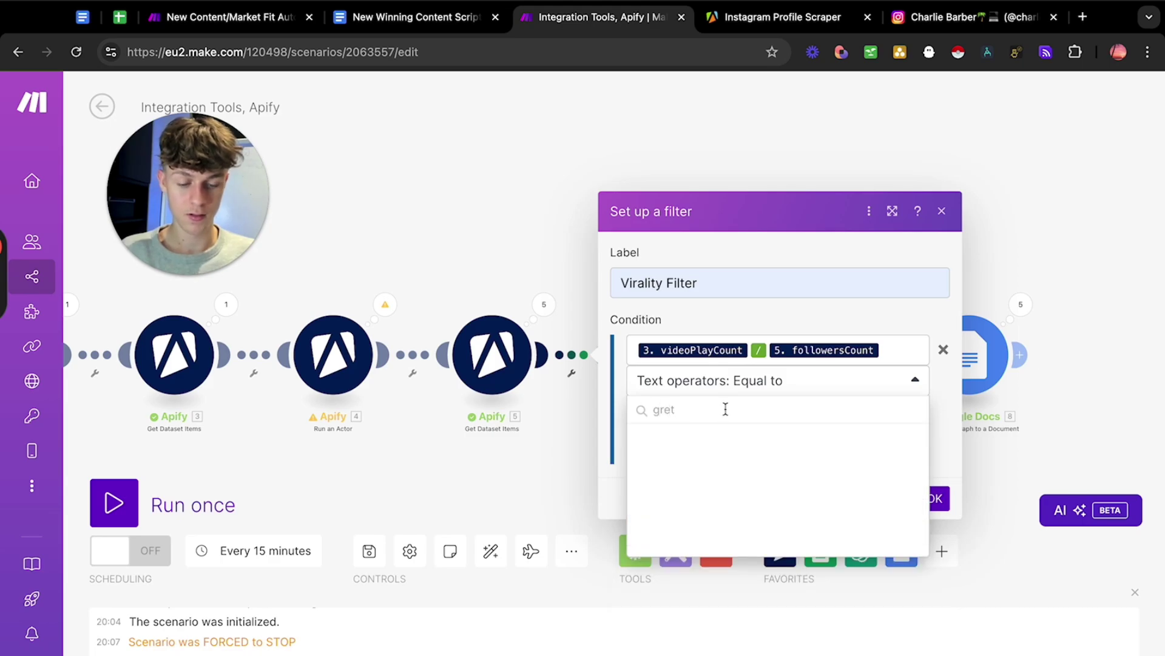
key("BackSpace")
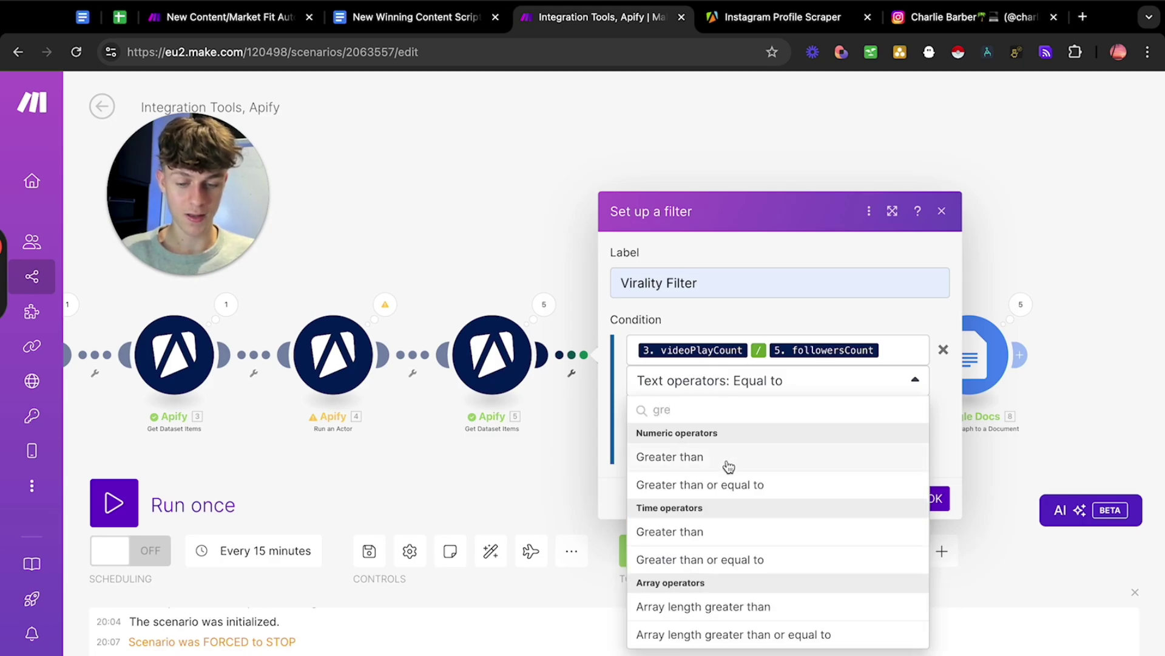
left_click(728, 484)
left_click(698, 411)
type("3")
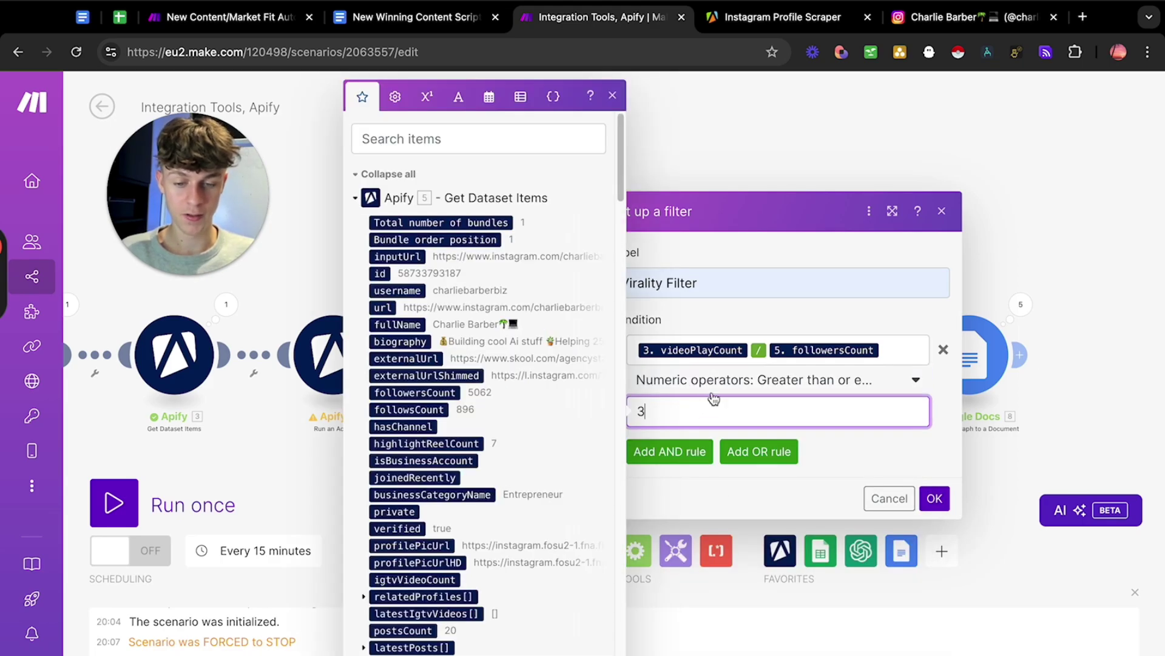
left_click(731, 319)
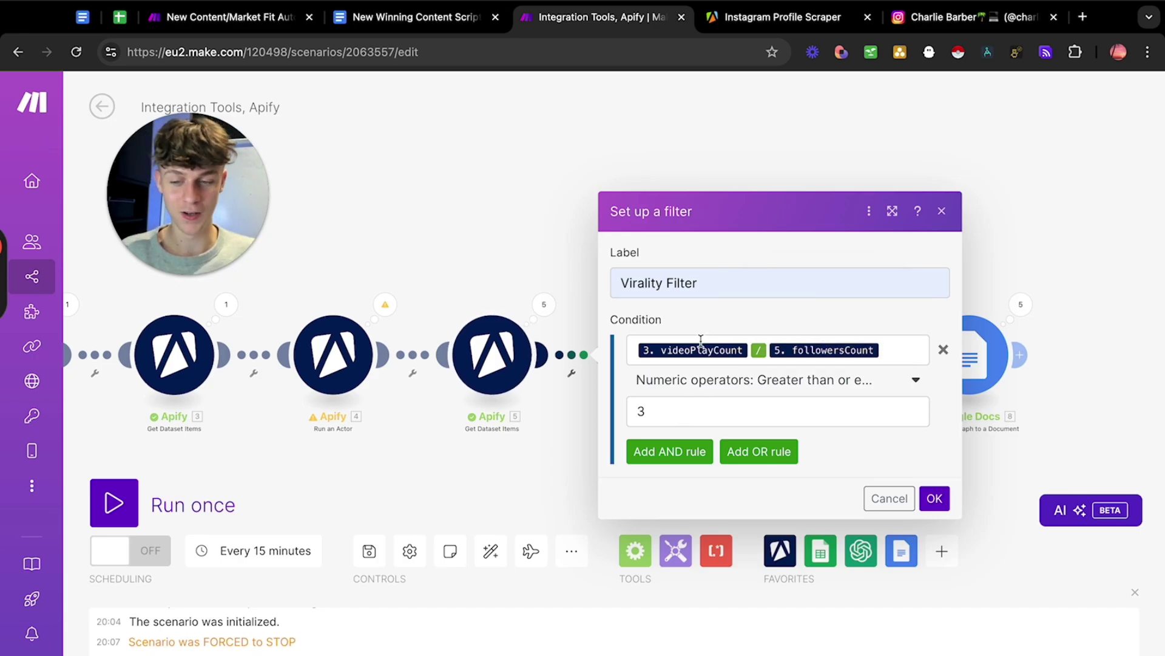
double_click(638, 411)
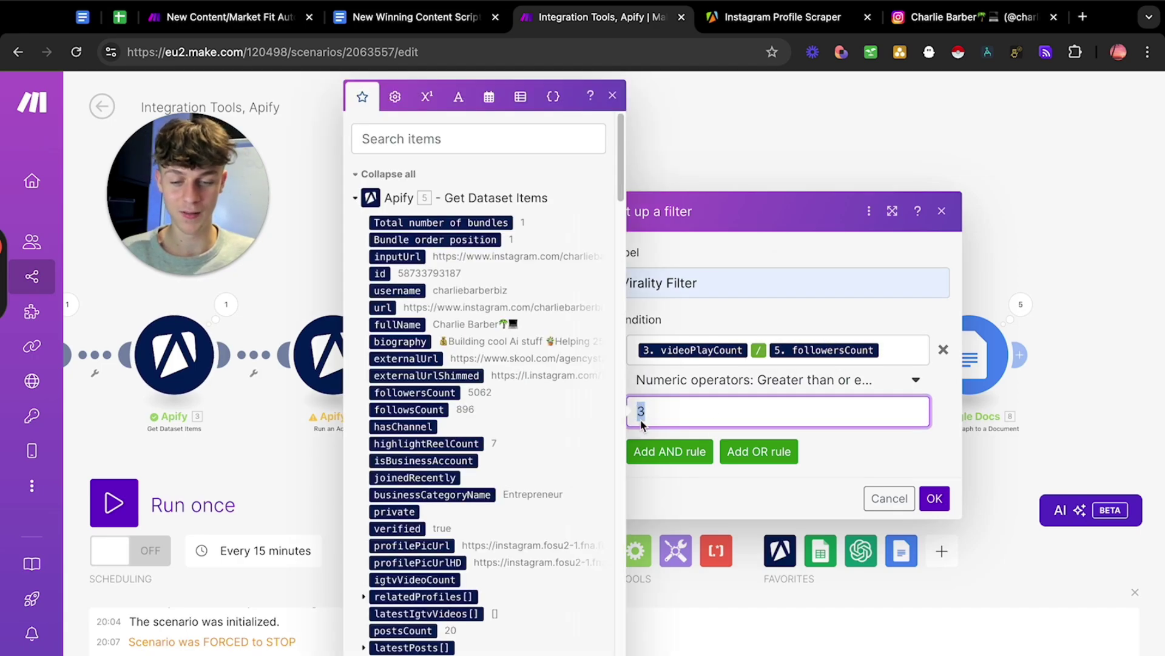
left_click(888, 499)
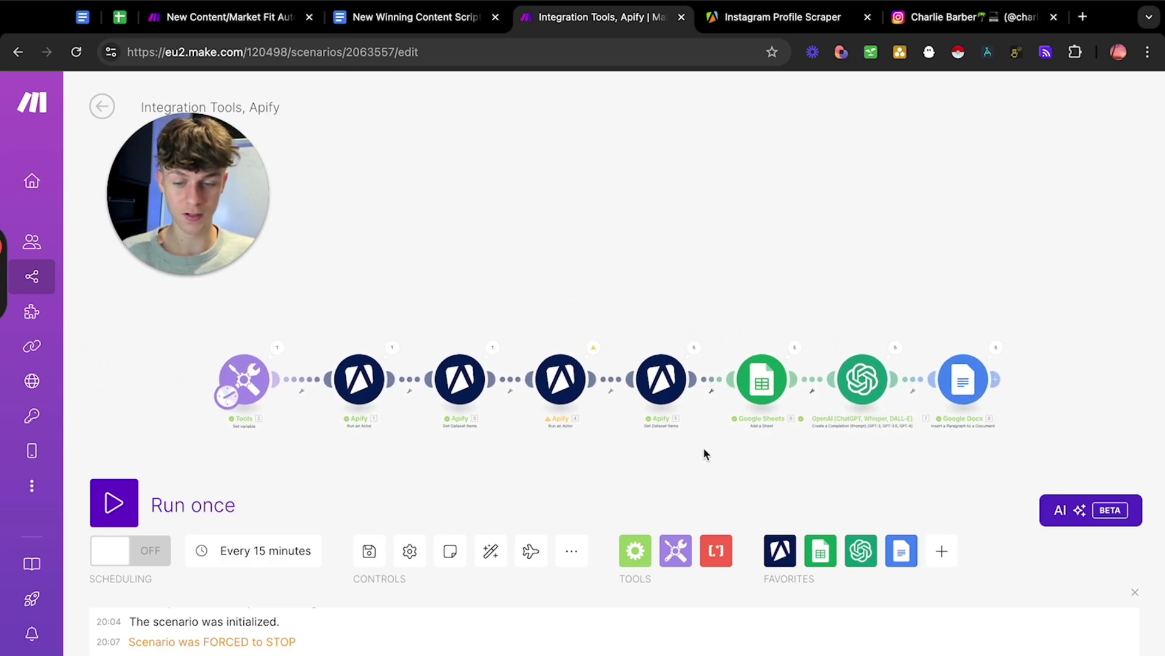
left_click_drag(706, 456, 713, 452)
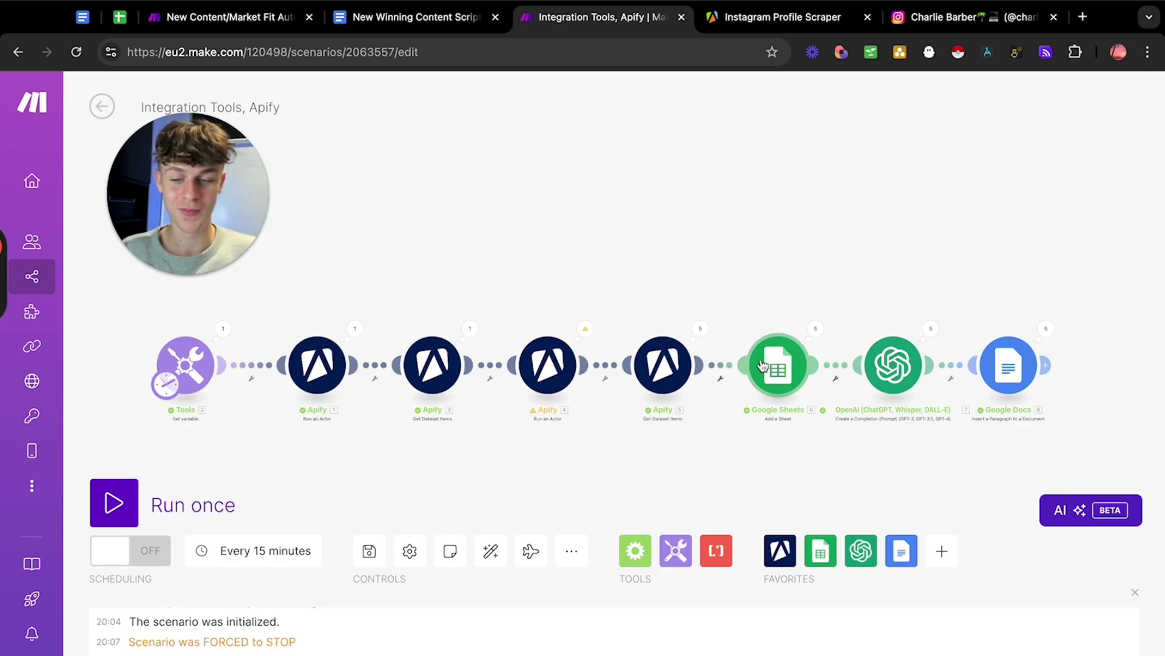
scroll(572, 290, "down", 2)
scroll(554, 294, "up", 3)
scroll(565, 262, "down", 2)
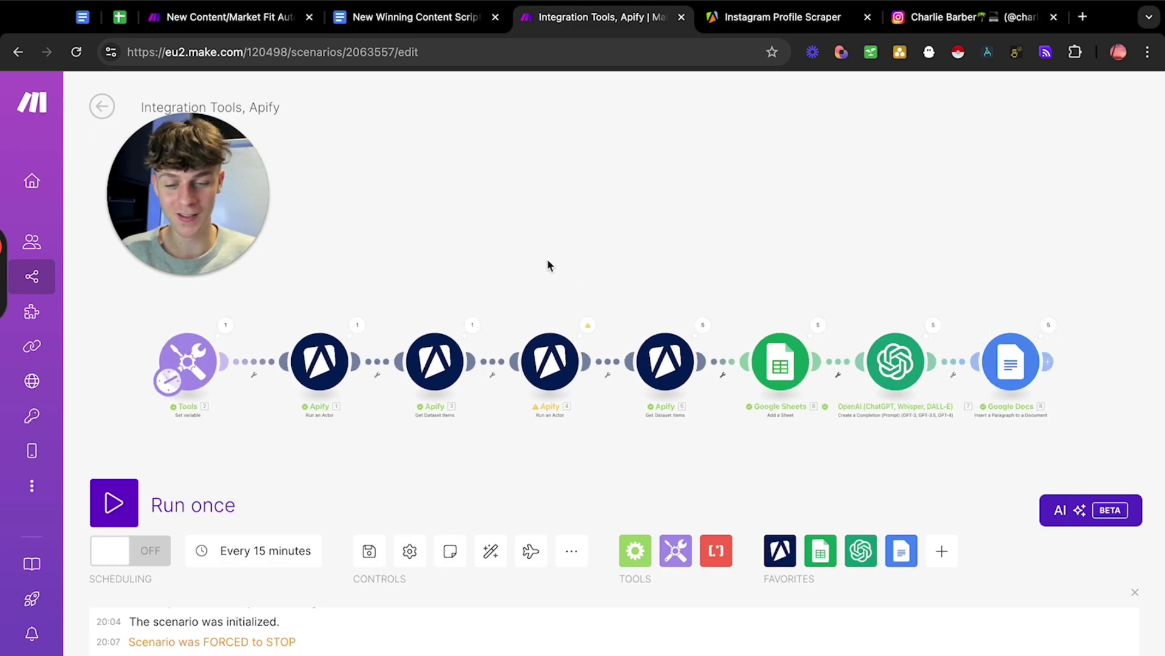